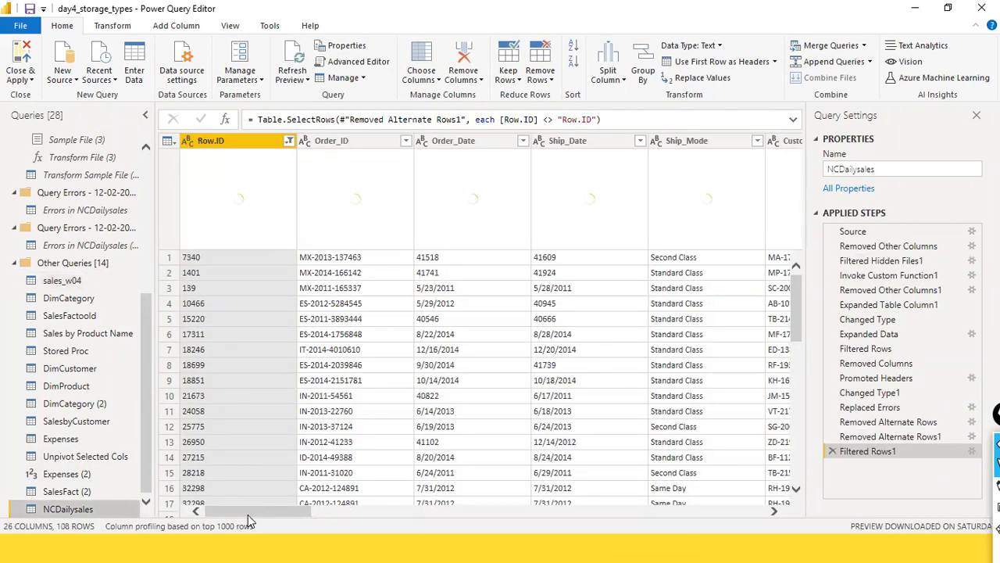
Open the sales_w04 query and bring up the commands for adding columns, with its Product.Name and Sales columns in view.
click(65, 282)
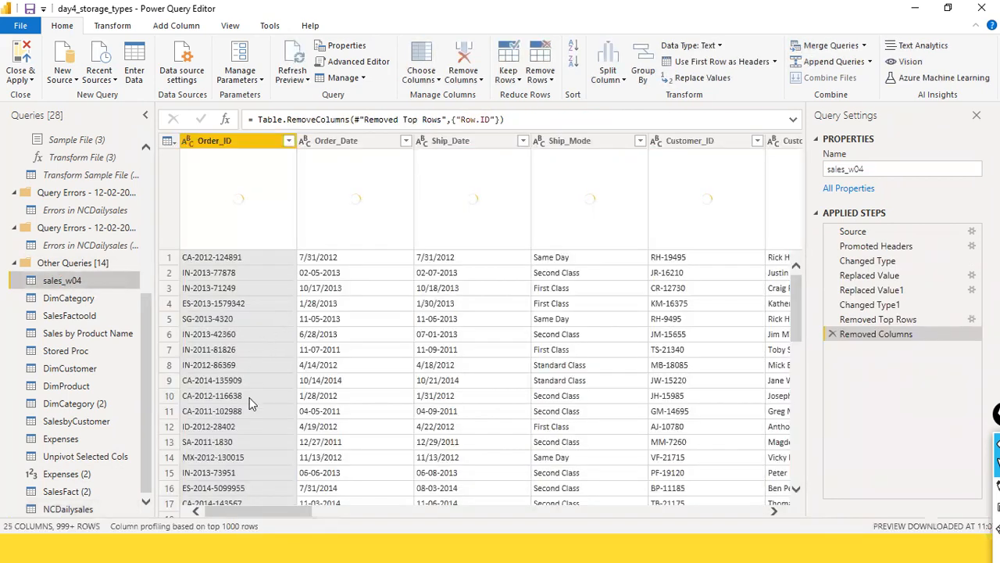
drag(241, 509, 589, 546)
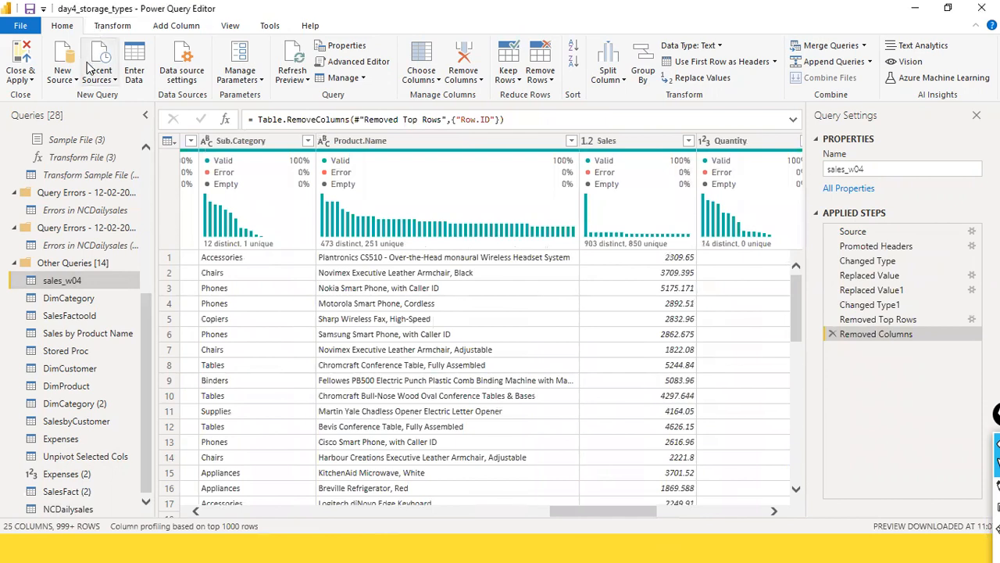
click(175, 26)
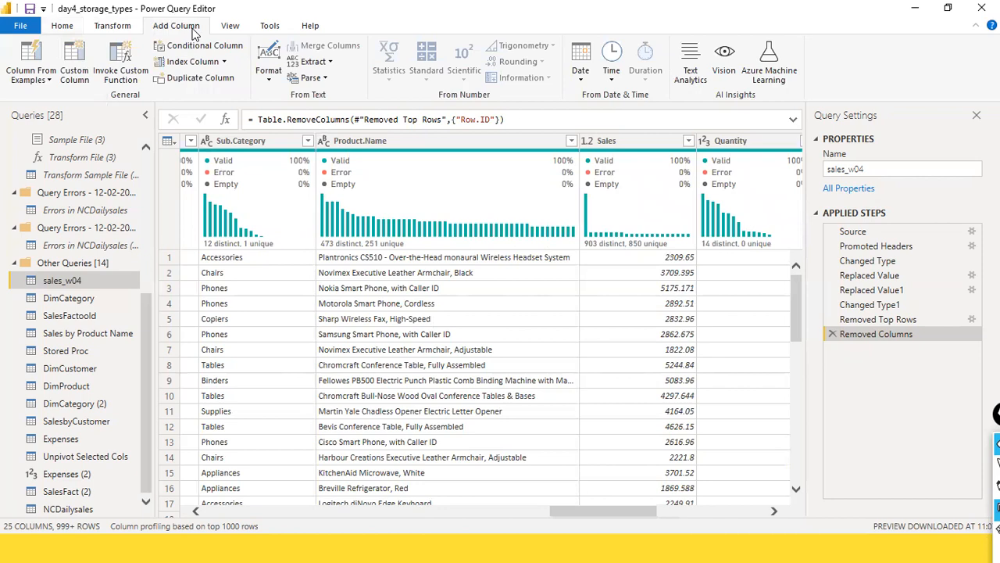
mouse_move(141, 6)
mouse_down()
mouse_move(162, 40)
mouse_move(209, 40)
mouse_up()
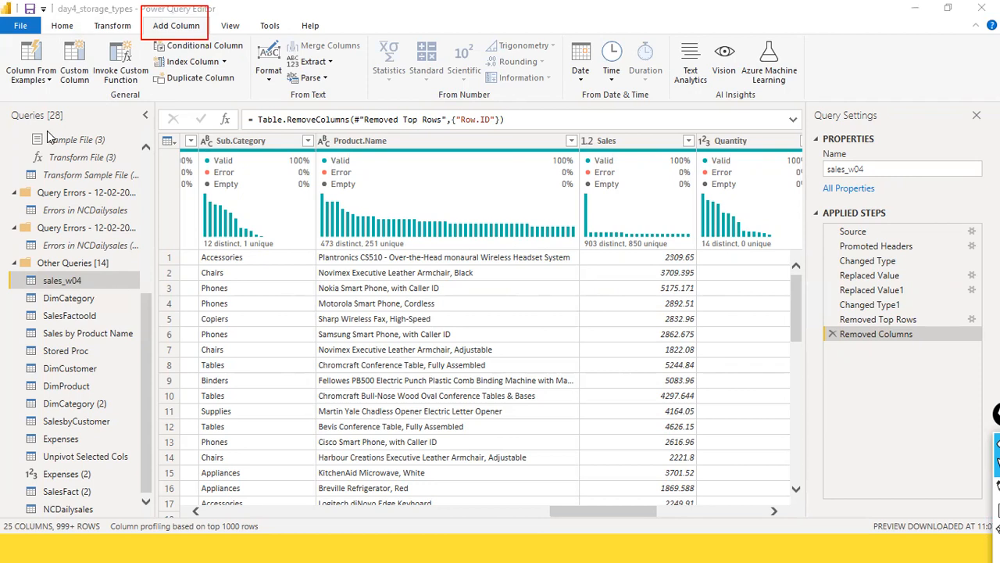
drag(80, 112, 79, 80)
drag(48, 114, 37, 81)
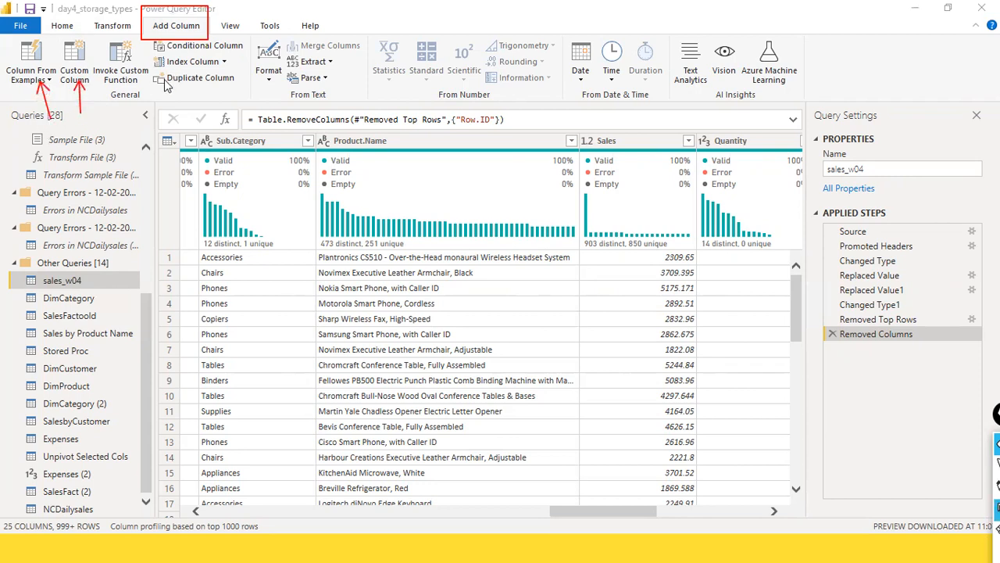
drag(149, 106, 174, 51)
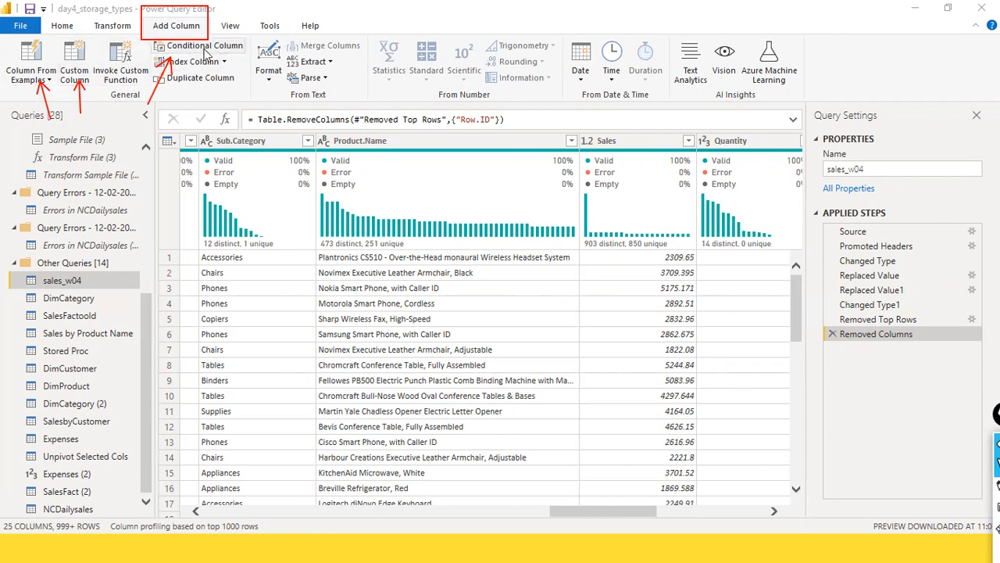
click(75, 70)
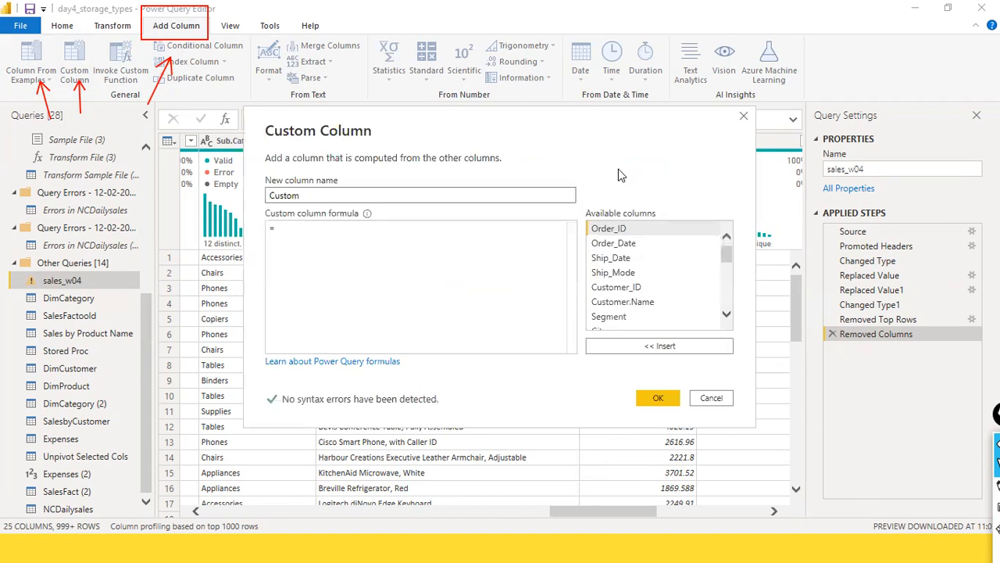
click(713, 398)
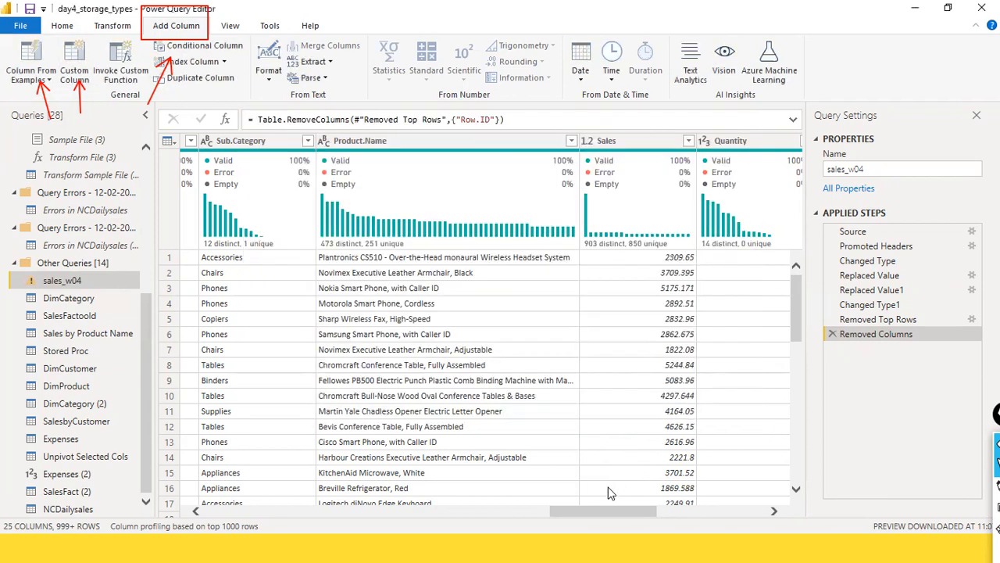
Start a custom column in sales_w04 and name it List Price.
mouse_move(585, 506)
mouse_down()
mouse_move(658, 498)
mouse_move(719, 507)
mouse_move(600, 499)
mouse_up()
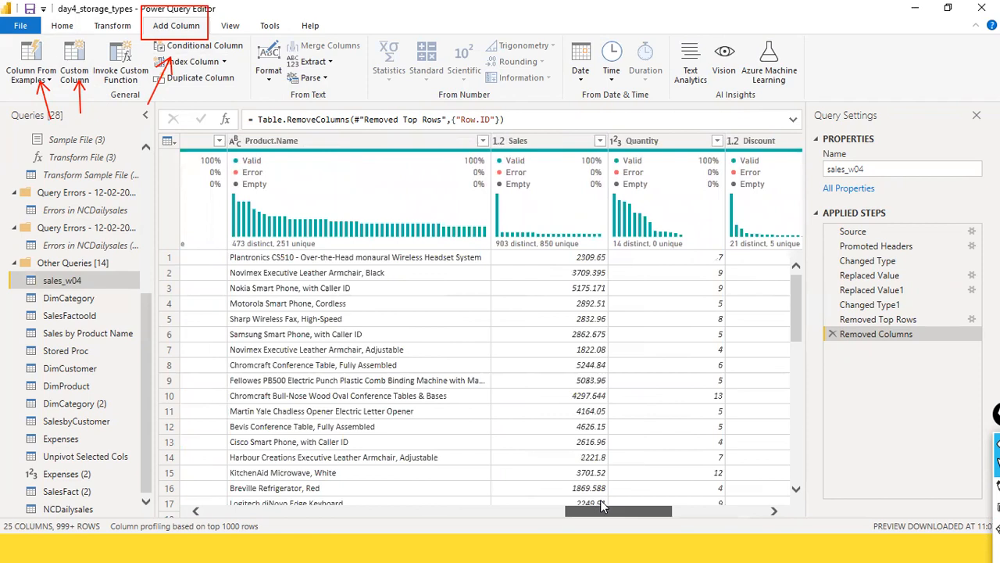
drag(600, 499, 625, 512)
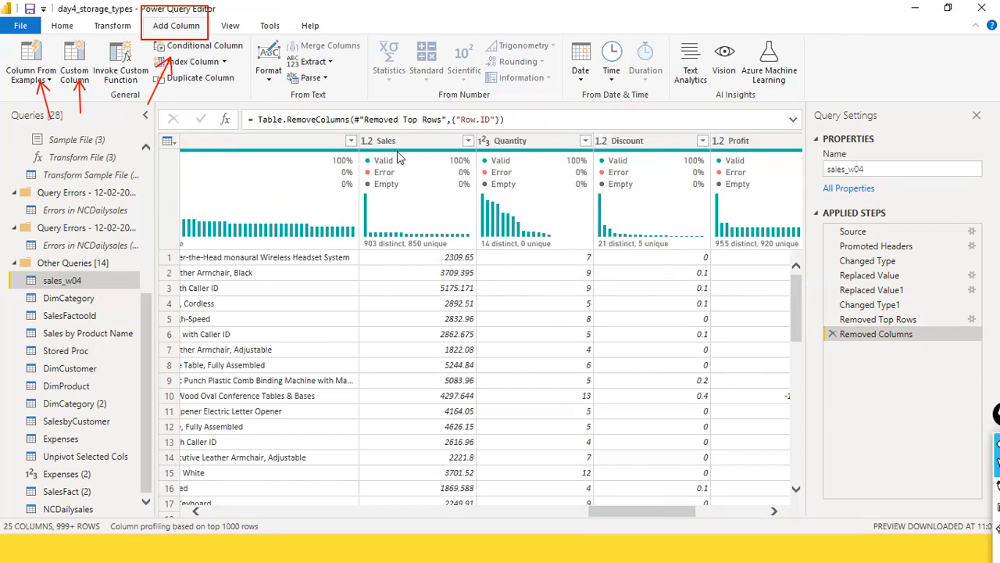
mouse_move(533, 156)
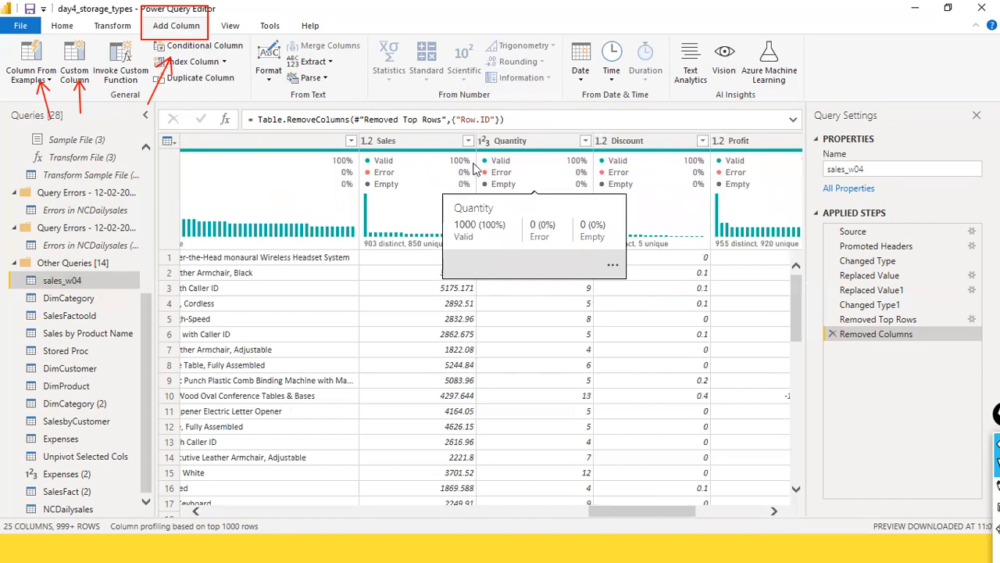
mouse_move(422, 166)
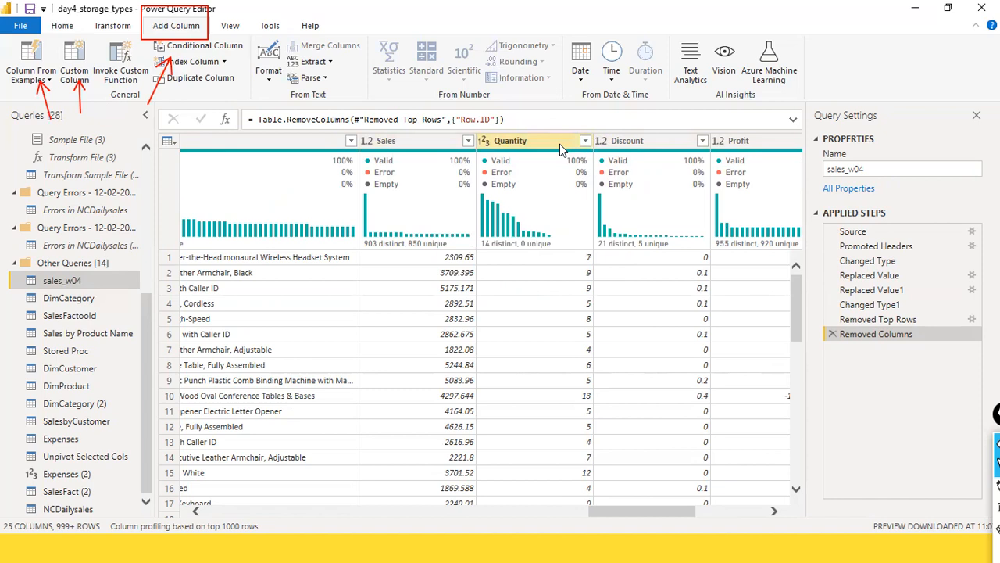
mouse_move(636, 170)
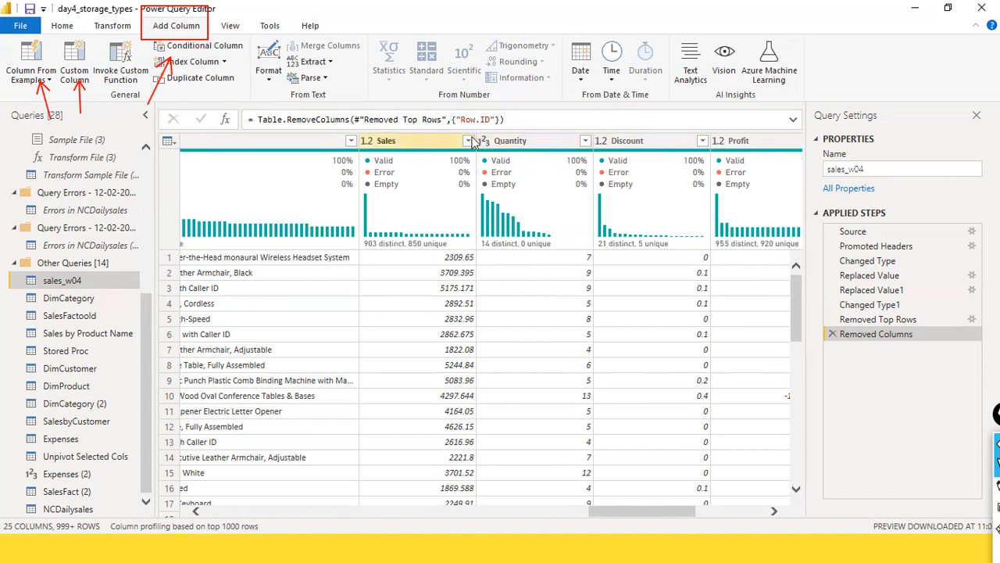
click(74, 74)
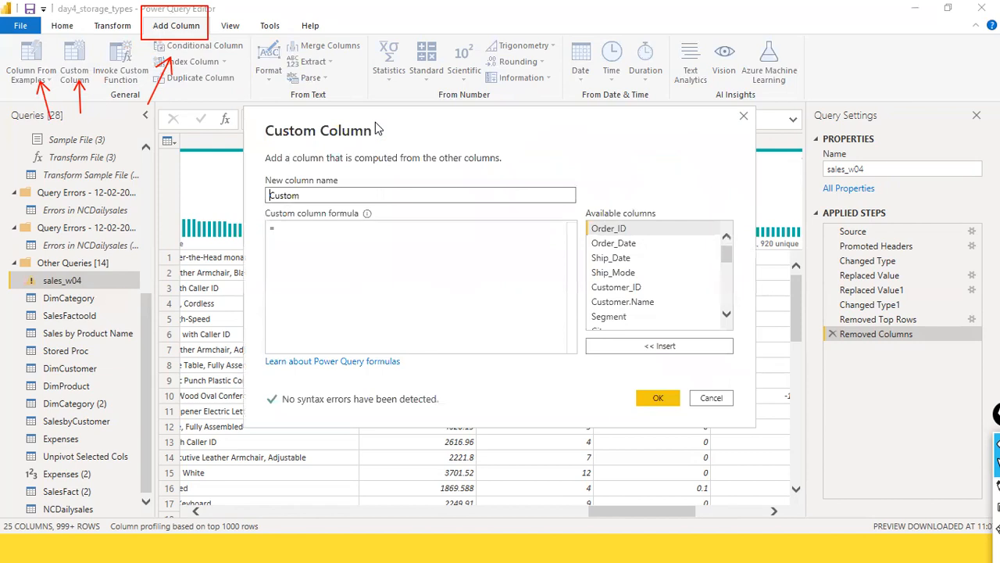
drag(381, 136, 468, 272)
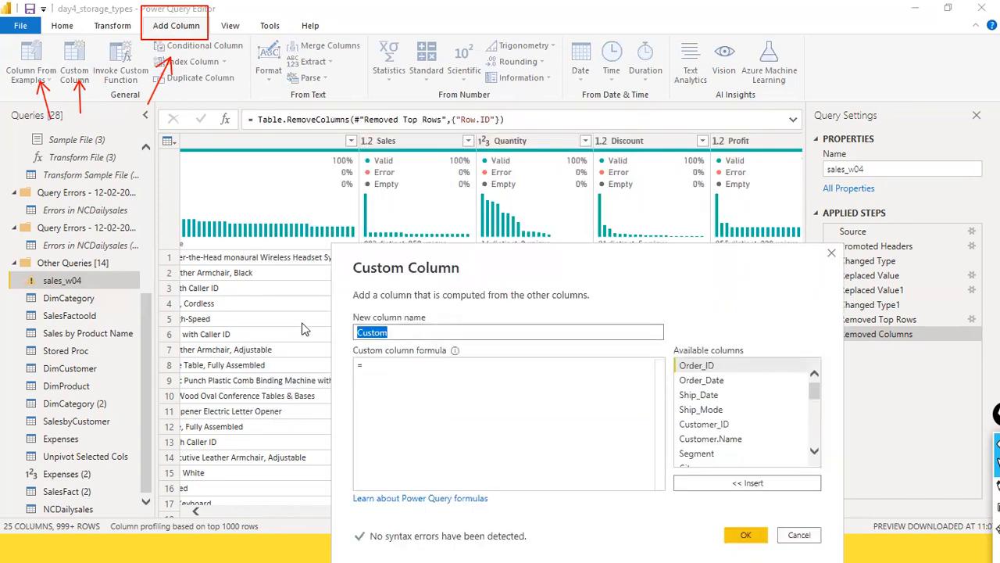
text(list)
text( rice)
key(BackSpace)
key(BackSpace)
key(BackSpace)
key(BackSpace)
text(Price)
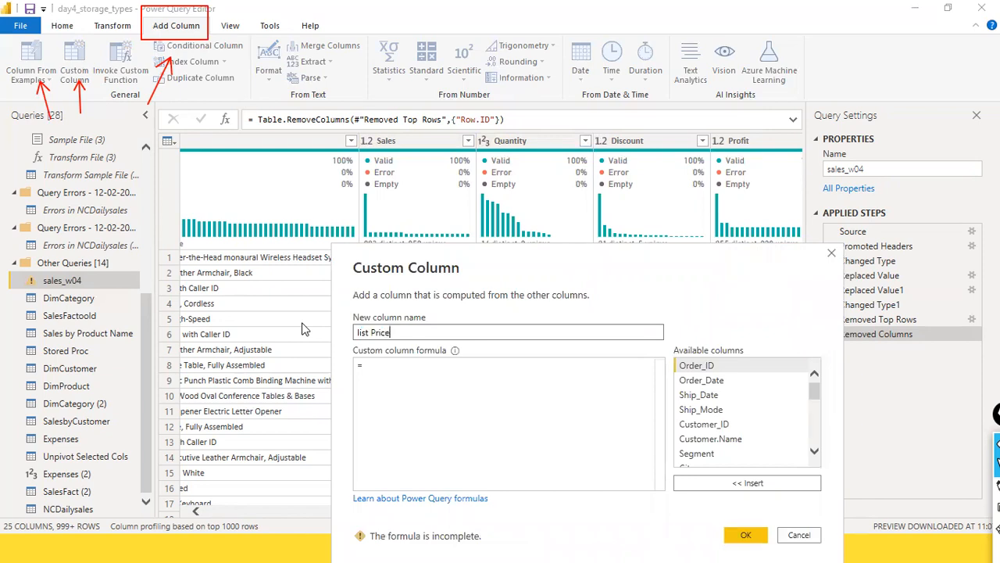
key(Home)
key(Delete)
text(L)
Create the List Price column with the formula [Sales]/[Quantity] and set its data type to Decimal Number.
scroll(777, 409, down, 1)
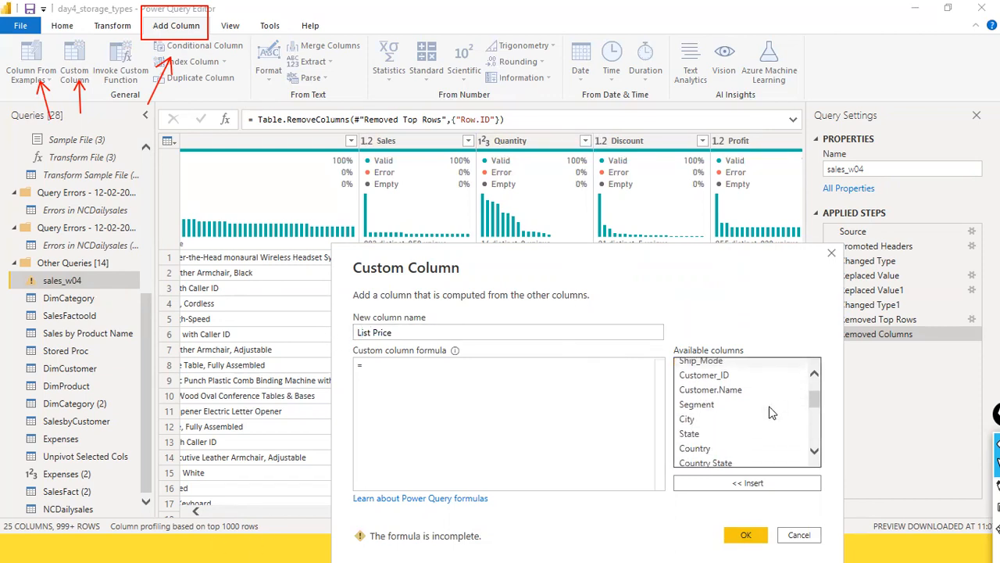
scroll(721, 442, down, 3)
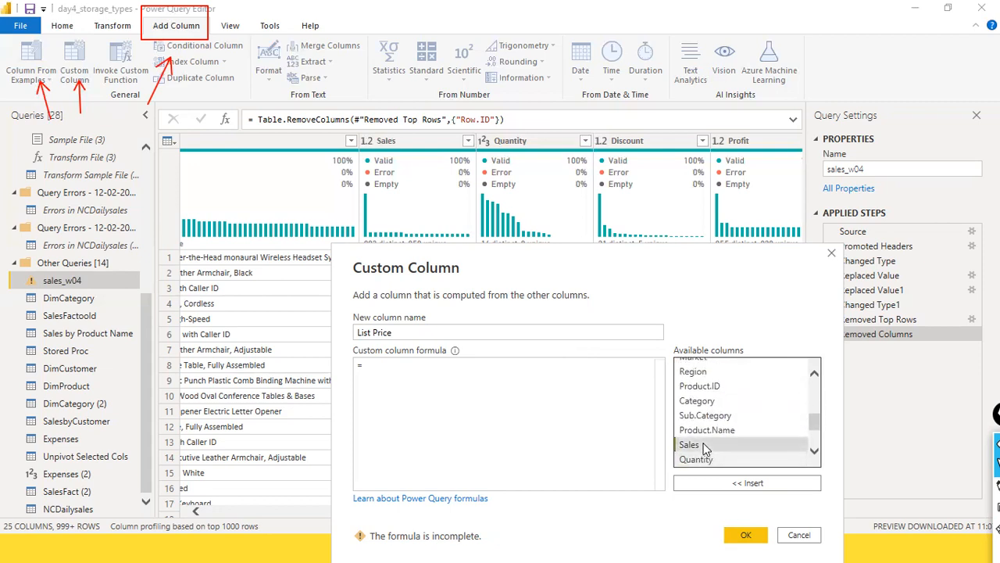
double_click(721, 449)
text(/)
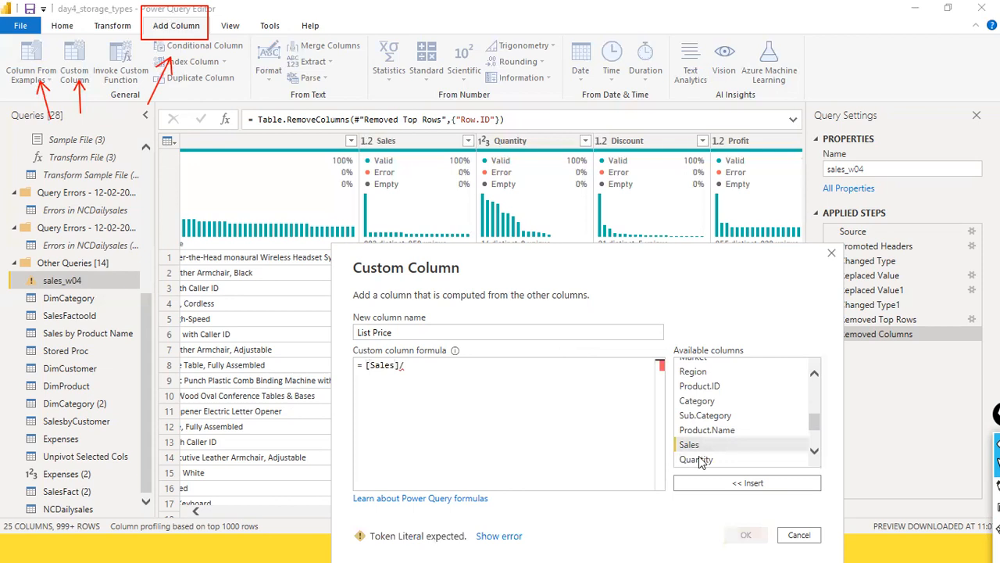
scroll(707, 459, down, 2)
click(708, 426)
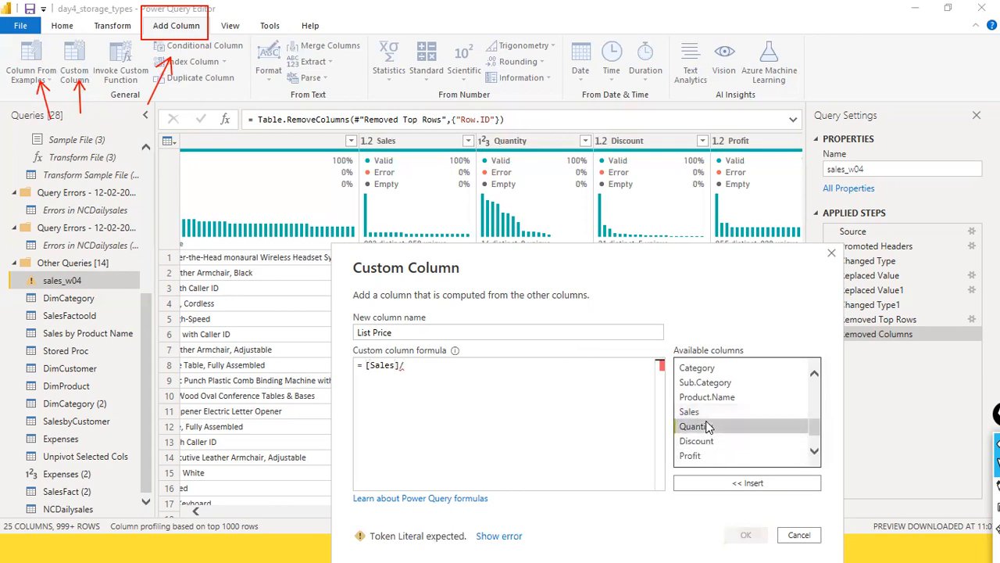
double_click(711, 428)
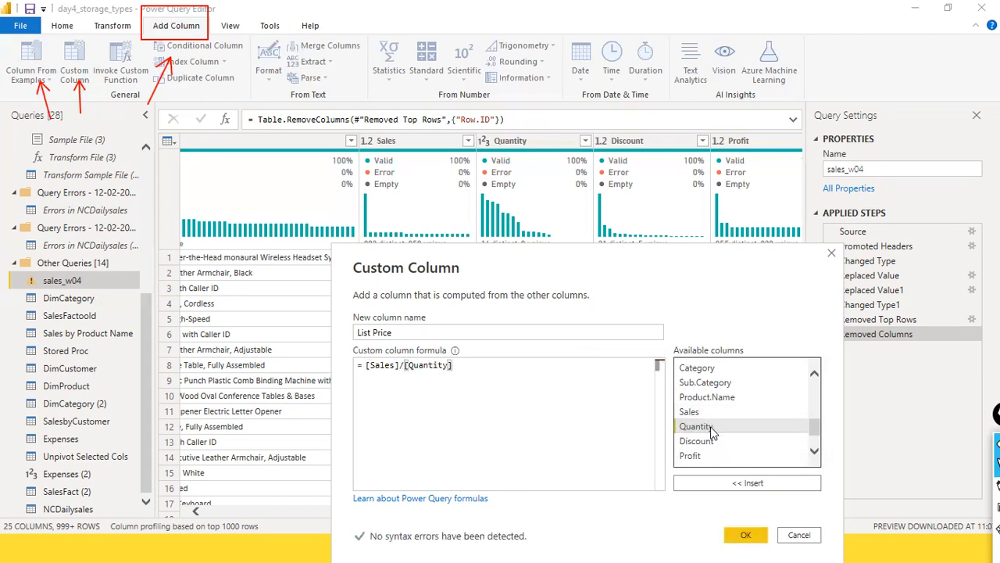
click(743, 534)
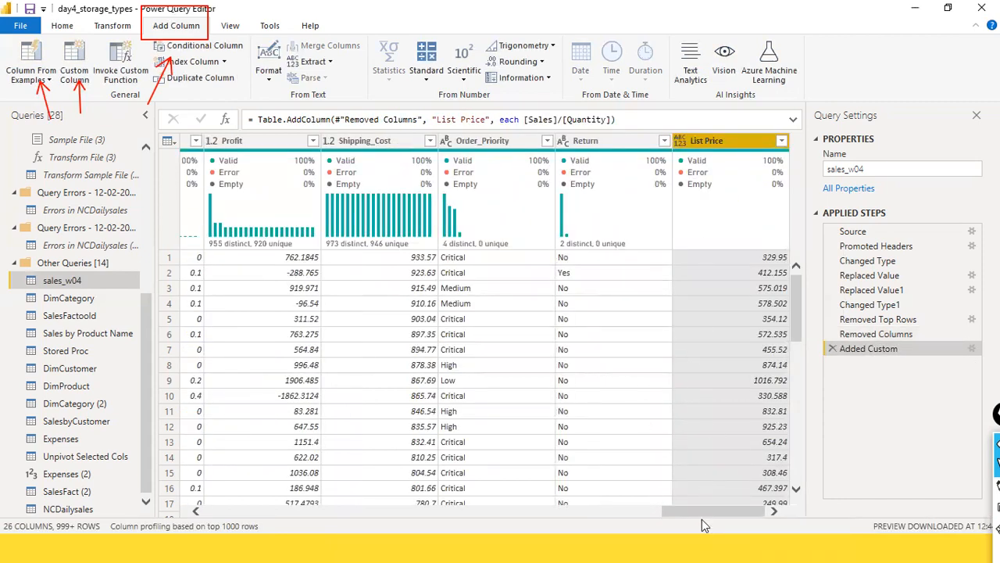
click(679, 143)
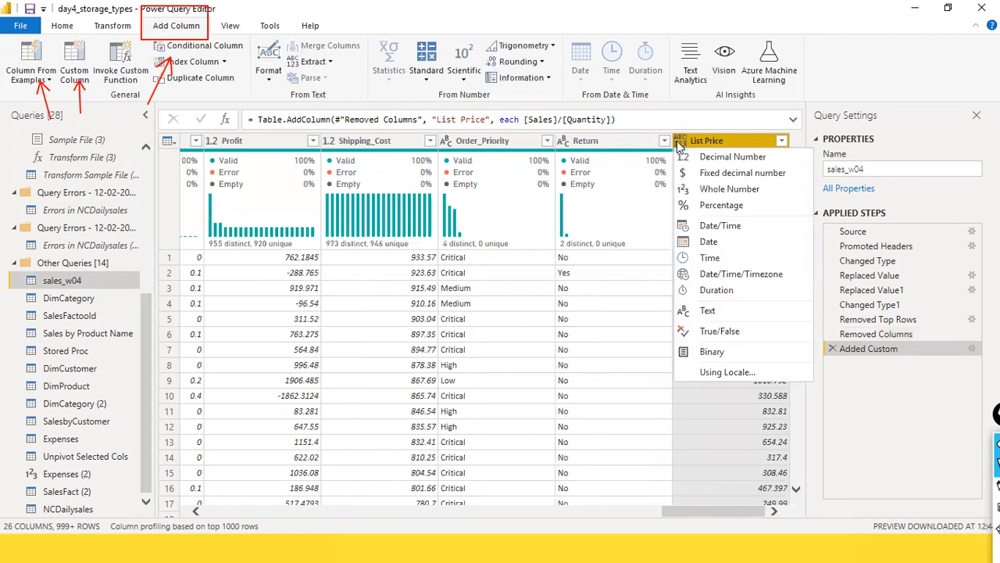
click(734, 156)
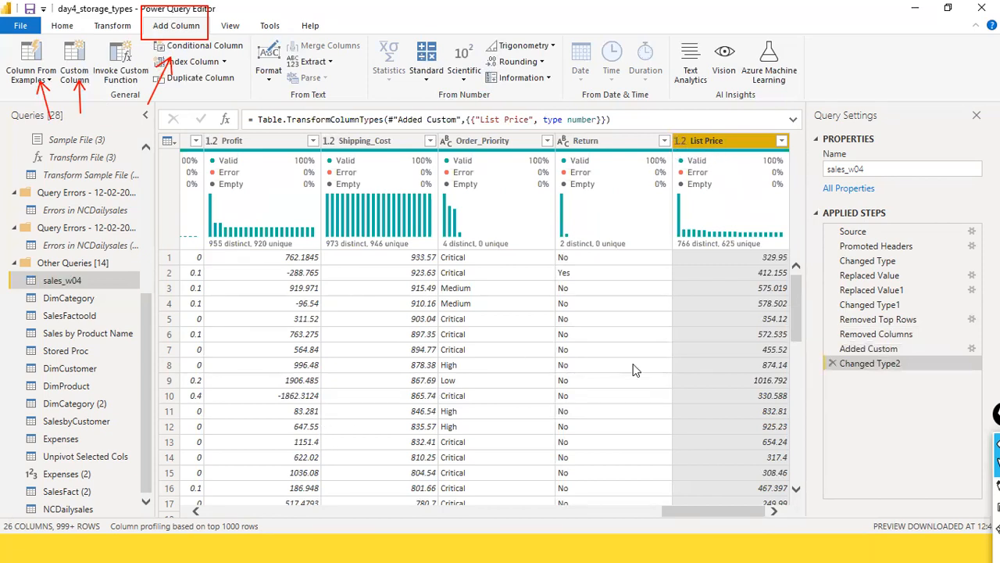
Replace every "-" with "/" in the Order_Date column.
drag(684, 518, 186, 486)
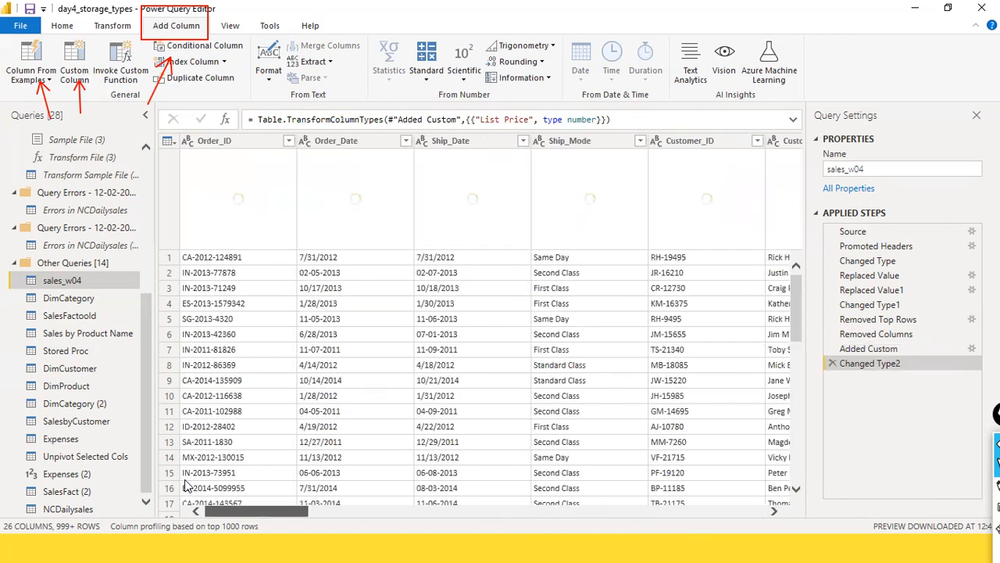
right_click(340, 139)
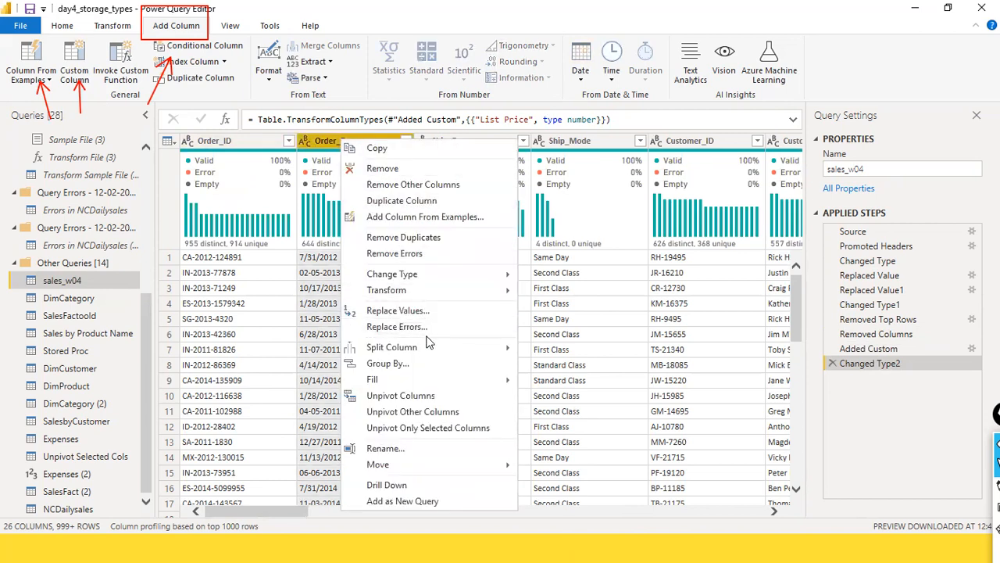
click(438, 311)
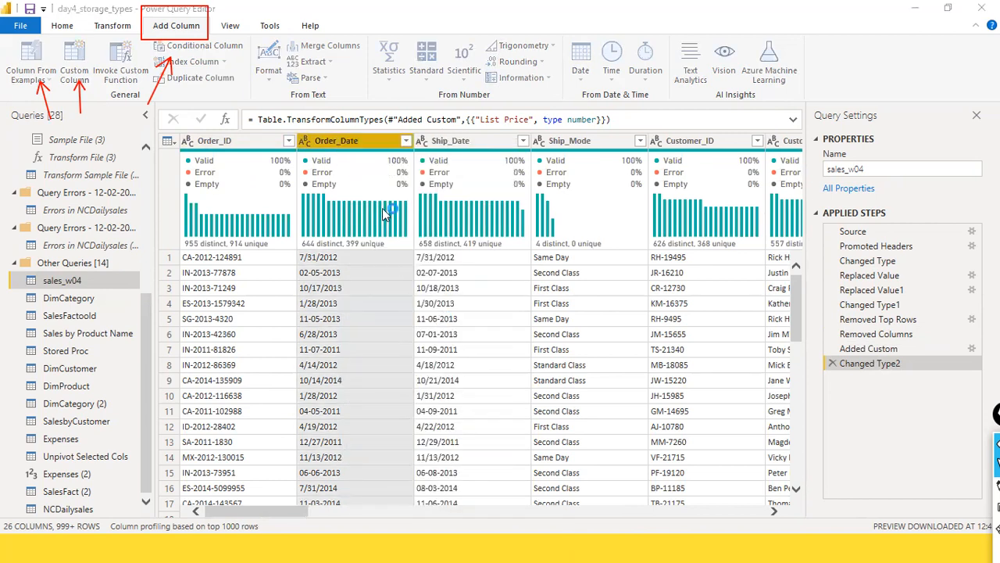
text(-)
click(340, 285)
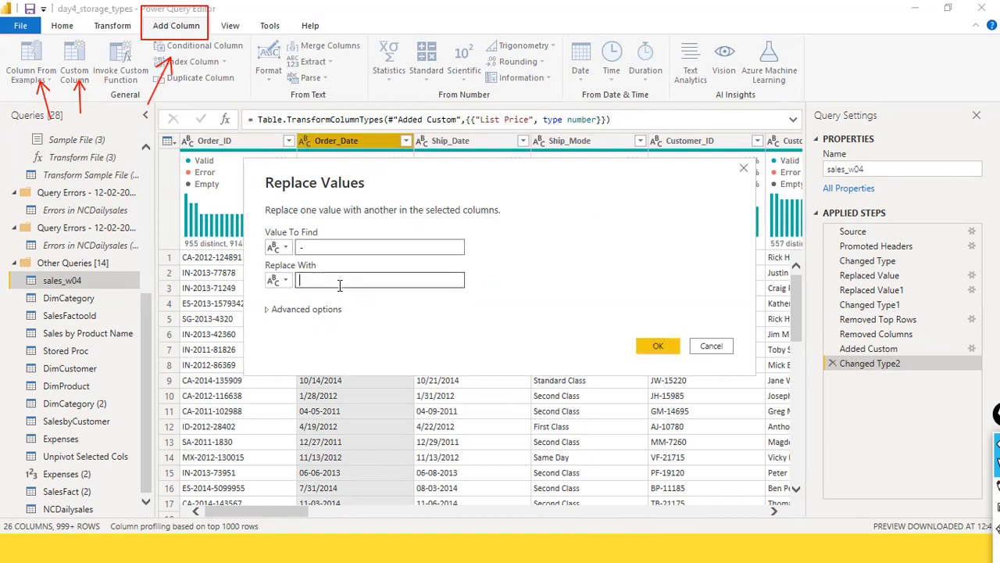
text(/)
click(666, 352)
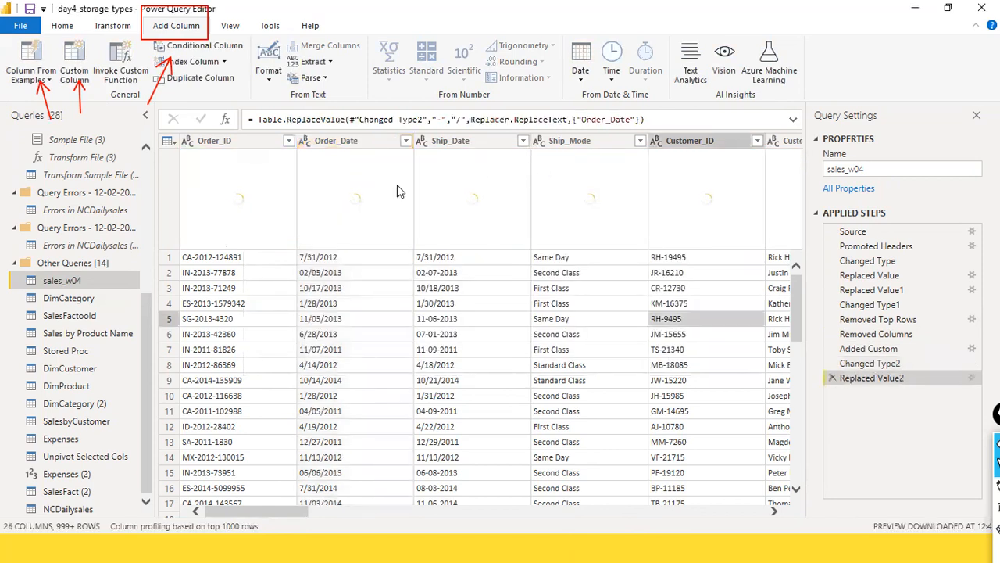
click(303, 142)
click(341, 371)
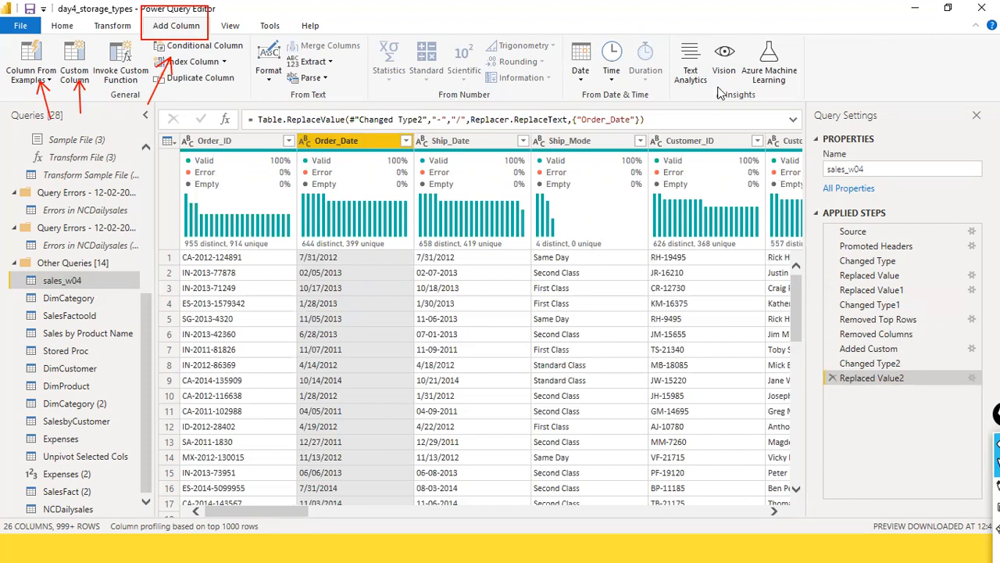
click(2, 273)
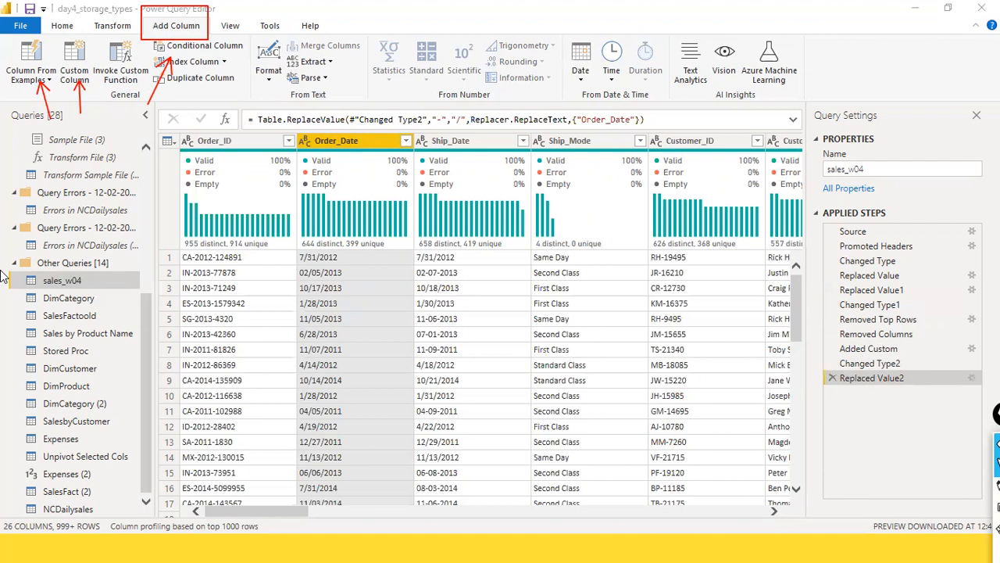
click(91, 4)
click(1, 254)
click(311, 4)
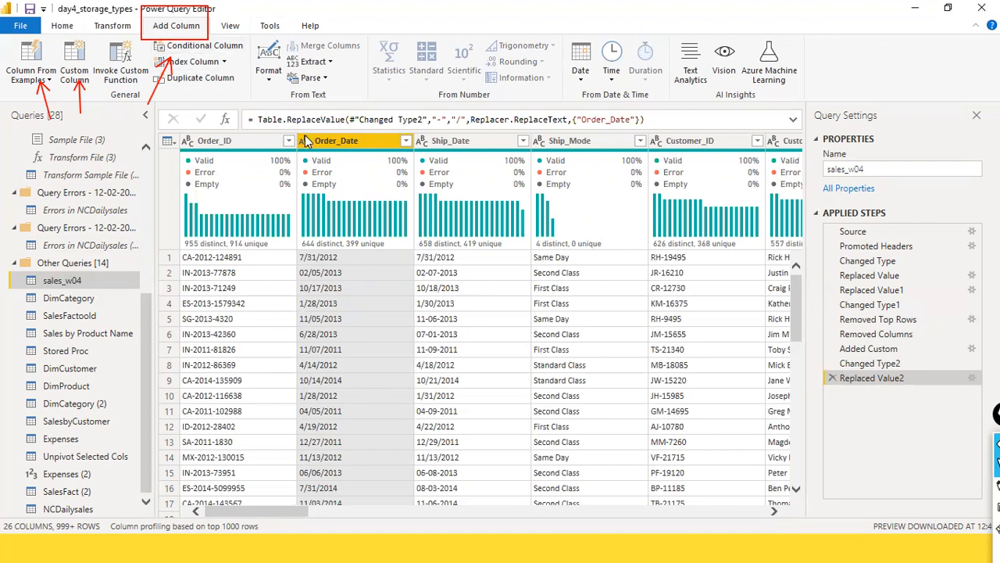
Switch to the slides and back to Power Query Editor, and restore the editor from full screen to a smaller window.
key(alt+Tab)
key(alt+Tab)
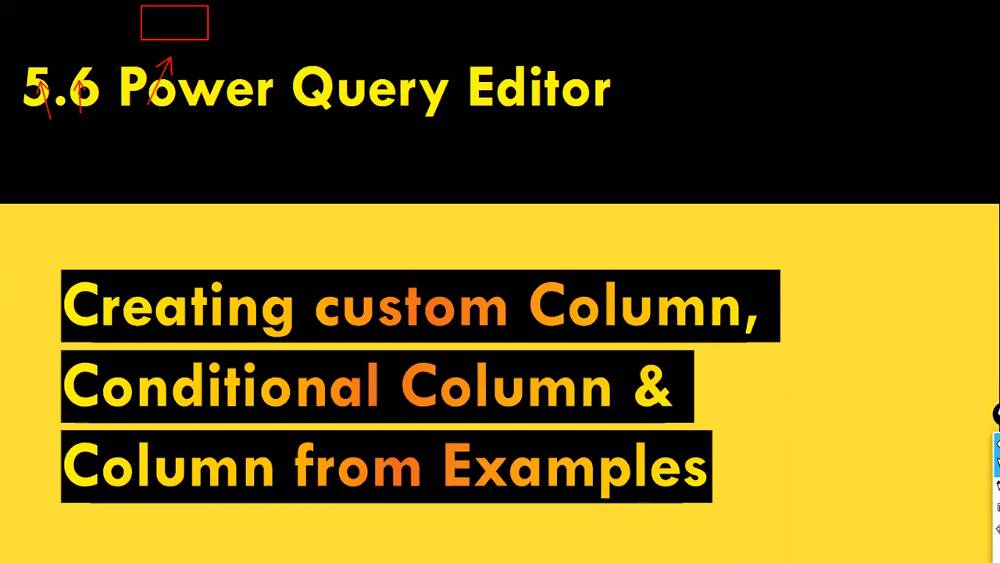
key(alt+Tab)
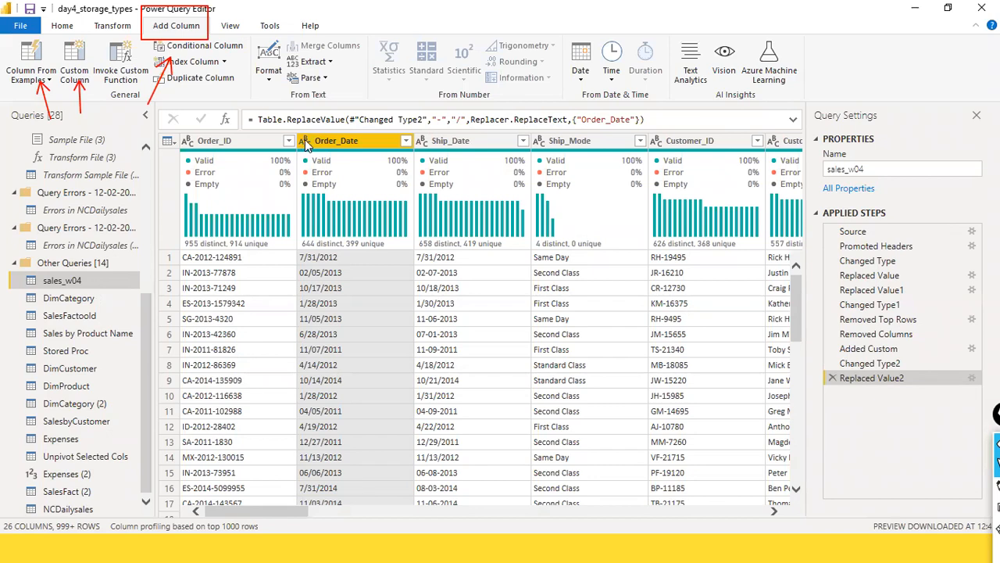
click(948, 8)
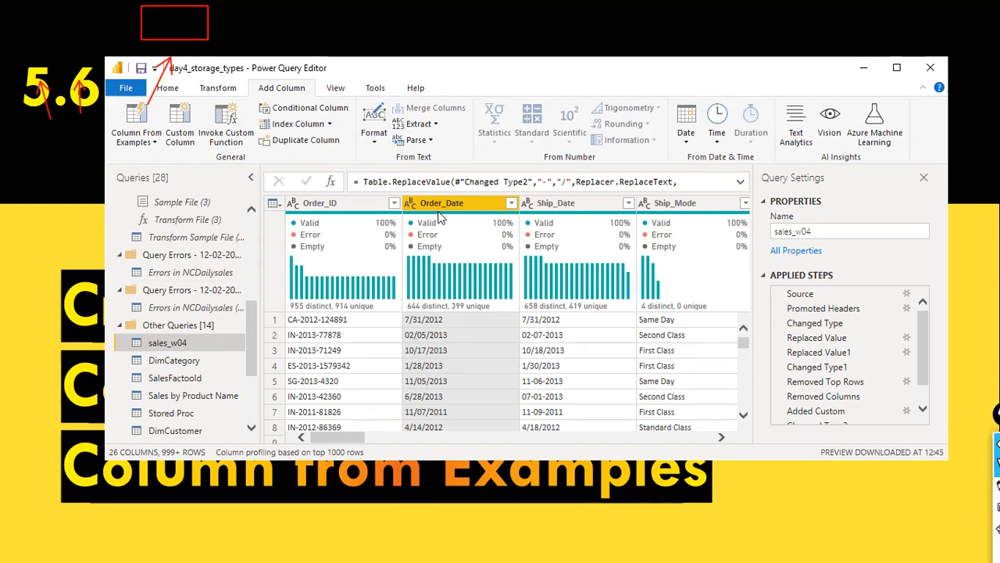
Switch from Power Query Editor to the Power BI Desktop report window and apply the pending query changes.
click(590, 8)
click(385, 235)
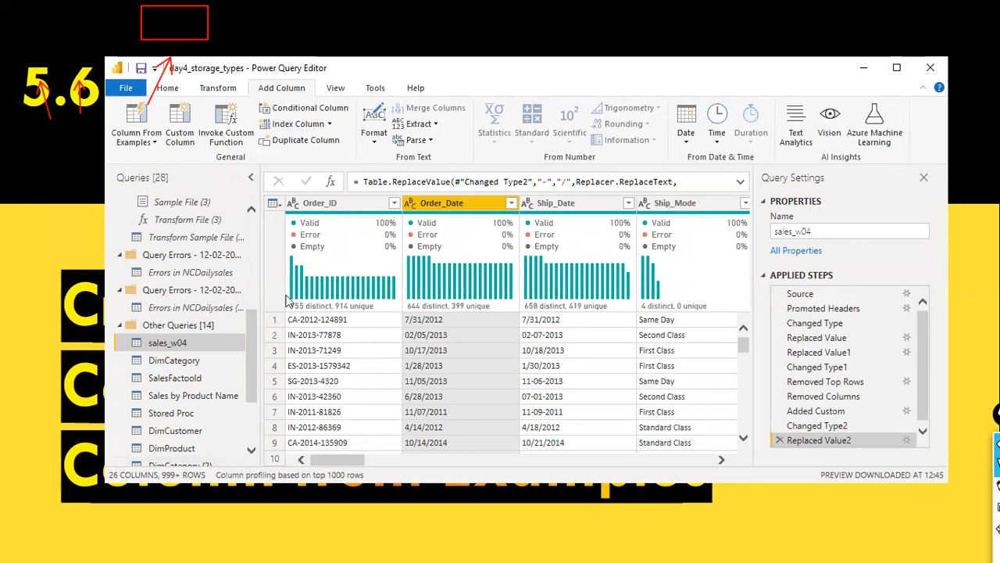
key(alt+Tab)
key(alt+Tab)
key(alt+Tab)
key(alt+Tab)
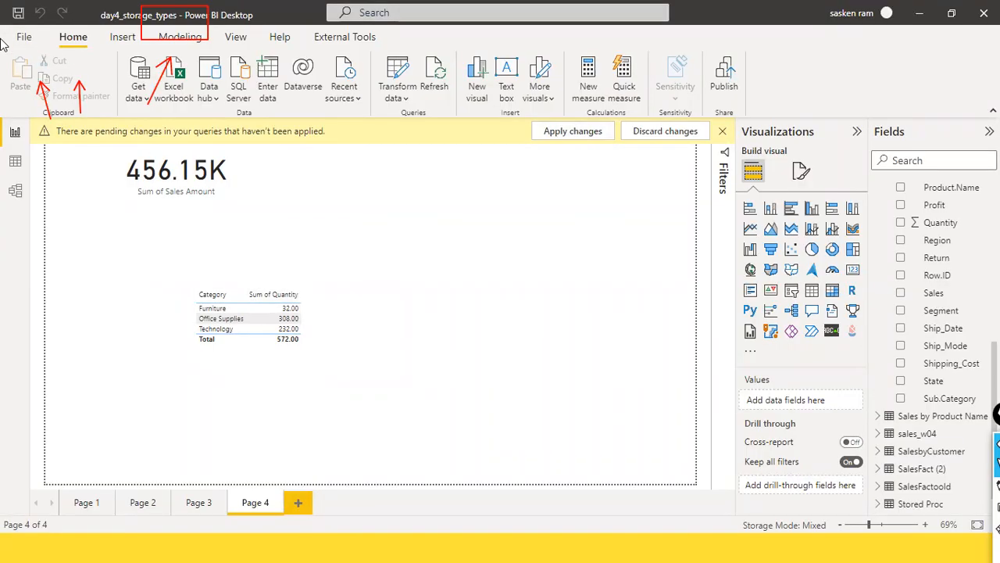
click(564, 133)
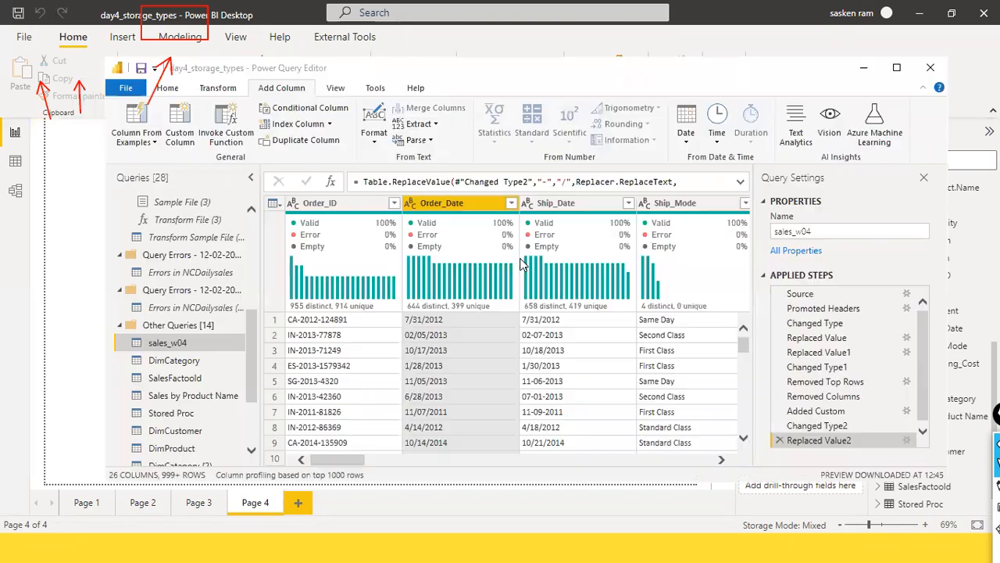
Return to Power Query Editor, close it, and reopen it from the Power BI Desktop report using Transform data.
key(alt+Tab)
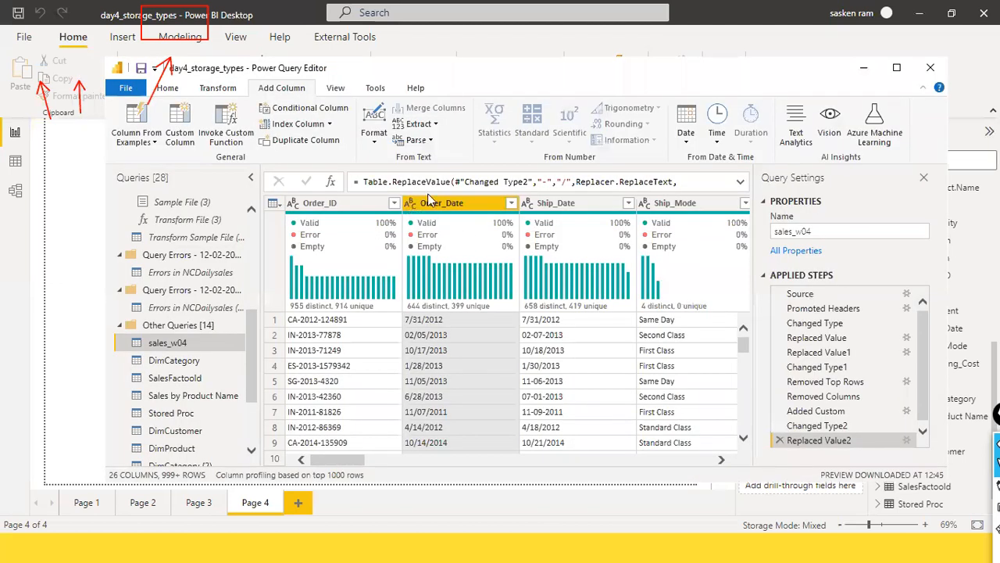
click(941, 68)
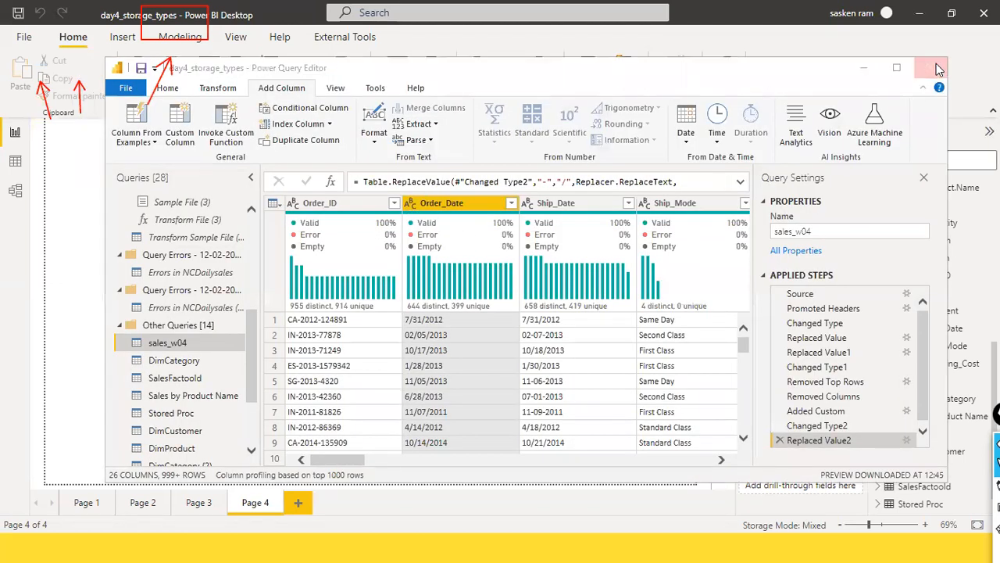
click(635, 296)
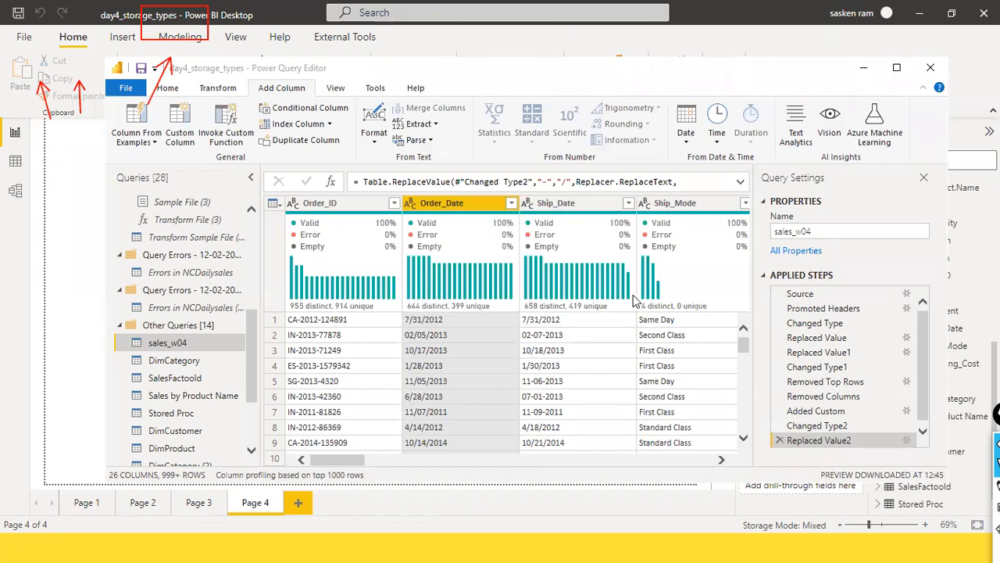
key(alt+Tab)
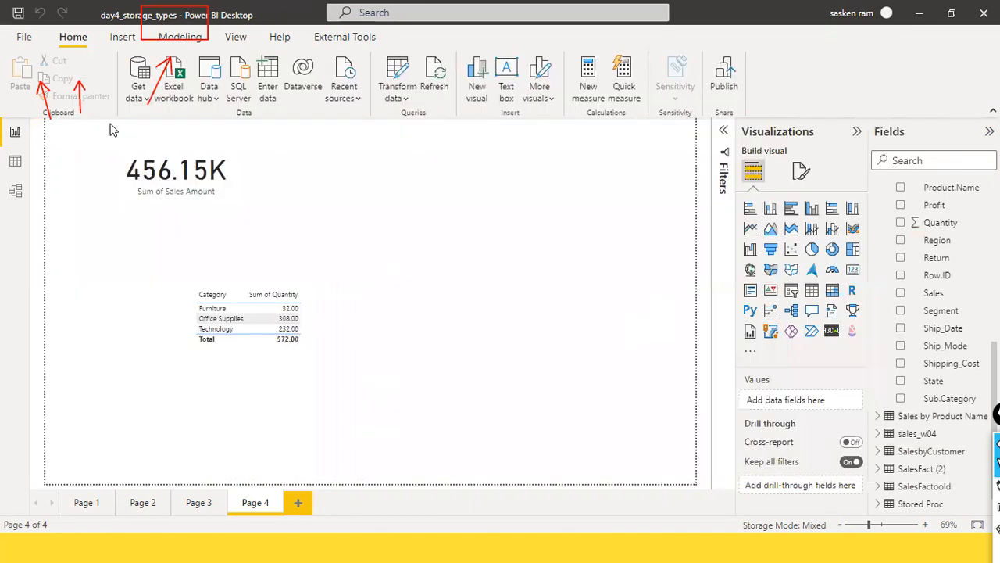
key(alt+Tab)
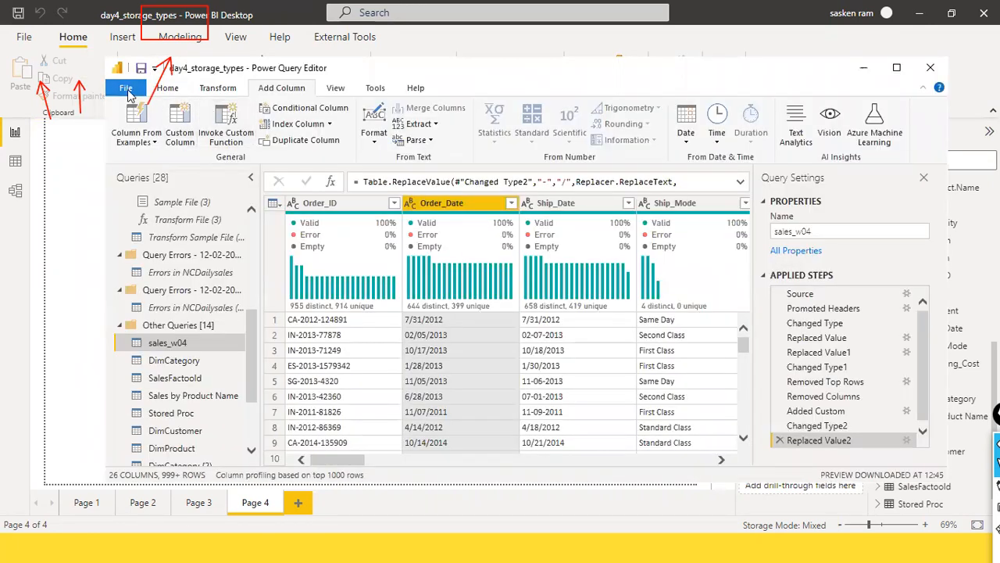
click(121, 89)
click(133, 112)
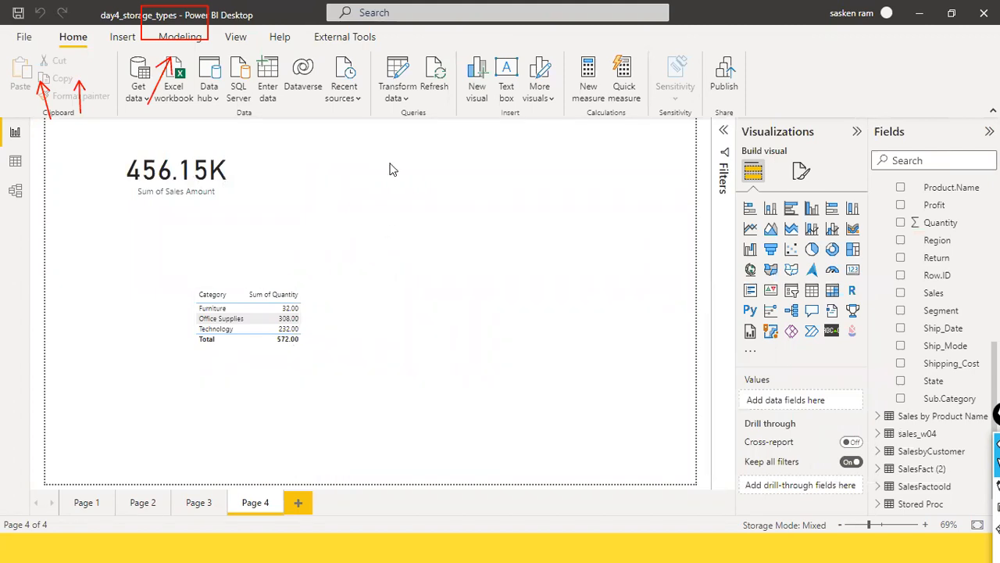
click(399, 97)
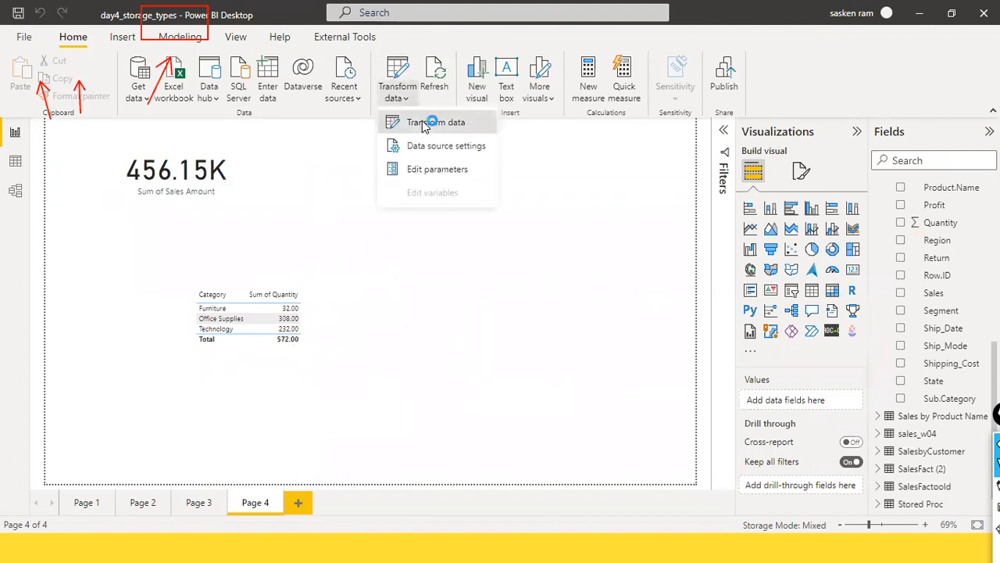
click(423, 123)
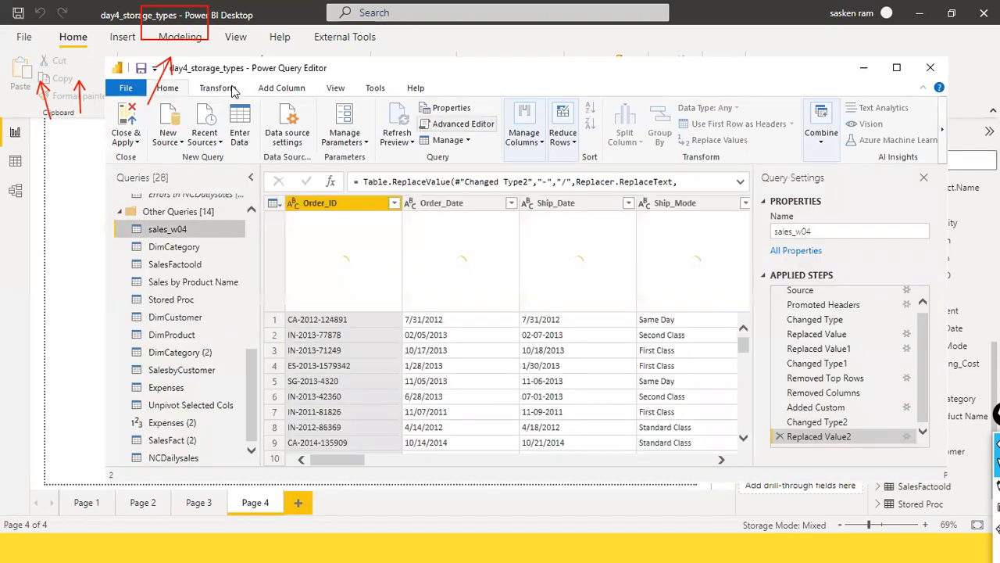
click(219, 88)
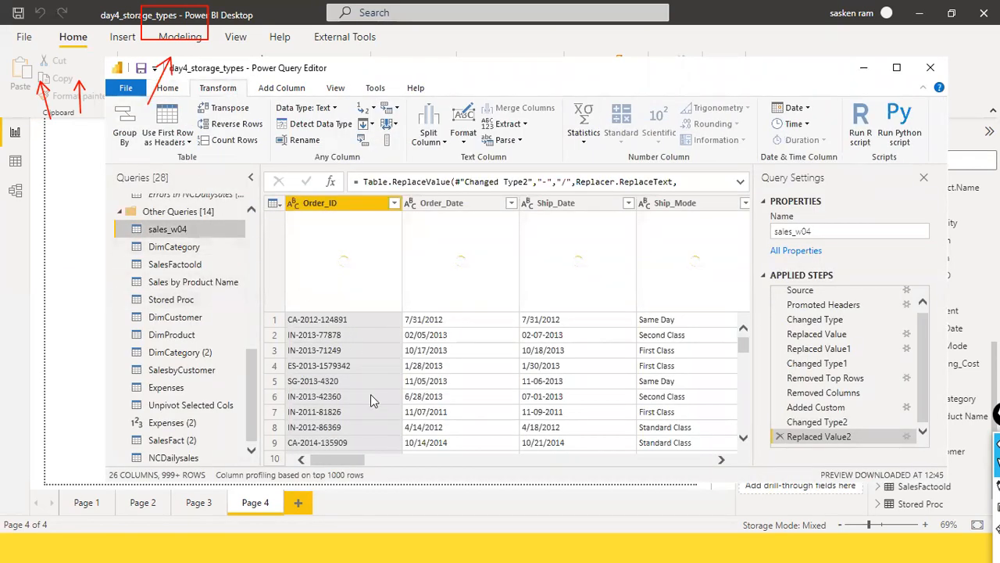
right_click(442, 206)
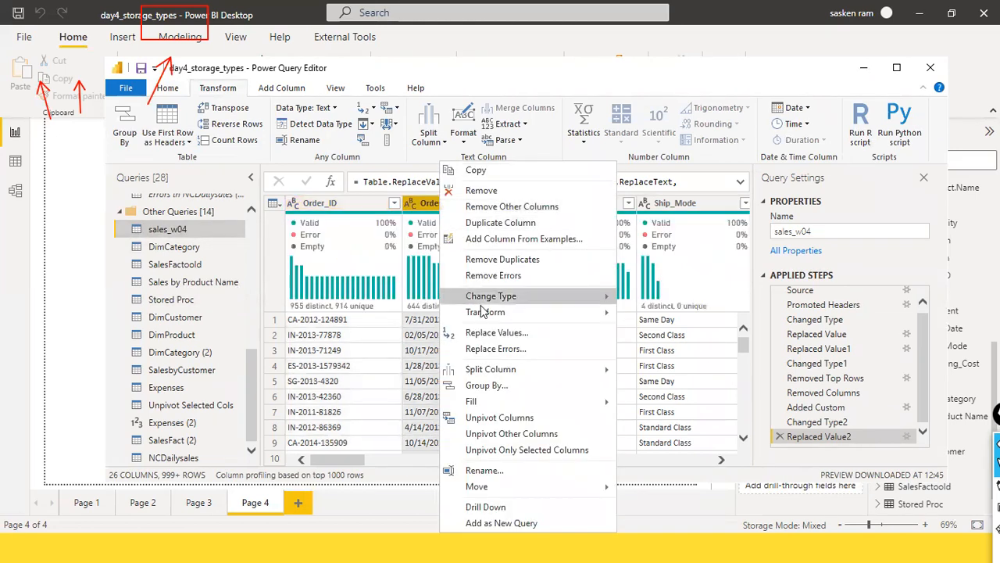
click(510, 334)
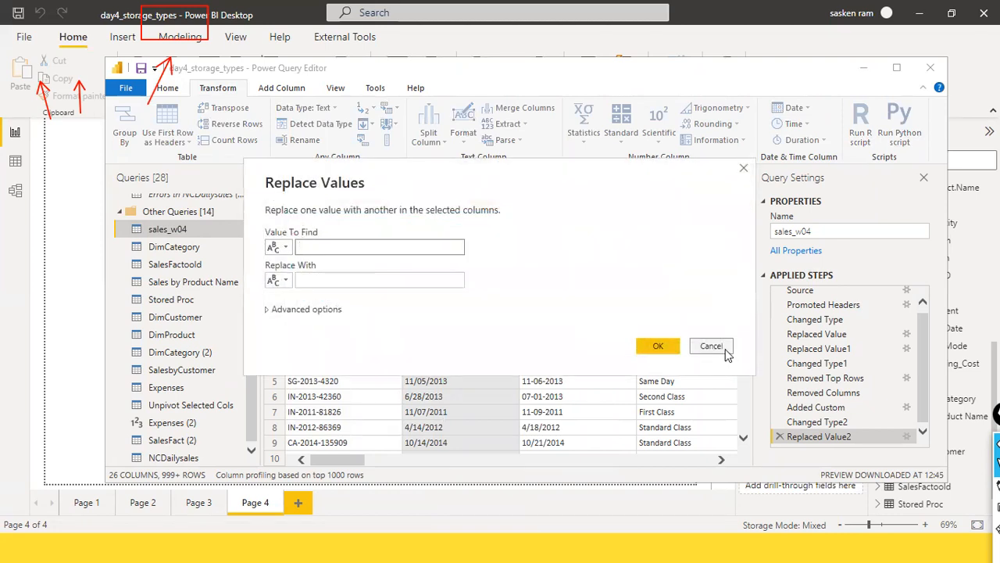
click(711, 346)
Convert the Order_Date column to the Date type using the English (United States) locale.
click(413, 203)
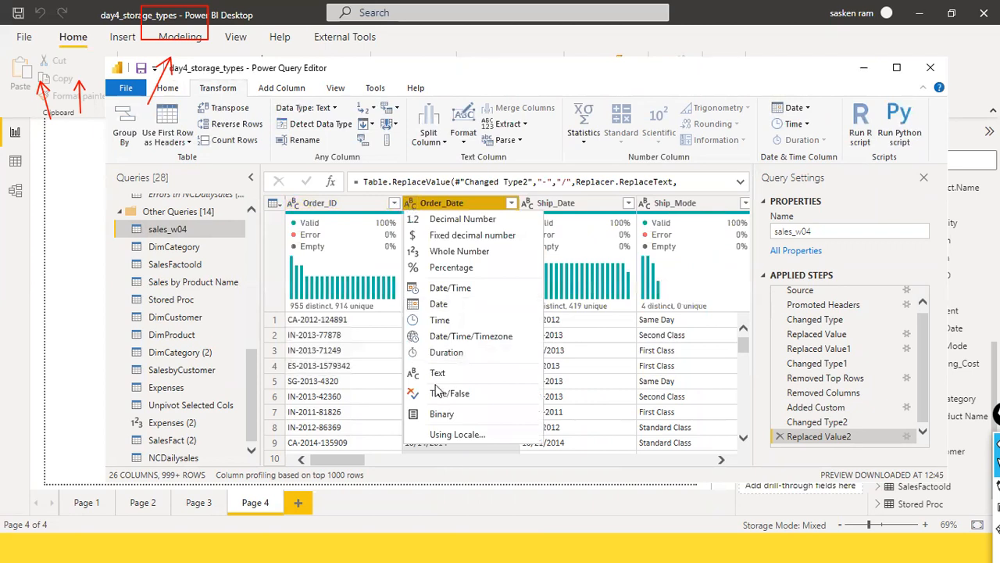
click(457, 434)
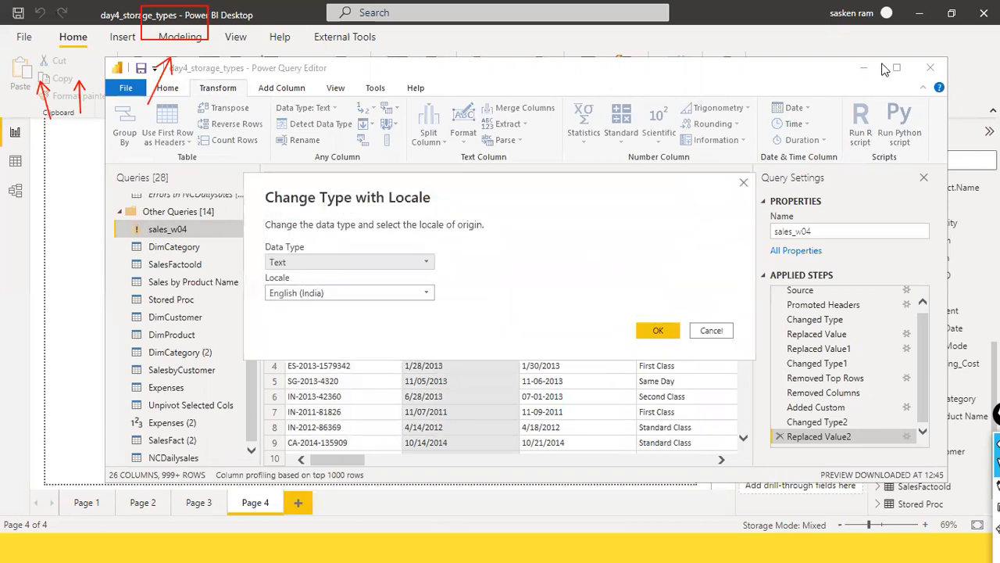
click(422, 263)
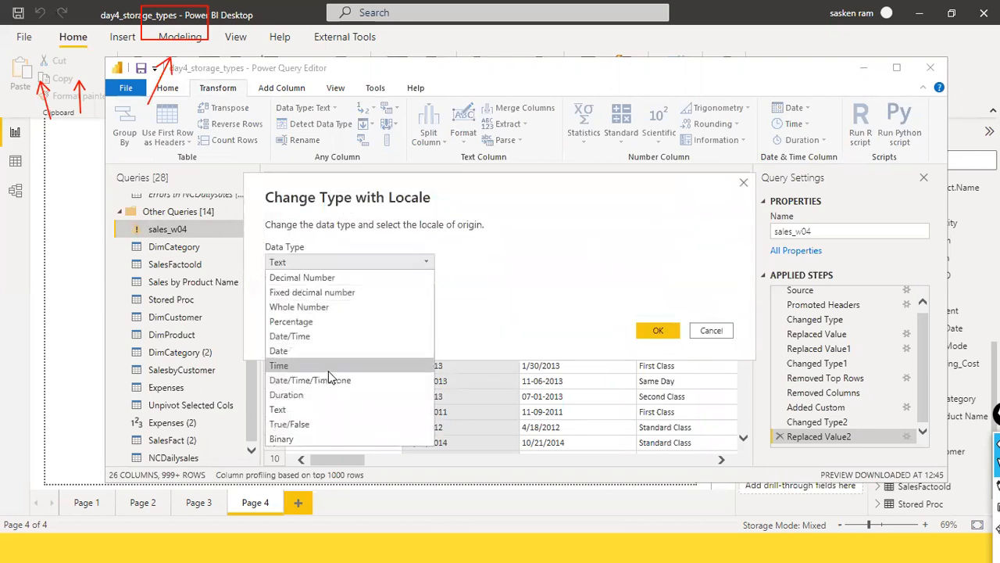
click(341, 351)
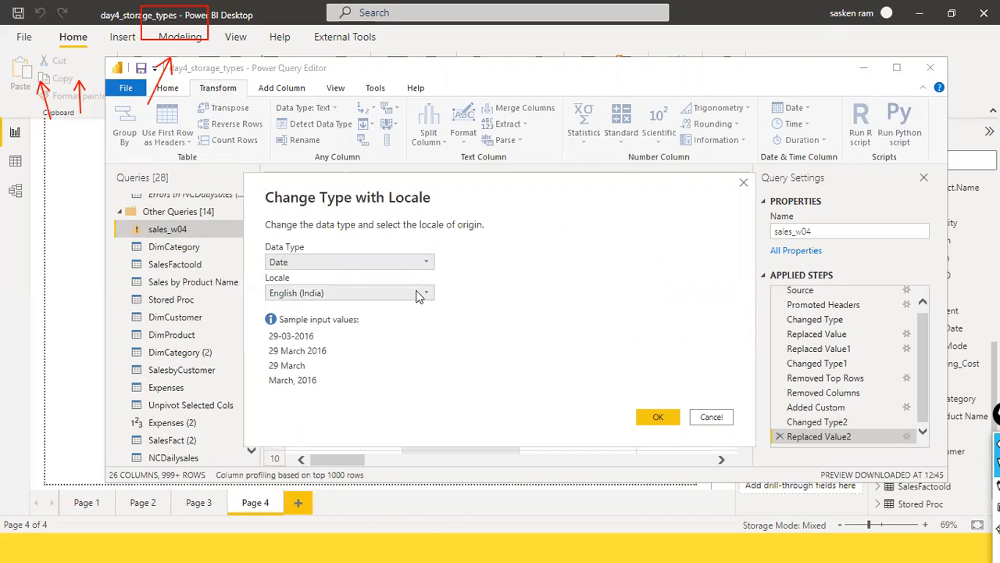
click(407, 293)
scroll(327, 443, down, 7)
scroll(326, 443, down, 12)
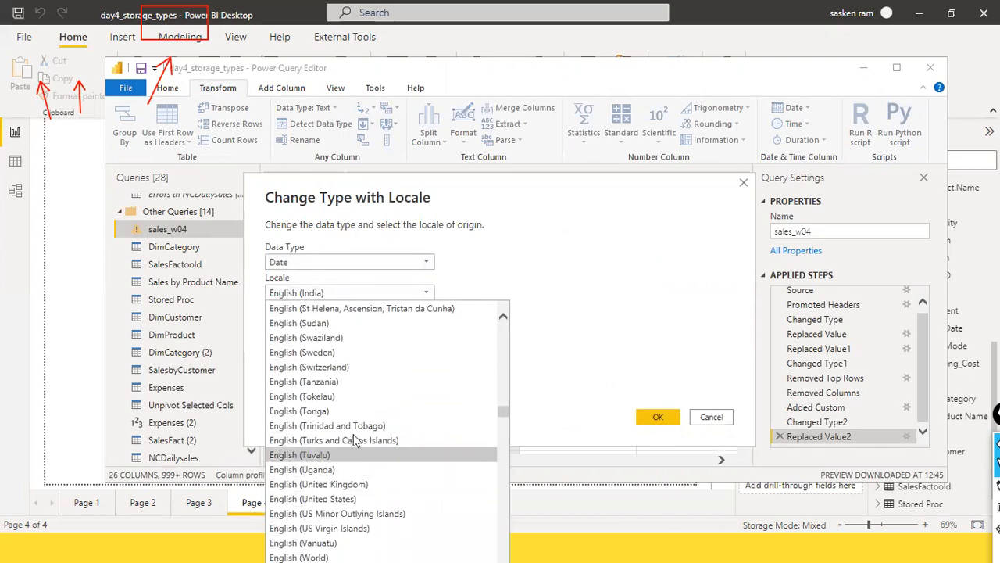
click(367, 498)
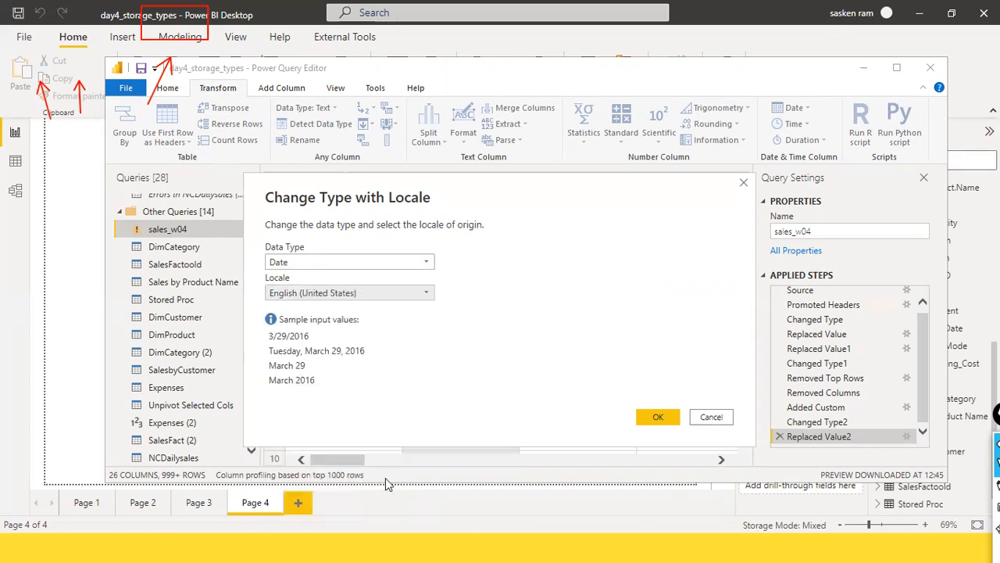
click(653, 418)
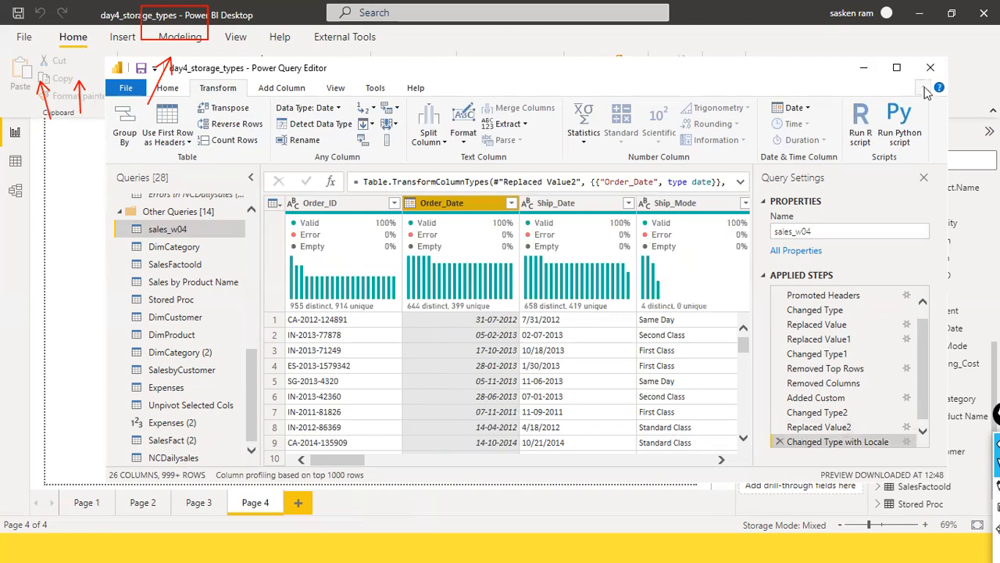
Maximize the Power Query Editor and add a Year column extracted from Order_Date.
click(896, 67)
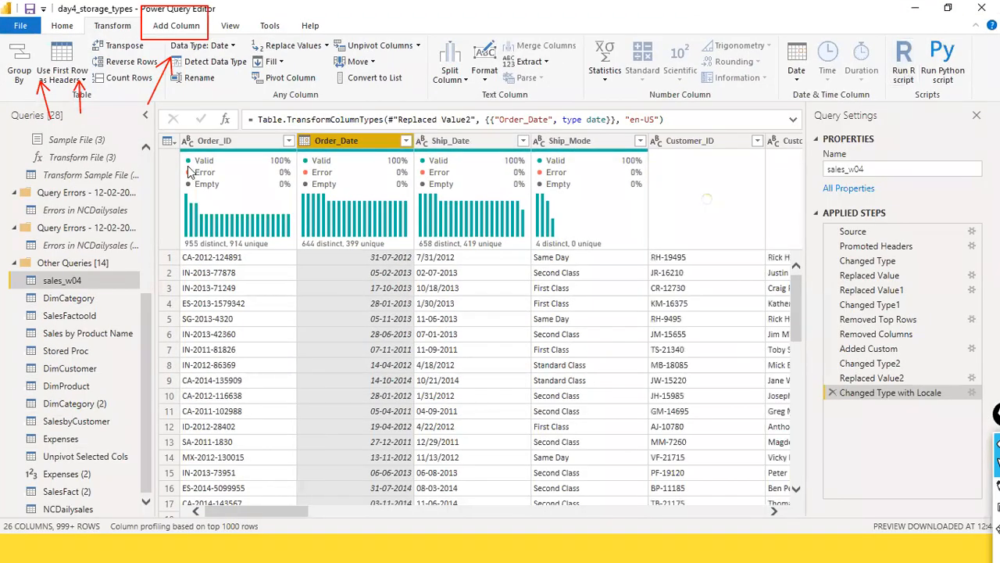
click(72, 30)
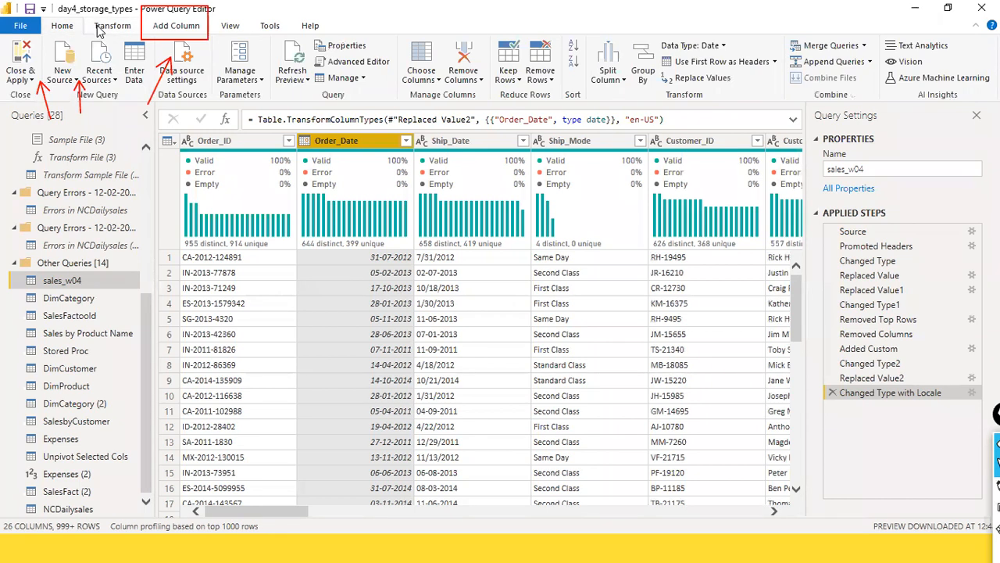
click(101, 27)
click(165, 30)
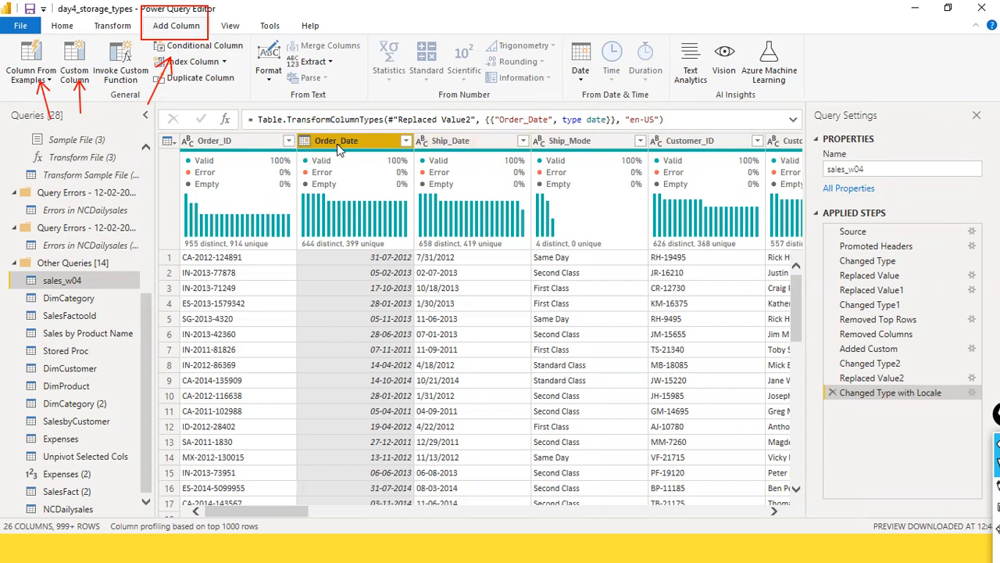
click(581, 74)
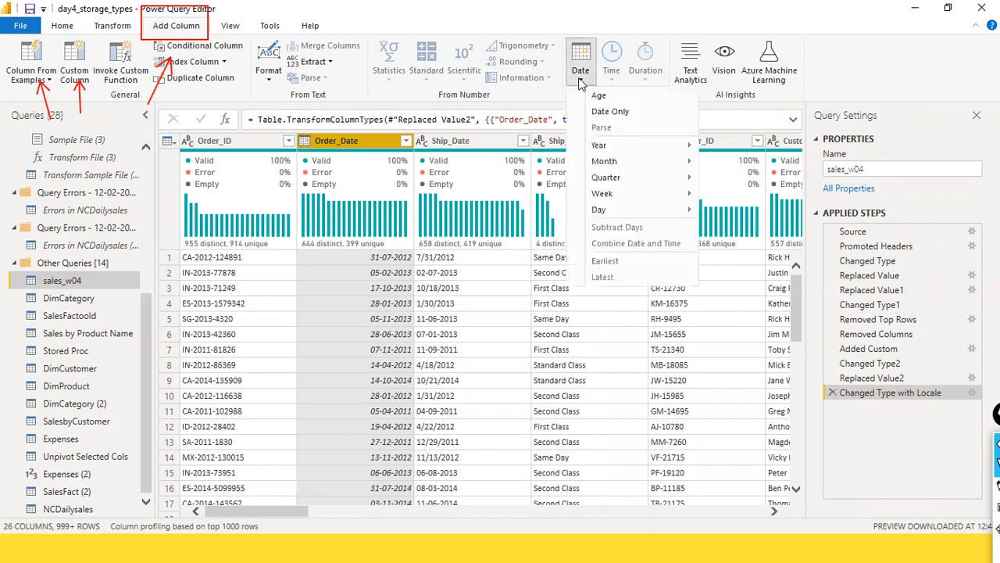
mouse_move(599, 147)
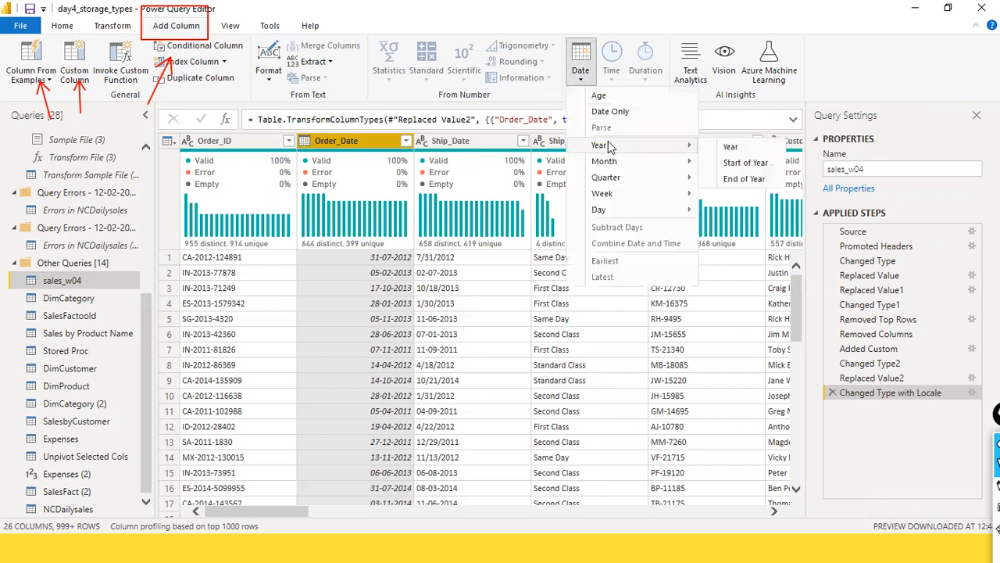
click(727, 147)
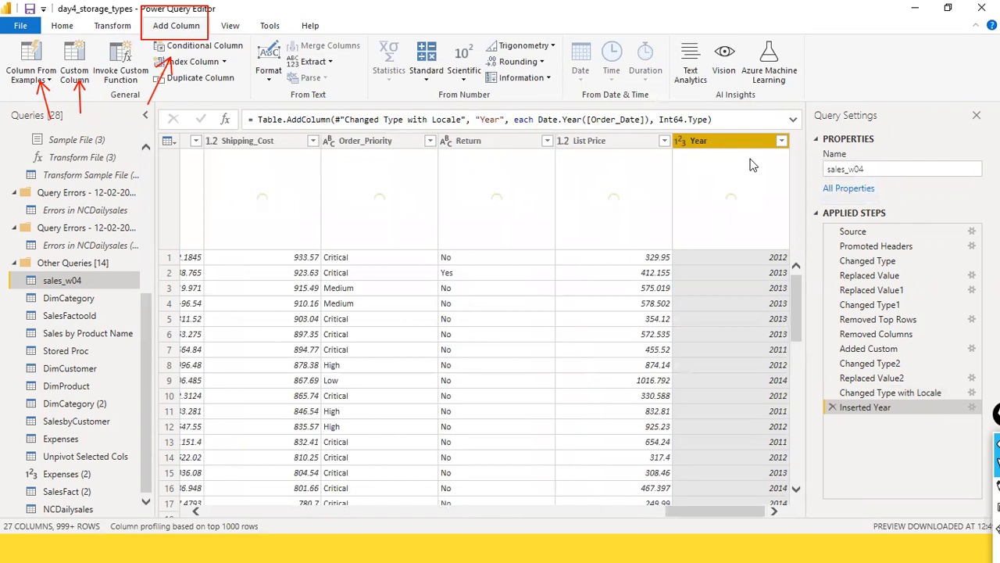
Add a Month number column extracted from the Order_Date column.
drag(726, 509, 268, 486)
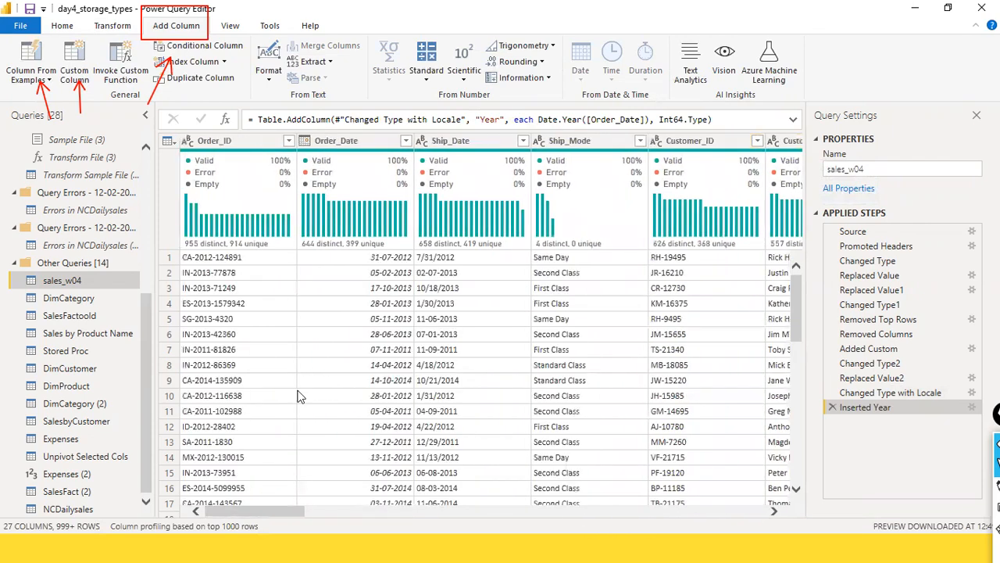
click(367, 142)
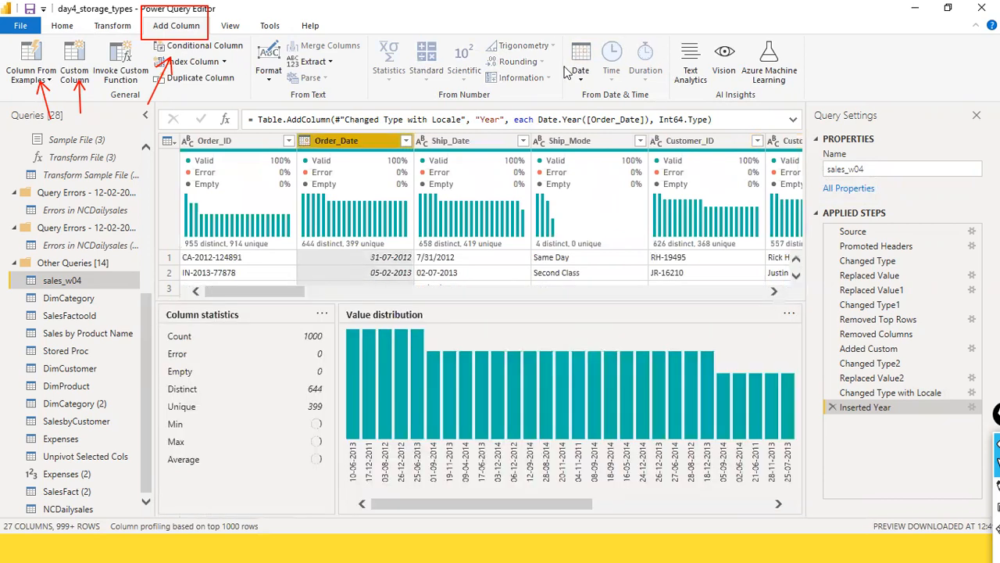
click(580, 66)
mouse_move(604, 167)
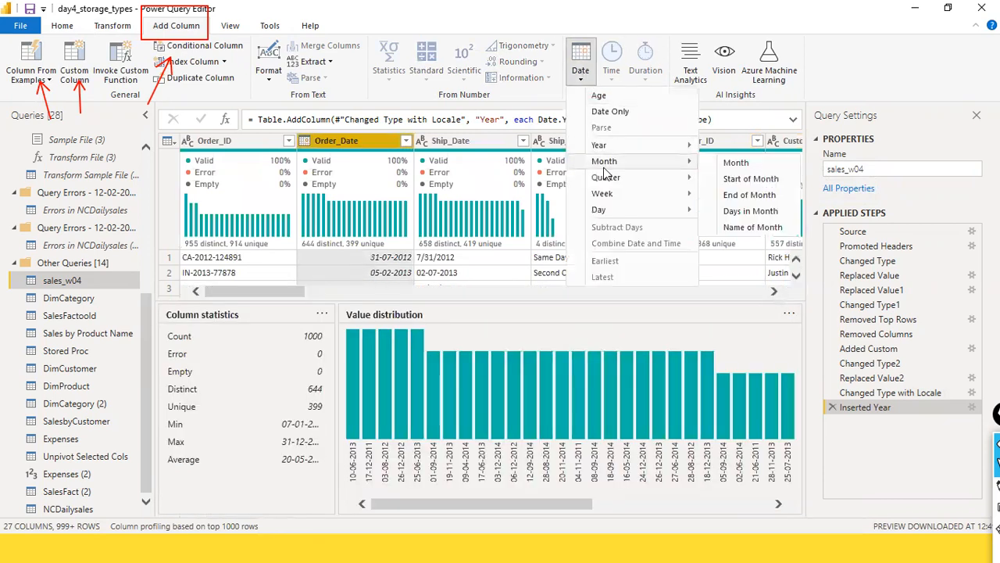
click(762, 166)
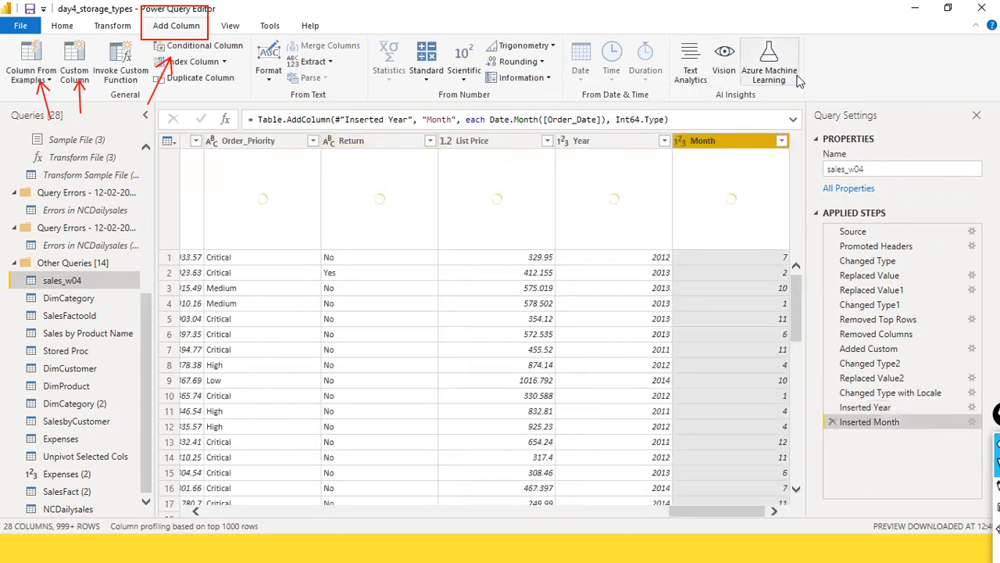
Add a Day Name column extracted from the Order_Date column.
drag(550, 514, 238, 515)
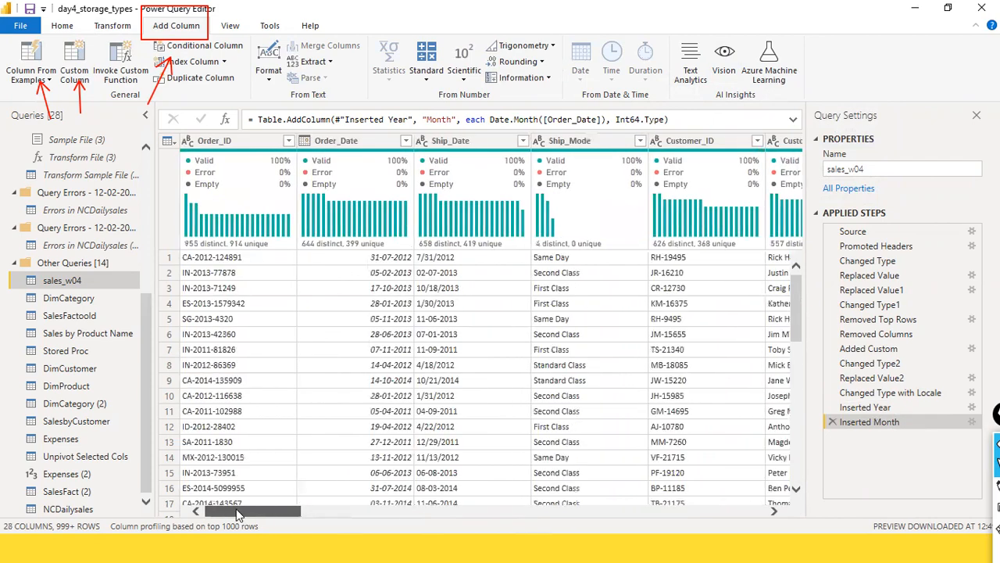
mouse_move(318, 189)
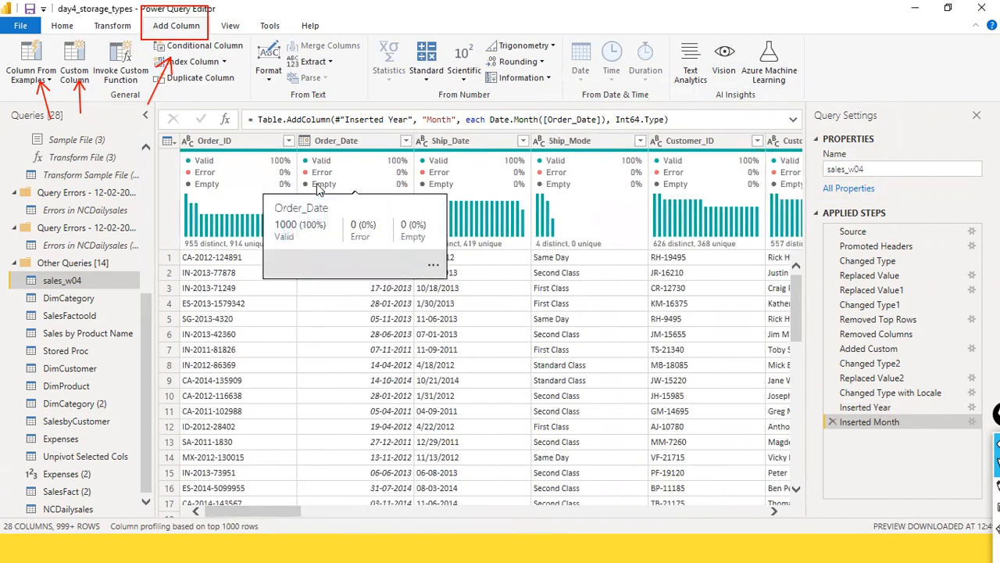
click(366, 138)
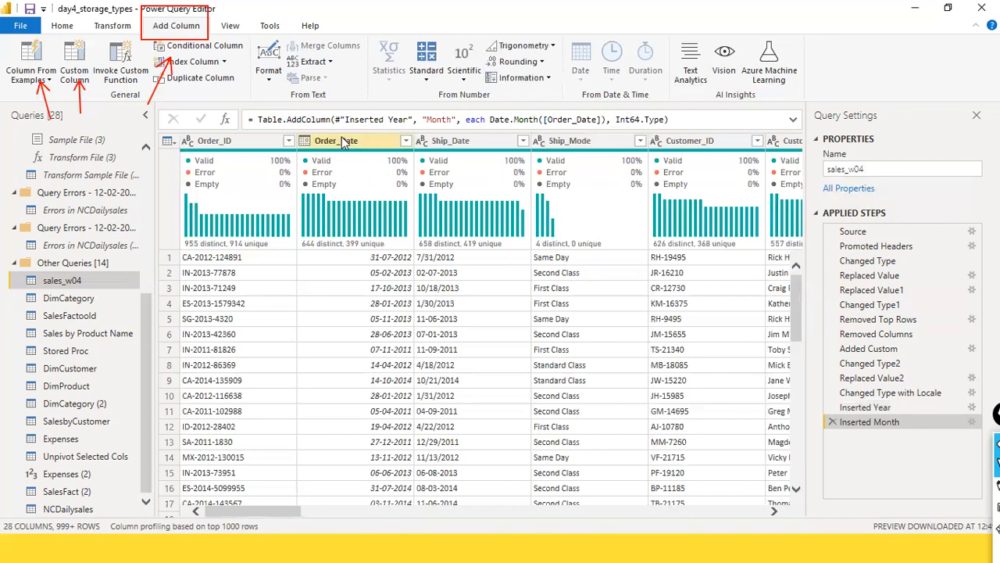
click(341, 139)
click(580, 70)
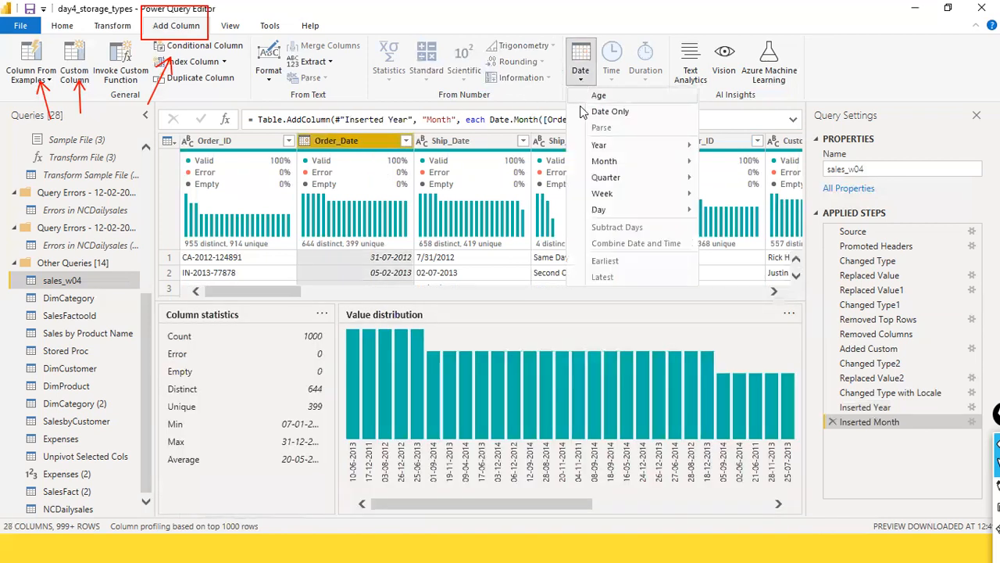
mouse_move(672, 210)
click(746, 291)
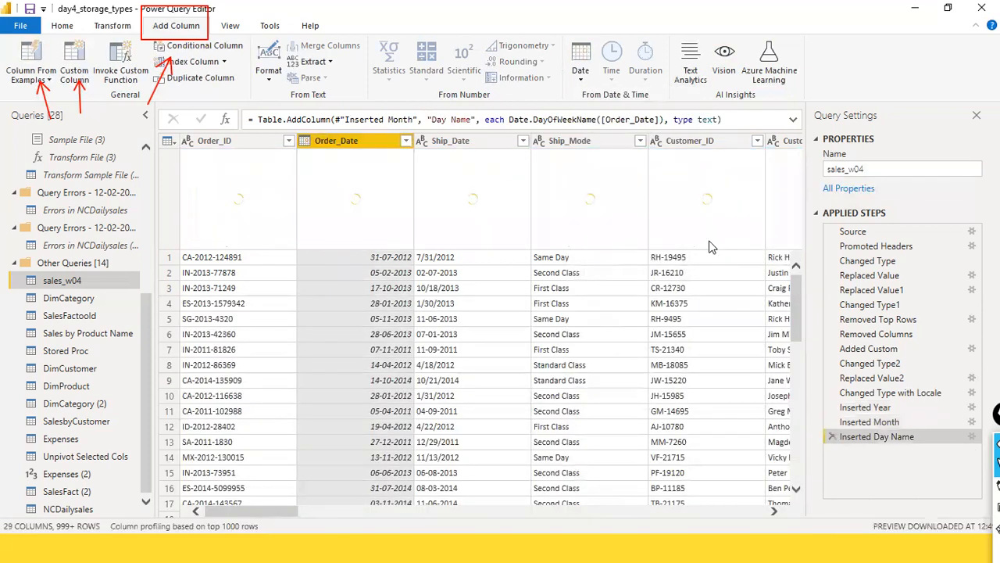
mouse_move(709, 247)
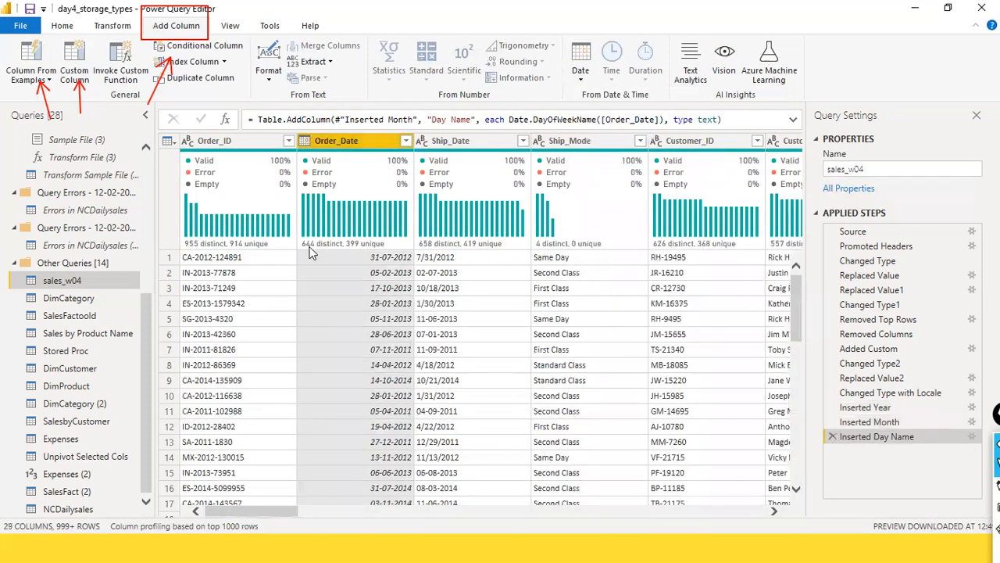
drag(239, 506, 176, 519)
mouse_move(356, 166)
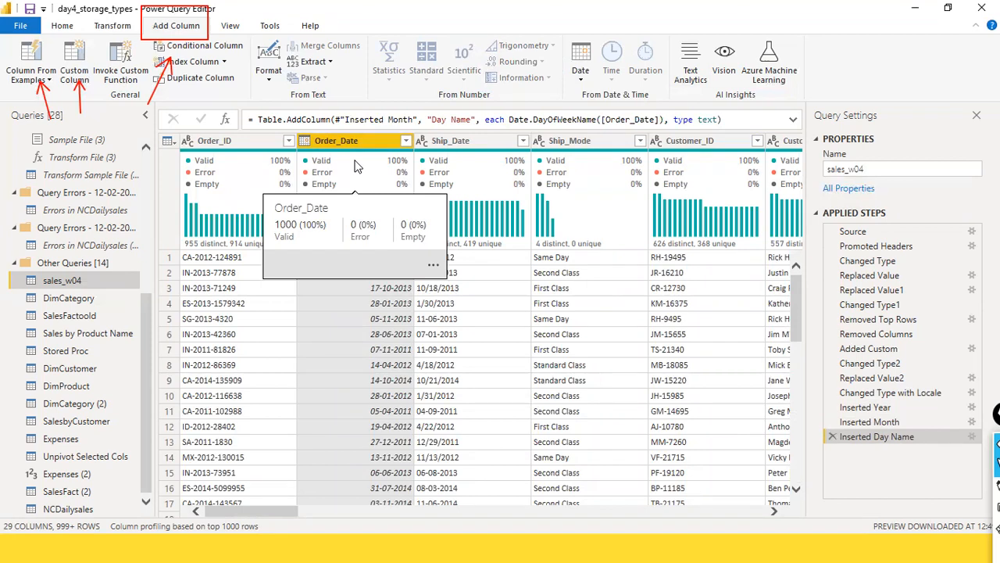
drag(292, 511, 268, 395)
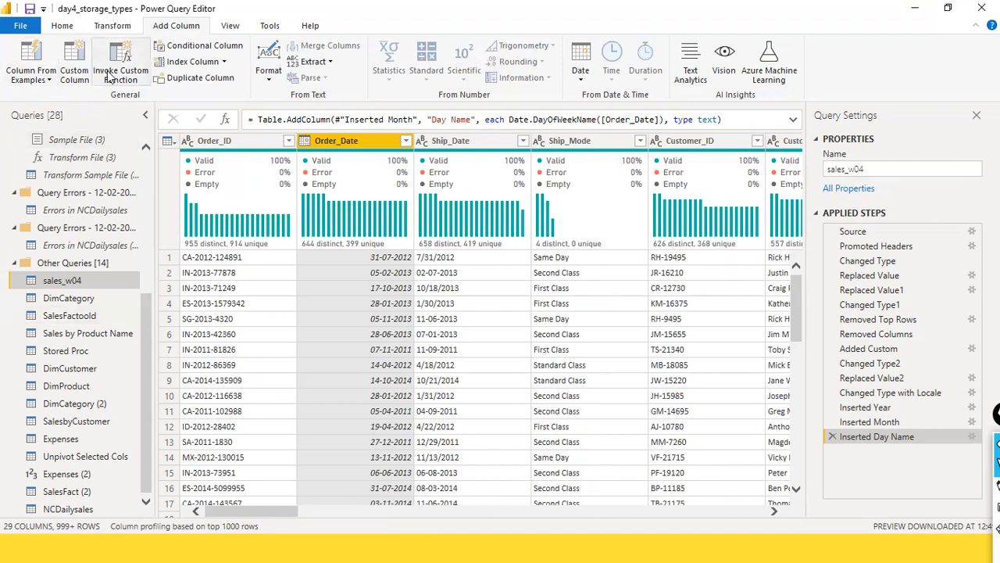
Start a new conditional column named Price Band.
click(190, 51)
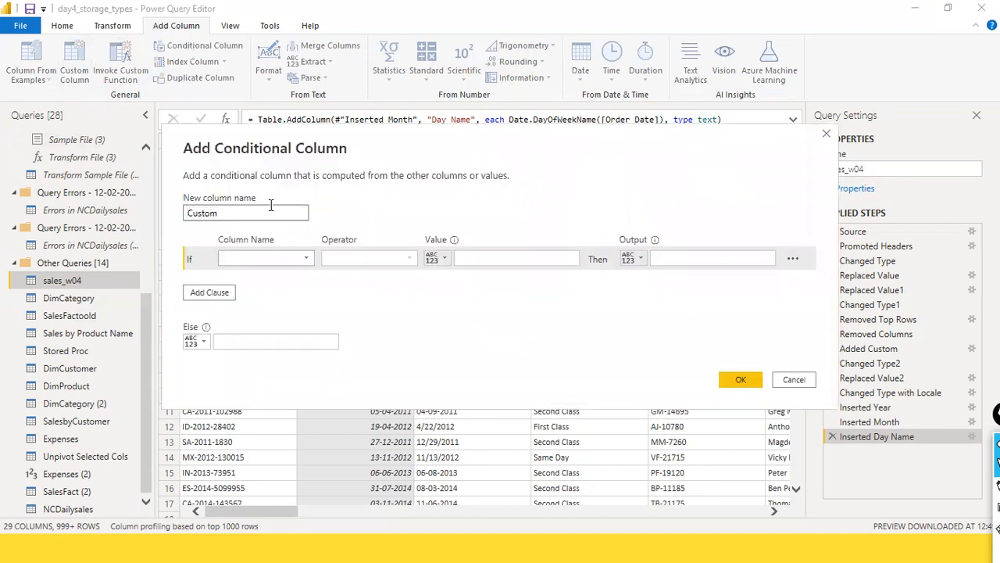
text(Price Band)
key(Tab)
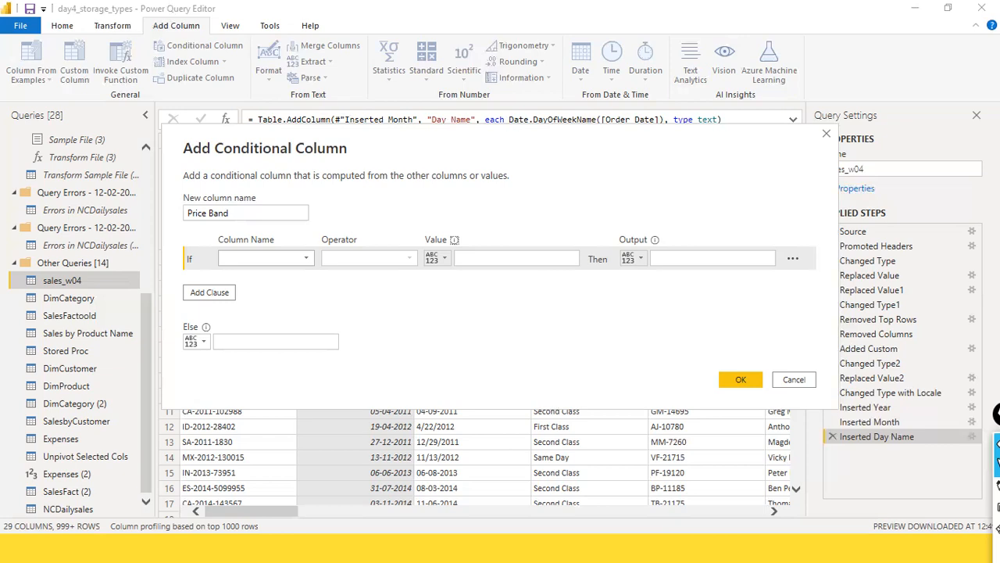
Define the first condition as List Price is less than 16 with the output Low.
click(312, 258)
scroll(270, 390, down, 3)
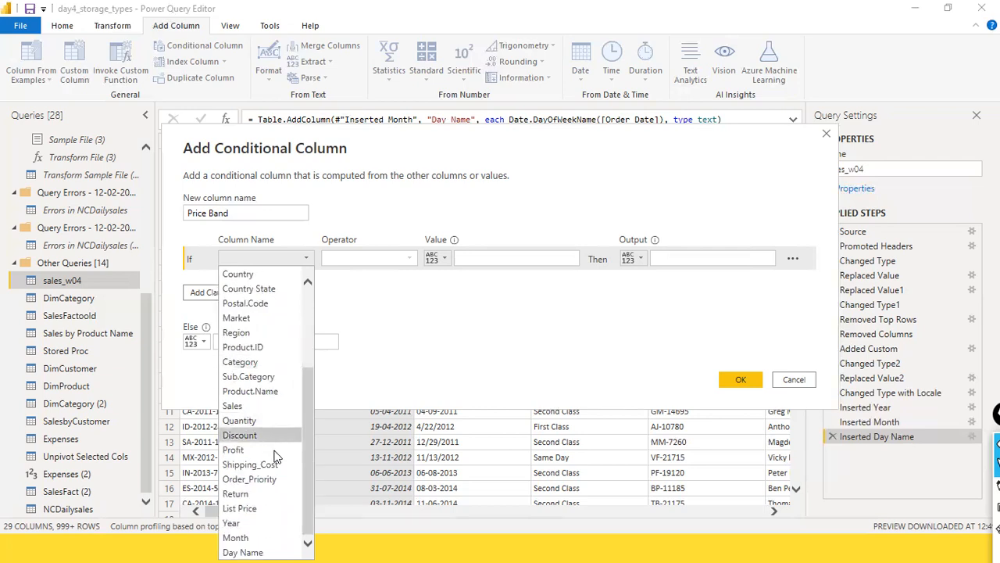
click(264, 510)
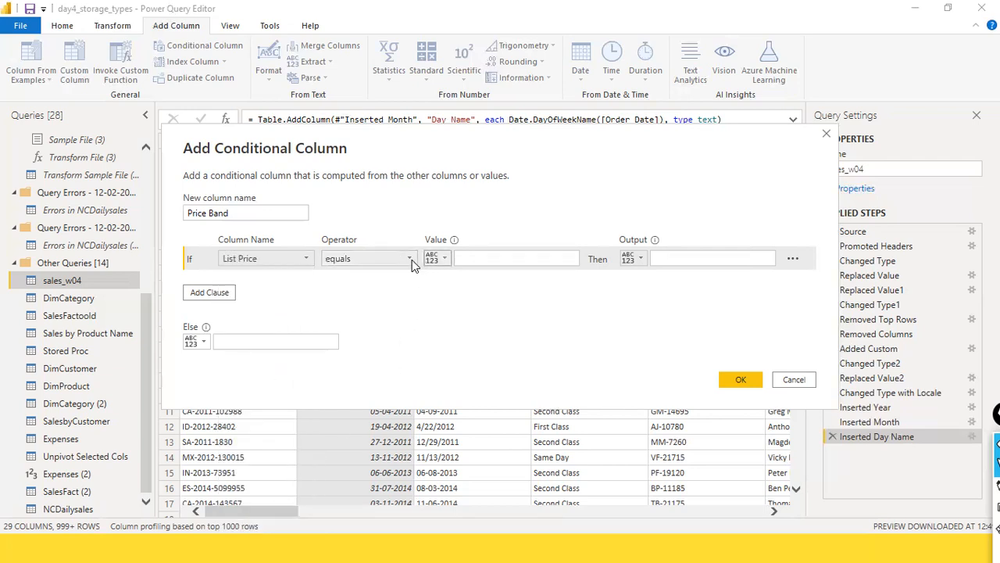
click(410, 261)
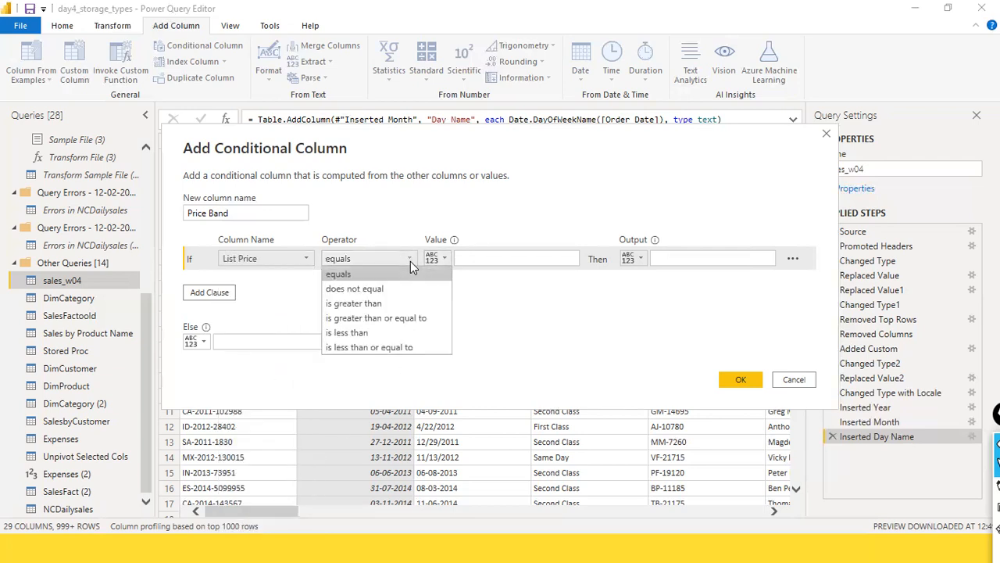
click(367, 333)
click(501, 255)
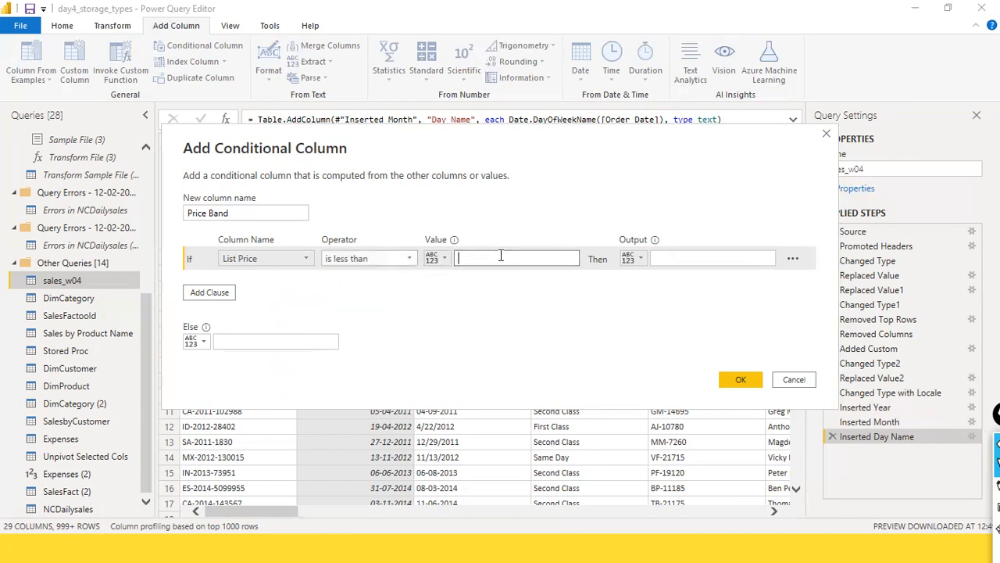
text(16)
key(Tab)
key(Tab)
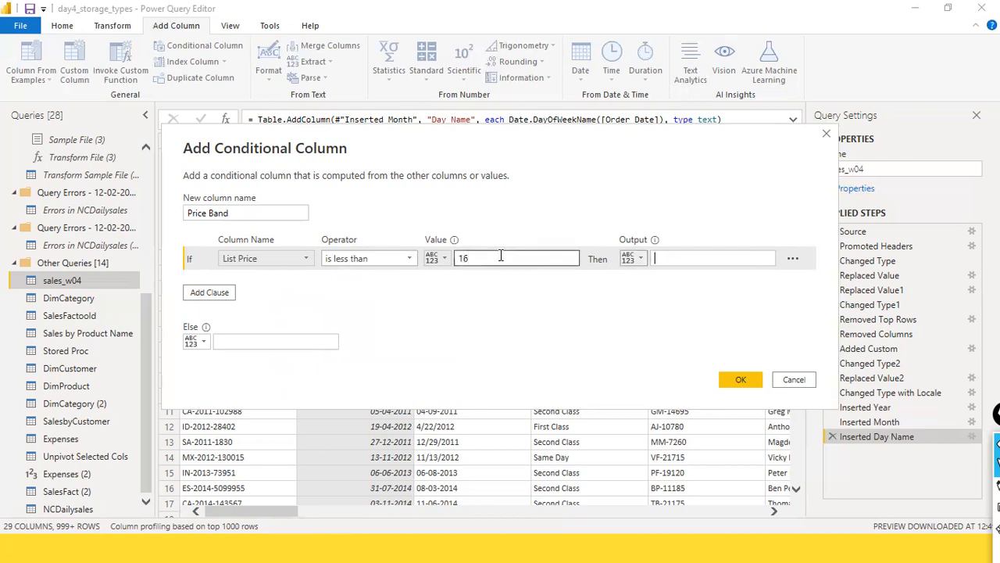
text(Low)
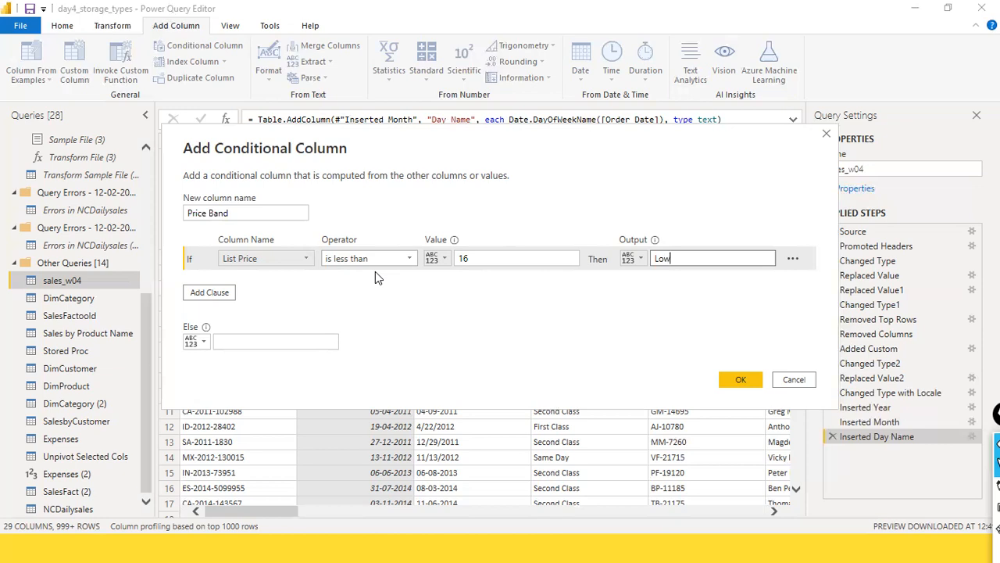
Add a second clause that tests whether List Price is less than 50.
click(209, 303)
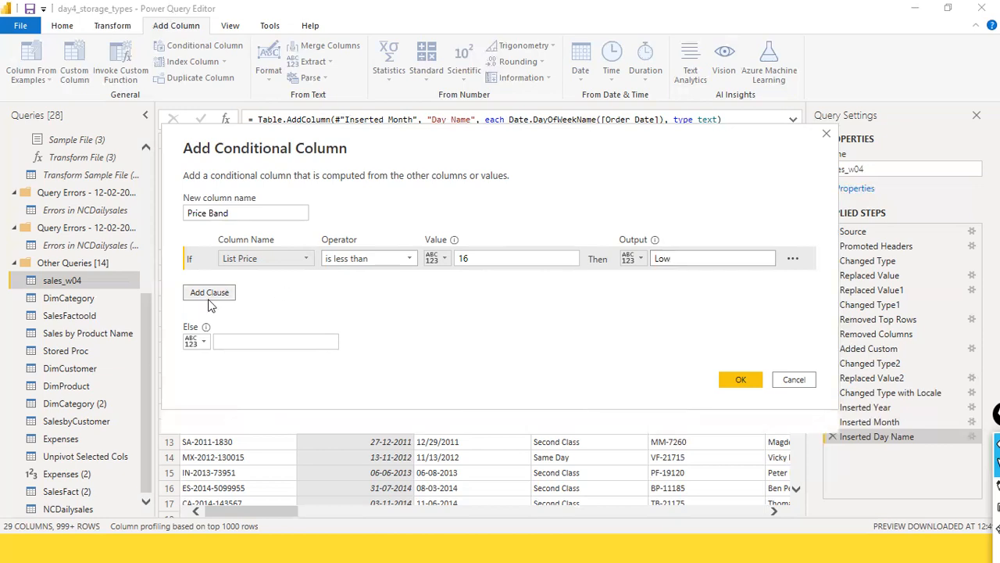
click(304, 282)
scroll(247, 499, down, 2)
click(254, 531)
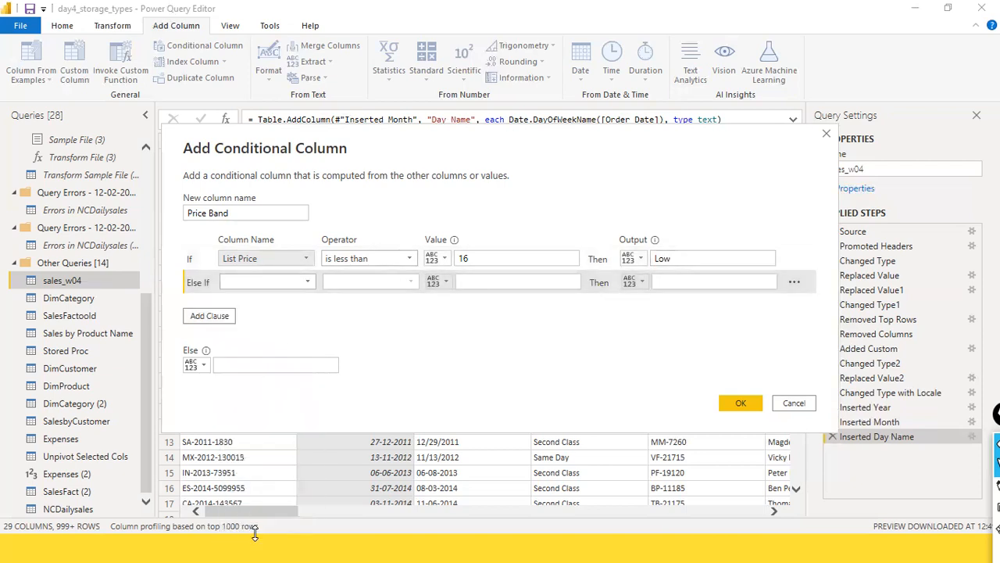
click(300, 281)
scroll(258, 492, down, 3)
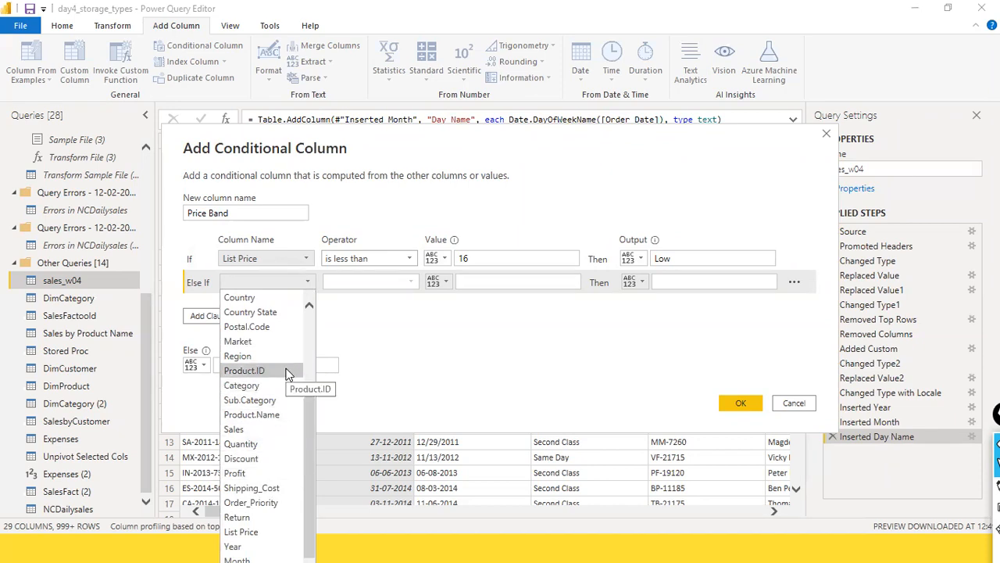
click(254, 532)
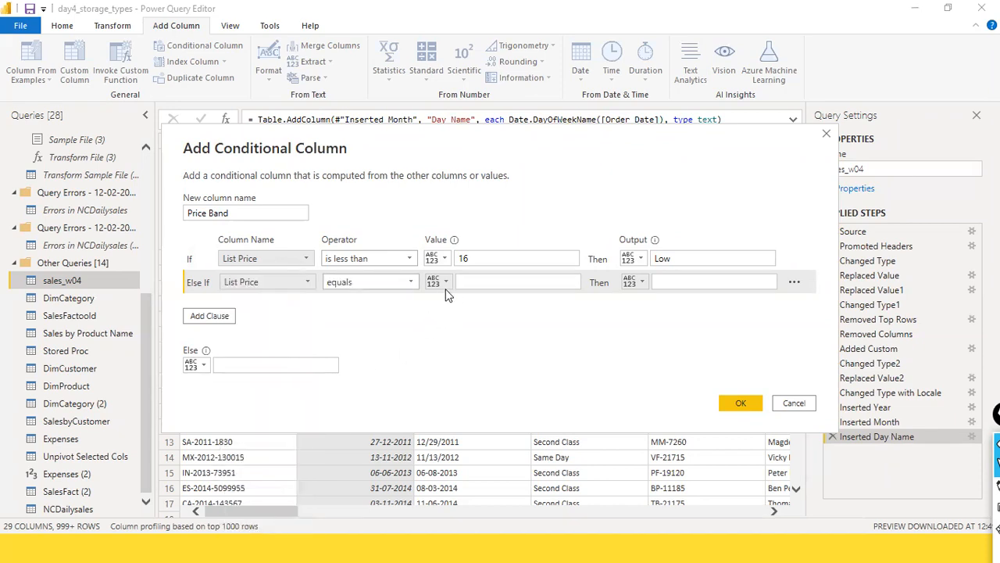
click(368, 283)
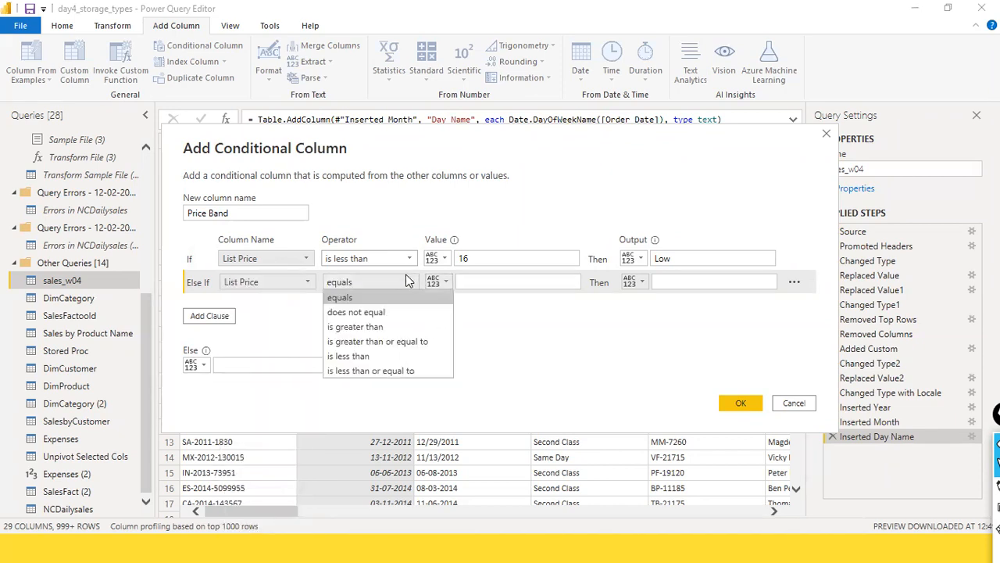
click(379, 356)
click(477, 283)
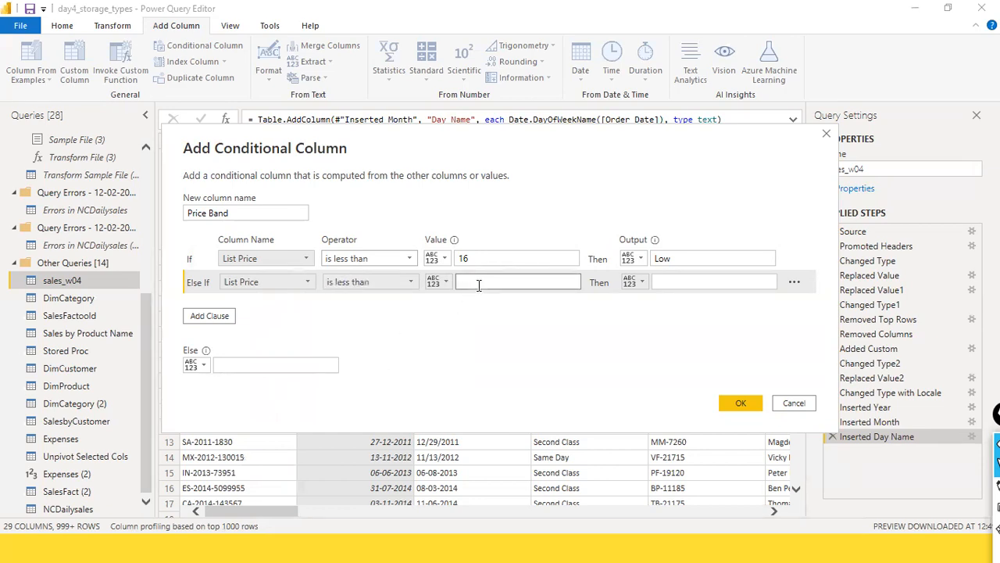
text(50)
Add a third clause that tests whether List Price is less than or equal to 20000.
click(220, 317)
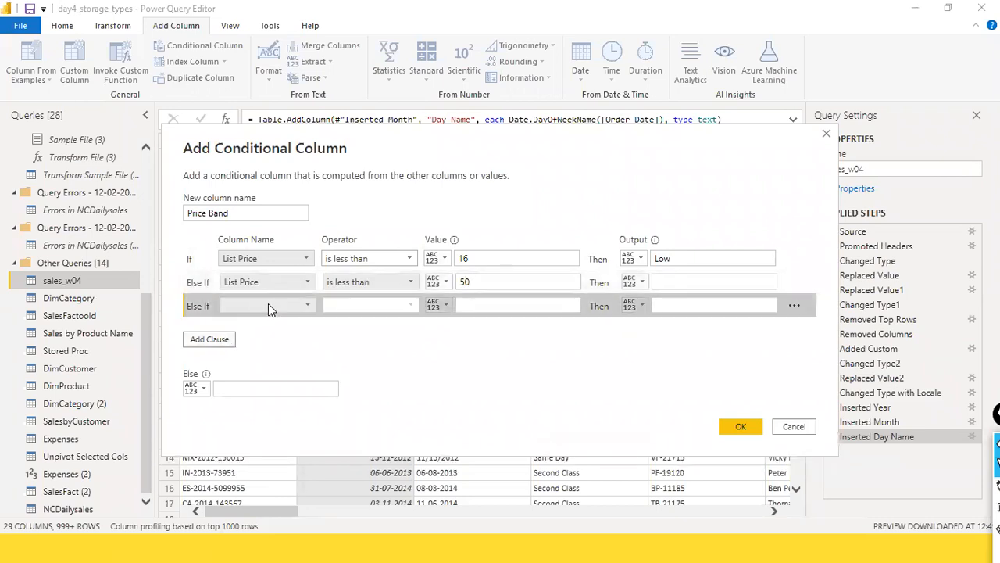
click(268, 303)
scroll(279, 254, down, 3)
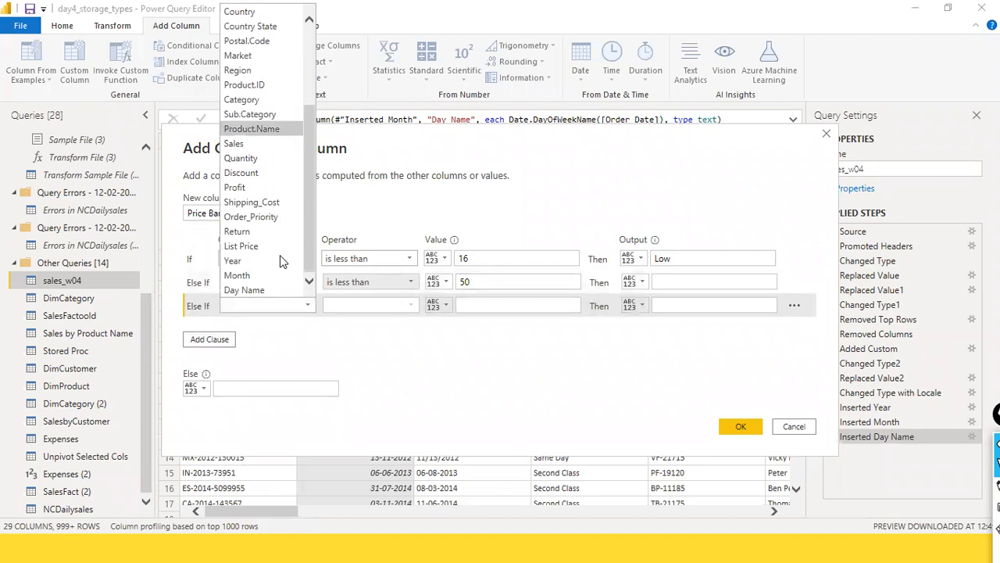
click(286, 250)
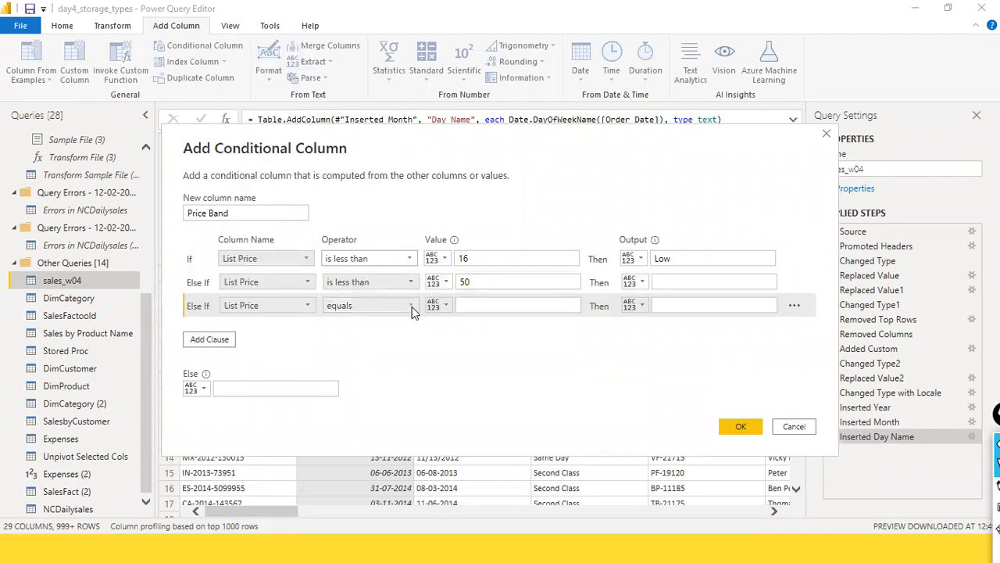
click(410, 306)
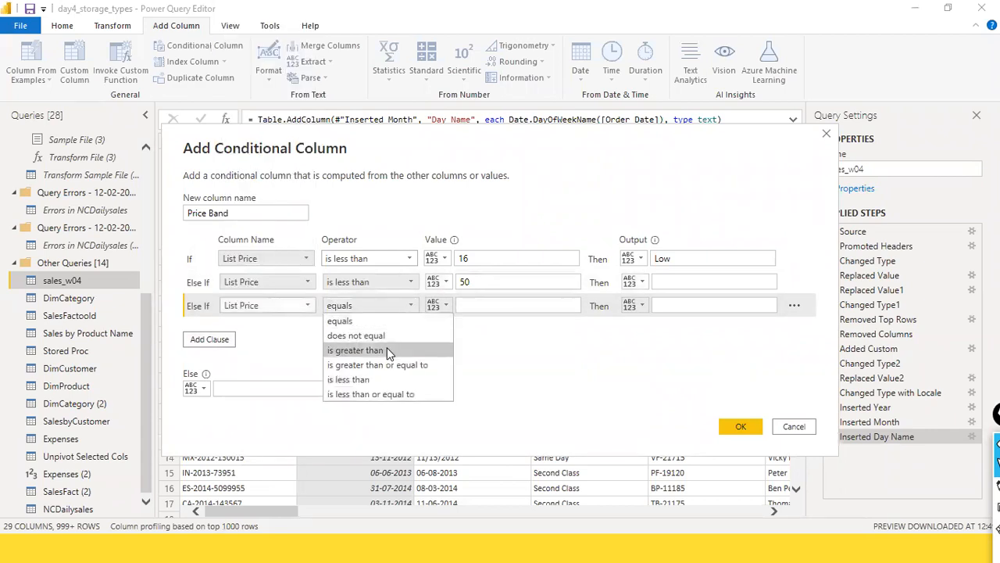
click(394, 397)
click(506, 307)
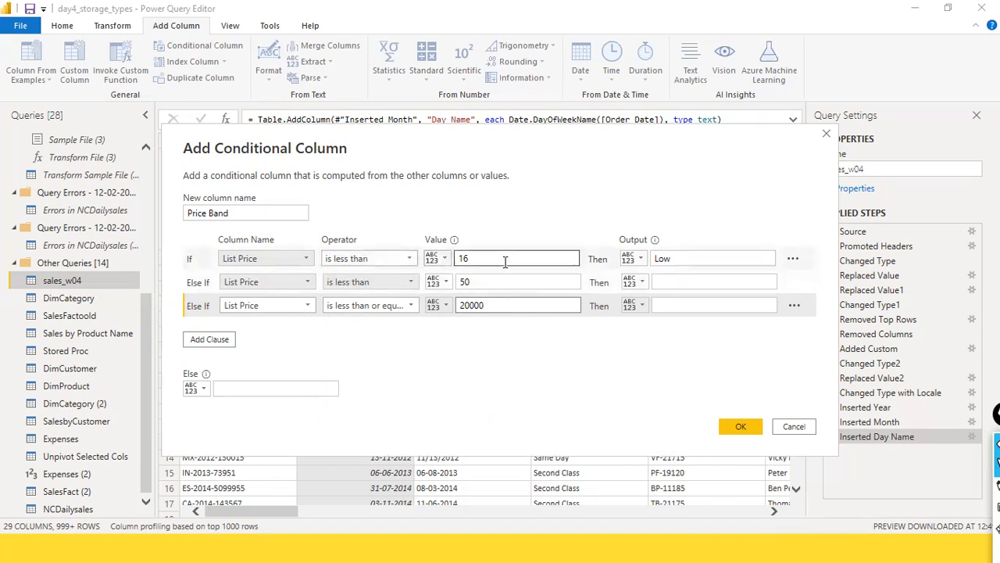
Set the second clause's output to Medium and the third's to High, and create the Price Band column.
click(722, 275)
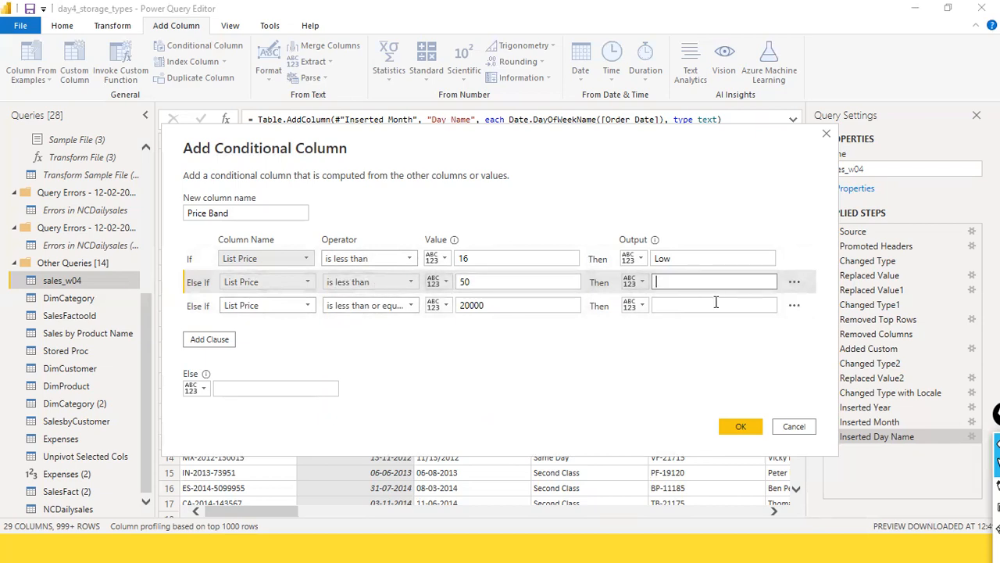
text(Medi)
key(Tab)
key(Tab)
key(Tab)
key(Tab)
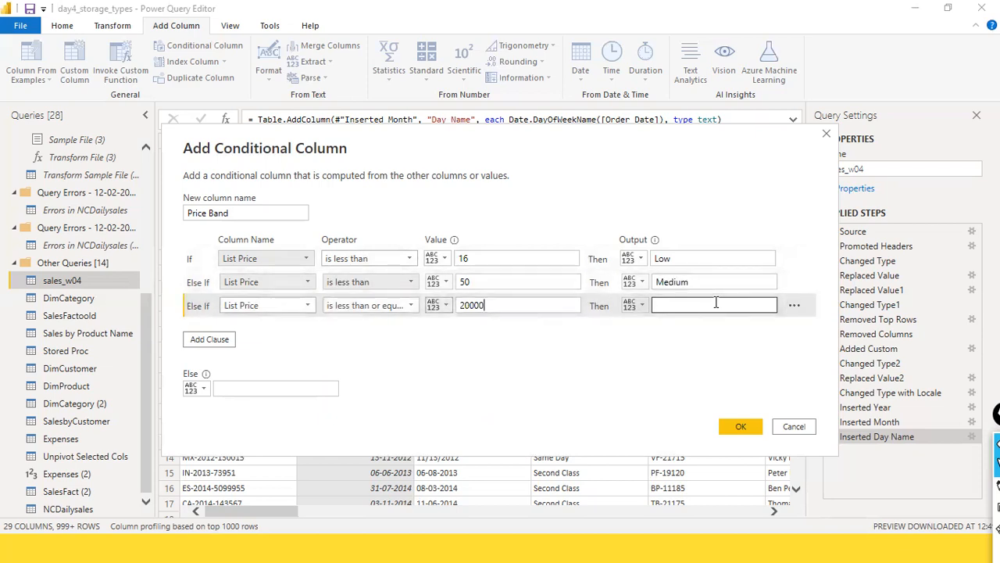
click(716, 302)
text(High)
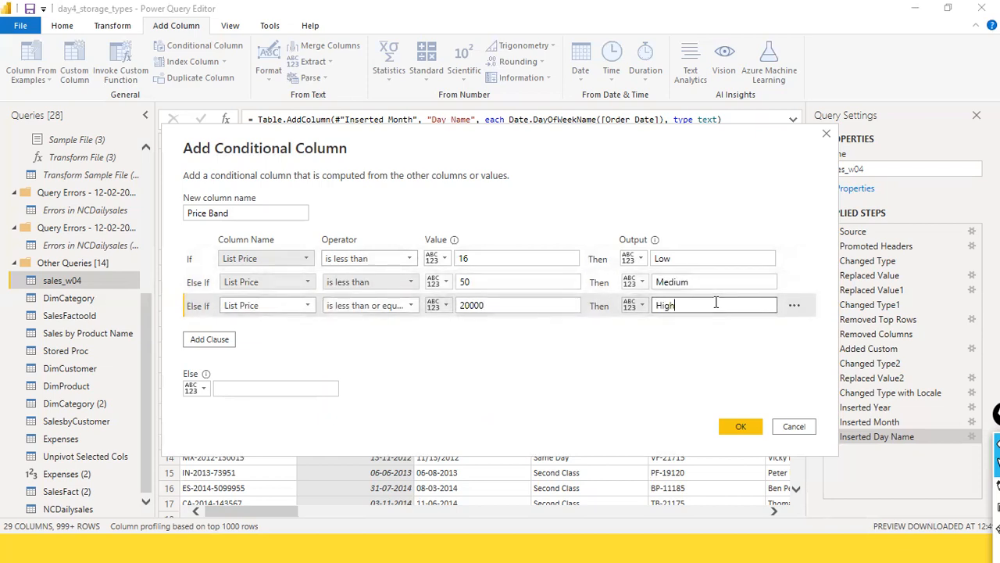
click(740, 426)
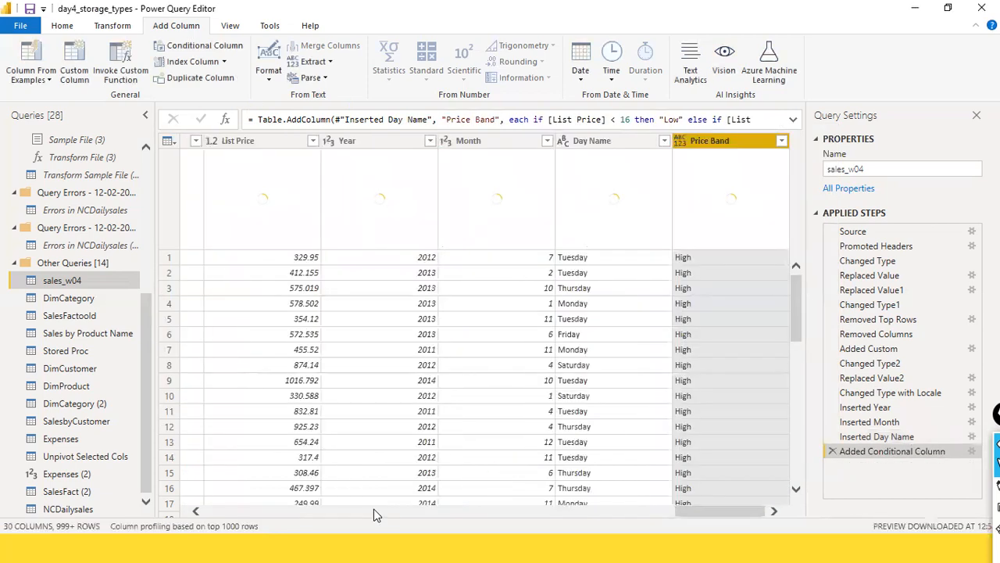
Apply the Price Band filter with all values selected and compare the rows' bands with their List Price values.
click(781, 142)
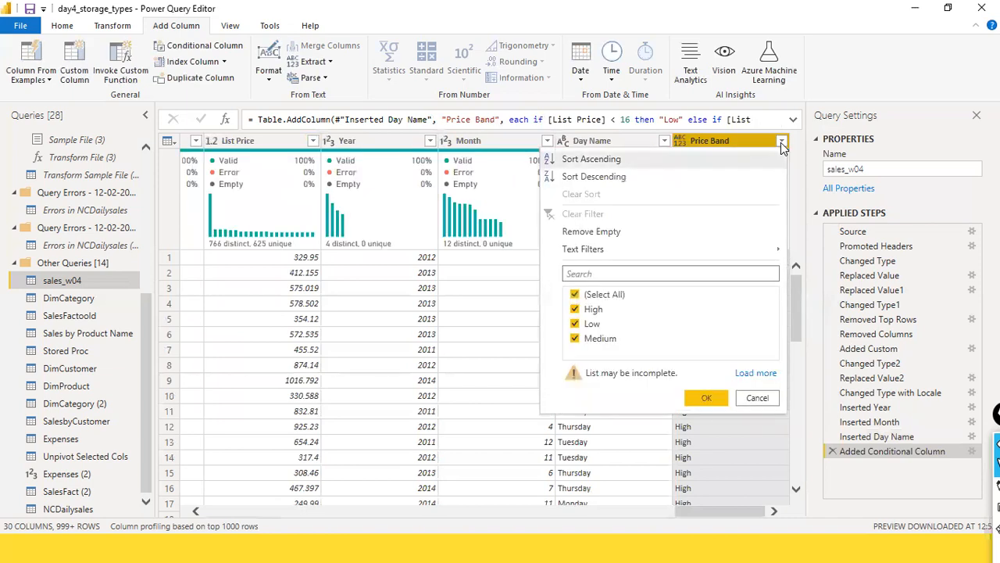
click(707, 397)
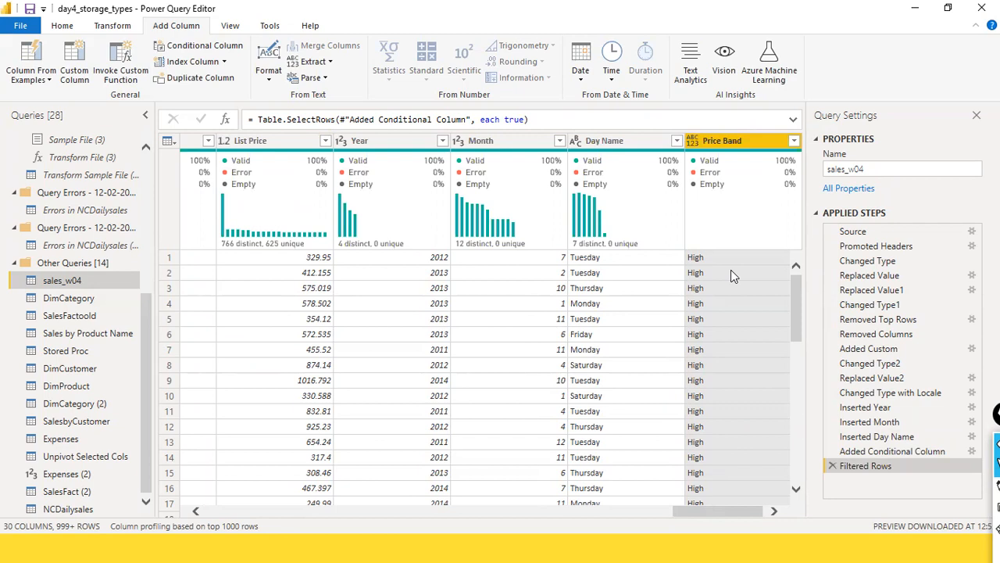
scroll(731, 269, down, 5)
scroll(730, 269, up, 3)
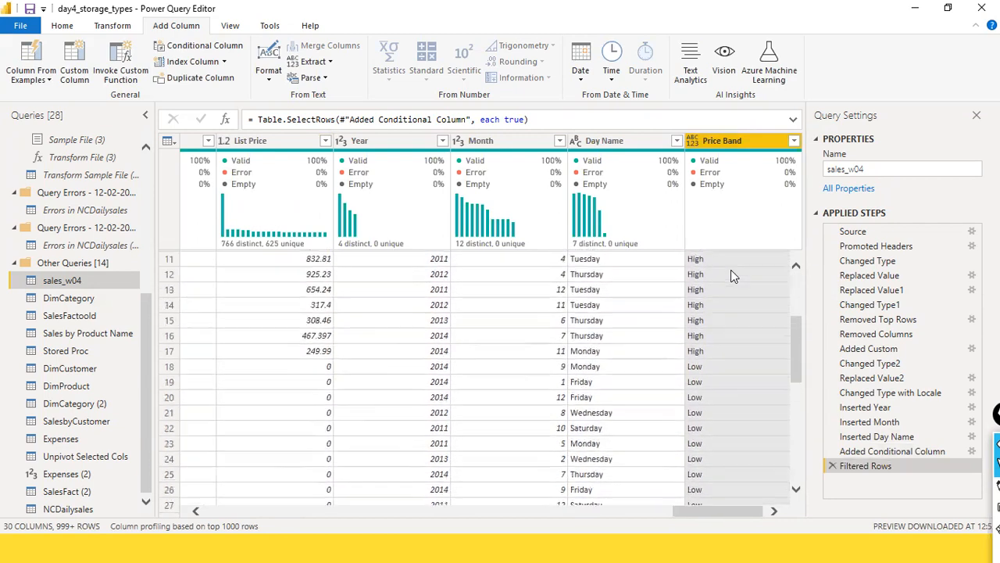
scroll(730, 270, up, 4)
scroll(730, 270, down, 6)
scroll(730, 269, up, 2)
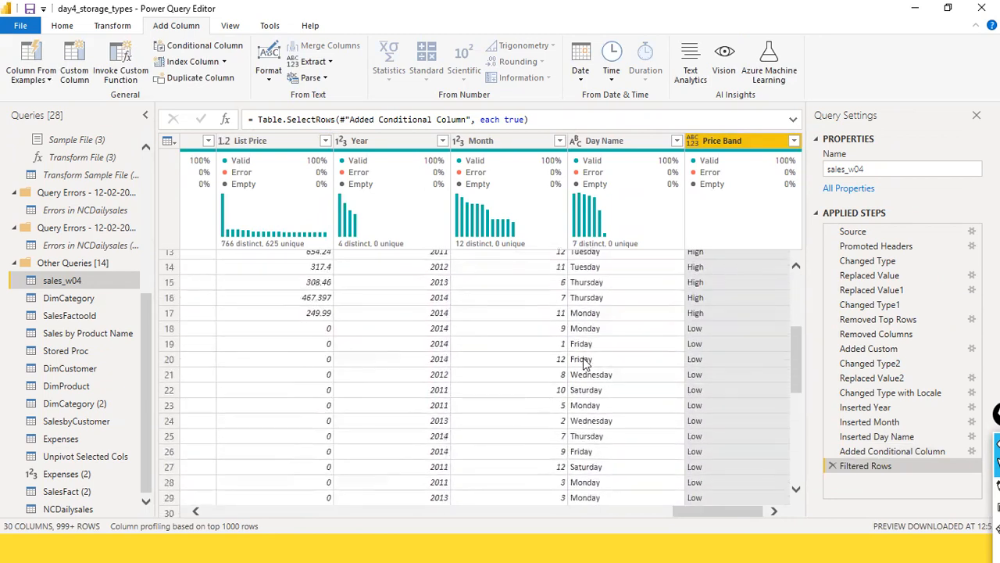
Filter the Price Band column to only the Low rows and review them.
scroll(694, 344, down, 5)
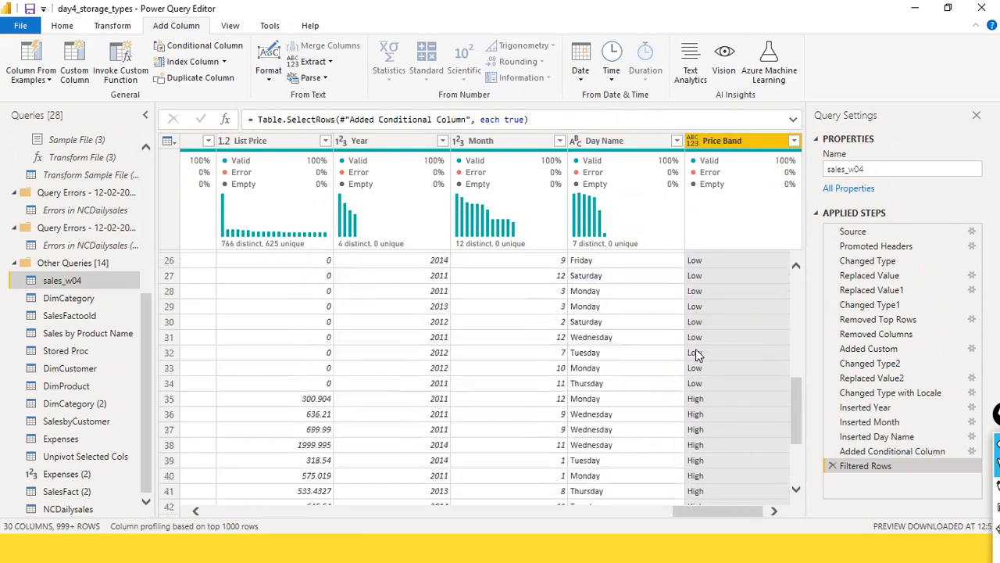
scroll(698, 355, down, 1)
scroll(725, 472, down, 18)
scroll(708, 397, down, 20)
scroll(709, 397, down, 13)
click(793, 141)
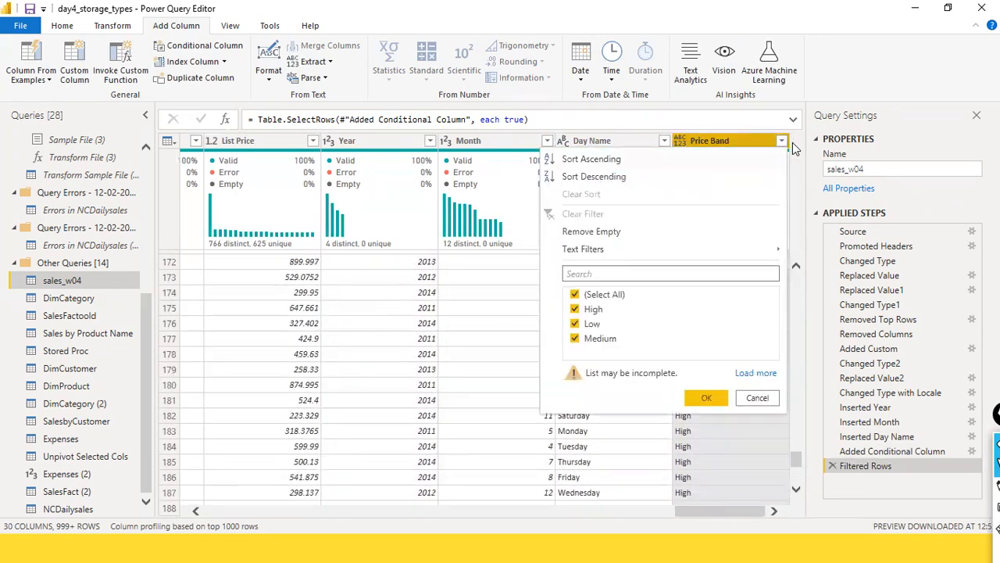
click(586, 295)
click(584, 324)
click(703, 399)
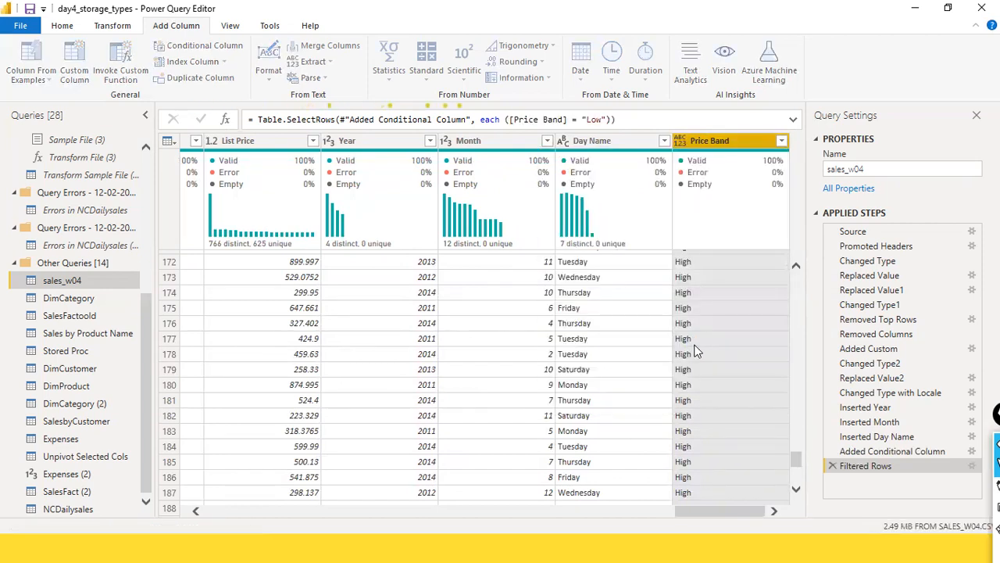
scroll(697, 376, up, 5)
scroll(697, 377, up, 8)
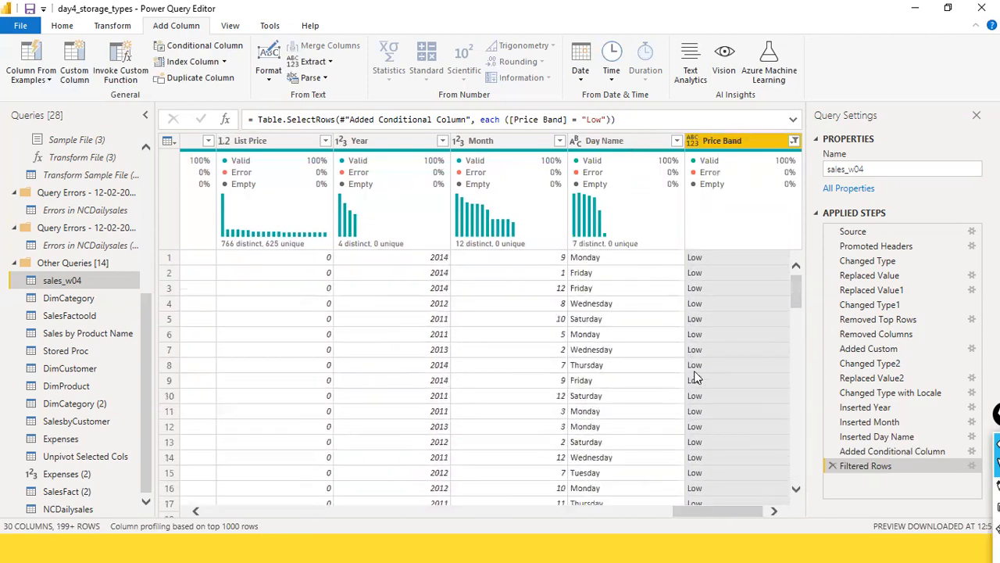
Change the Price Band filter to only Medium and check those rows' List Price values.
click(794, 140)
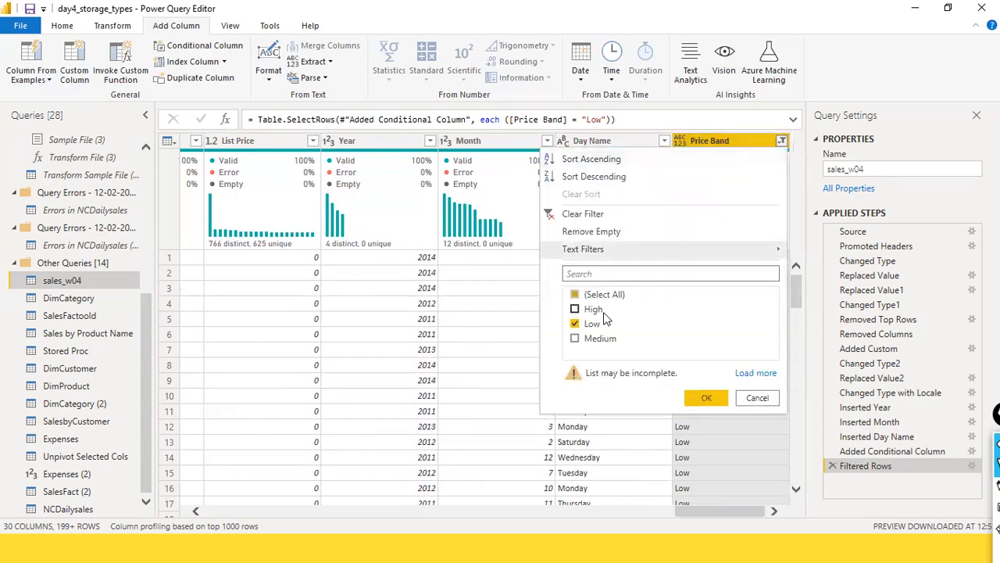
click(576, 325)
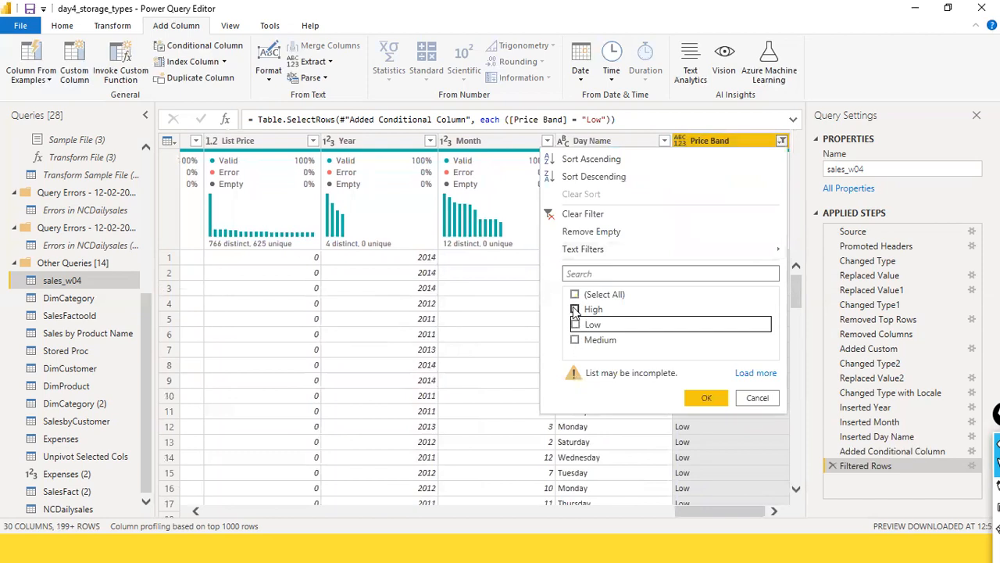
click(575, 309)
click(574, 339)
click(575, 308)
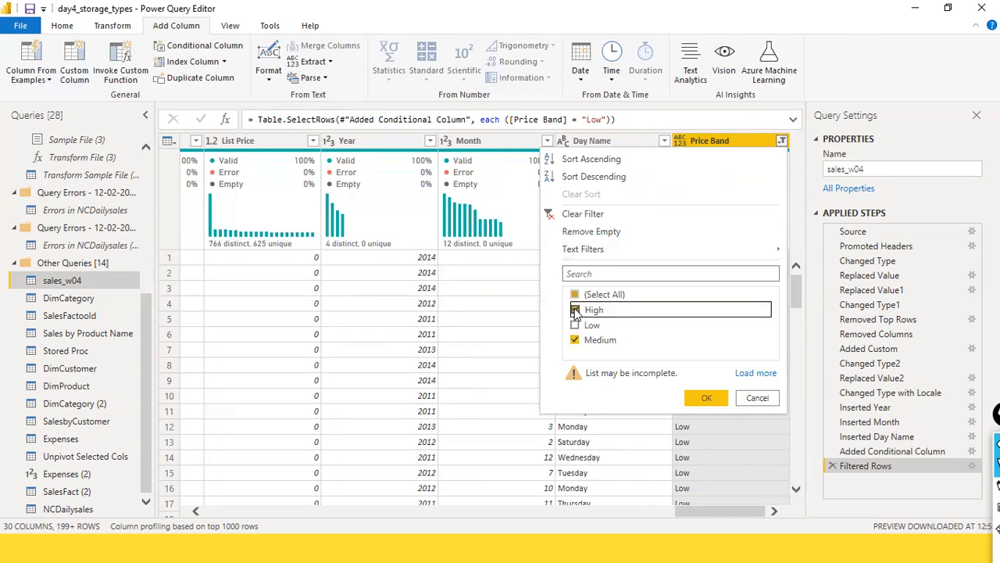
click(716, 399)
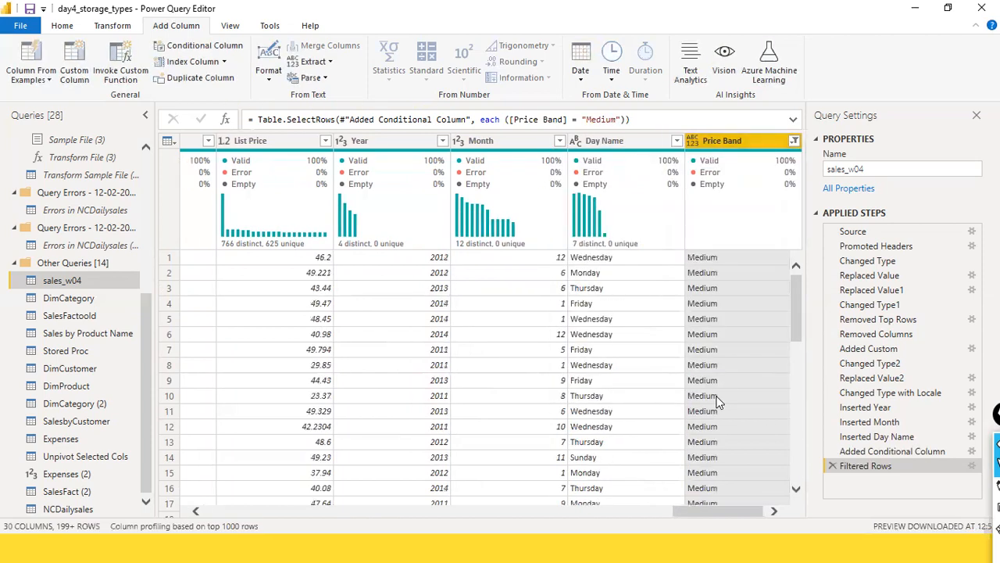
scroll(716, 401, down, 15)
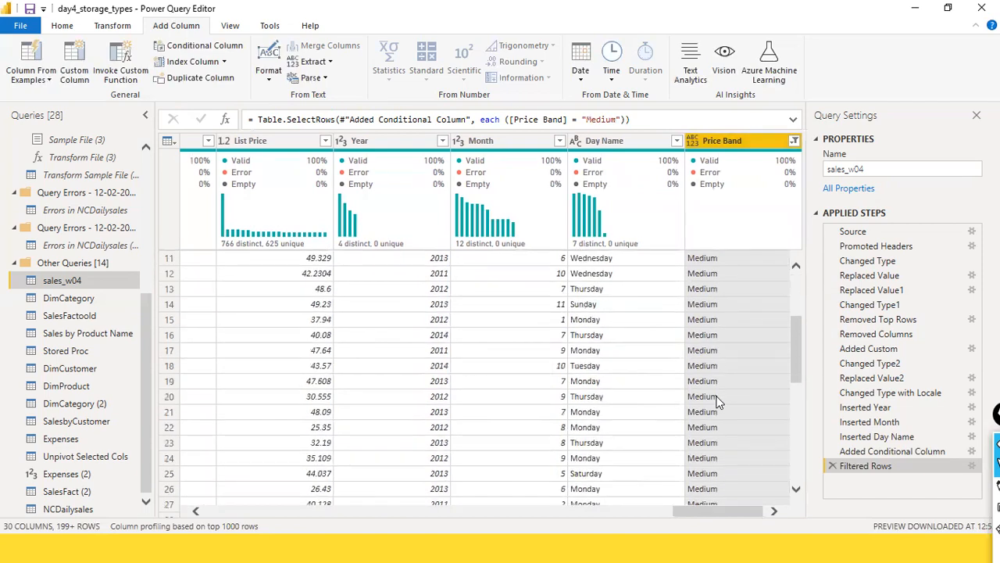
scroll(716, 402, down, 7)
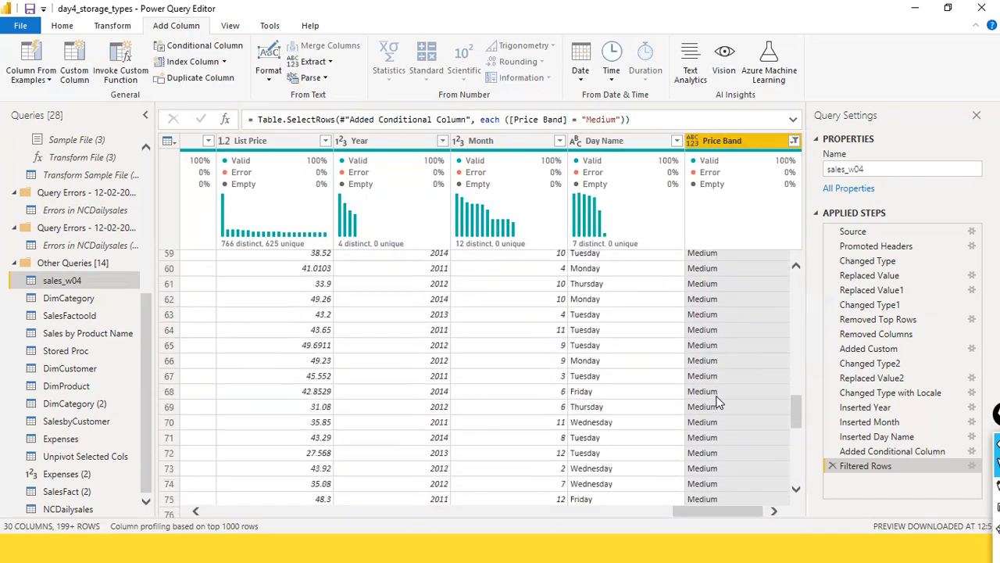
scroll(719, 401, up, 20)
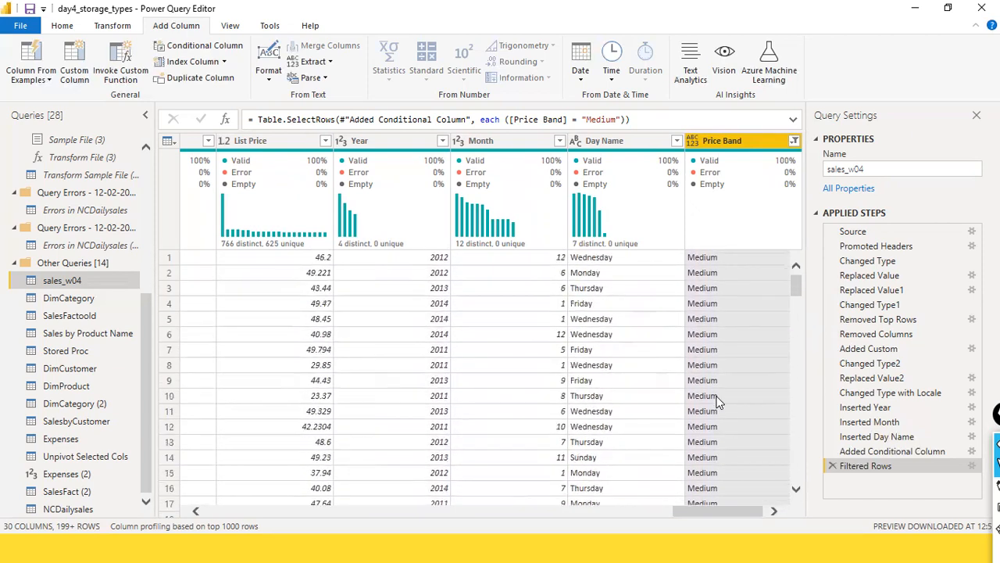
Reselect all values in the Price Band filter.
click(794, 140)
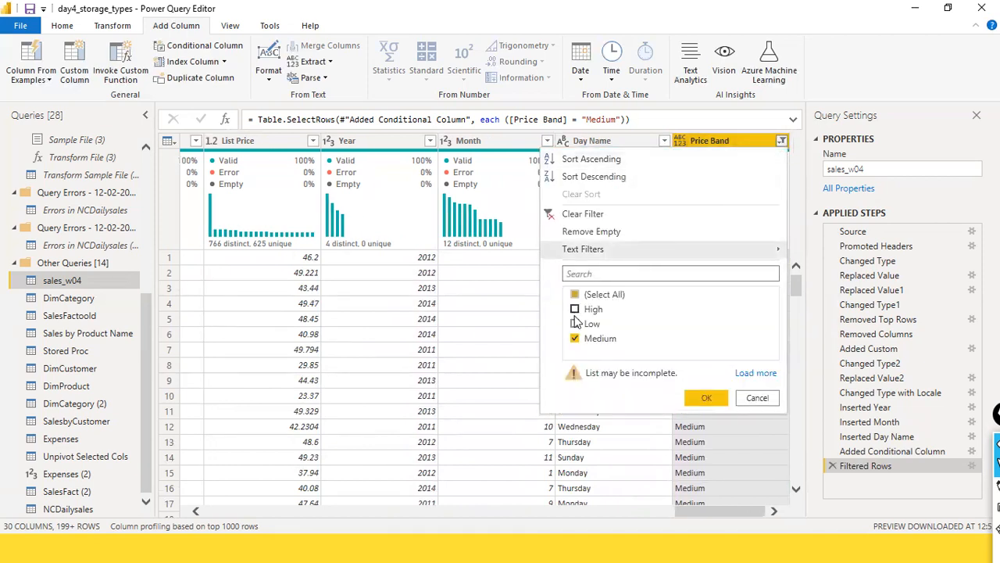
click(575, 295)
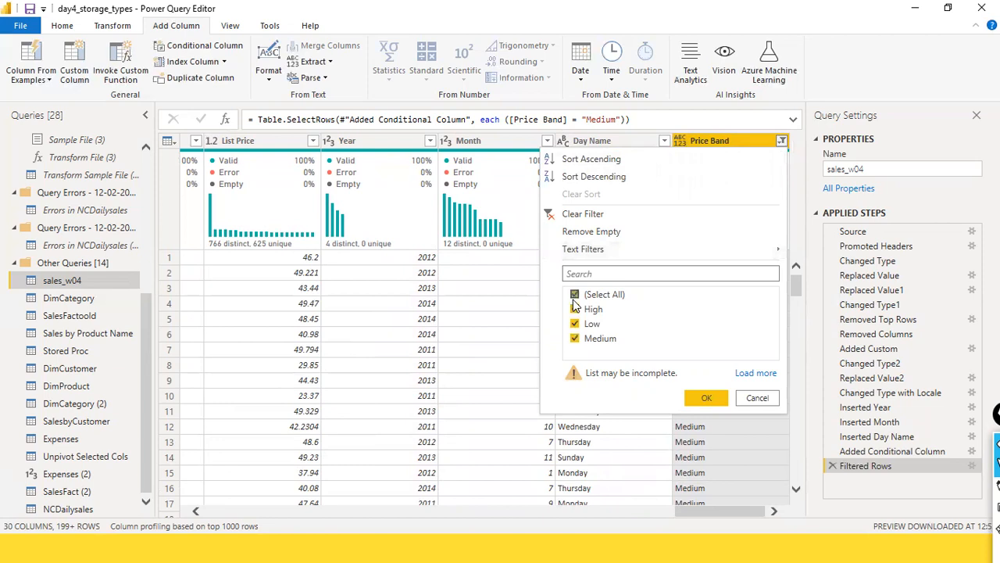
click(706, 397)
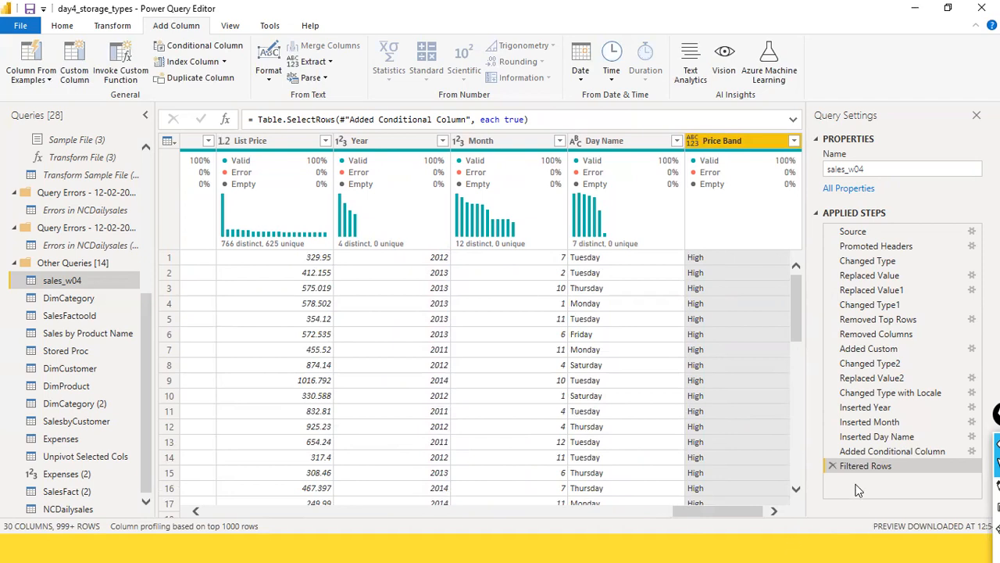
Edit the Price Band conditional column so the first clause's value is 30 and the third clause's value is 20000.
click(898, 452)
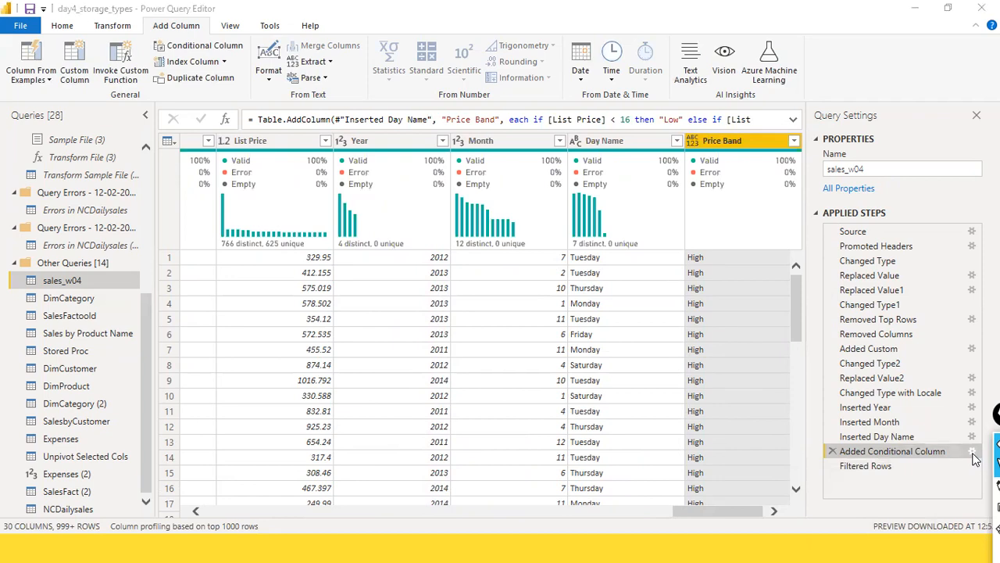
click(461, 283)
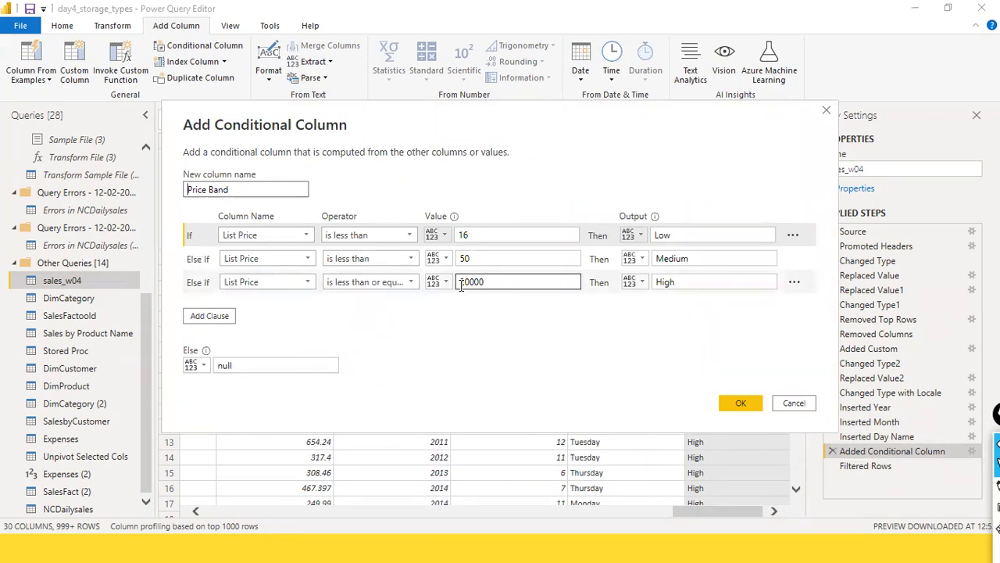
key(Delete)
text(2)
click(496, 234)
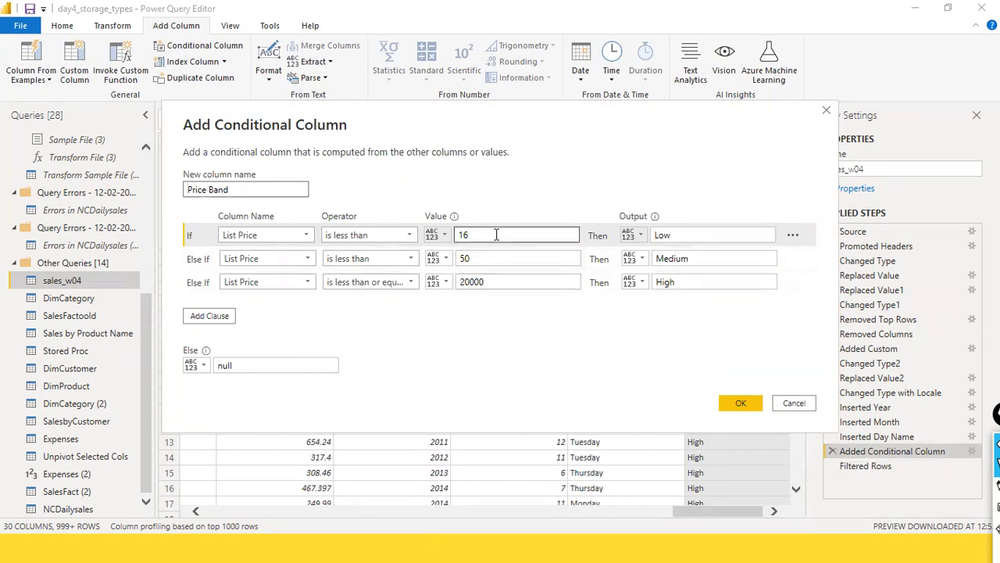
drag(474, 232, 431, 235)
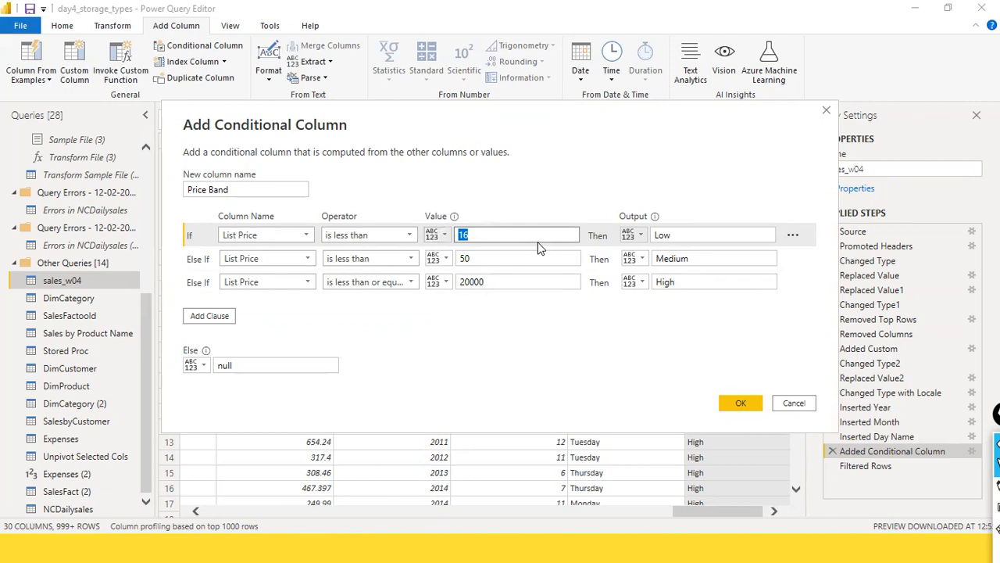
click(725, 400)
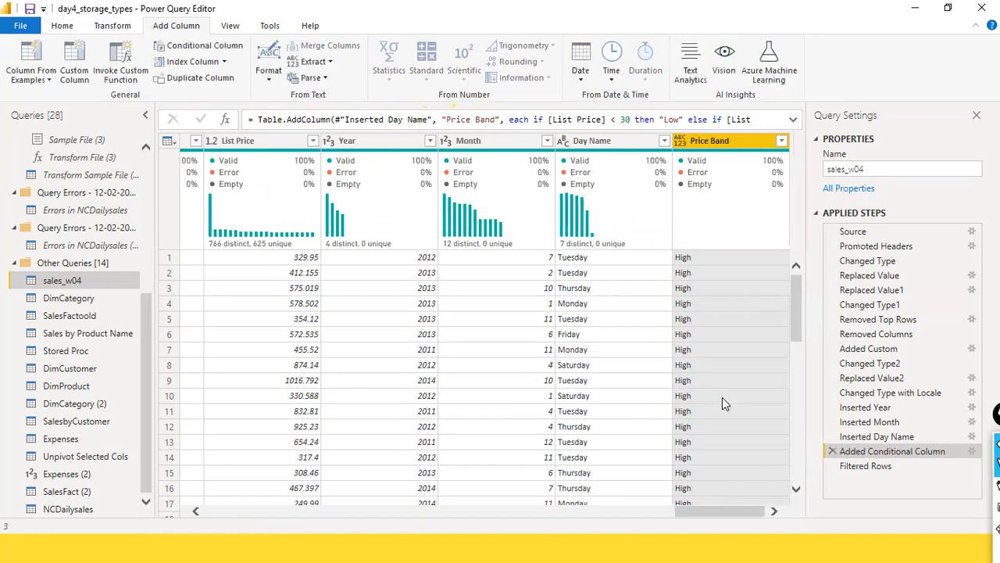
Filter the Price Band column to only Low directly after the Added Conditional Column step.
click(782, 142)
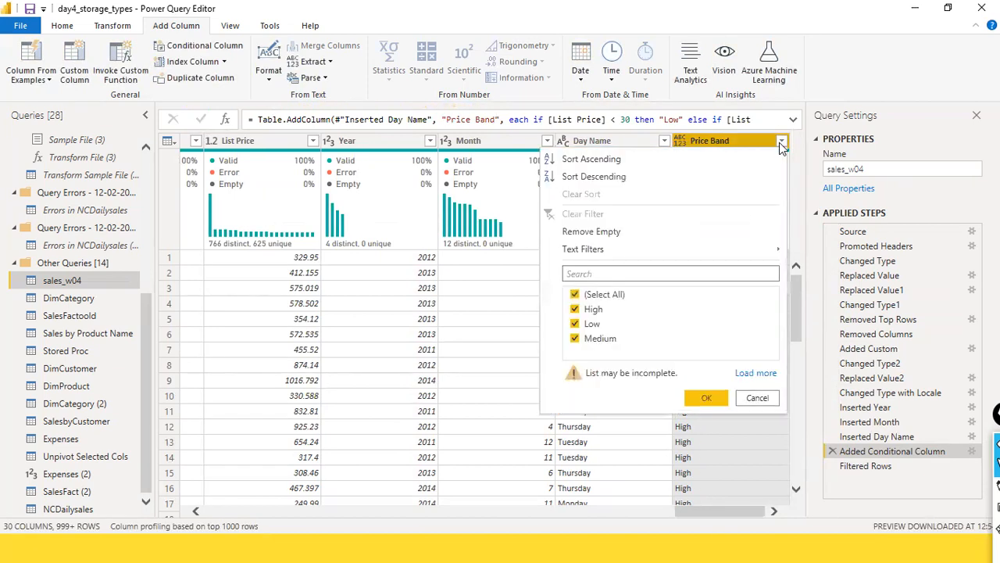
click(576, 297)
click(575, 323)
click(705, 398)
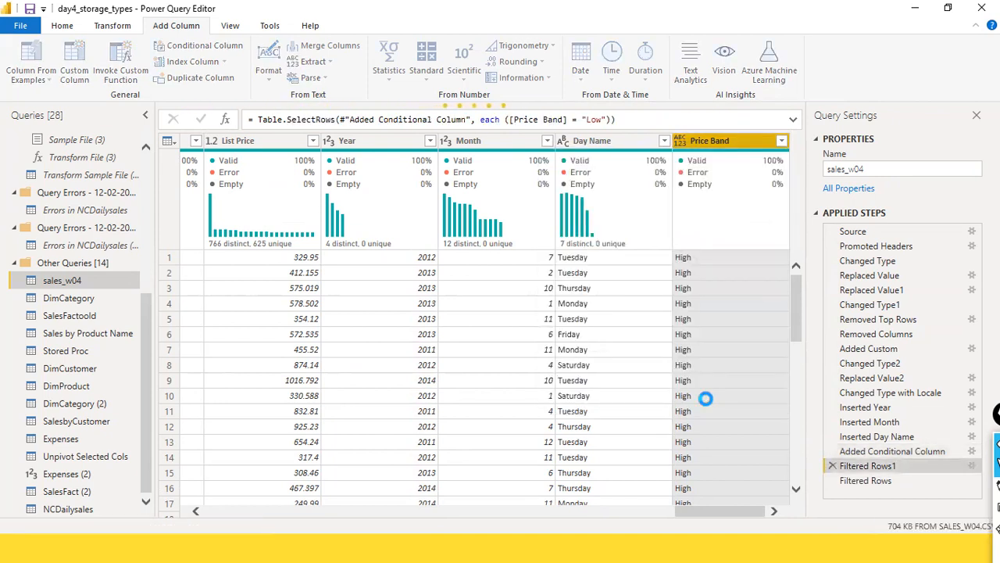
Examine the List Price values of the rows in the Low price band.
scroll(705, 405, down, 15)
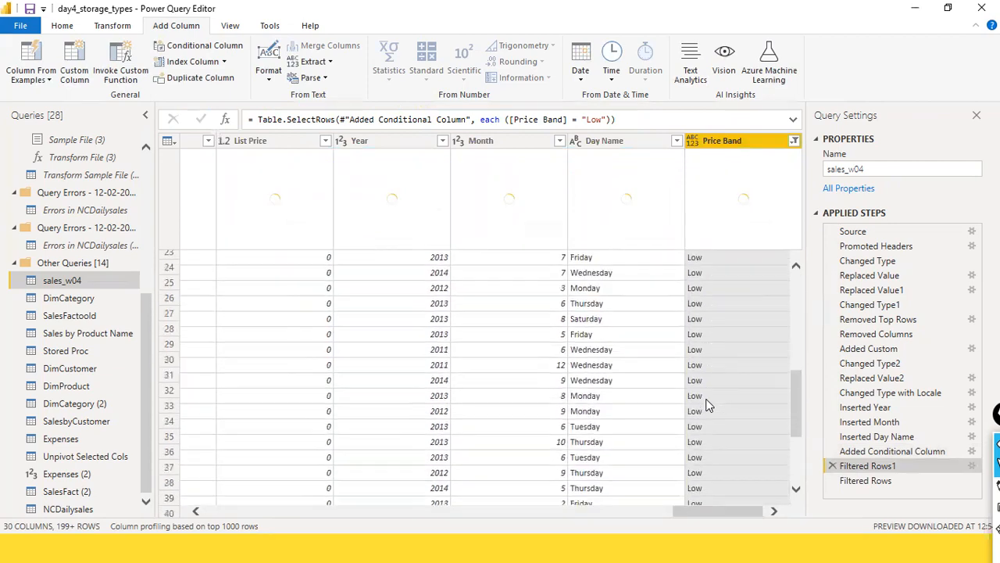
scroll(705, 405, down, 2)
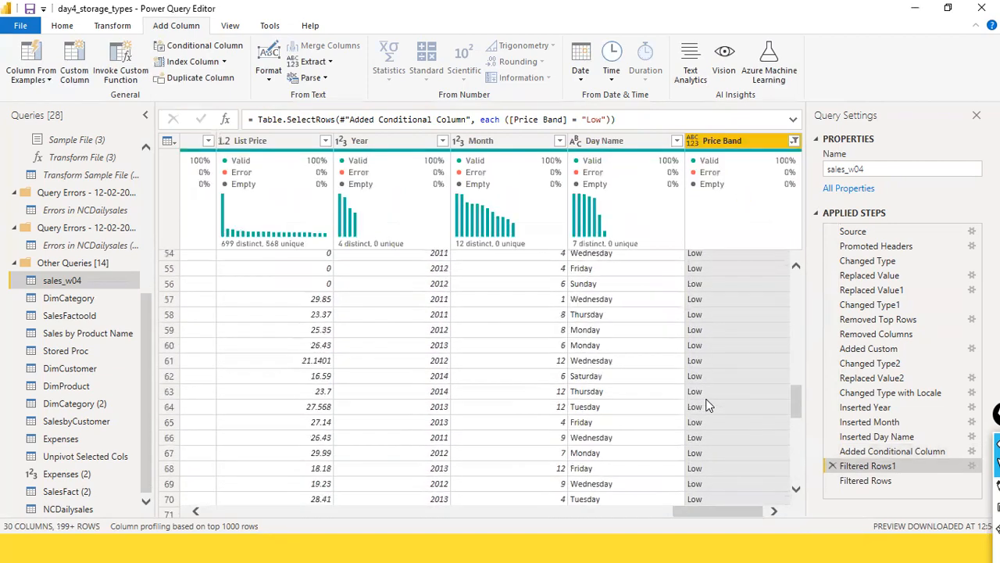
scroll(297, 336, down, 5)
scroll(305, 356, up, 6)
scroll(305, 356, up, 6)
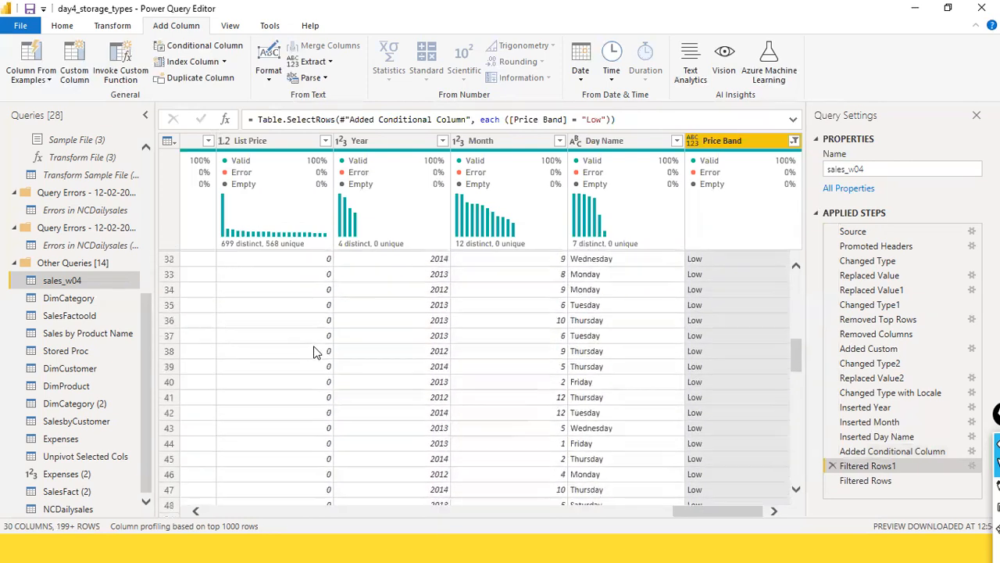
scroll(311, 302, down, 7)
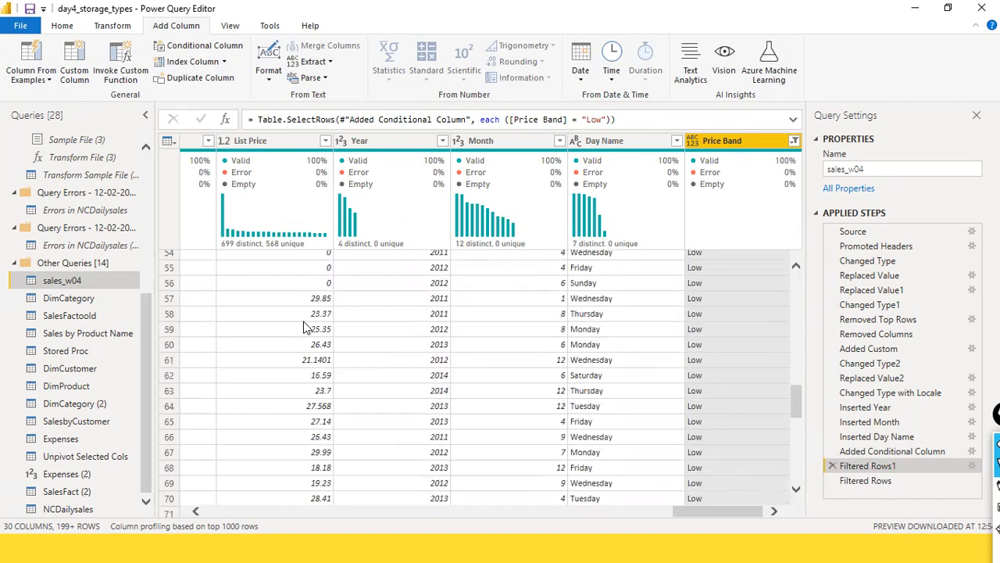
scroll(305, 328, down, 9)
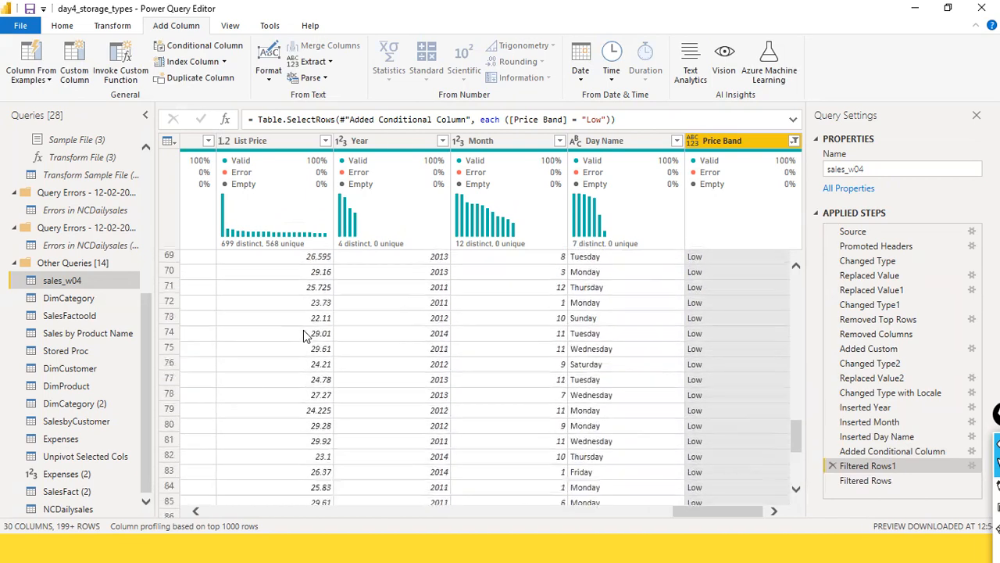
scroll(305, 336, down, 12)
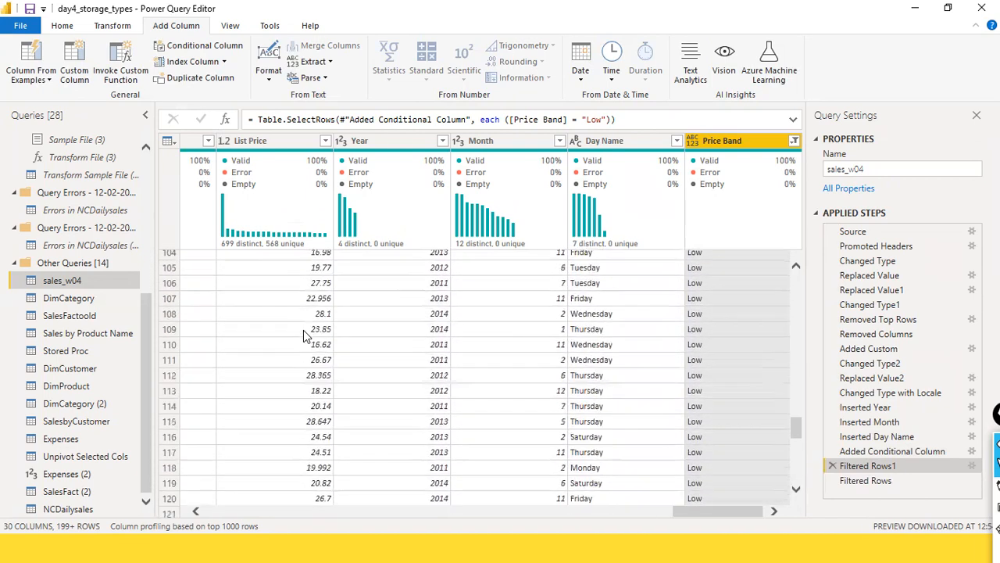
scroll(305, 336, down, 6)
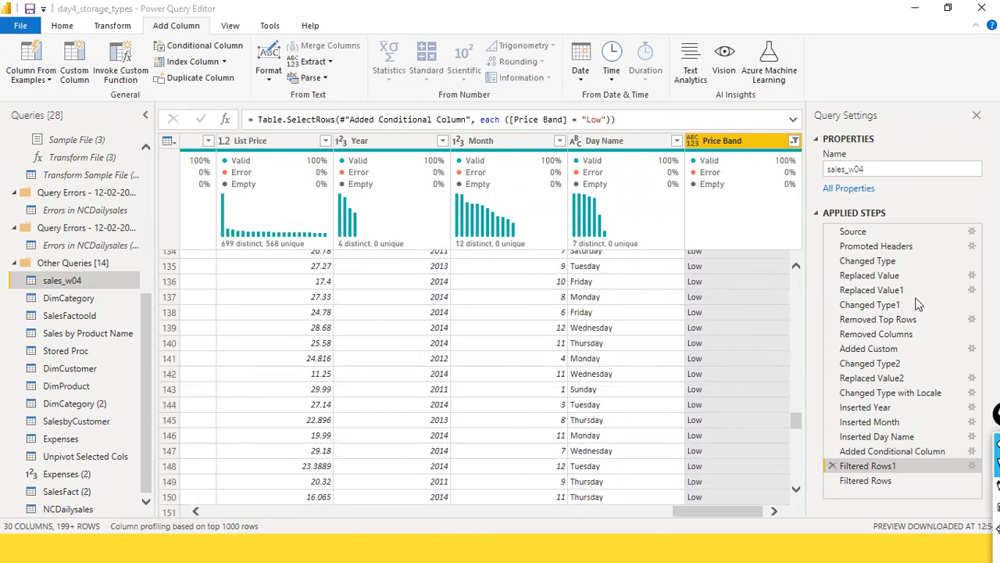
Go to the final Filtered Rows applied step and select the Country State column.
click(867, 481)
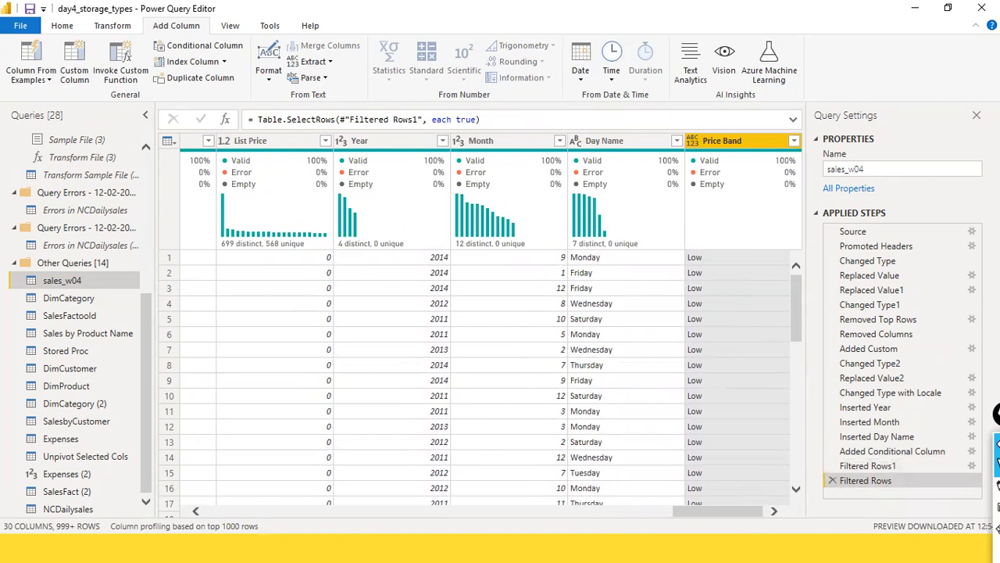
drag(719, 514, 382, 472)
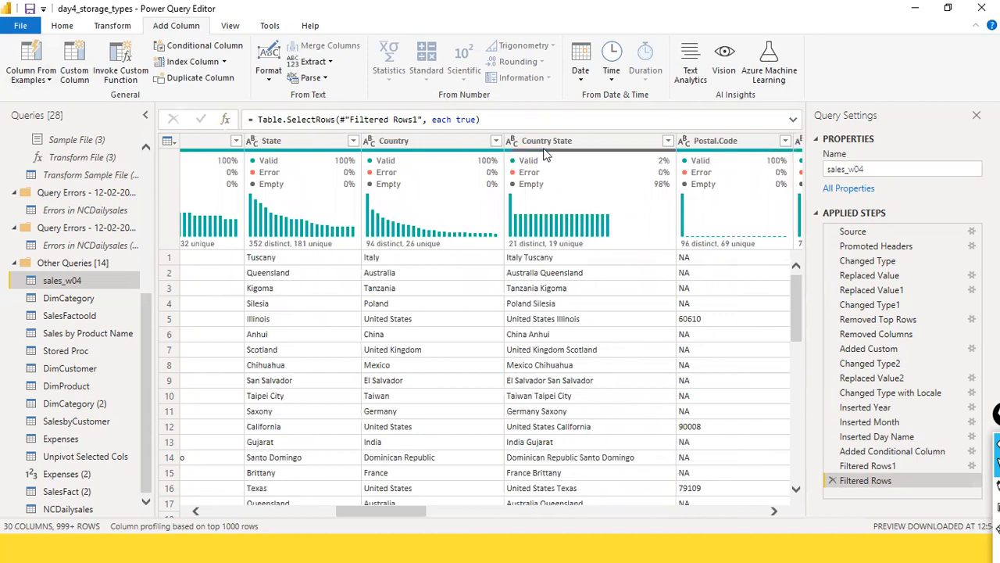
click(568, 142)
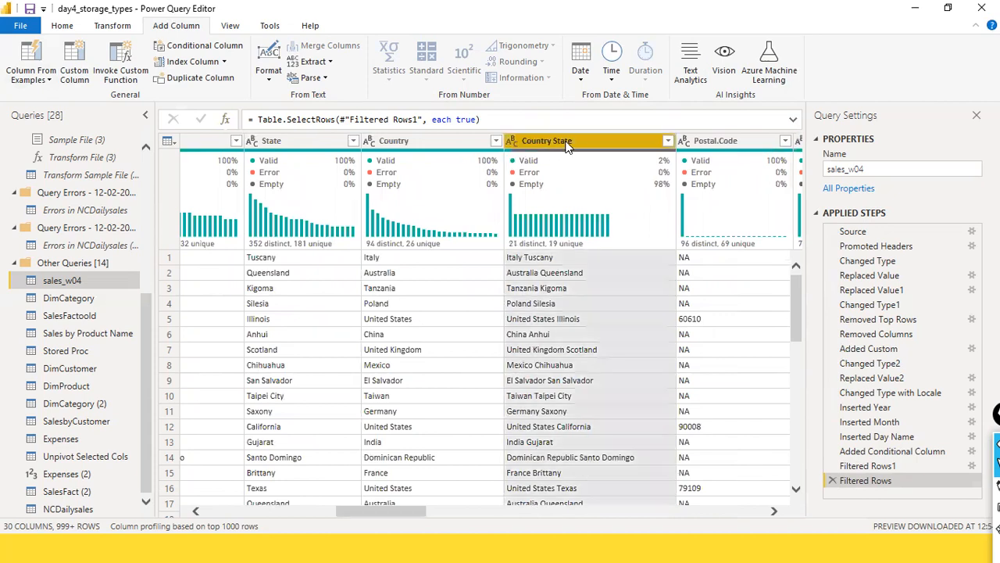
drag(561, 301, 556, 547)
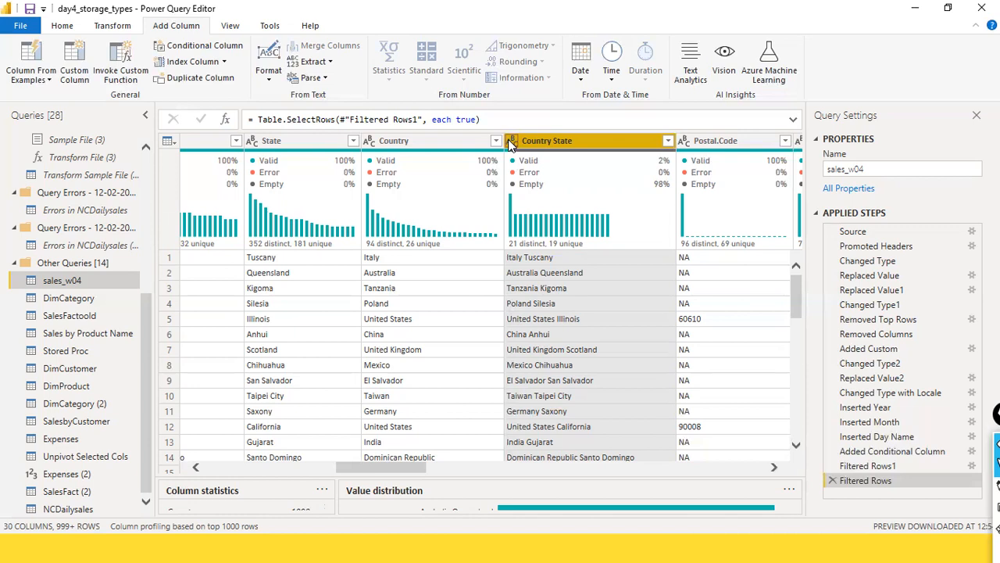
View the Split Column options available for the Country State column, then dismiss them without choosing one.
right_click(582, 137)
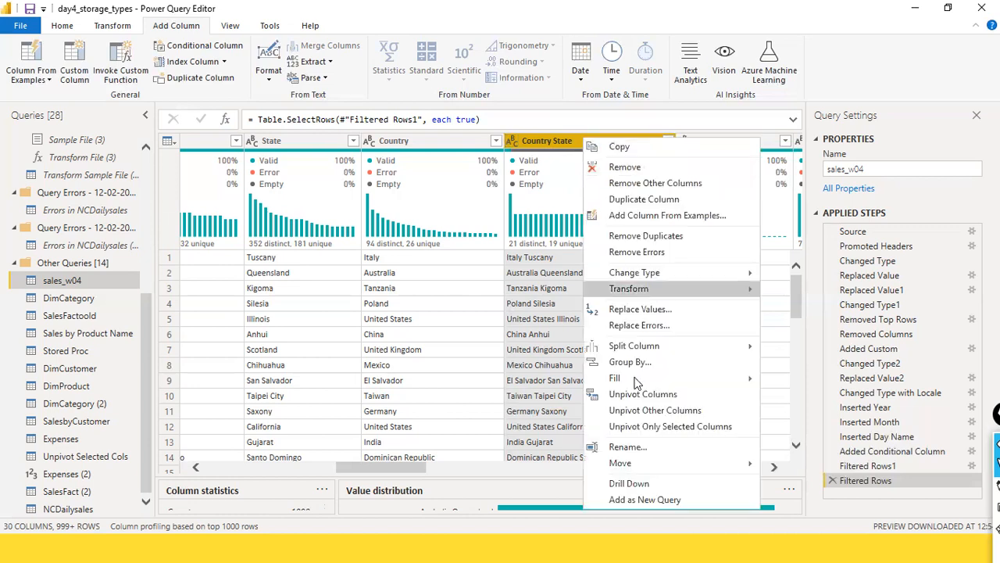
mouse_move(650, 349)
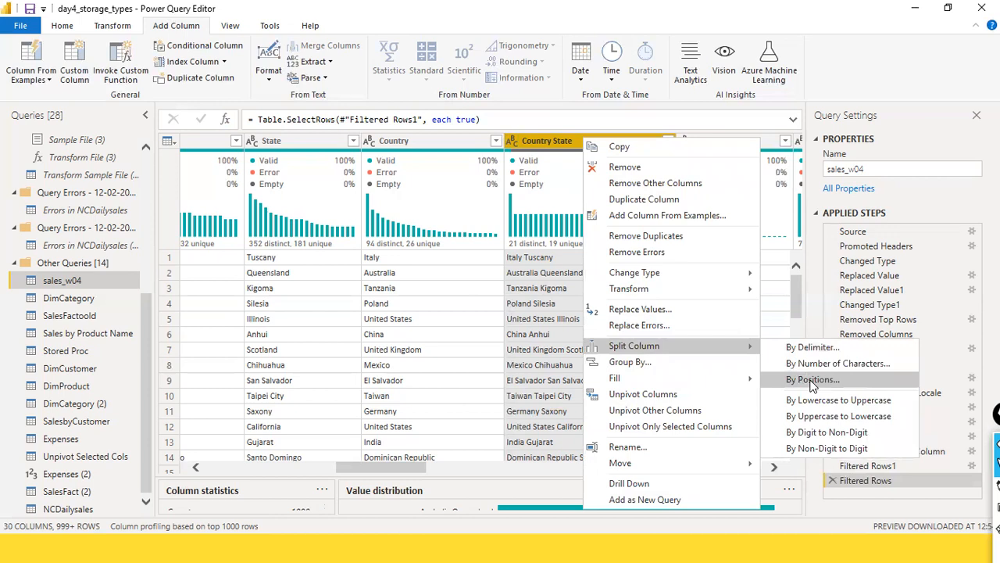
click(818, 79)
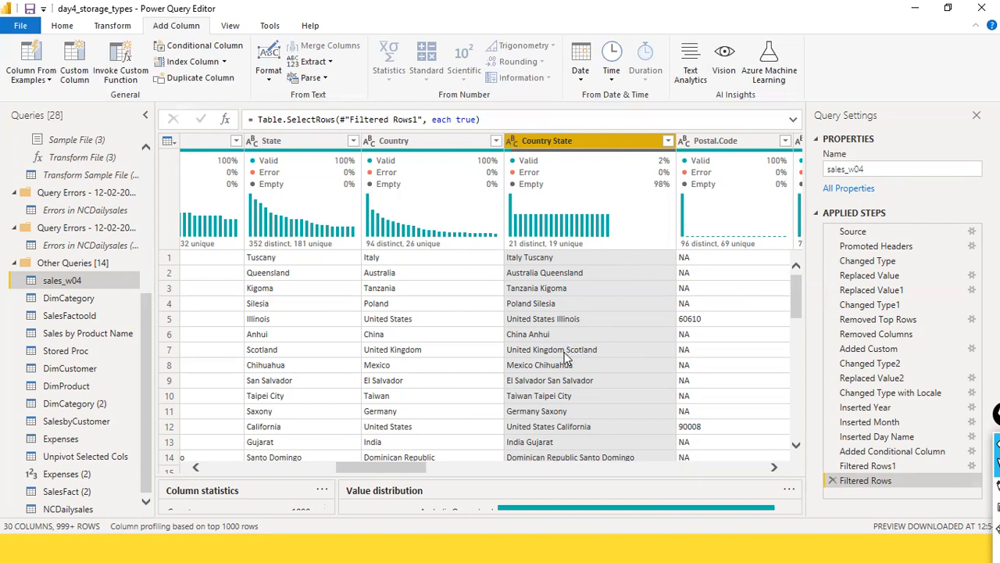
Check the full Country State value in row 7 and view the column's Split Column options without choosing one.
click(564, 352)
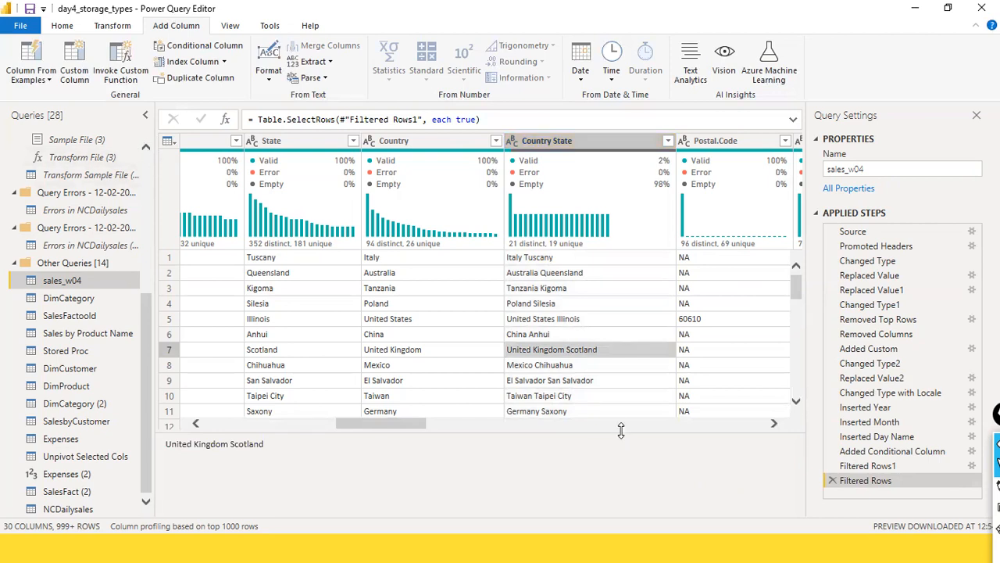
drag(529, 357, 572, 544)
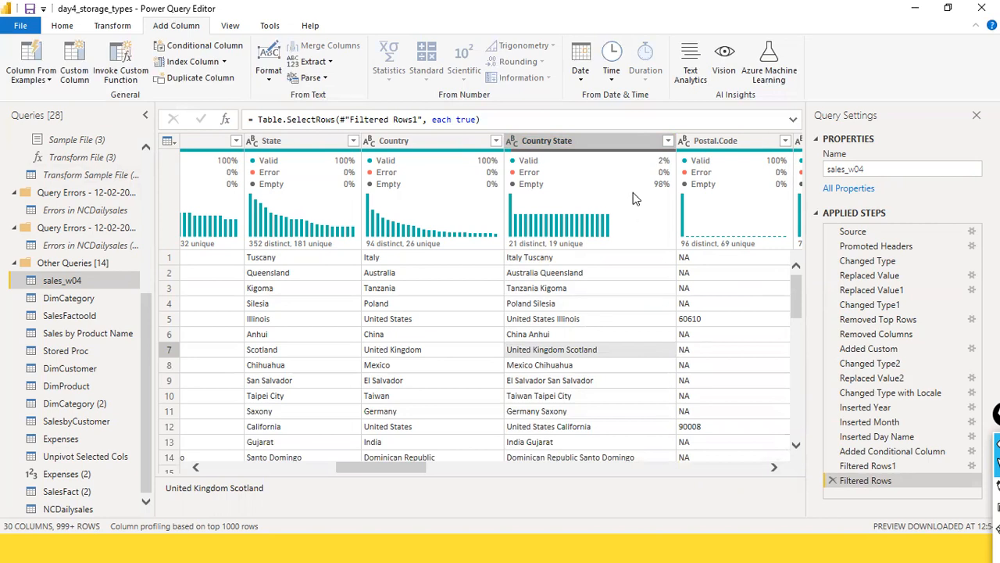
right_click(603, 141)
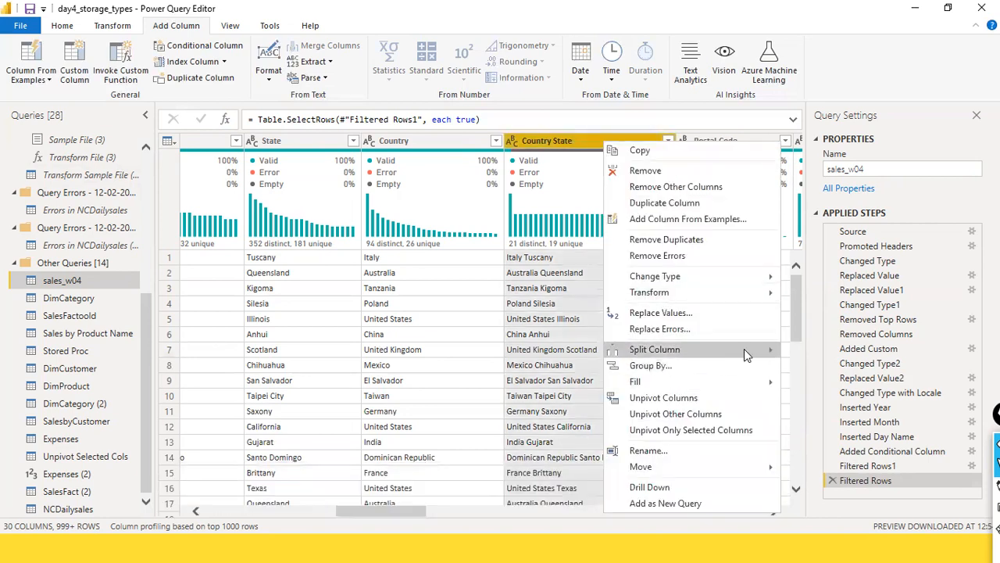
mouse_move(744, 348)
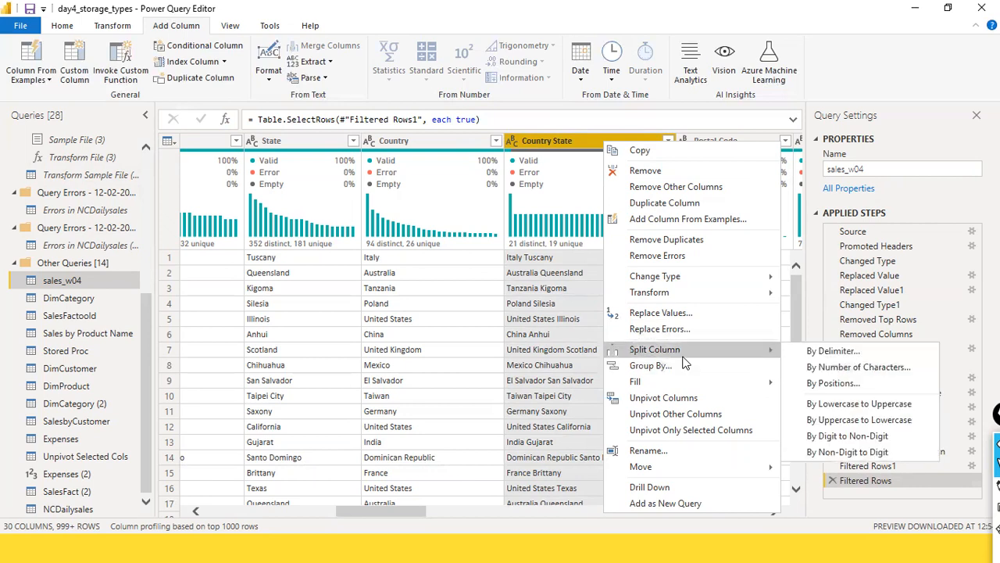
click(932, 90)
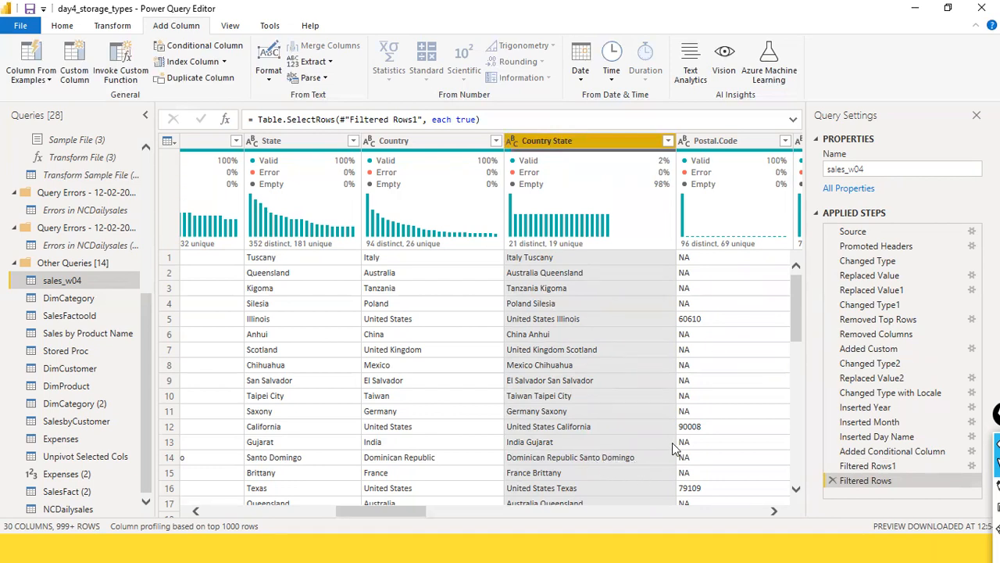
Start a column from examples based on the selected Country State column and enter Italy as the row 1 example.
drag(370, 511, 388, 508)
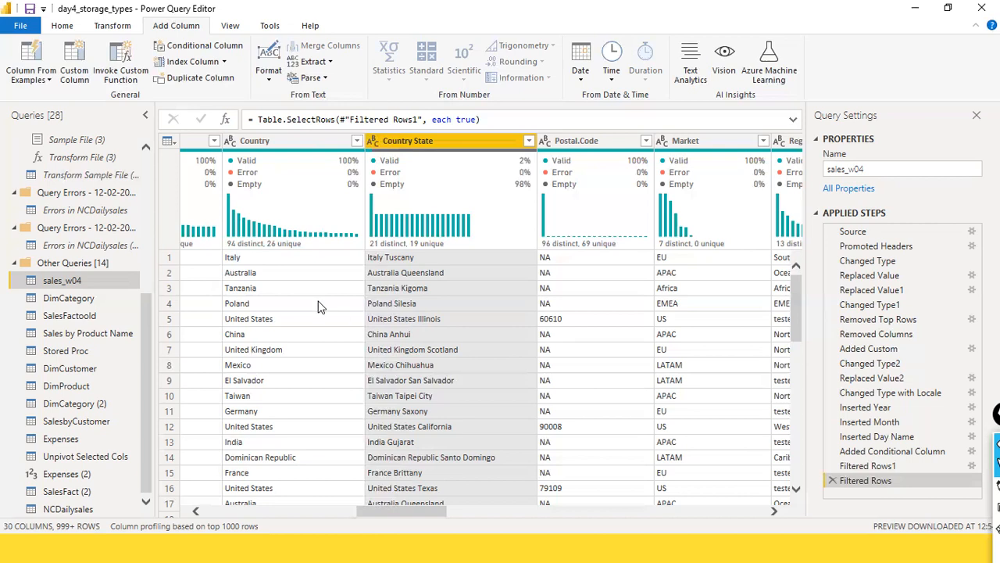
click(981, 8)
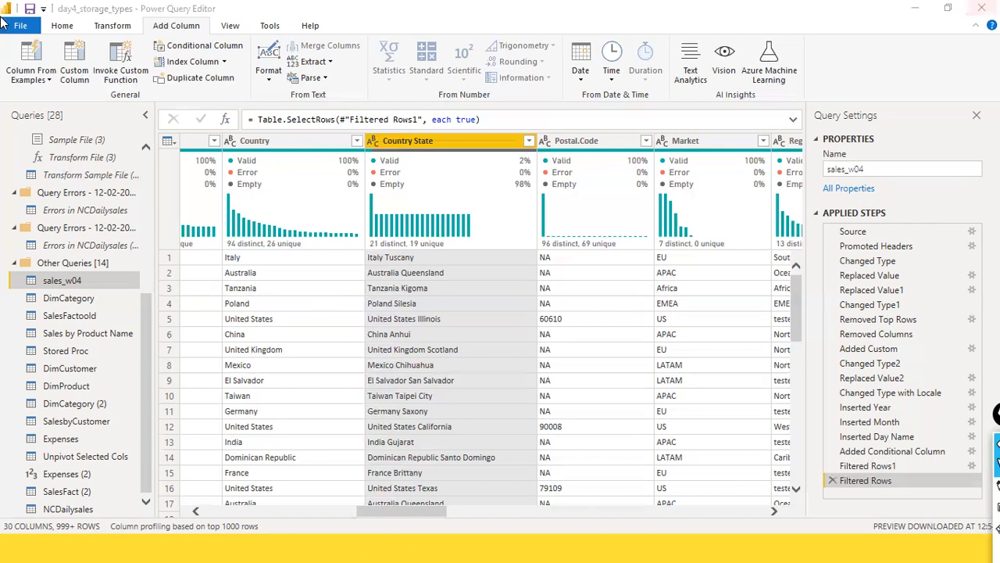
click(50, 81)
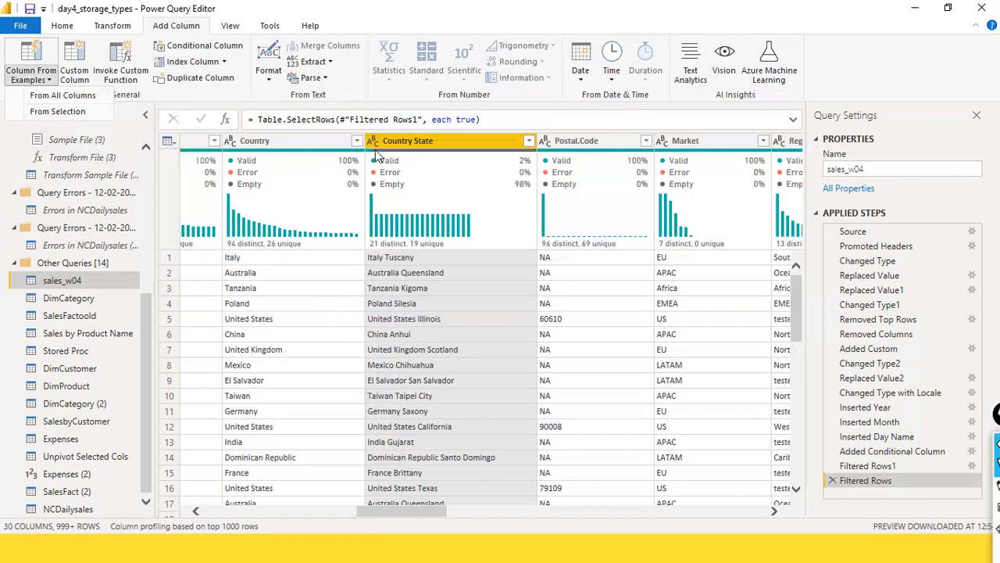
click(75, 113)
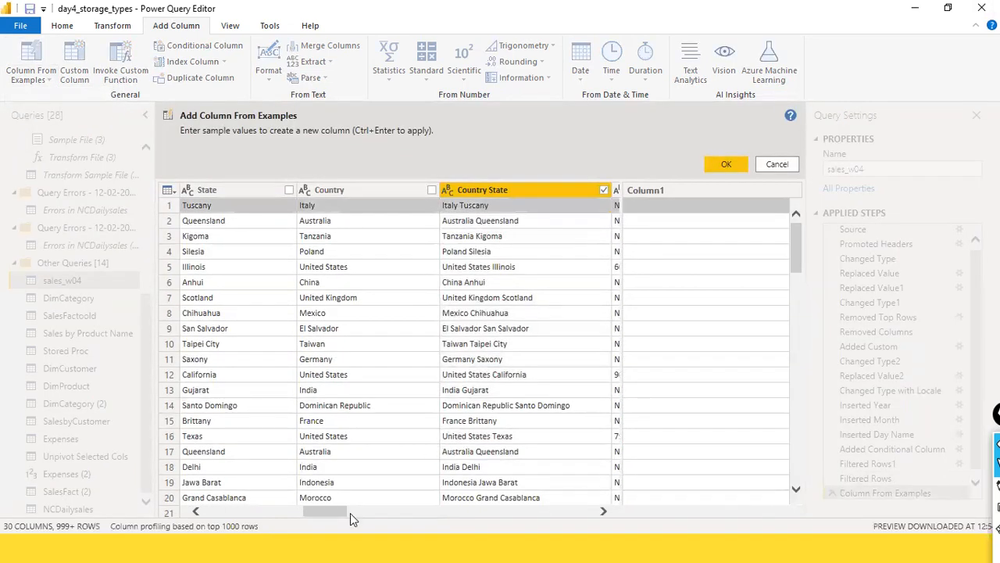
click(652, 205)
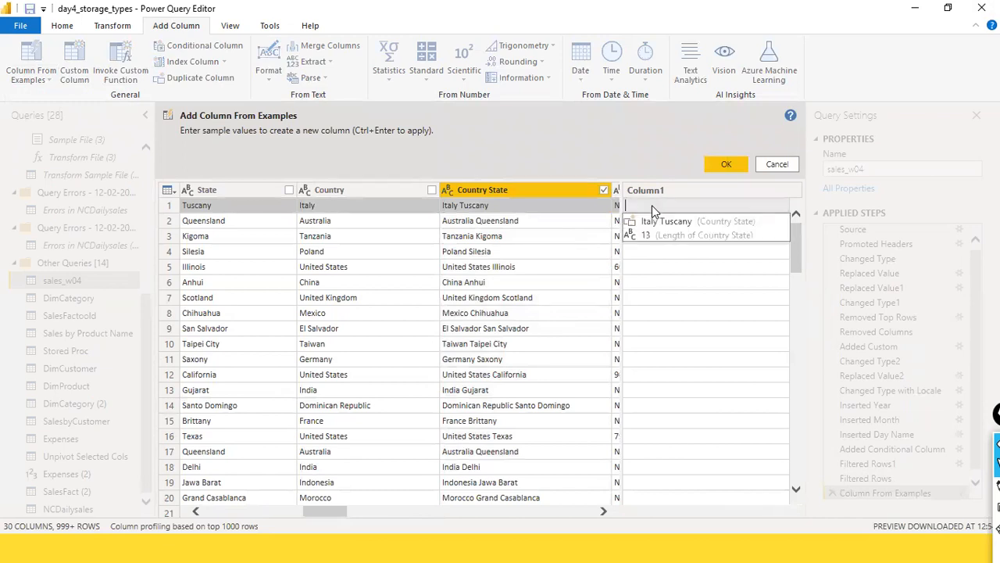
text(I)
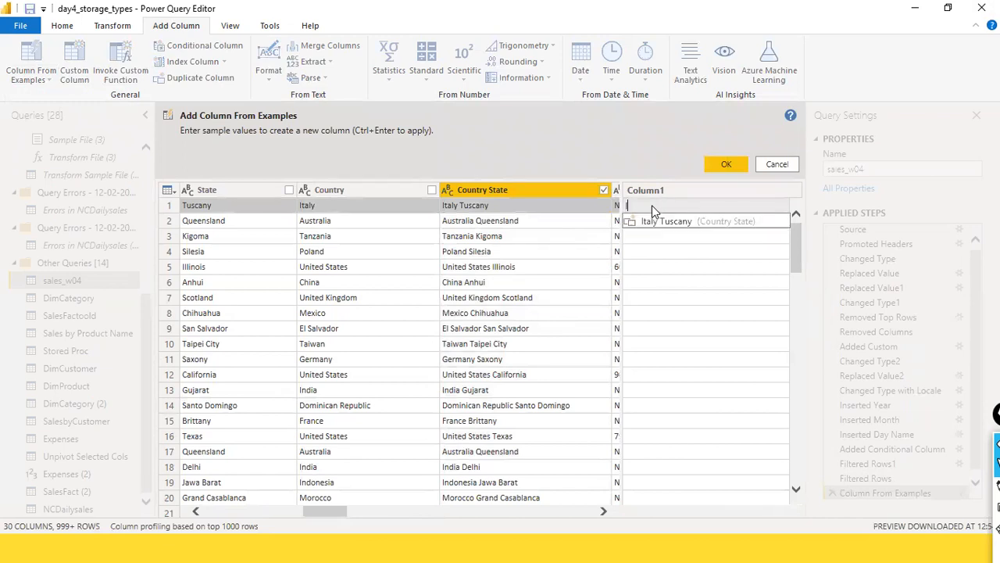
text(taly)
key(Return)
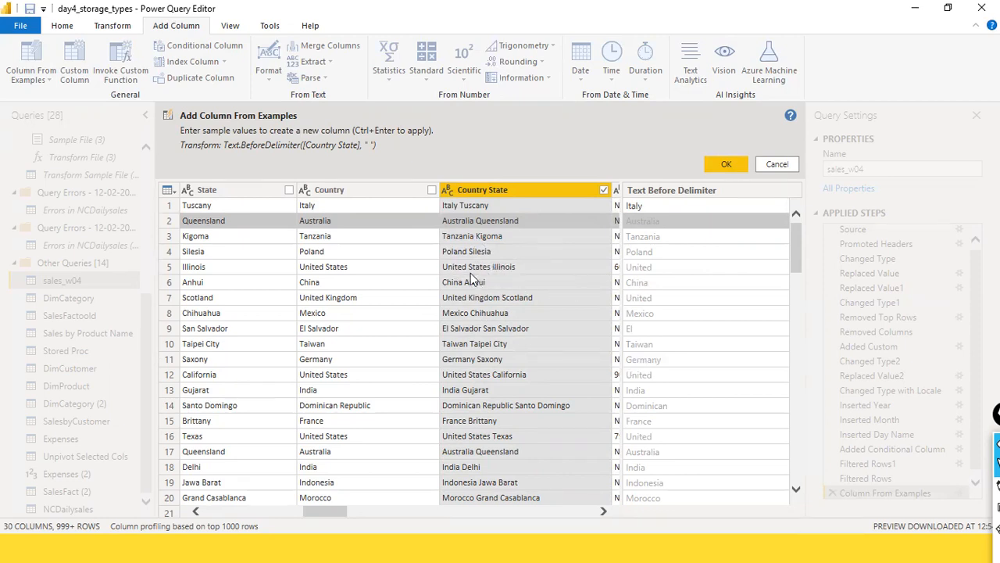
Enter United States as the example value for row 5 of the new column.
click(645, 266)
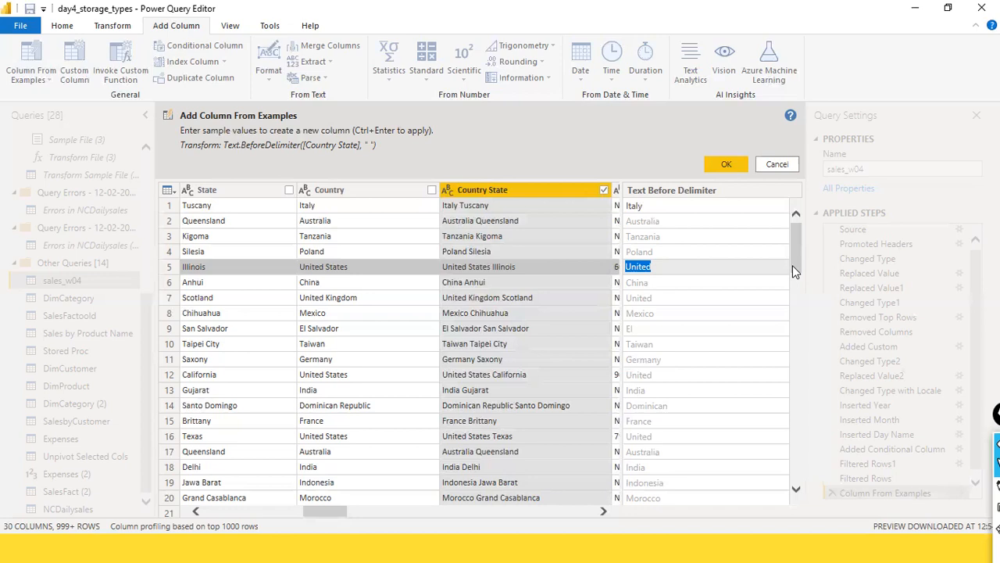
text(uni)
key(BackSpace)
key(BackSpace)
key(BackSpace)
text(United States)
key(Return)
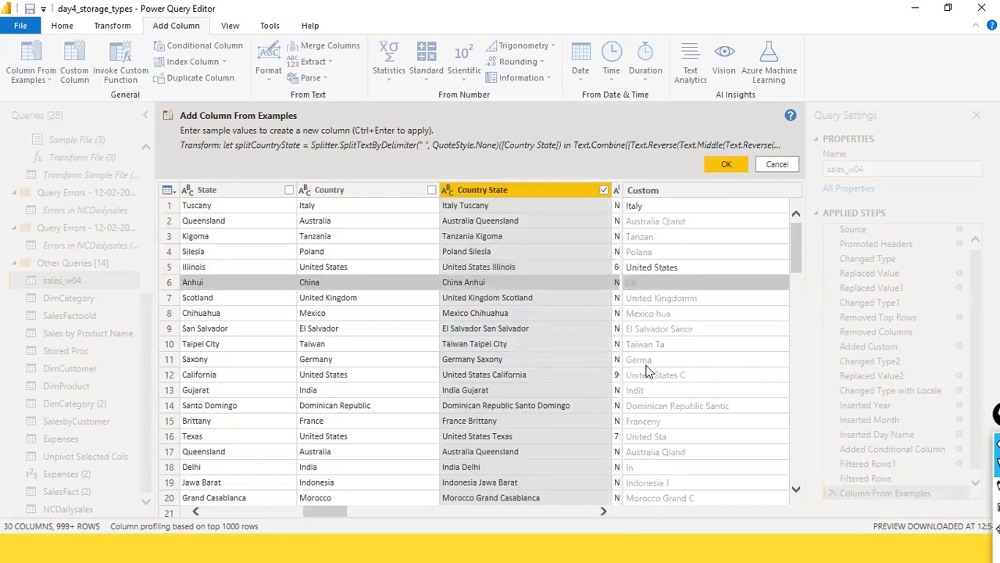
Compare the suggested values of the example-based column with the Country State values down the rows.
scroll(646, 371, down, 4)
scroll(601, 403, up, 4)
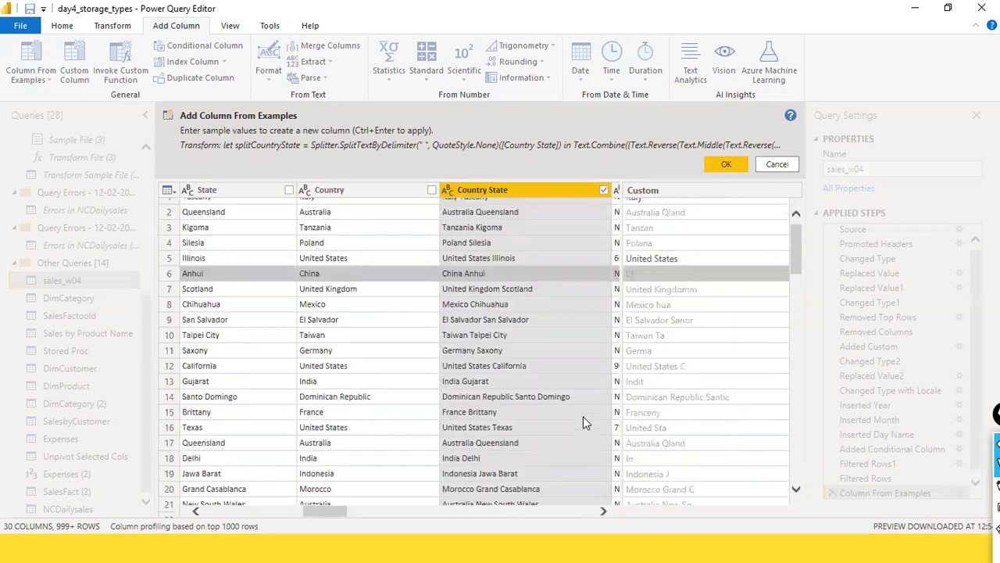
scroll(499, 359, up, 1)
scroll(502, 293, down, 10)
scroll(502, 293, down, 17)
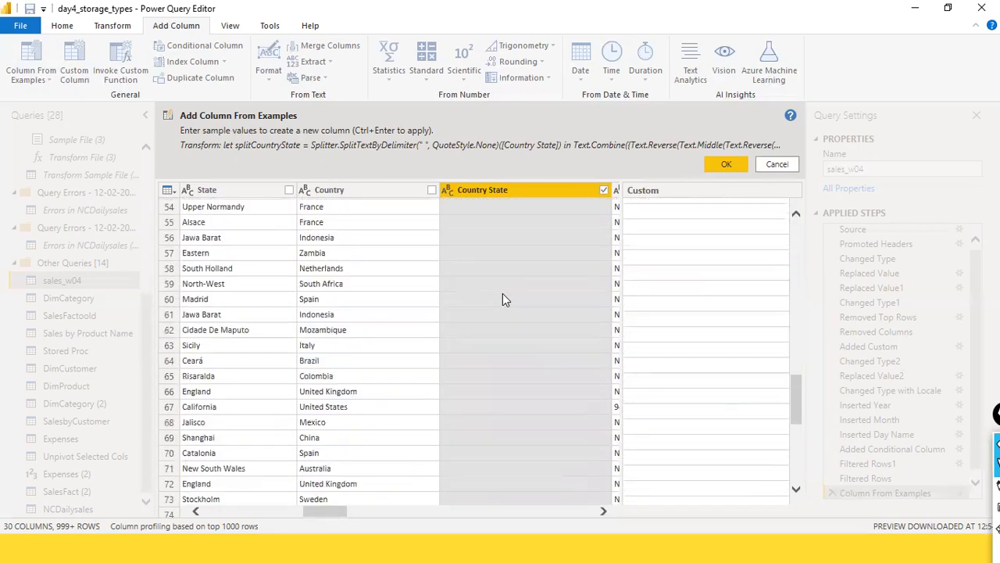
scroll(500, 309, up, 6)
scroll(500, 309, up, 20)
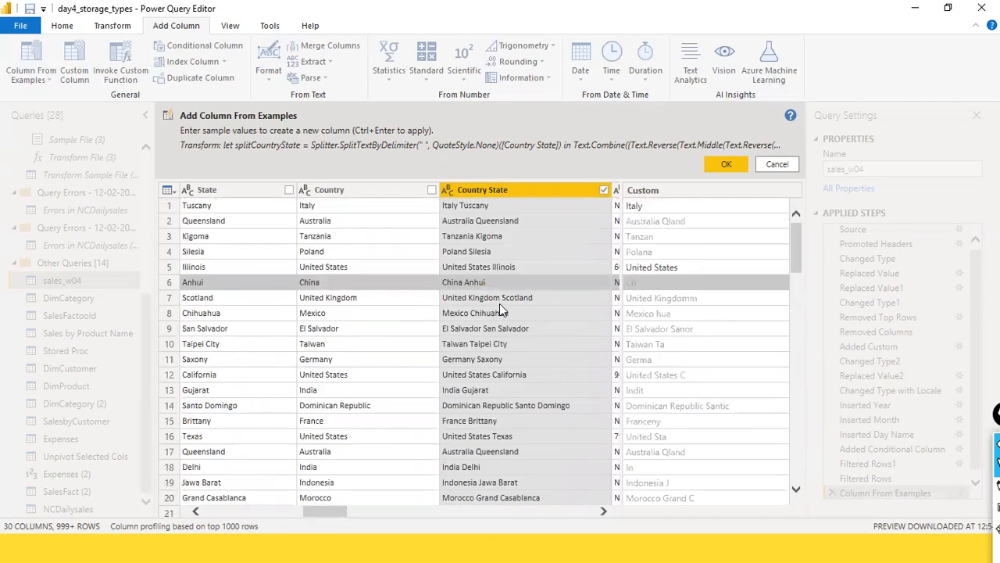
scroll(500, 306, down, 4)
scroll(500, 306, up, 4)
scroll(561, 411, down, 20)
scroll(561, 410, down, 4)
scroll(561, 410, up, 20)
click(723, 164)
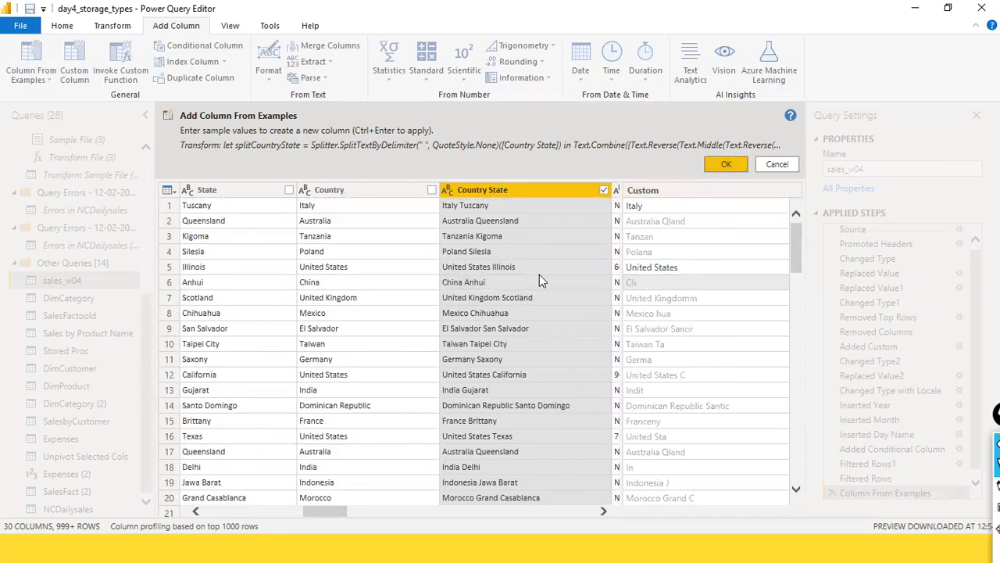
scroll(668, 367, down, 4)
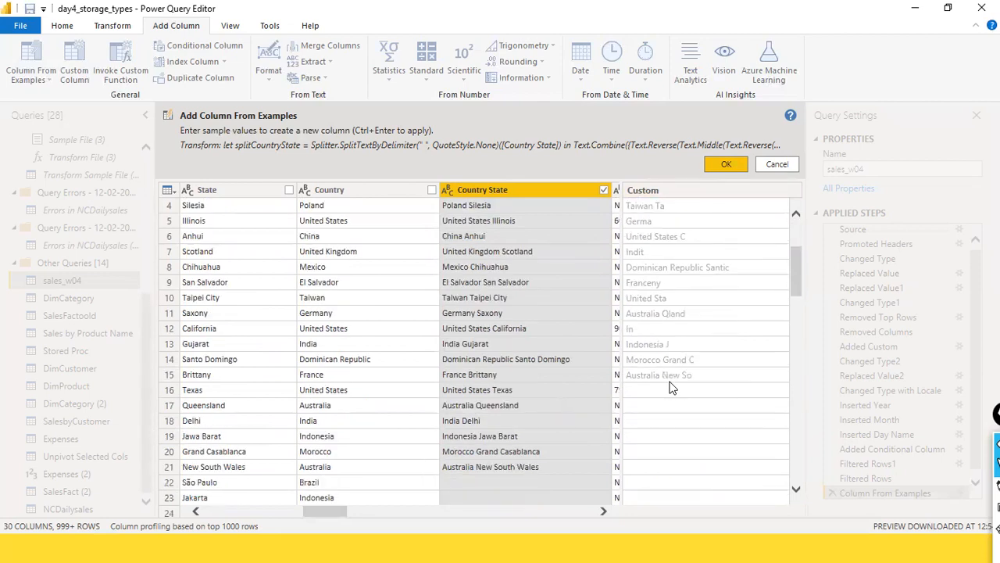
scroll(670, 386, up, 4)
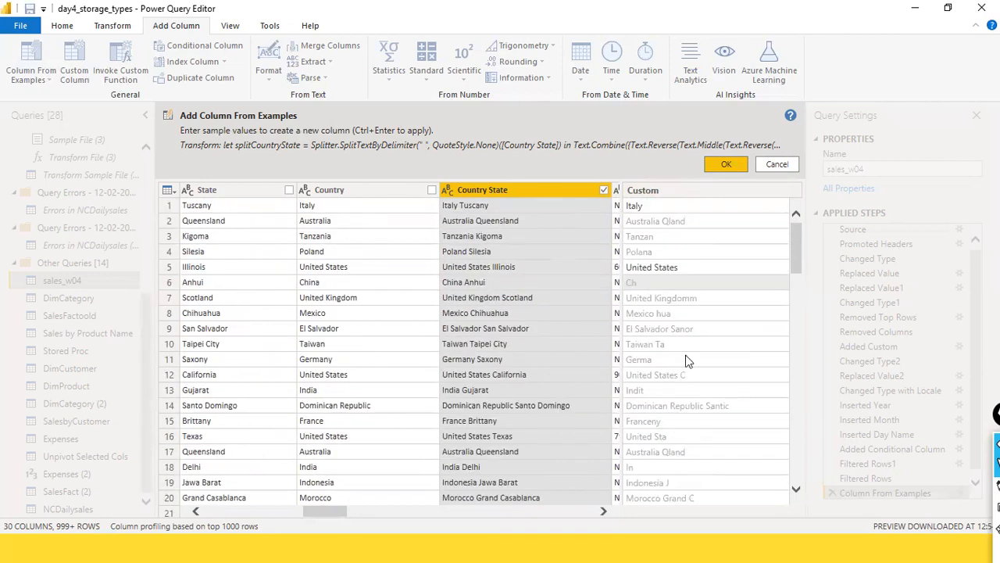
Add the example-based column to the query, and review the City, State, Country and Country State values.
click(735, 164)
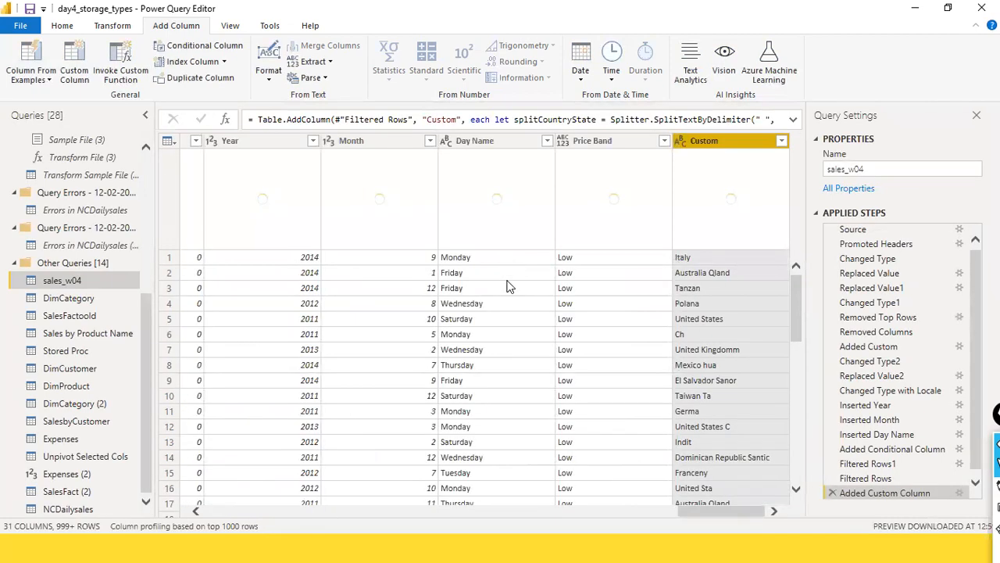
drag(640, 511, 409, 511)
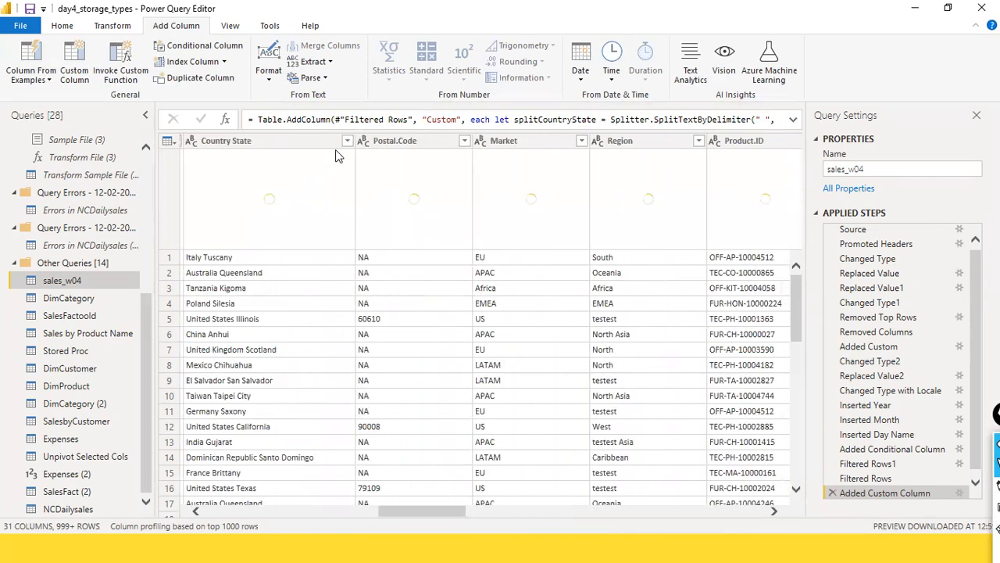
scroll(314, 293, down, 7)
scroll(306, 298, up, 7)
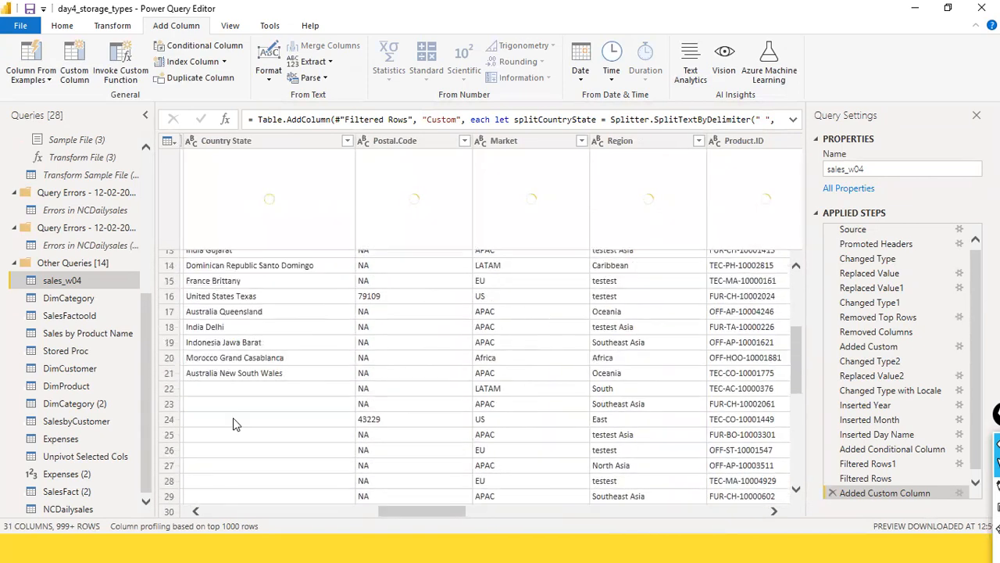
drag(406, 511, 336, 482)
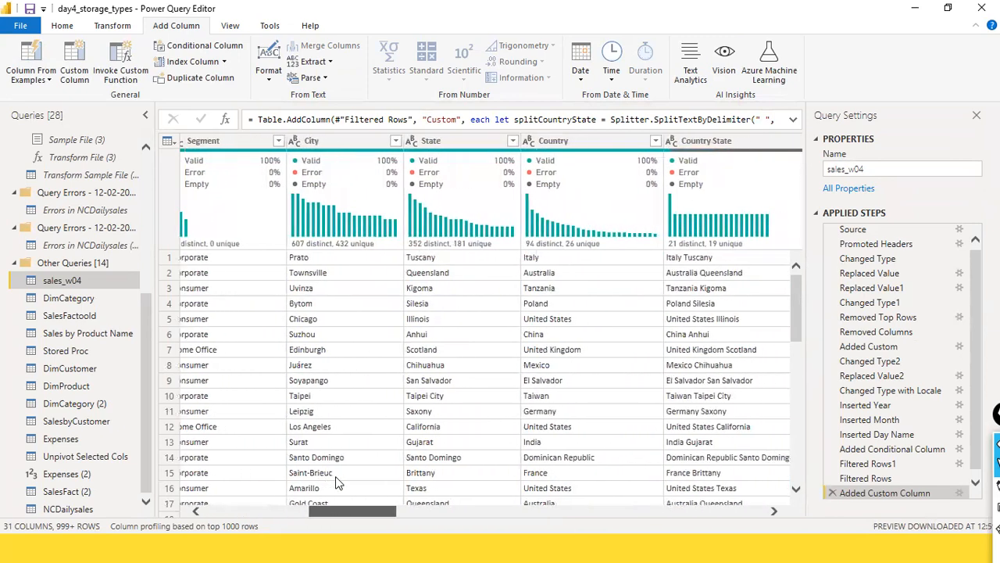
scroll(454, 350, down, 14)
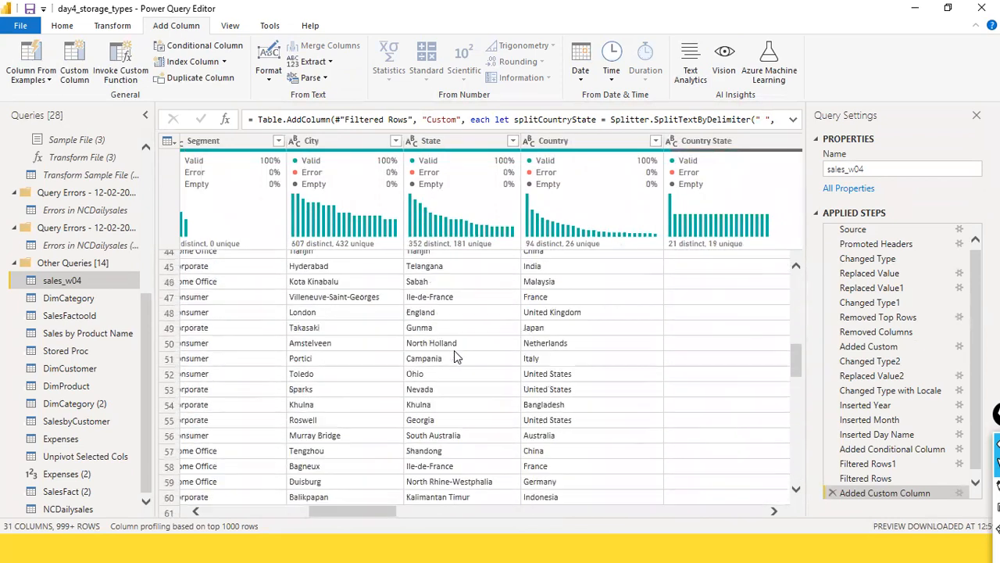
scroll(454, 350, up, 14)
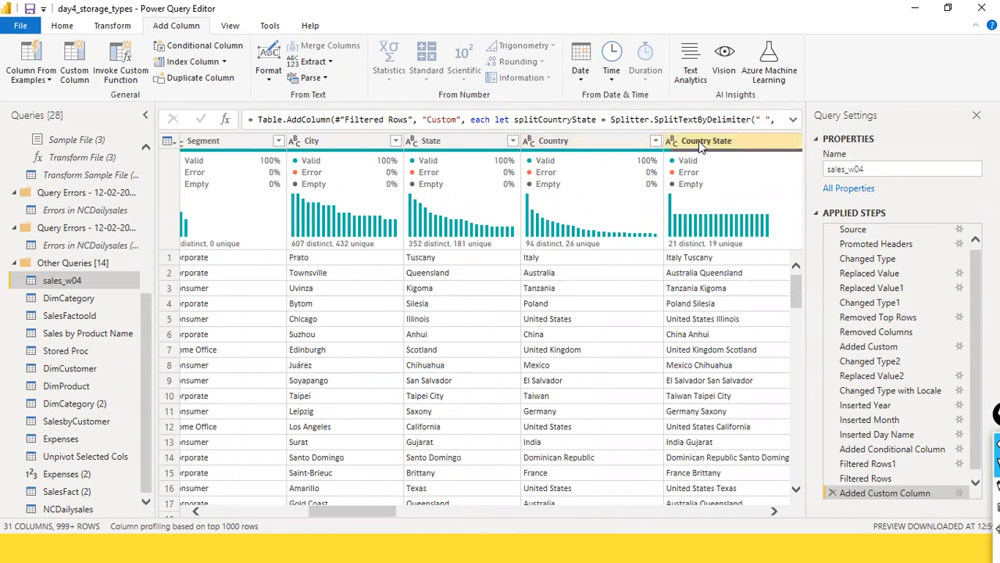
Merge the Country and State columns, in that order, using a Space separator and the new column name Merged.
click(699, 141)
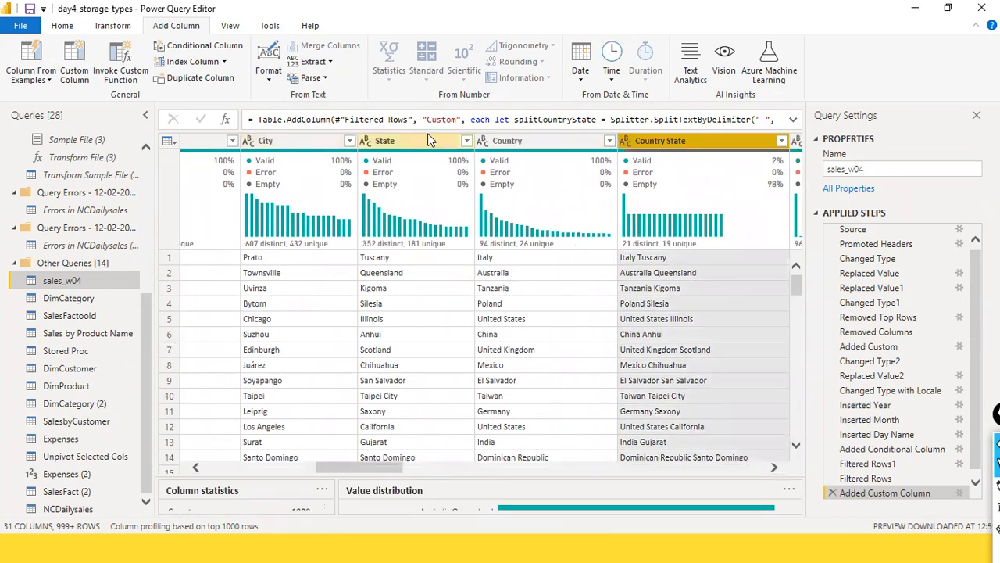
click(510, 144)
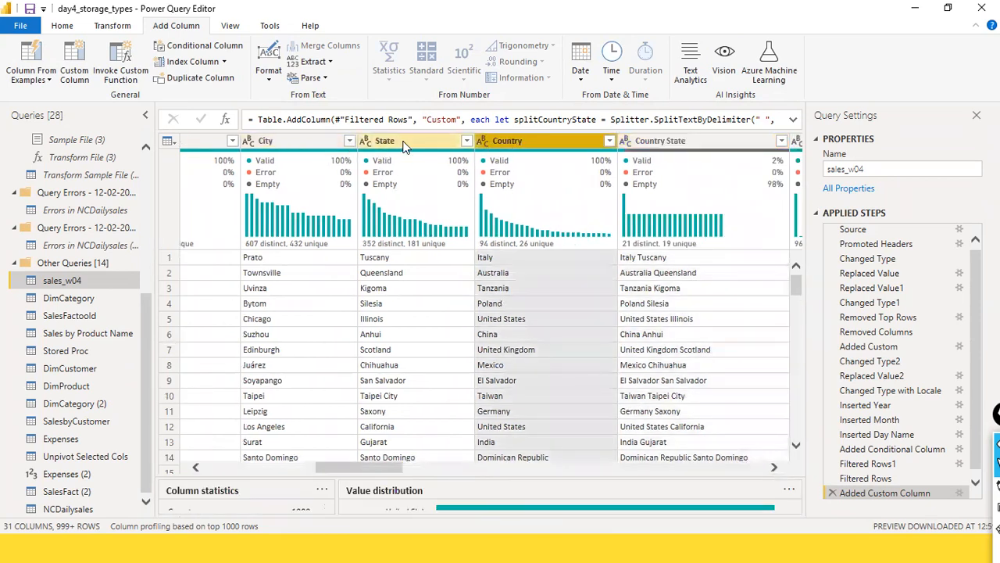
ctrl+click(404, 146)
right_click(404, 147)
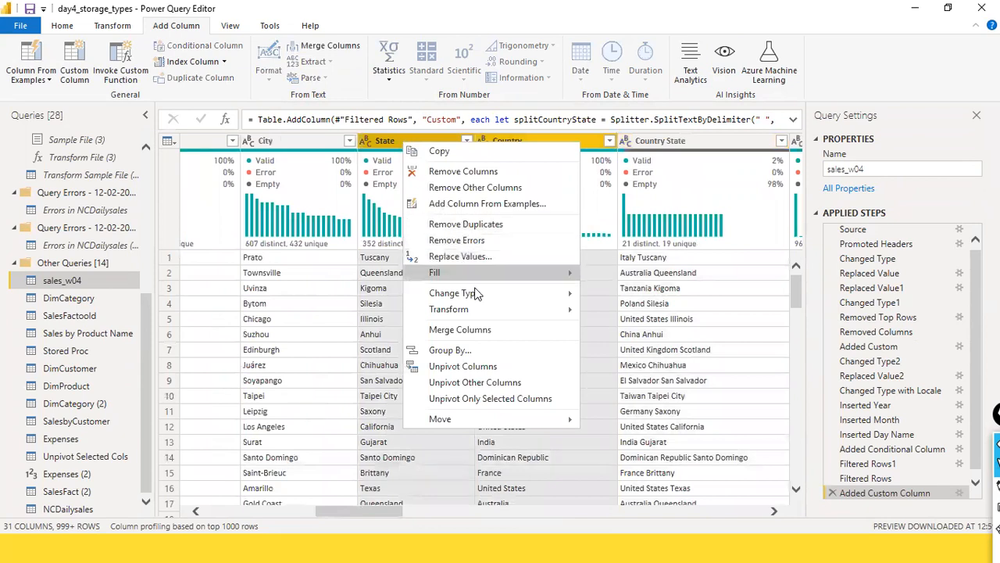
click(461, 329)
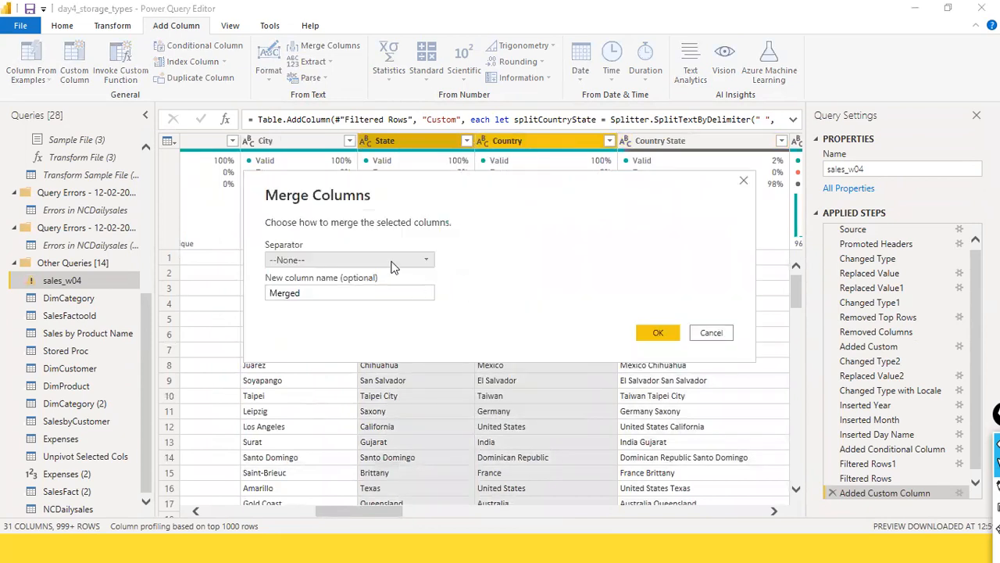
click(392, 262)
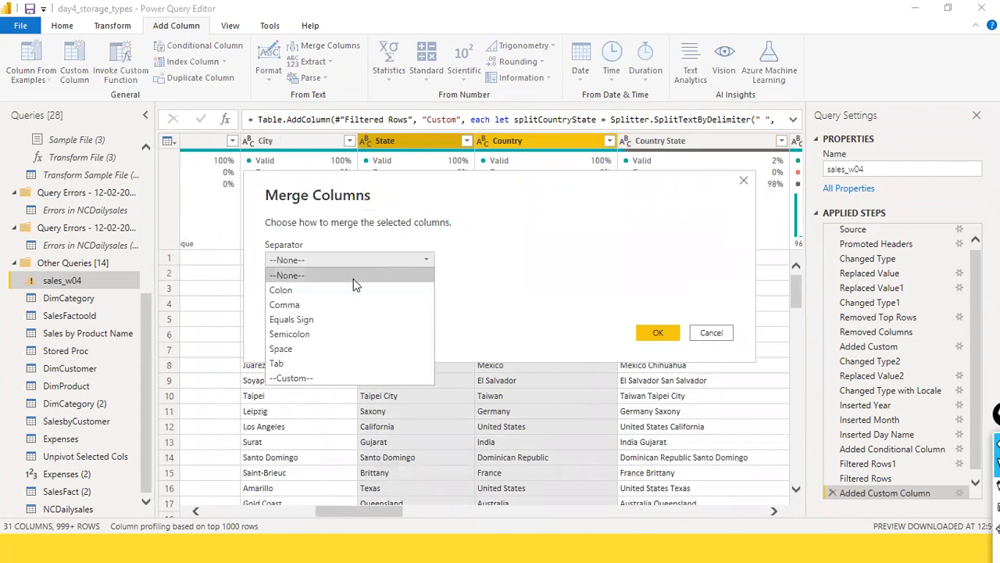
click(315, 353)
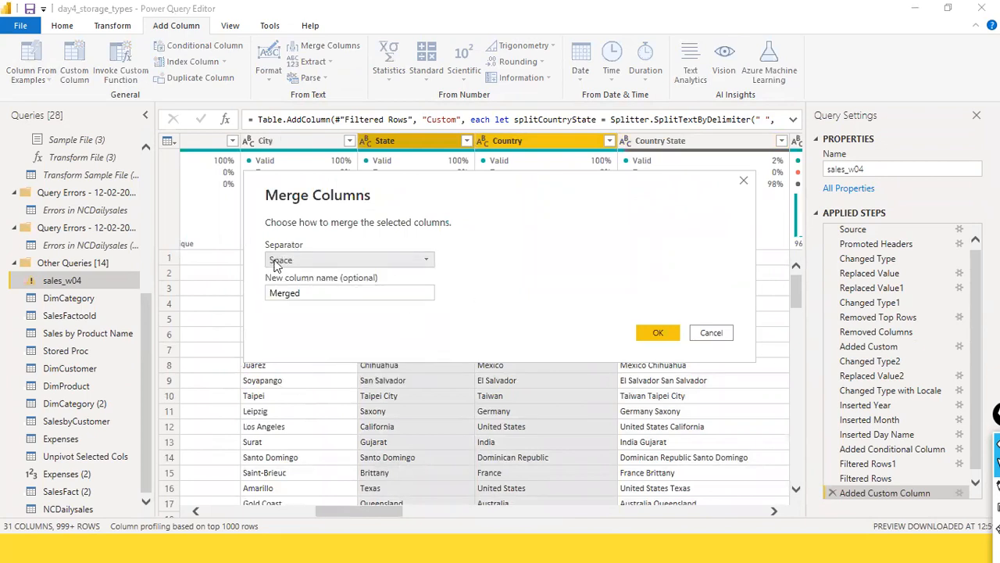
click(382, 293)
click(657, 332)
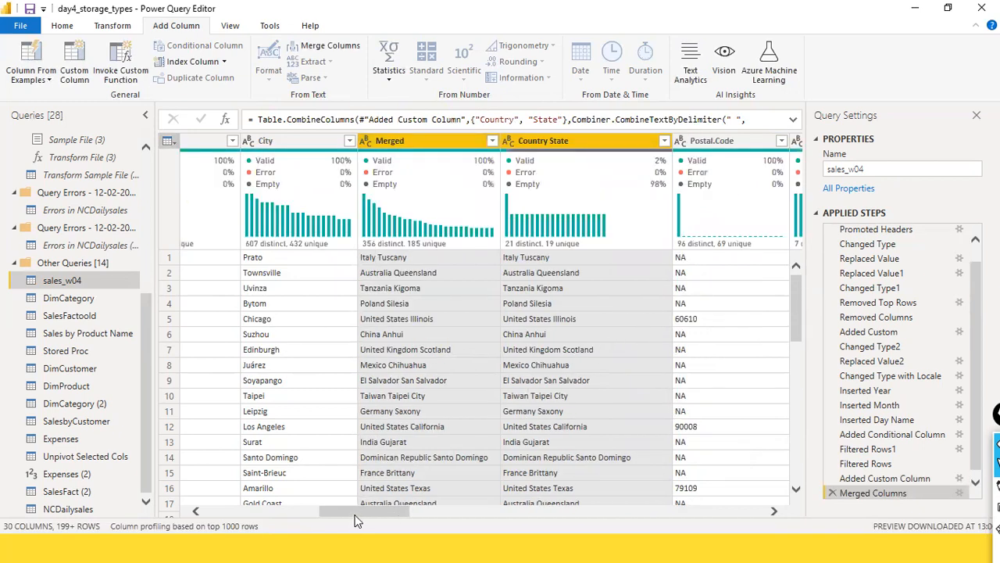
Remove the Merged and Country State columns from the query.
right_click(589, 144)
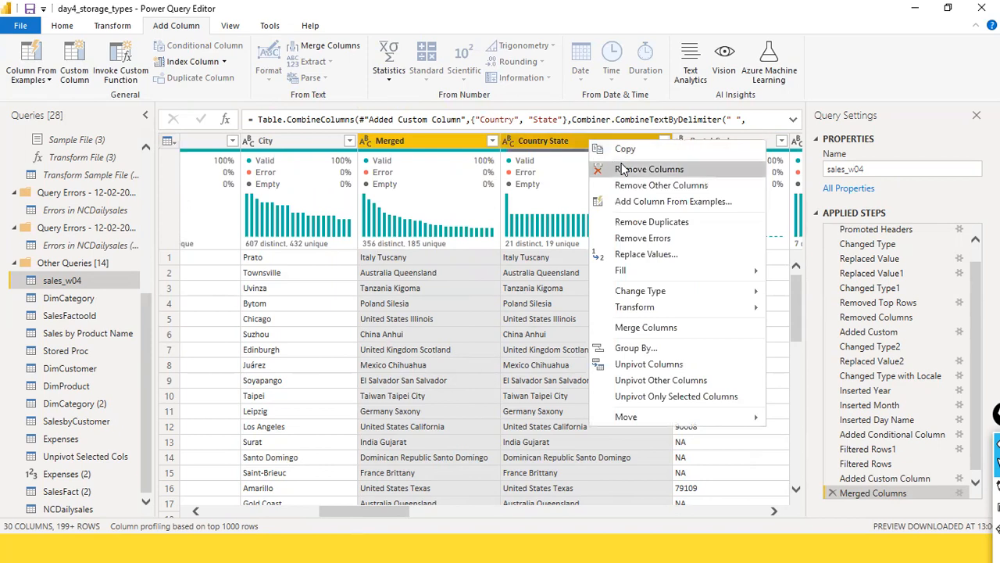
click(623, 169)
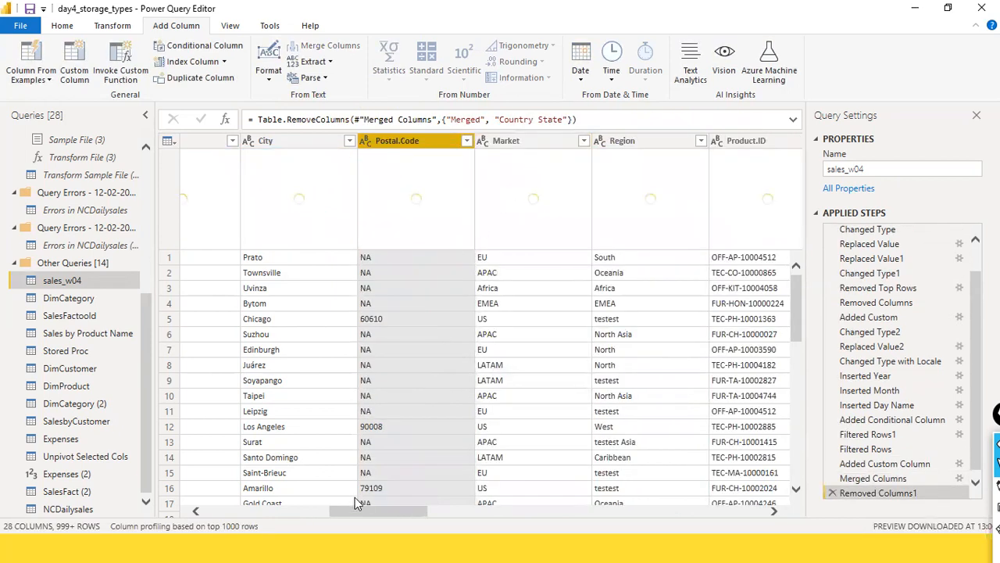
Search the query's column list for the merged column, and close the search without going to a column.
drag(372, 509, 249, 498)
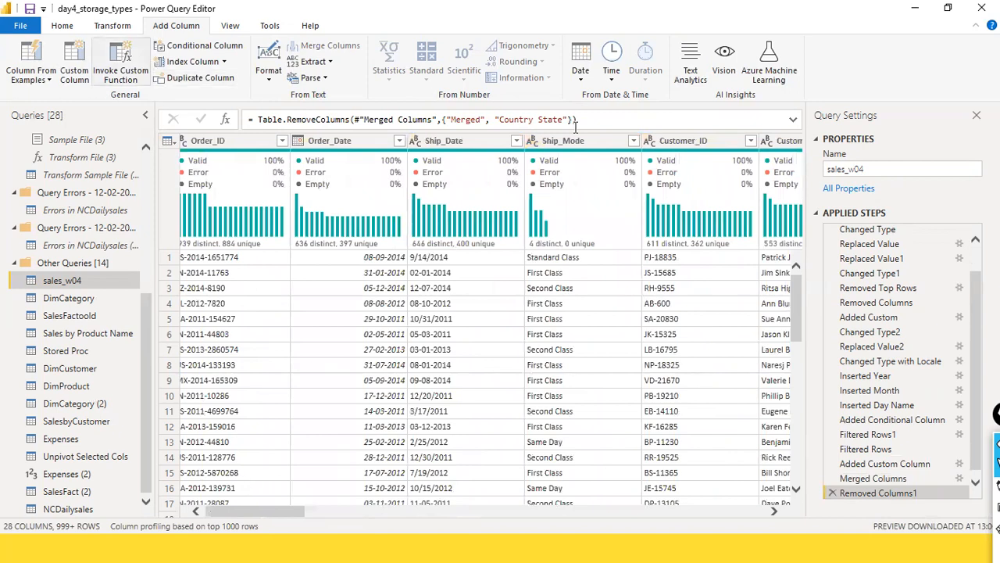
click(228, 27)
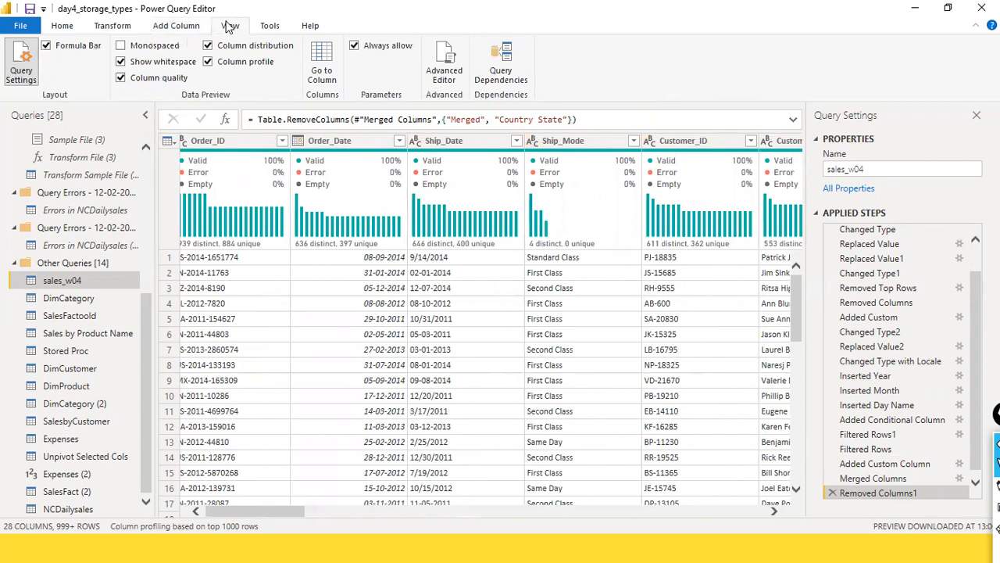
click(321, 70)
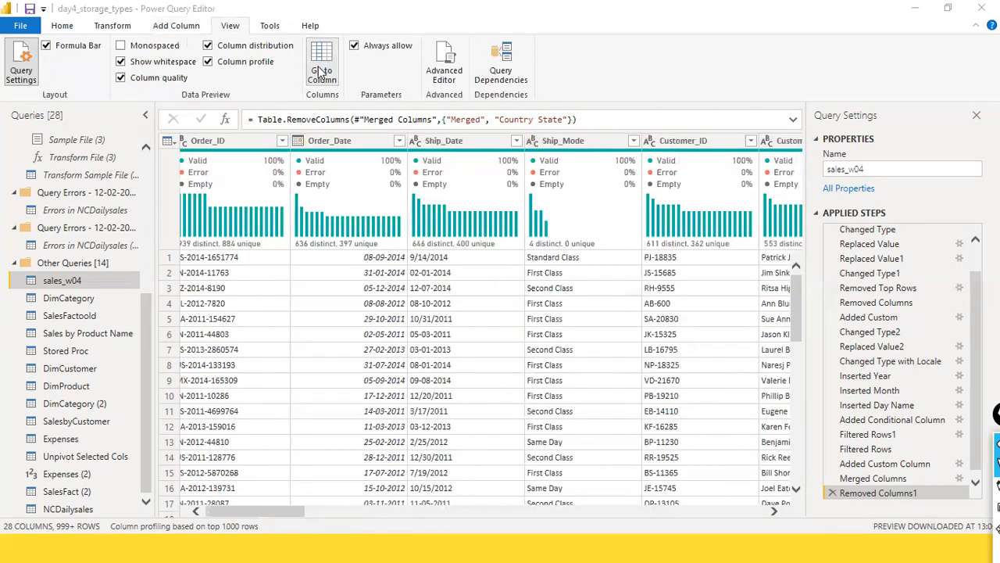
text(mere)
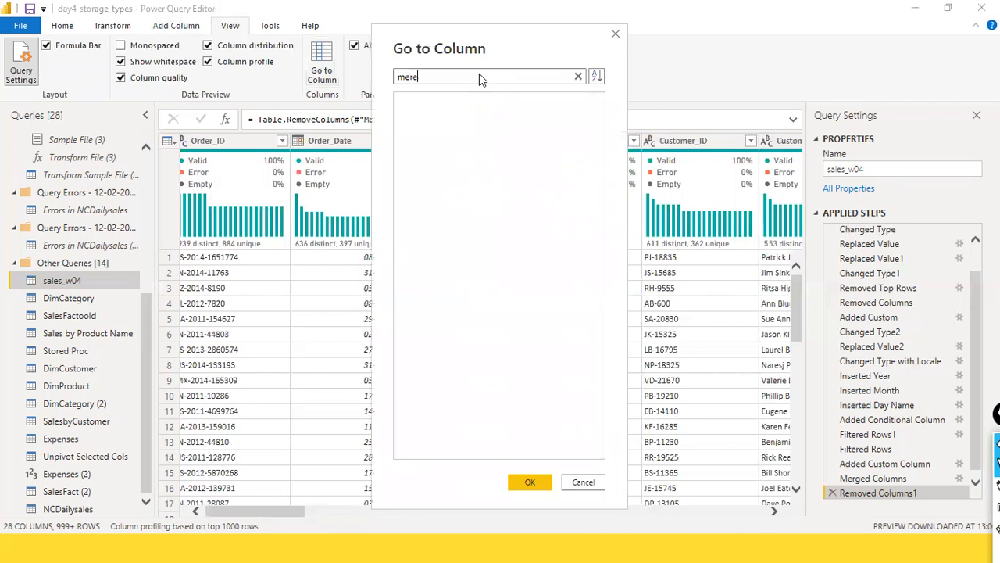
key(BackSpace)
text(ged)
key(Escape)
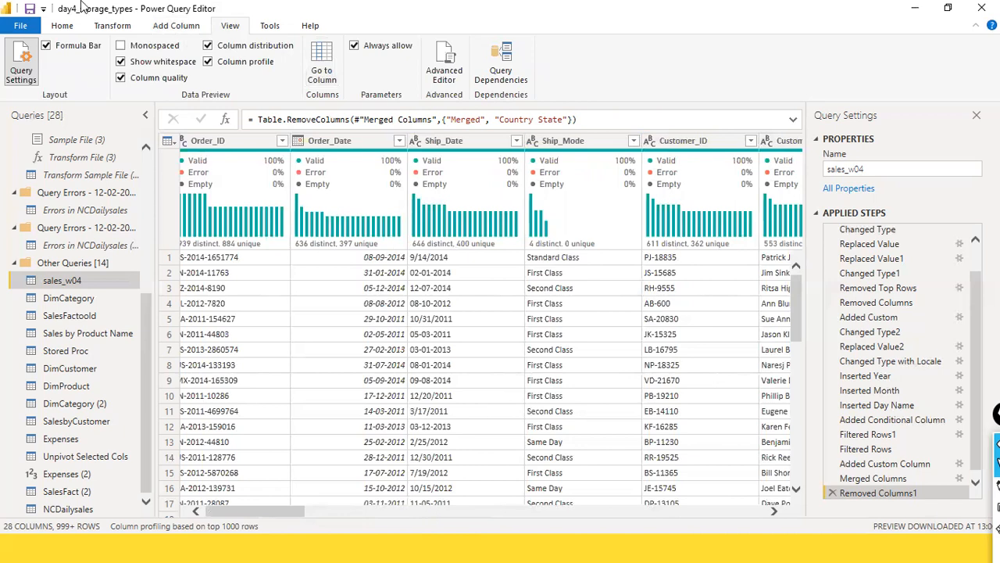
Check the values of the Custom column at the end of the table, and remove that column from the query.
drag(229, 509, 334, 513)
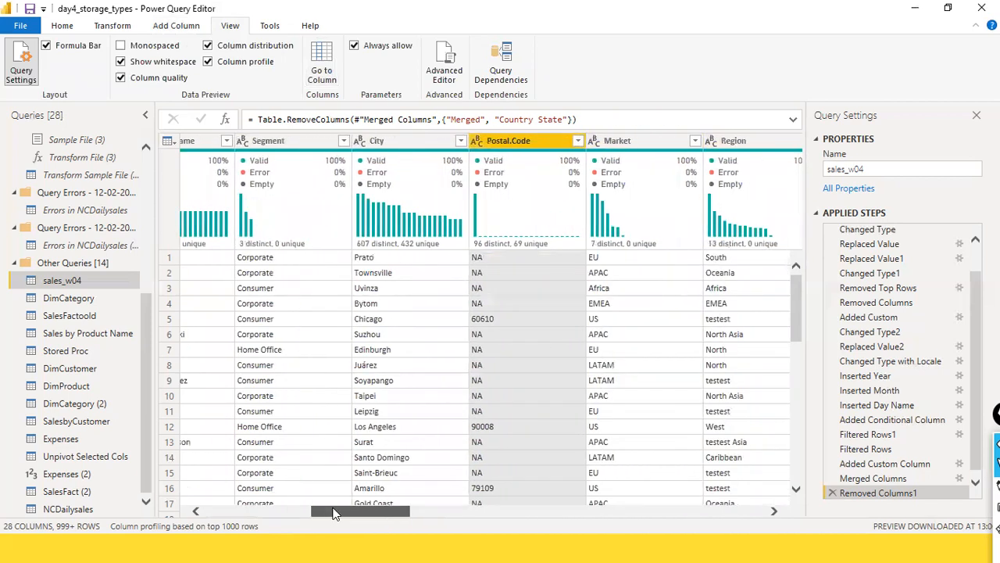
drag(334, 513, 712, 545)
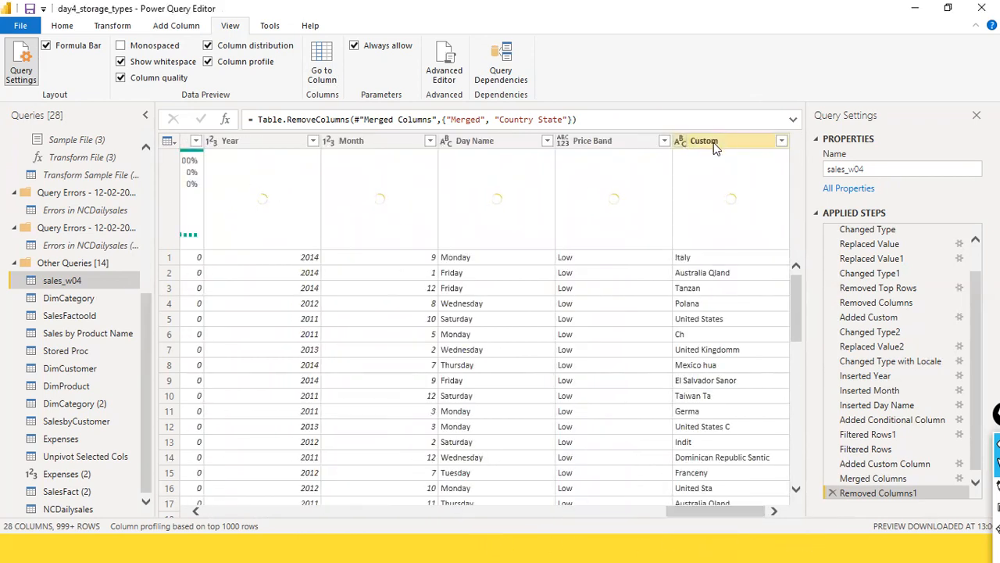
scroll(777, 286, down, 5)
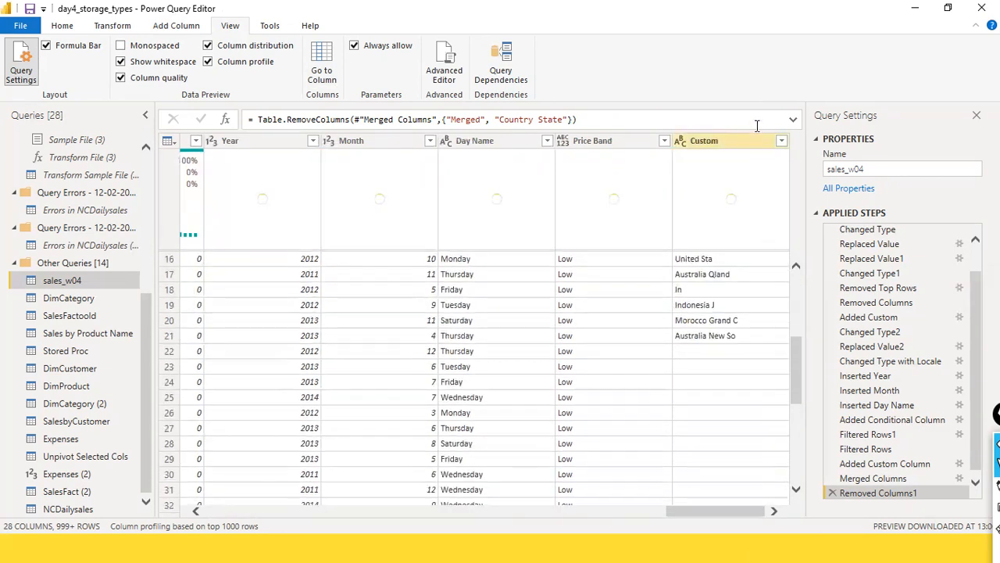
right_click(737, 136)
click(770, 163)
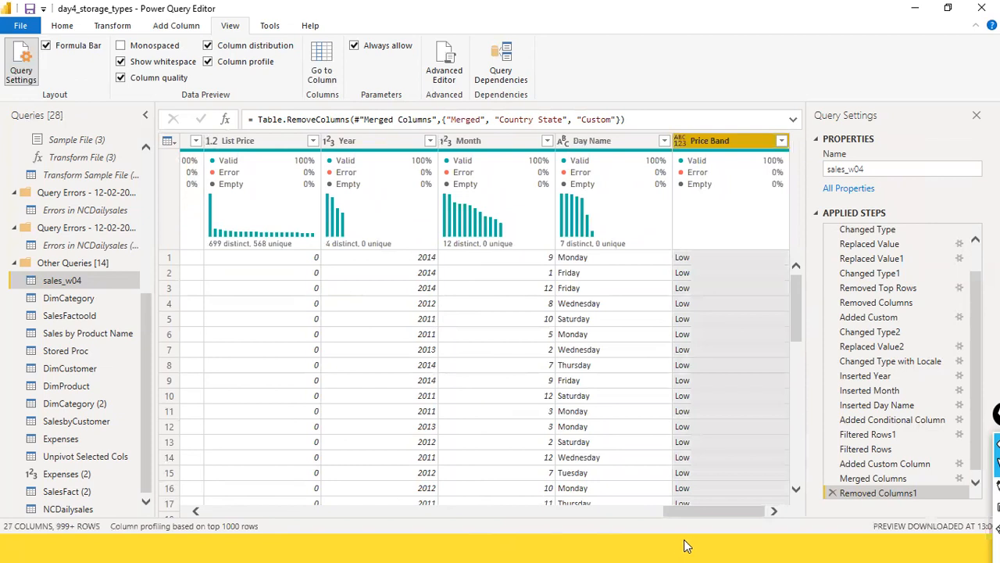
Look through the remaining customer and location columns, and delete the Removed Columns1 step from the applied steps.
drag(708, 511, 344, 524)
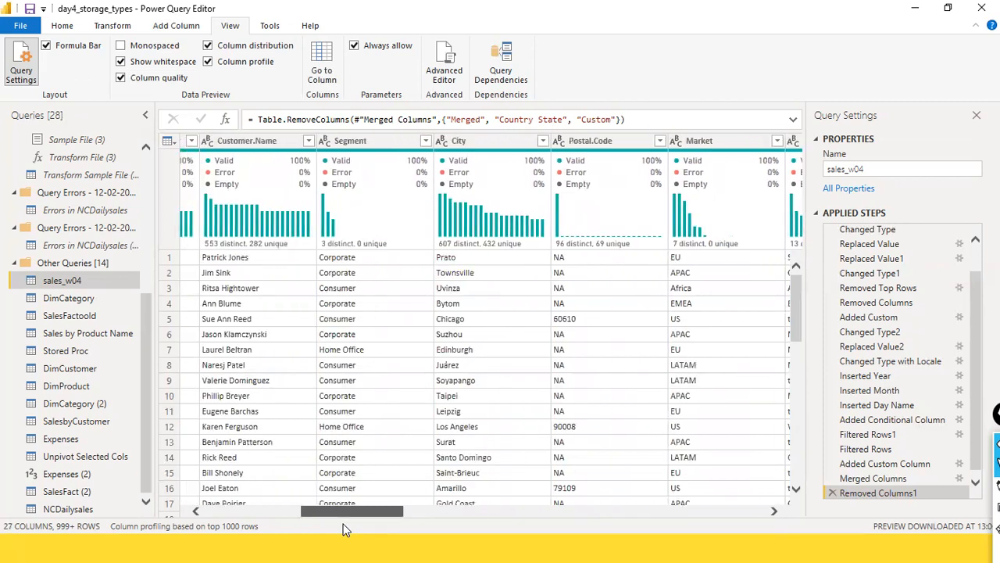
mouse_move(340, 222)
mouse_move(369, 522)
mouse_down()
mouse_move(210, 524)
mouse_move(371, 520)
mouse_up()
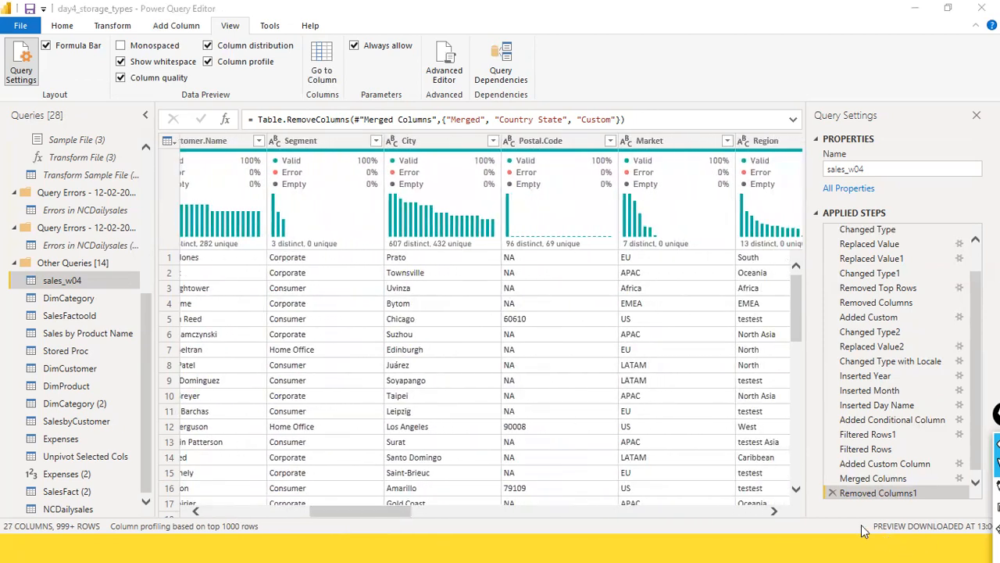
click(830, 493)
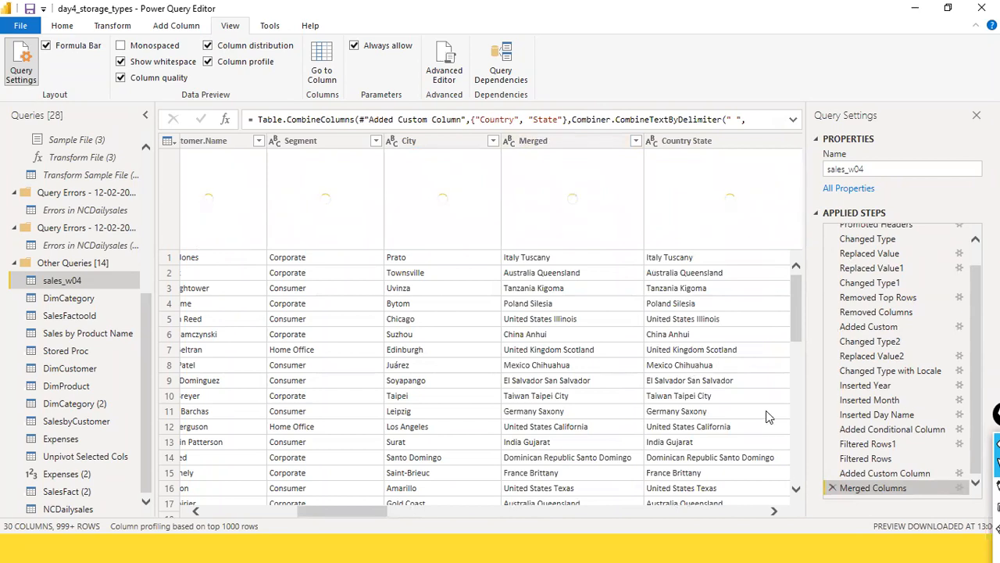
Check the rows of the Merged and Country State columns, and remove only the Country State column.
click(583, 136)
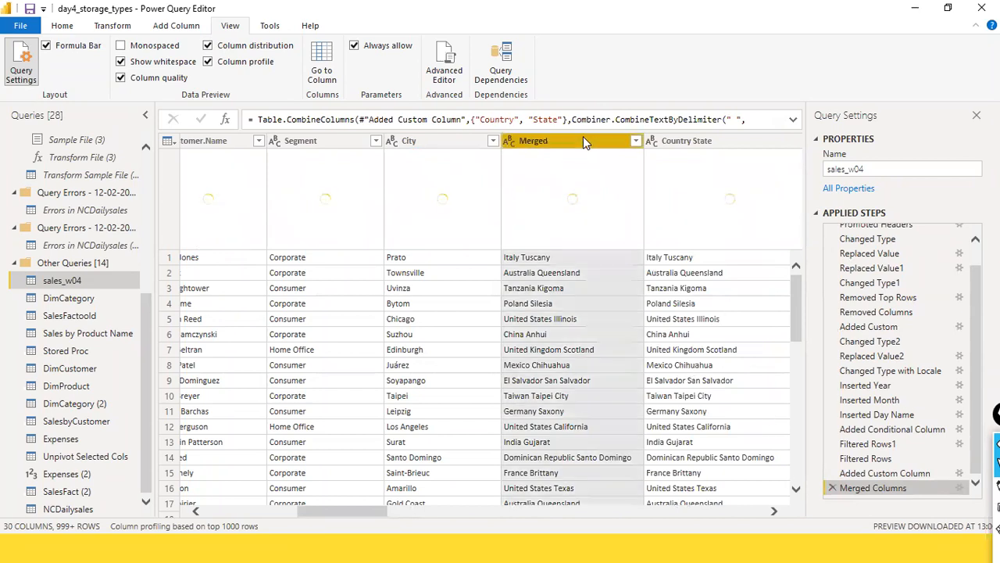
double_click(583, 136)
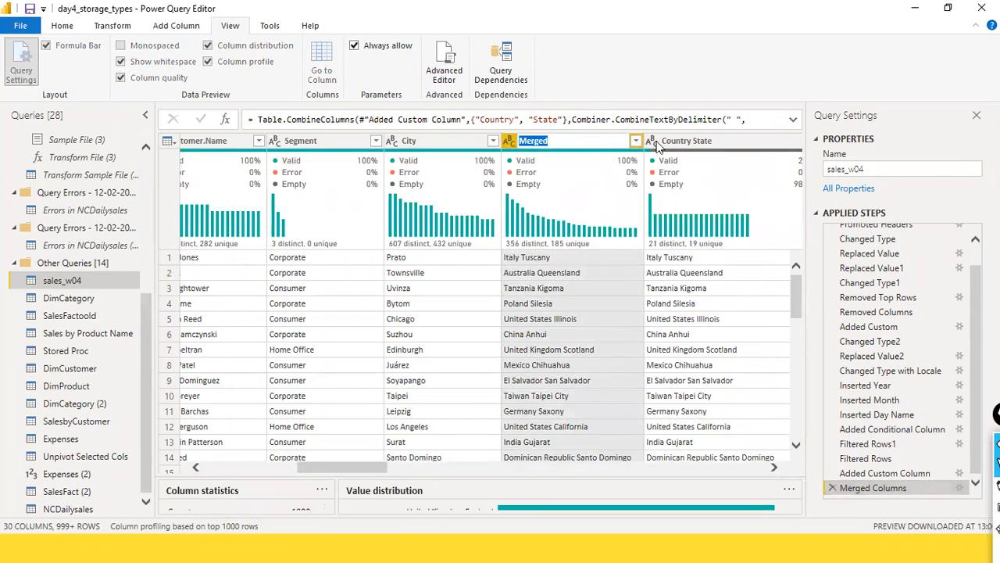
click(679, 146)
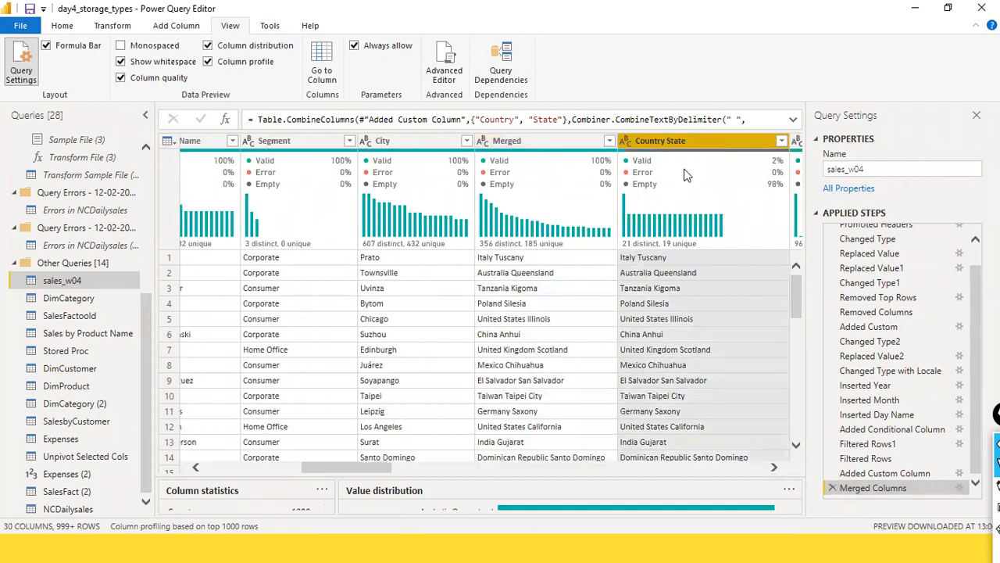
scroll(703, 258, down, 3)
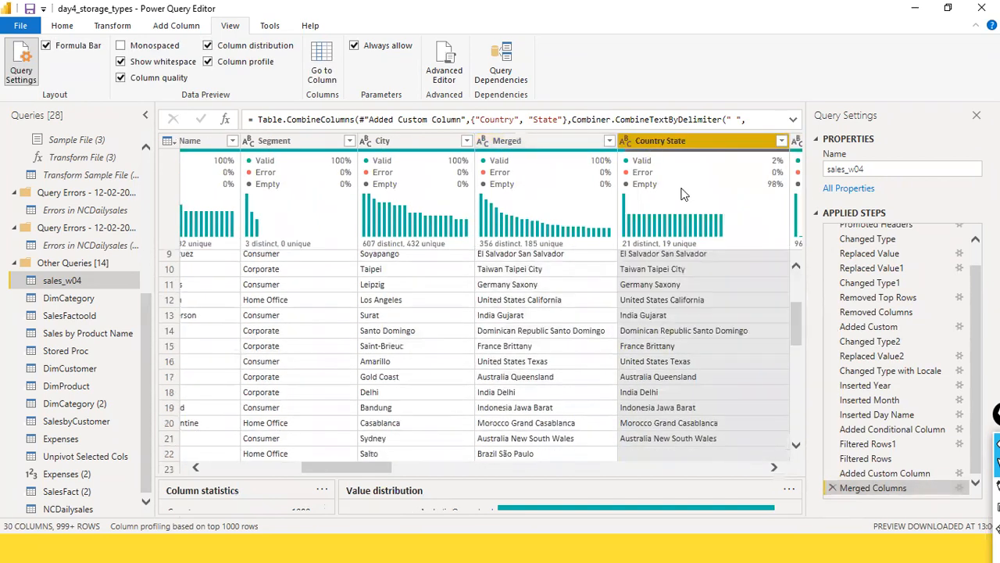
right_click(680, 148)
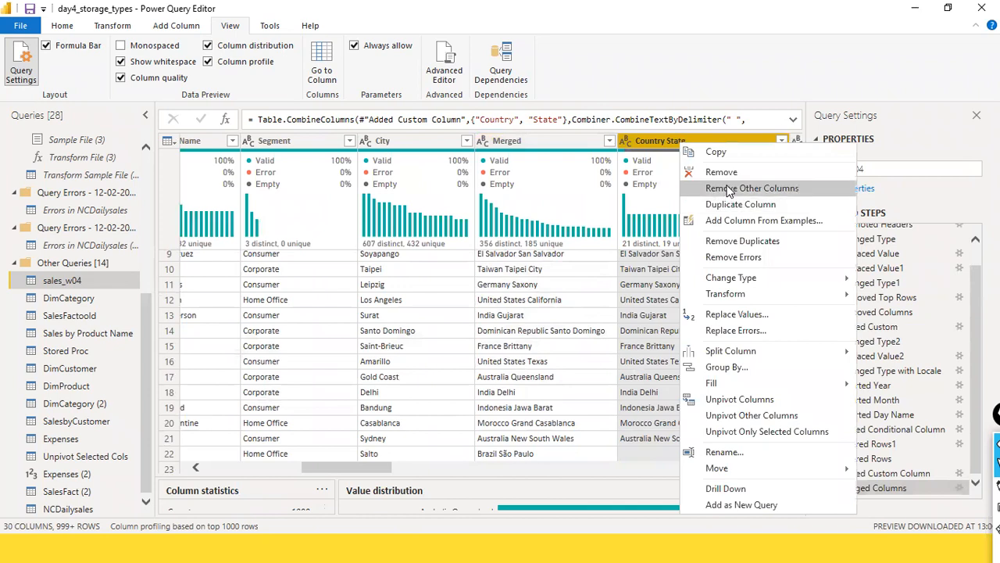
click(728, 179)
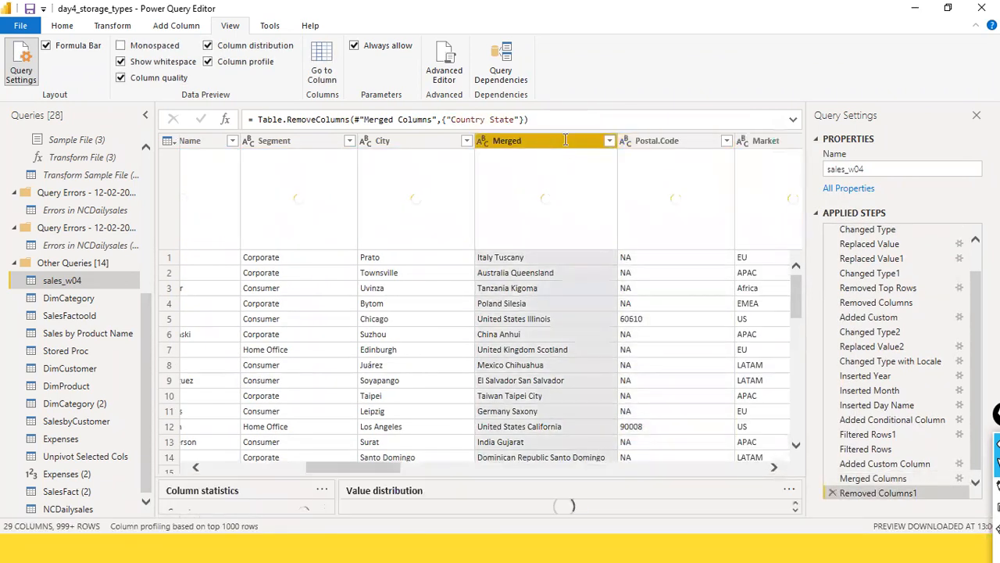
Rename the Merged column as Country State.
double_click(545, 140)
text(Curr)
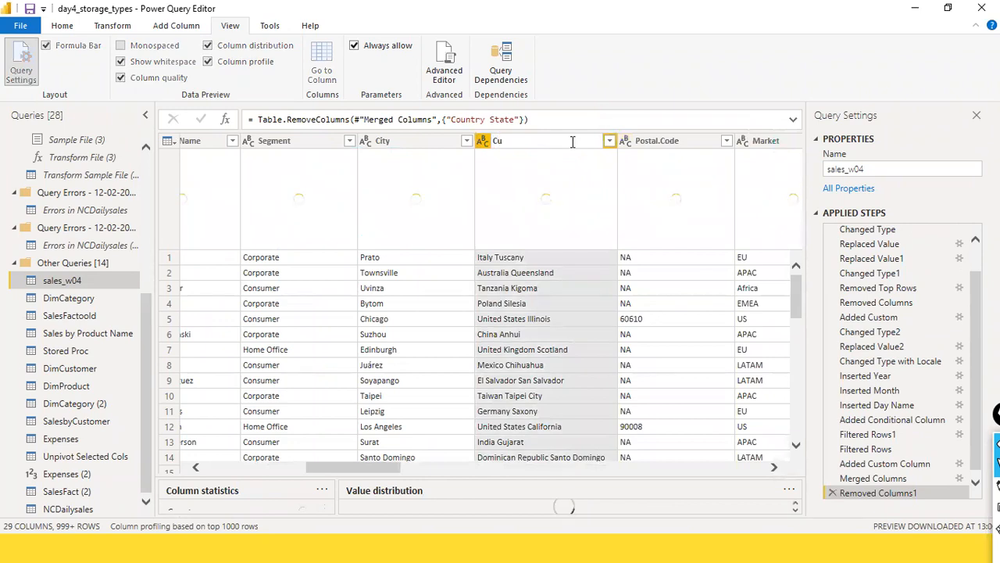
key(BackSpace)
key(BackSpace)
key(BackSpace)
text(ountry State)
key(Return)
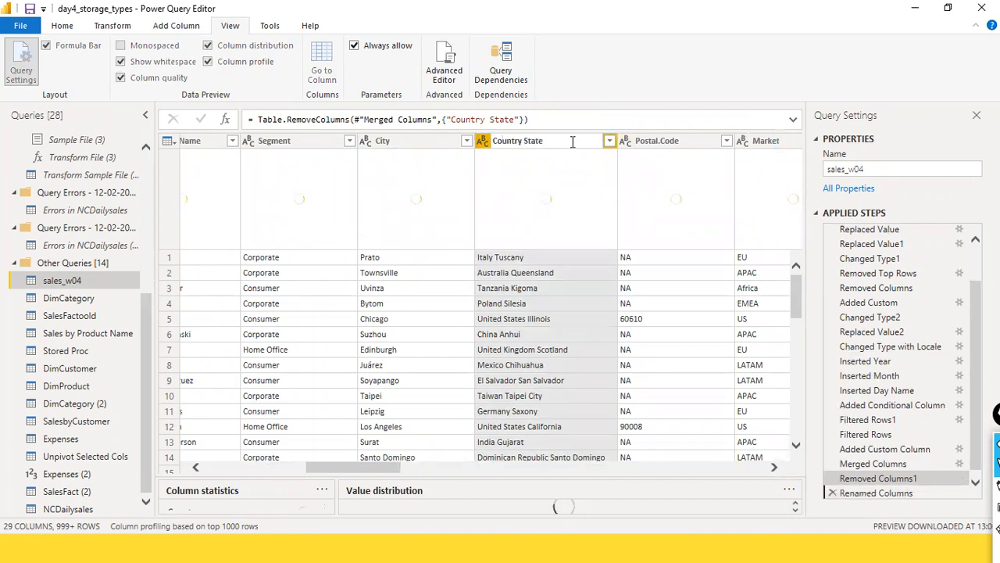
Start a column from examples based only on the Country State column, with Italy as the example for row 1.
scroll(580, 280, down, 10)
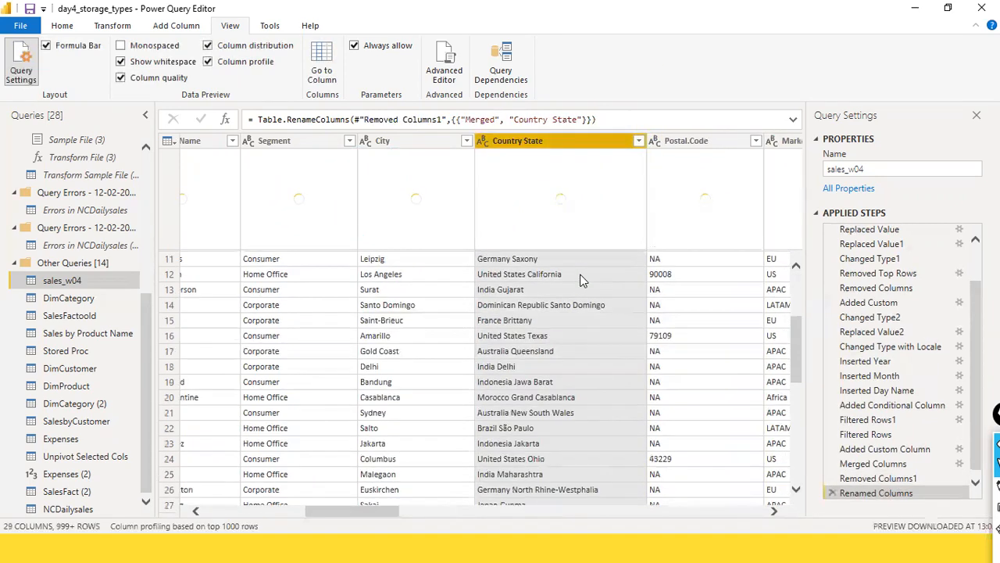
scroll(580, 280, up, 10)
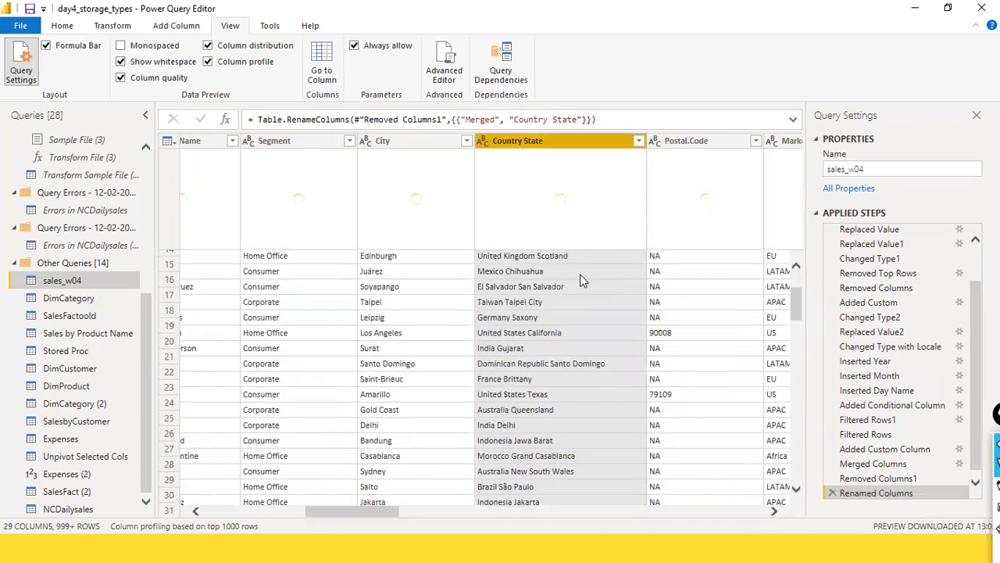
click(155, 28)
click(39, 76)
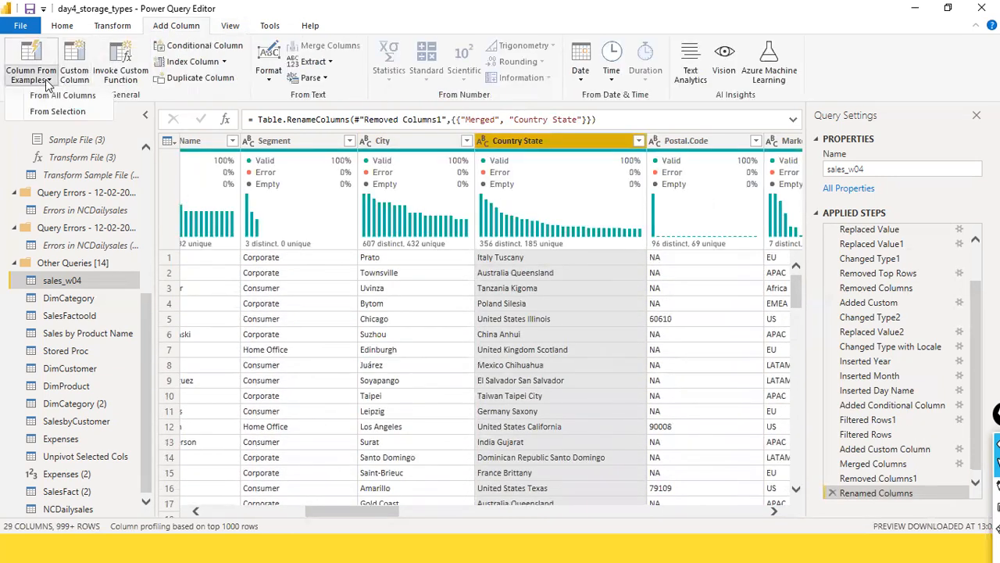
click(44, 114)
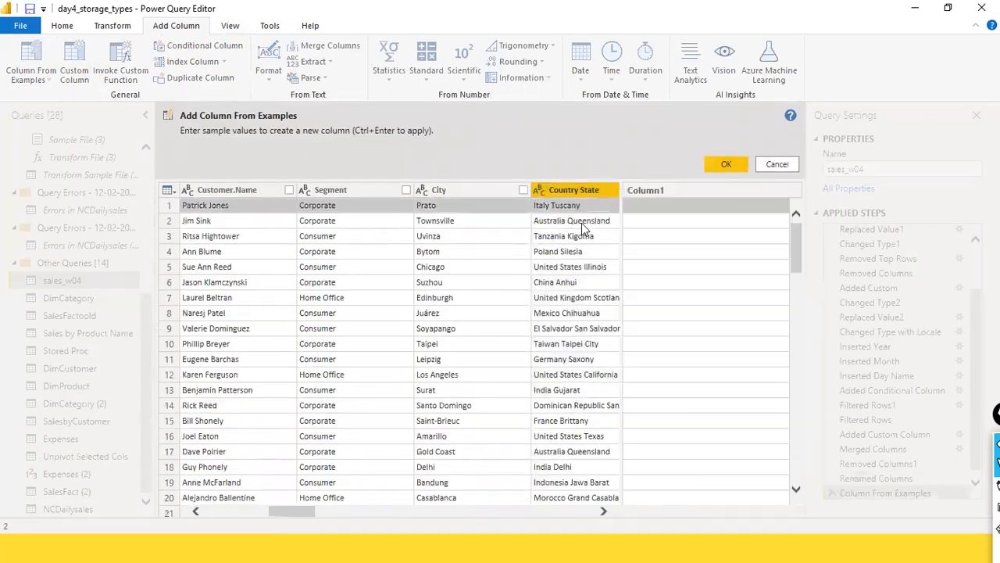
click(634, 207)
text(Italy)
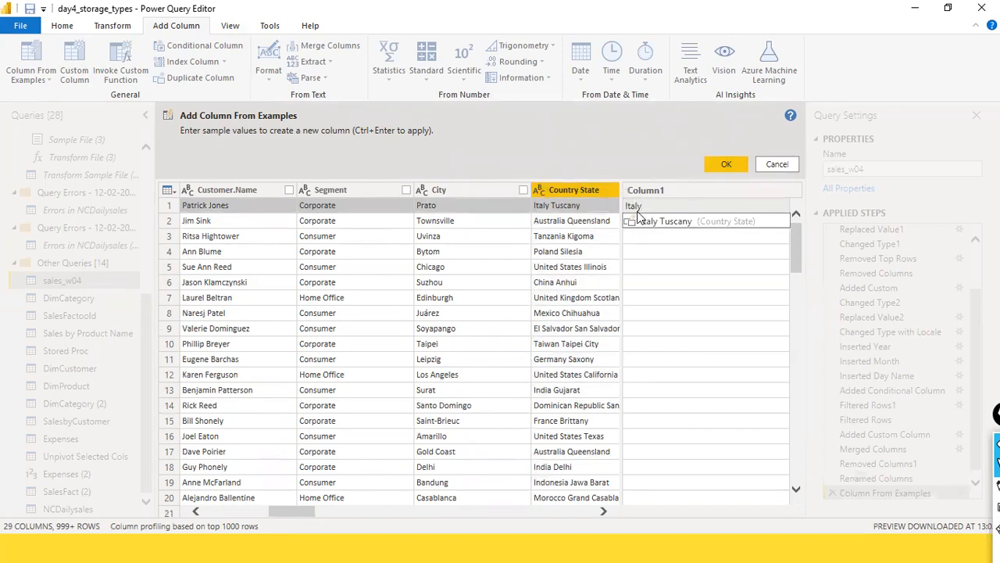
key(Return)
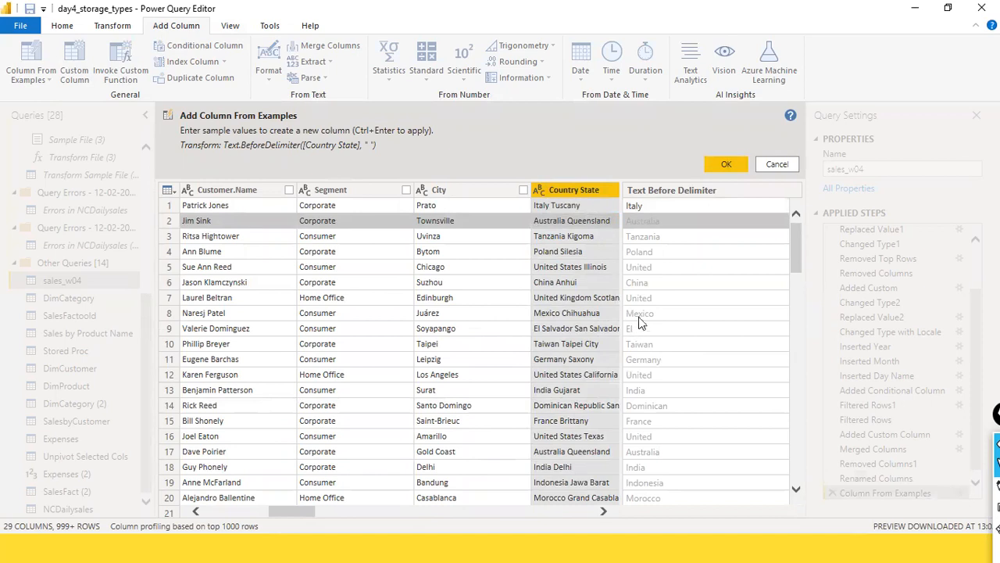
Set the example value in row 7 to United Kingdom.
click(655, 297)
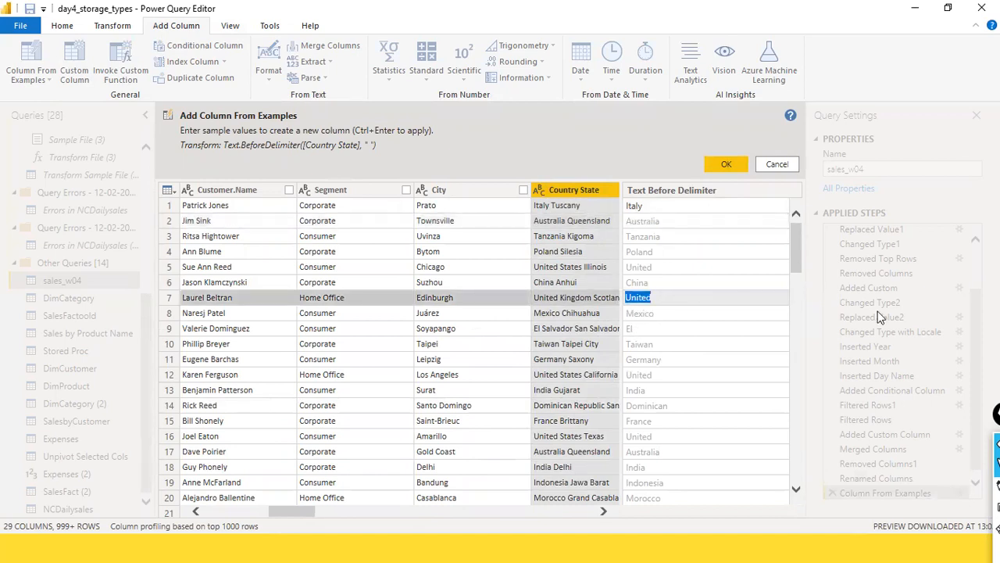
text(United Kingdom)
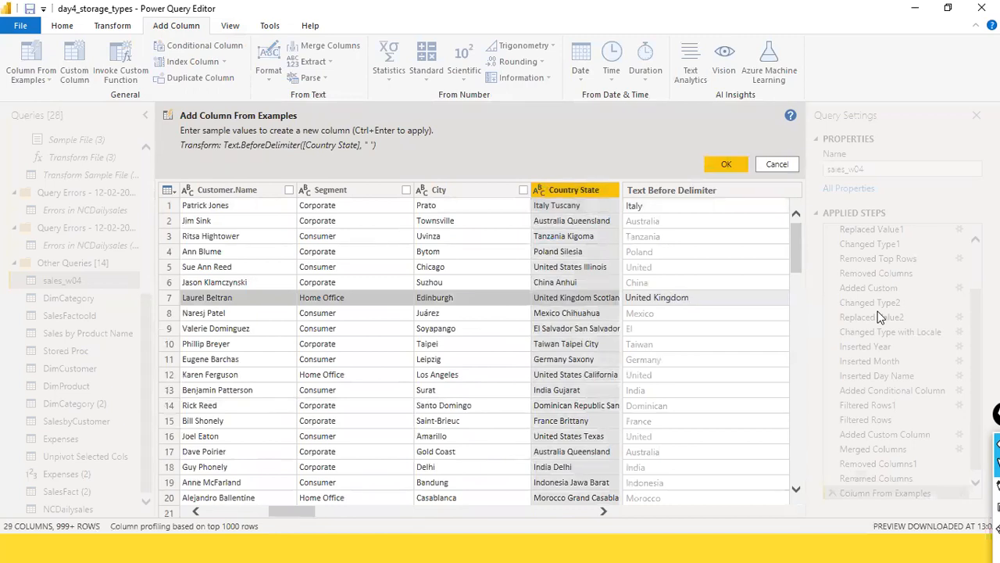
key(Return)
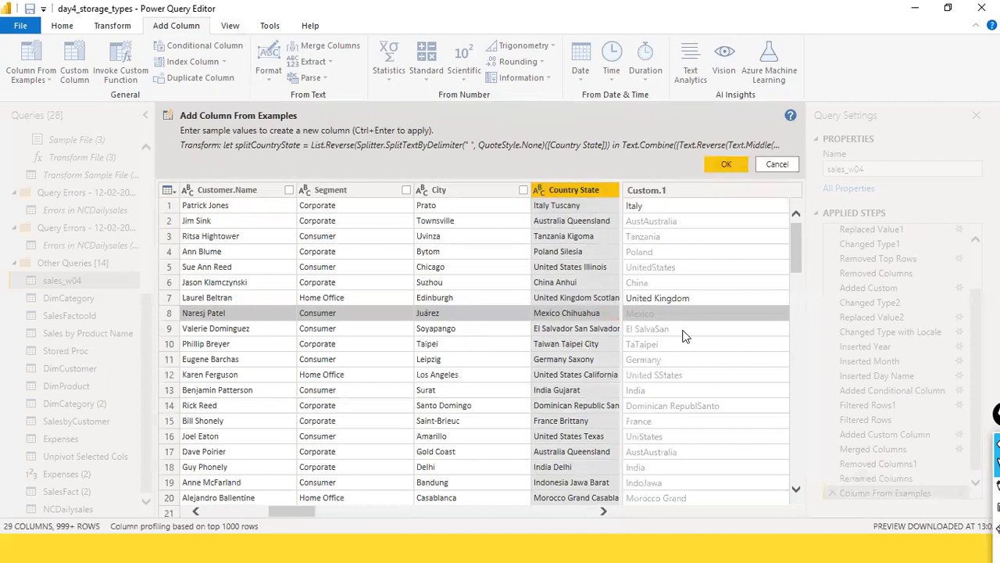
Correct the example value in row 9 to El Salvador.
click(651, 328)
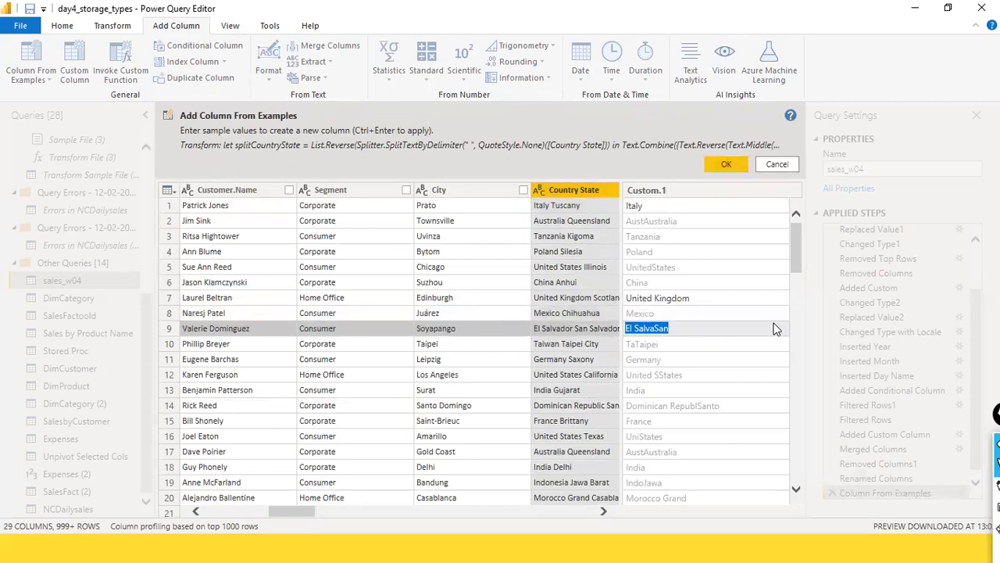
click(774, 324)
key(BackSpace)
key(BackSpace)
key(BackSpace)
key(BackSpace)
text(ador)
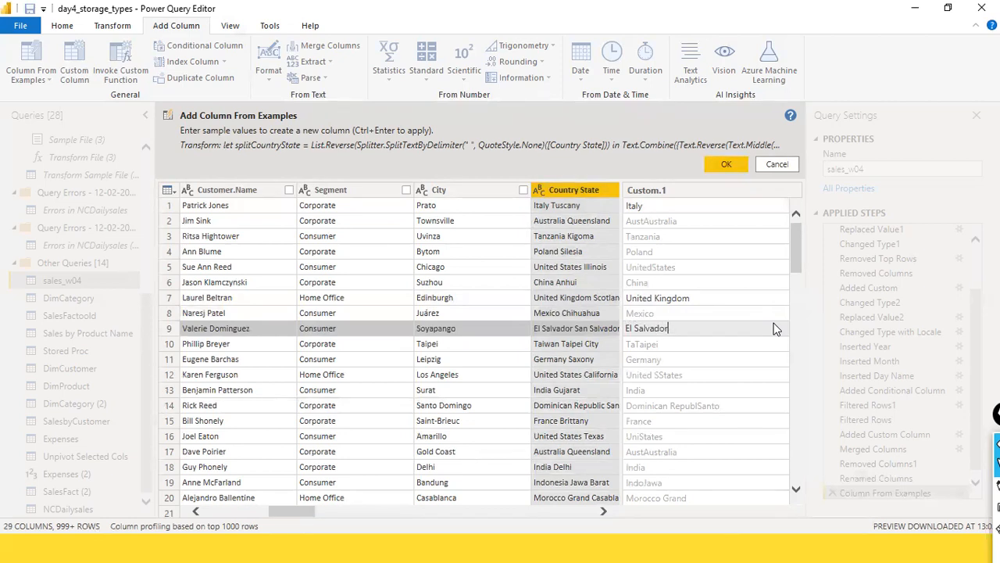
key(Return)
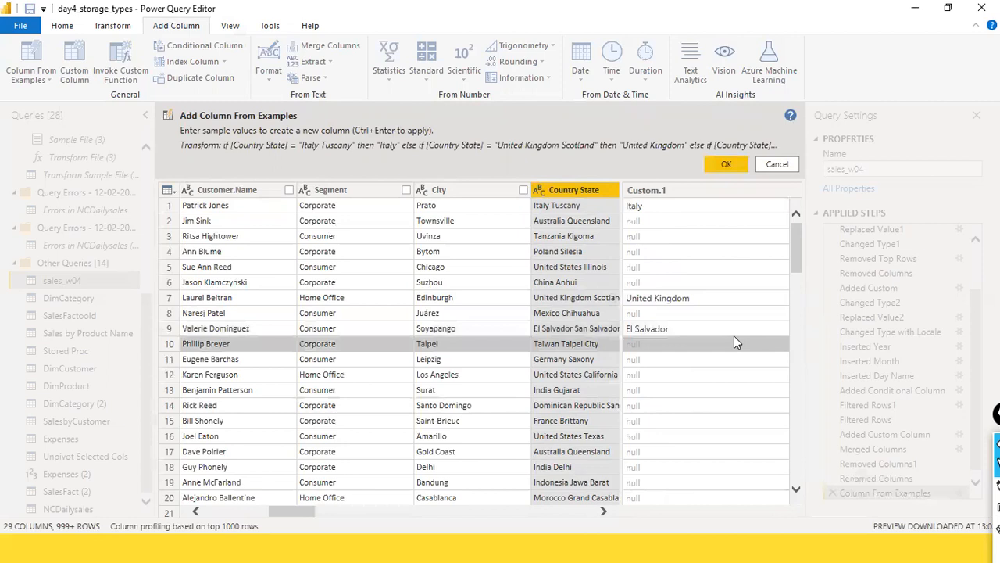
click(676, 329)
click(677, 328)
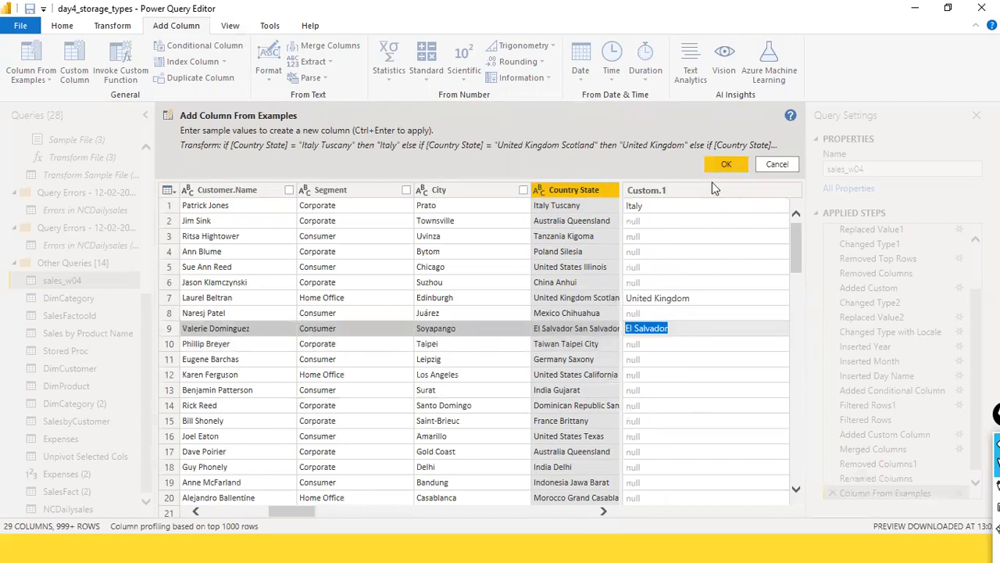
key(Return)
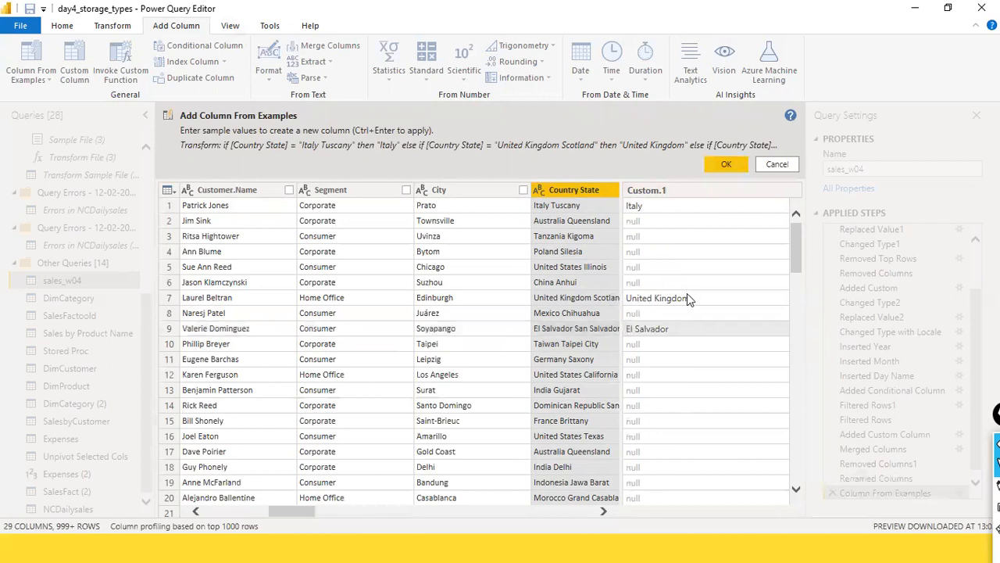
Set the example values to Australia in row 2 and Tanzania in row 3.
double_click(650, 222)
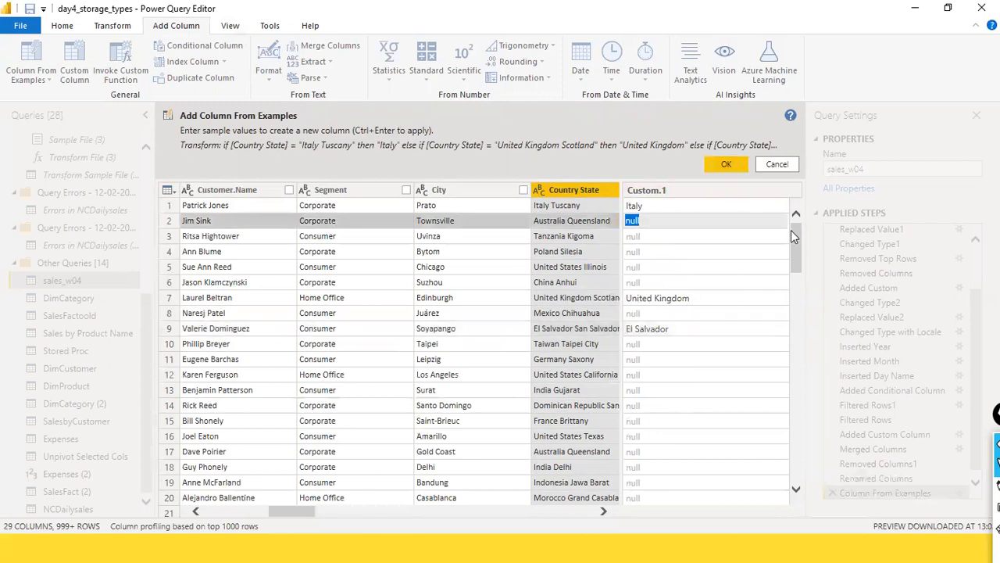
text(Australia)
key(Return)
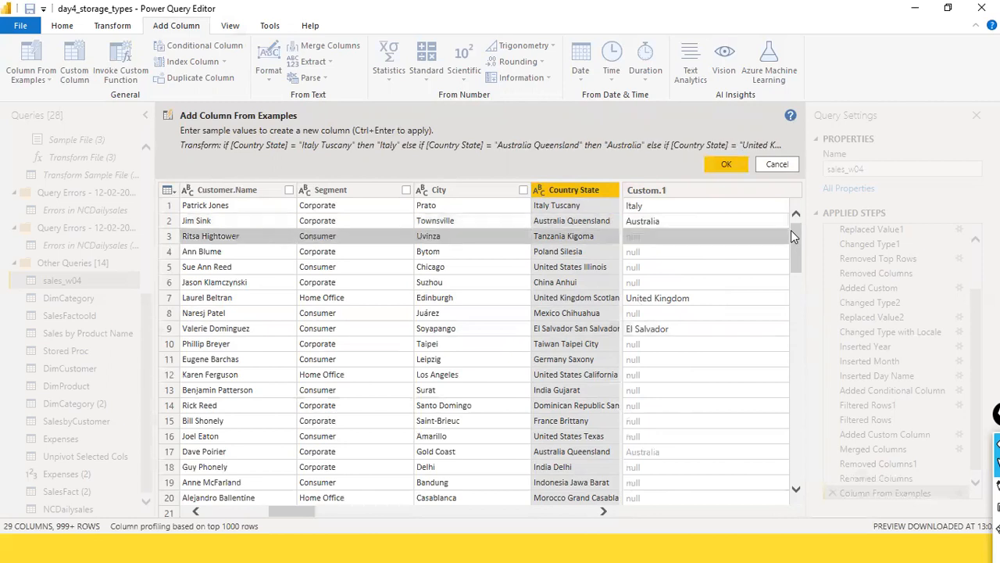
text(Tanzania)
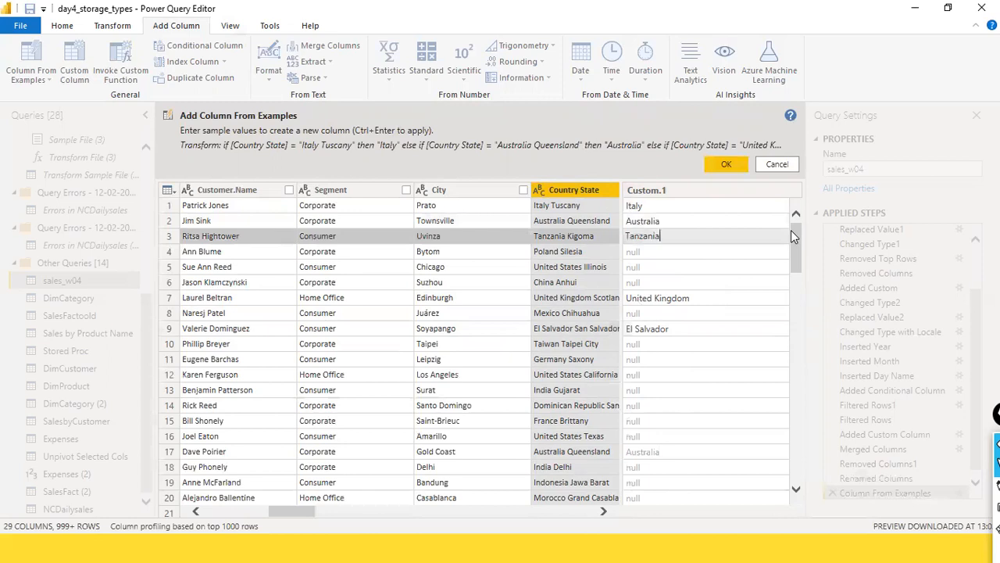
key(Return)
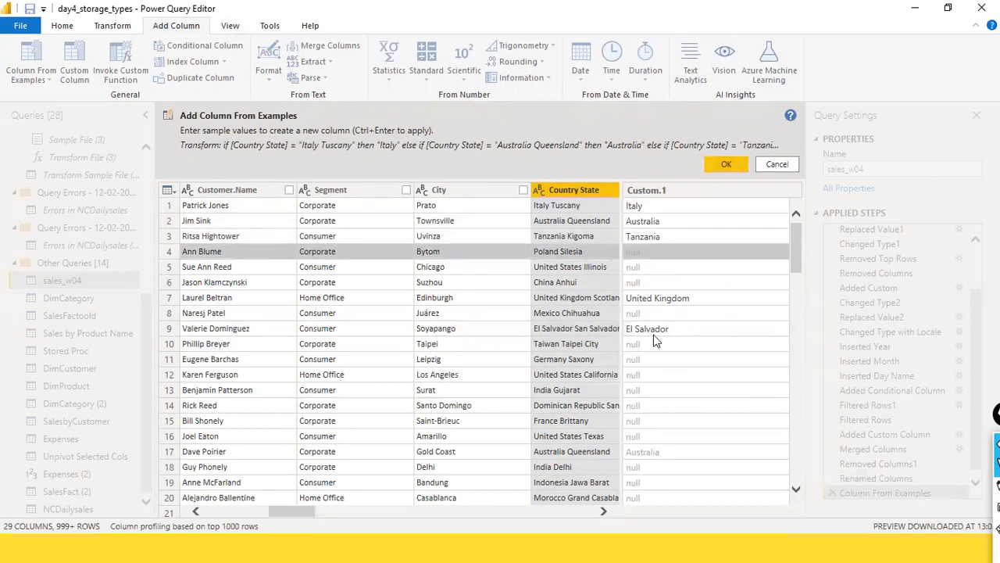
Clear the example value in row 9 and set the example in row 4 to Poland.
click(764, 330)
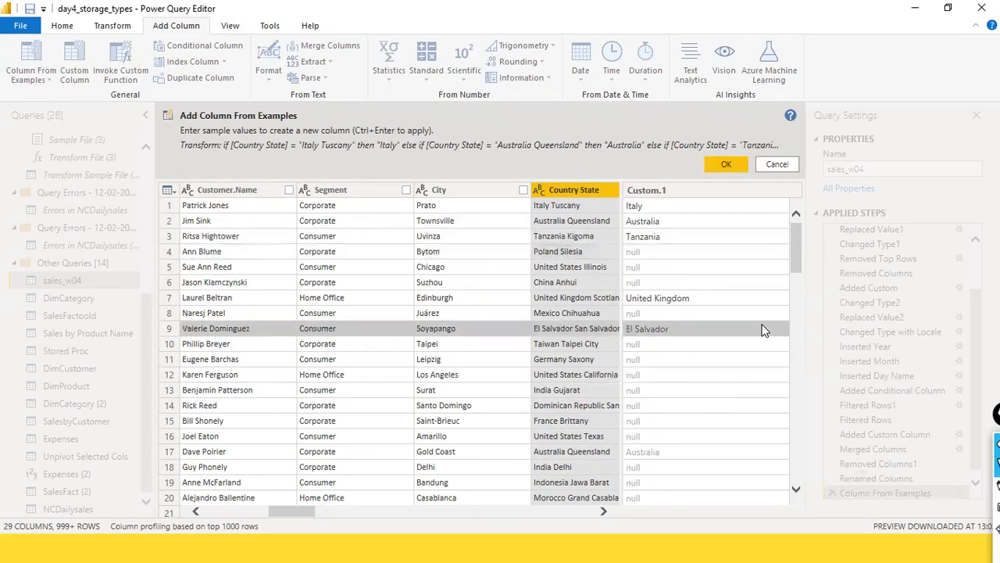
key(Delete)
click(686, 255)
text(Poland)
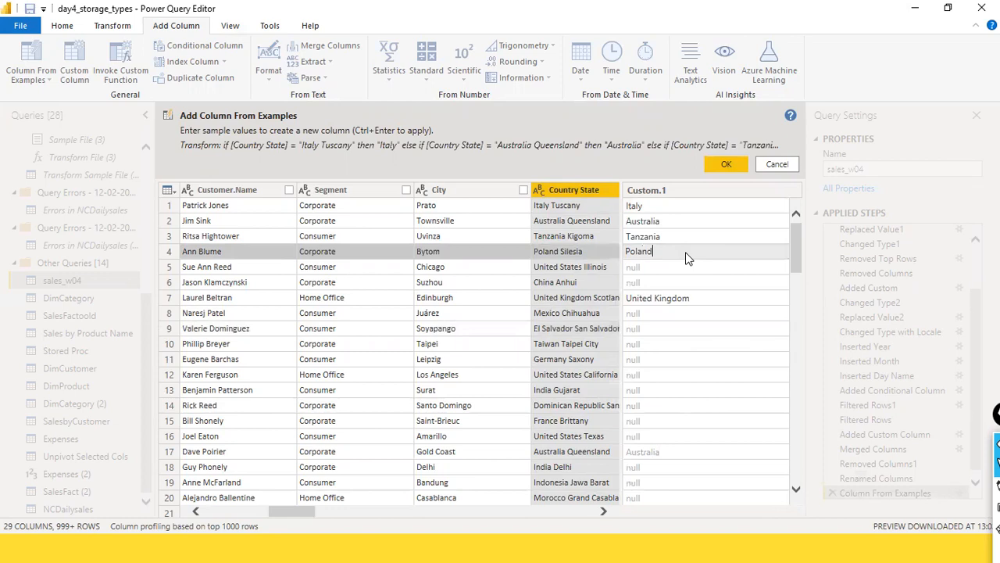
key(Return)
Set the example value in row 6 to China.
scroll(669, 366, down, 4)
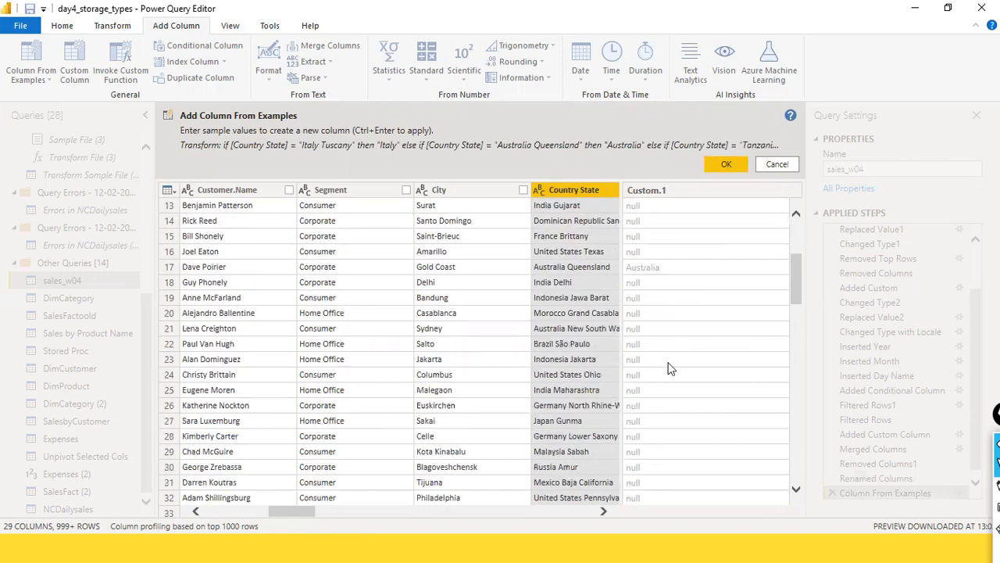
scroll(668, 367, up, 4)
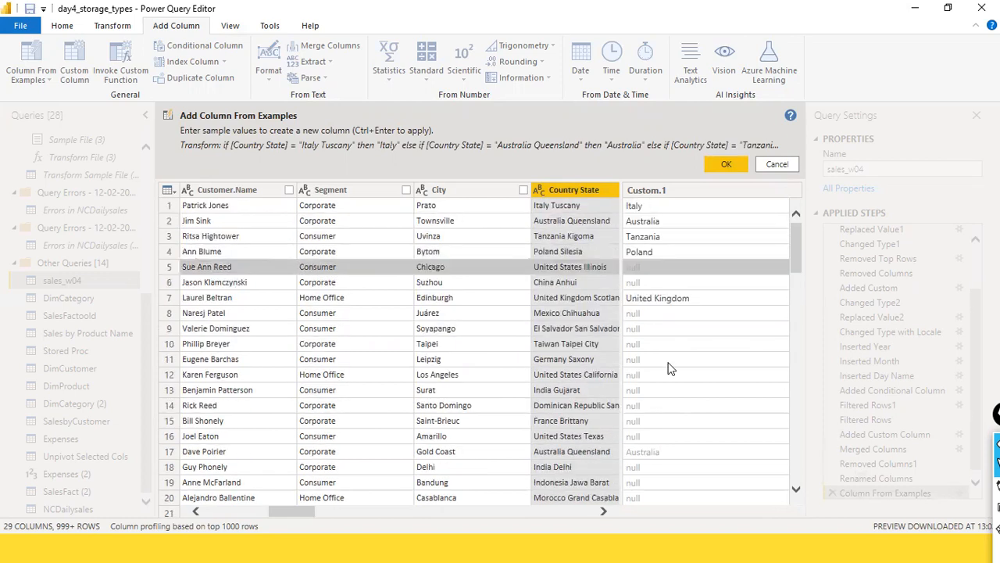
click(672, 282)
text(China)
key(Return)
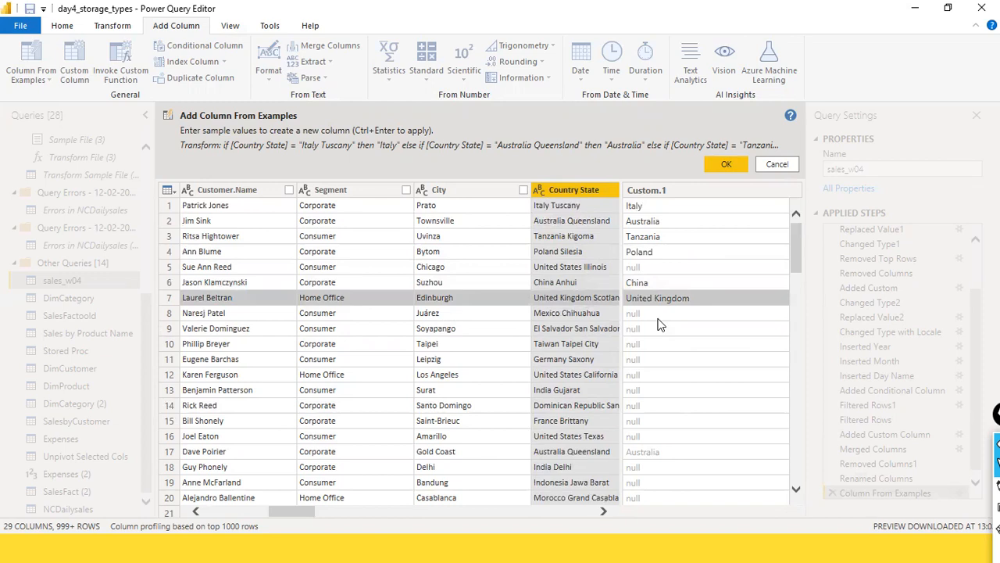
Enter Mexico as the example value for row 8 and discard the column from examples.
click(661, 315)
text(Mexico)
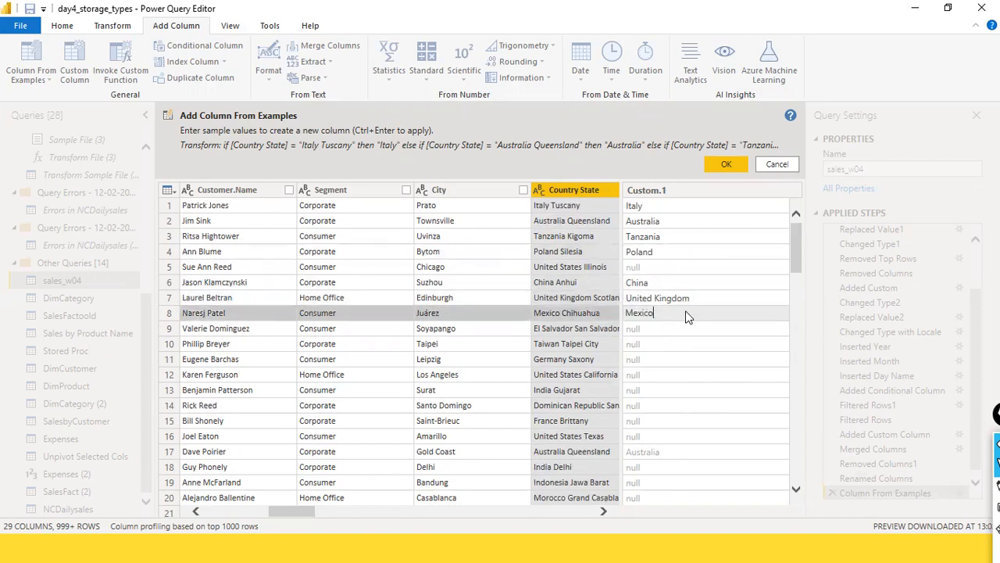
key(Return)
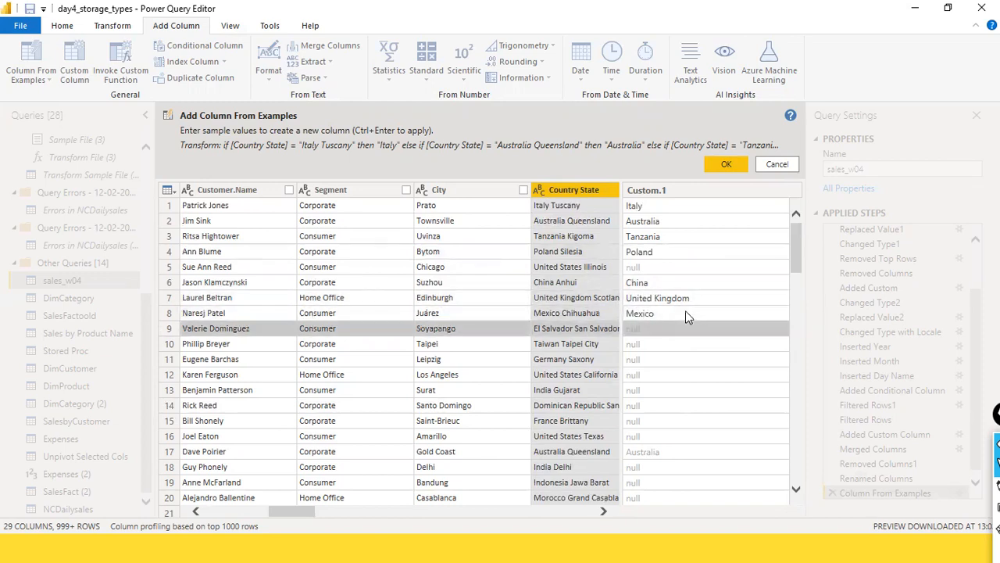
scroll(692, 355, down, 9)
scroll(691, 355, up, 8)
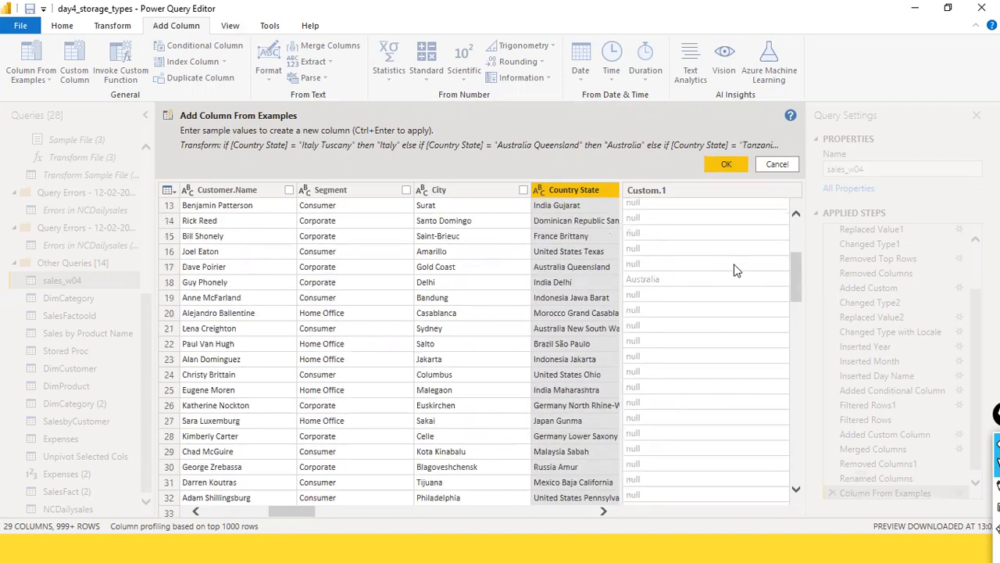
click(764, 165)
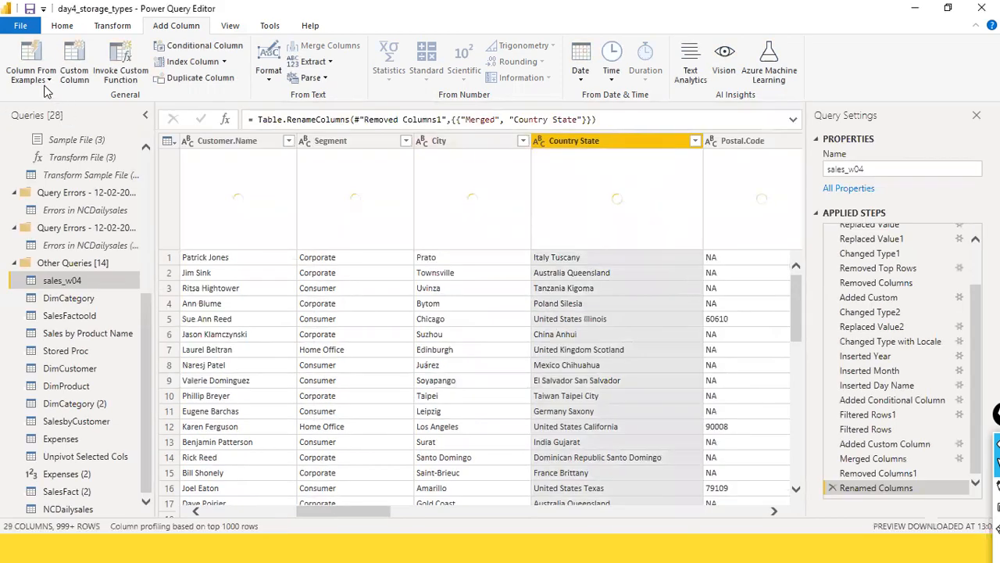
Start a column from examples based on all columns, with Italy for row 1 and Australia for row 2.
click(47, 78)
click(58, 94)
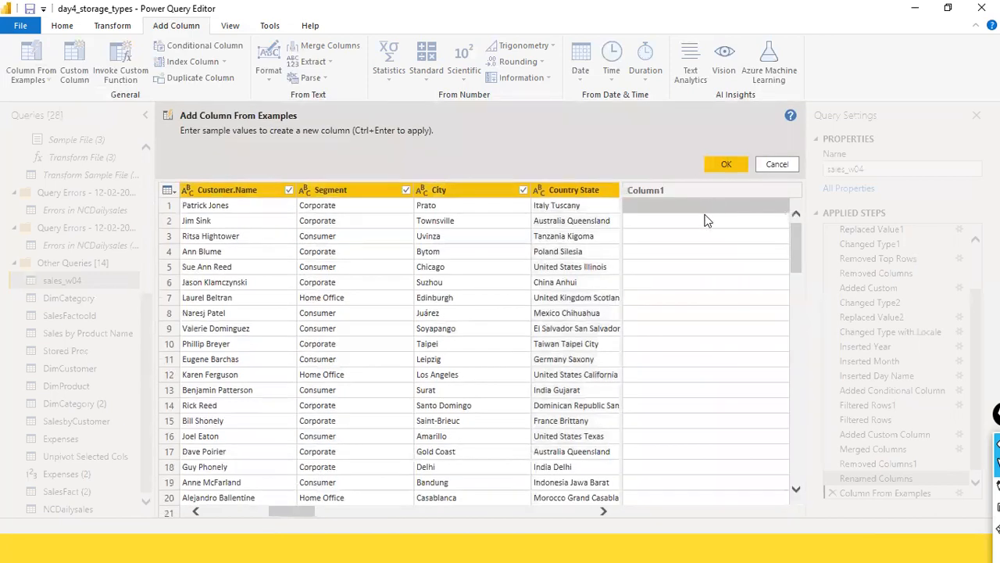
click(732, 204)
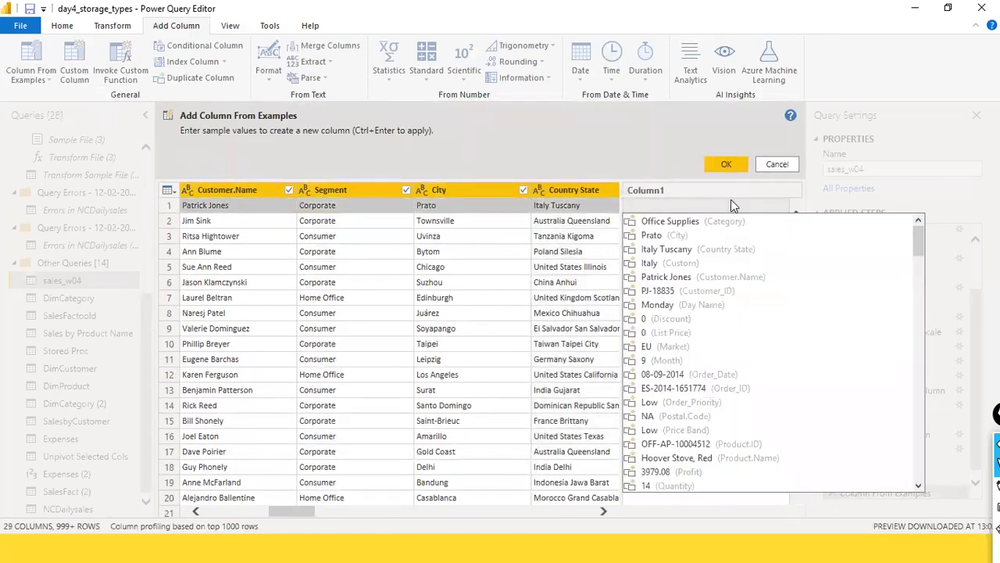
text(Italy)
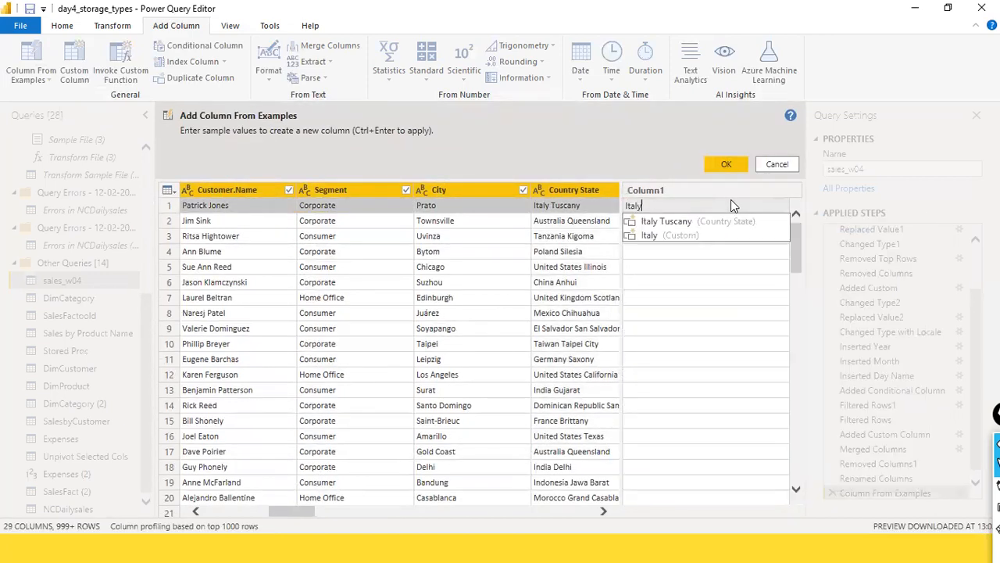
key(Return)
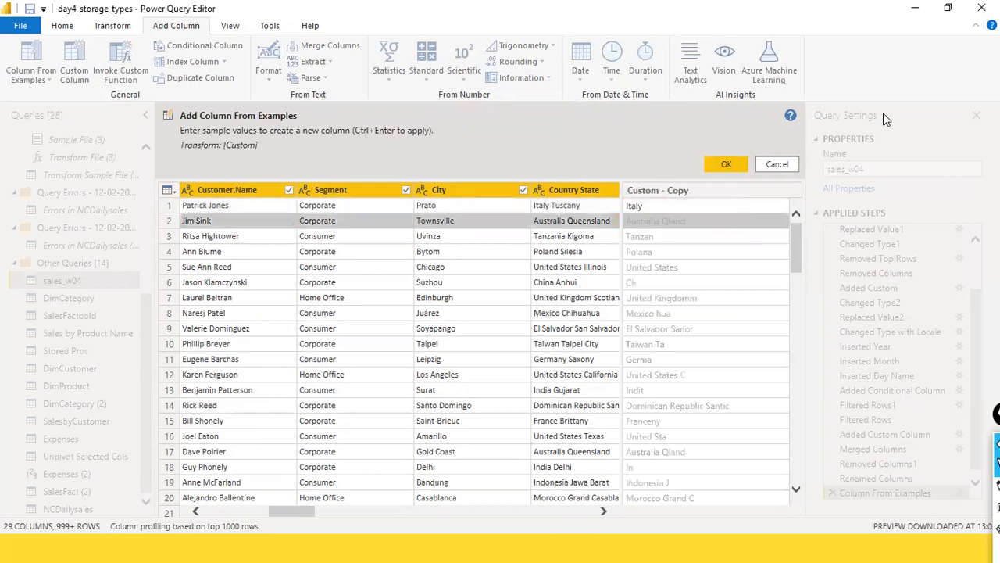
click(695, 220)
text(Australia)
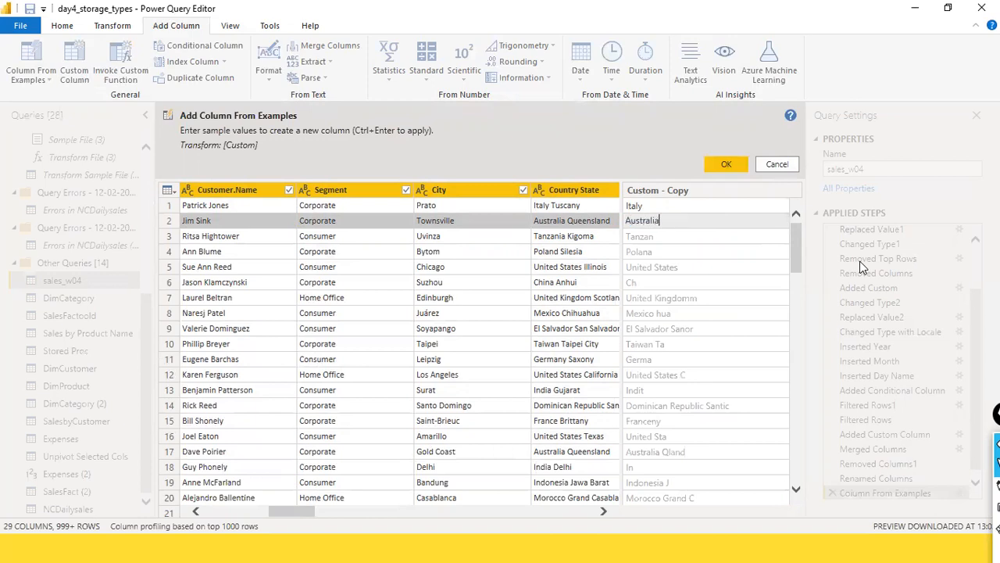
key(Return)
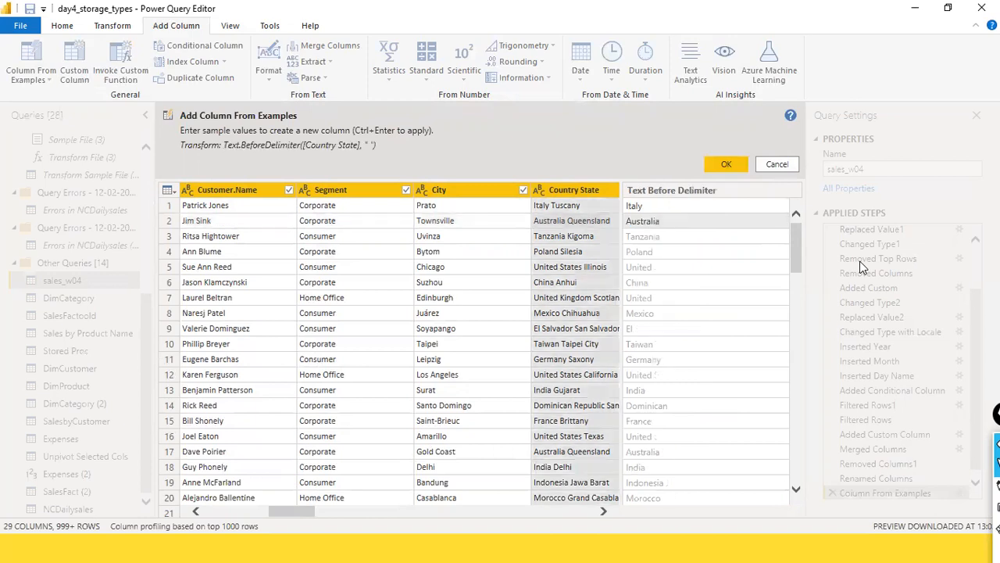
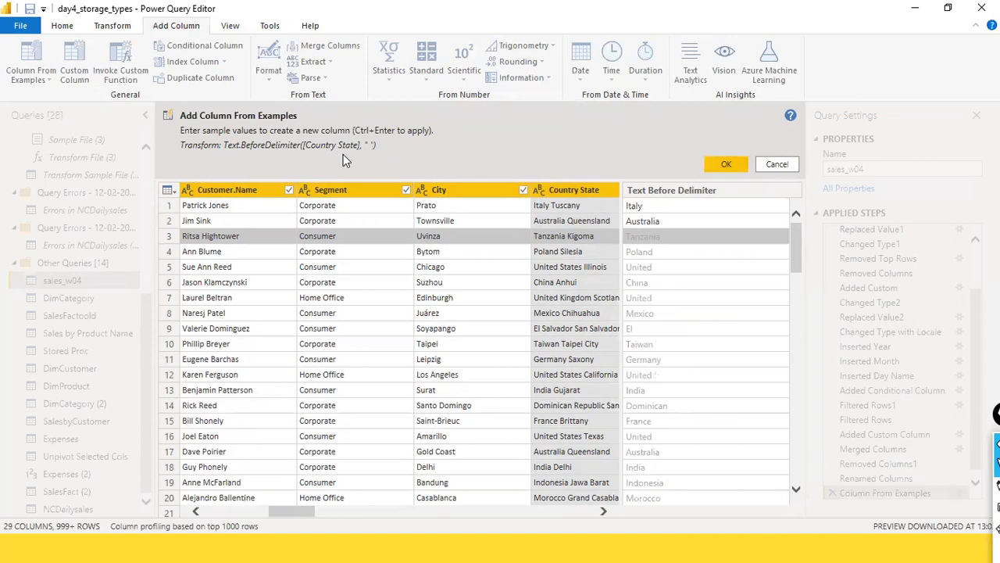
Enter United States as the example value for row 5.
click(659, 268)
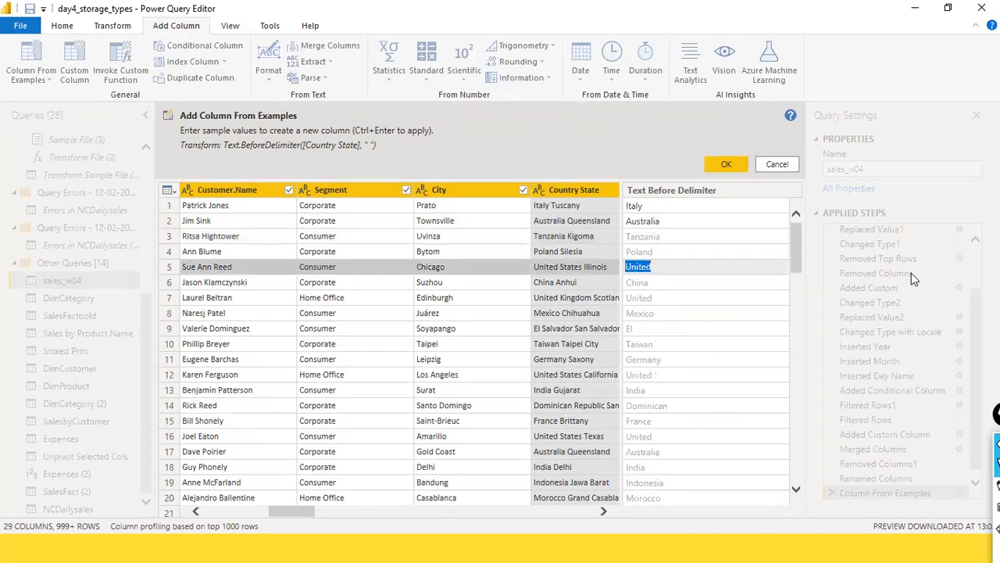
key(Right)
text(States)
key(Return)
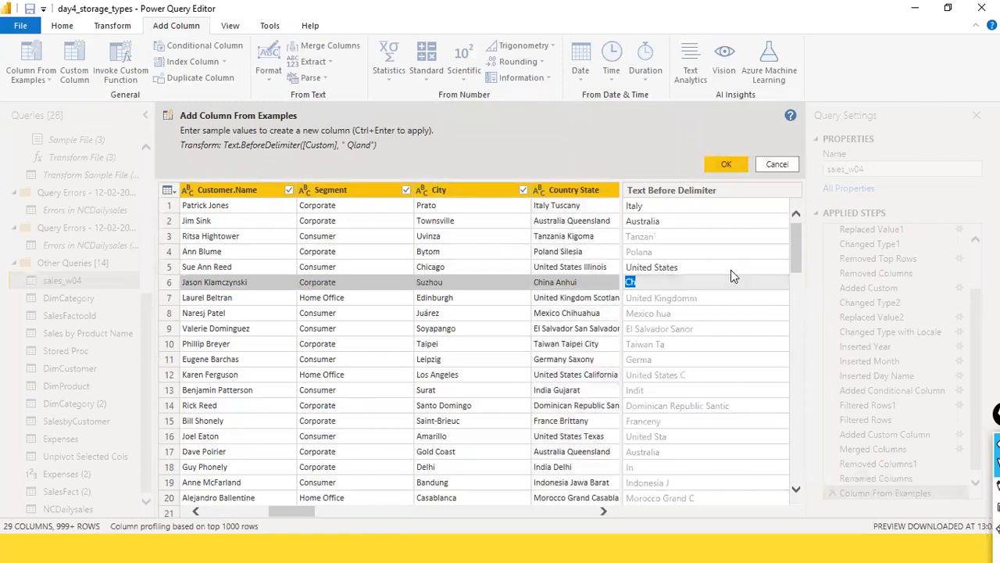
Enter China as the example value for row 6 and United Kingdom for row 7.
text(China)
key(Return)
text(Unite)
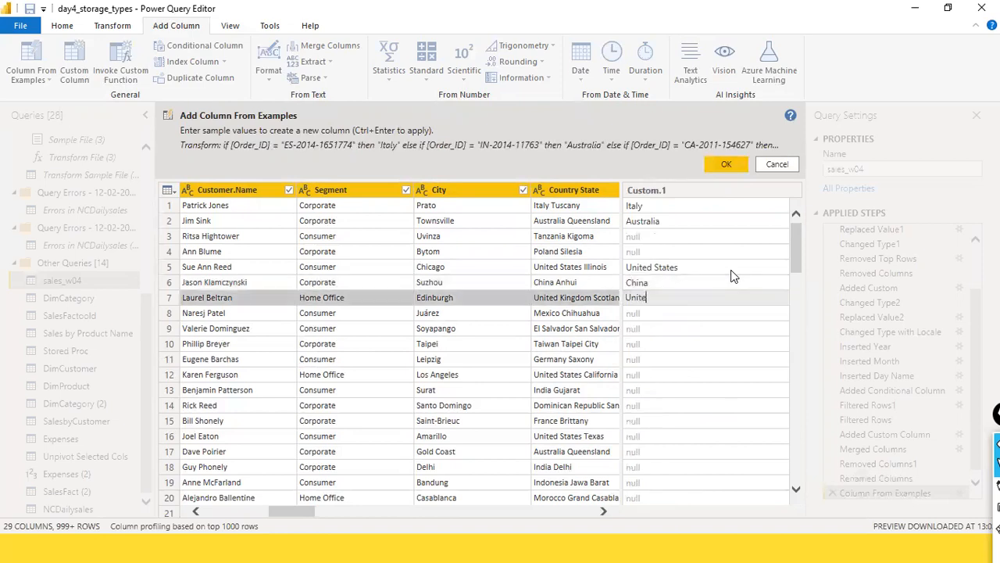
text(d Kingdom)
key(Return)
scroll(700, 356, down, 6)
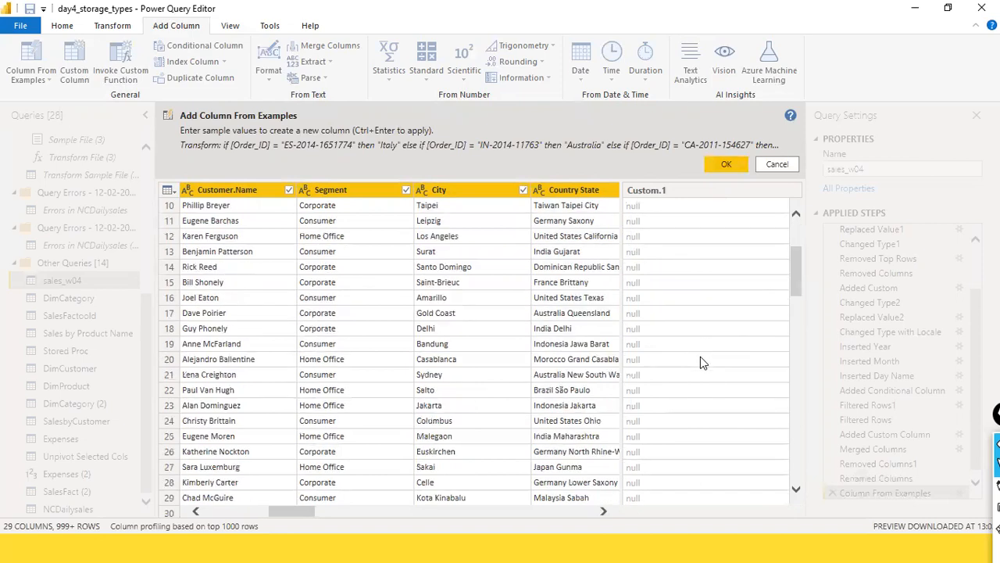
scroll(700, 358, up, 6)
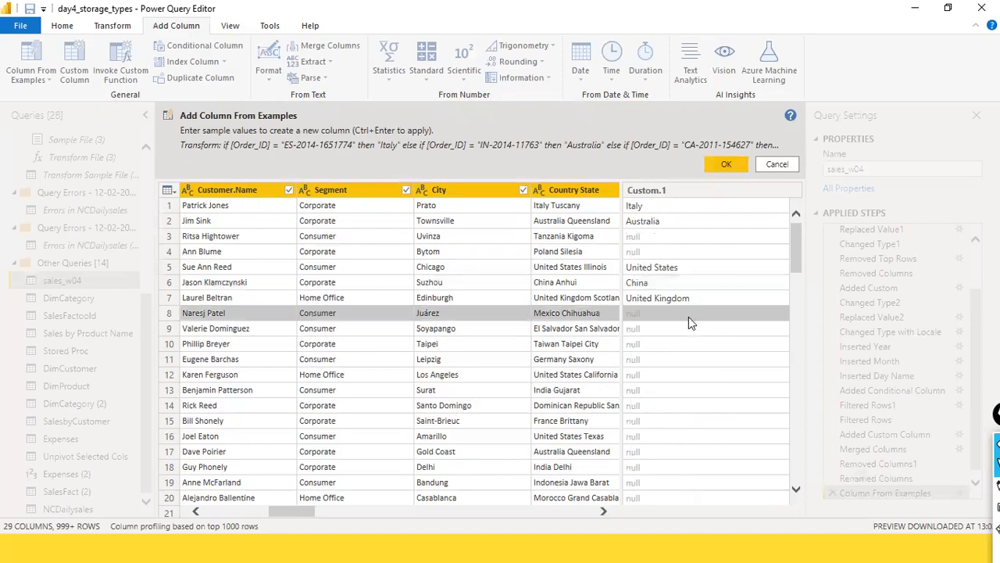
Fill in the example values Tanzania for row 3 and Poland for row 4.
click(688, 317)
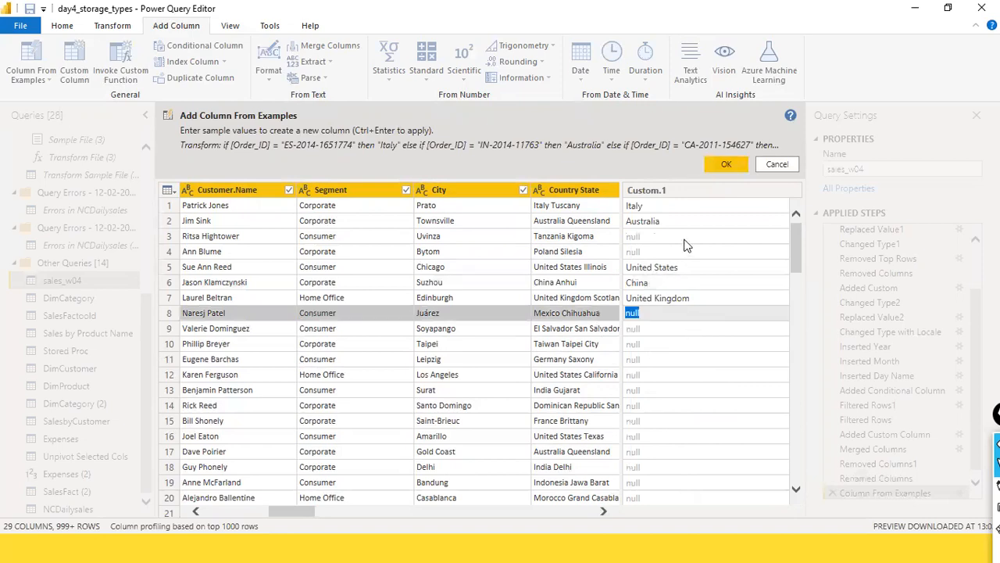
click(652, 234)
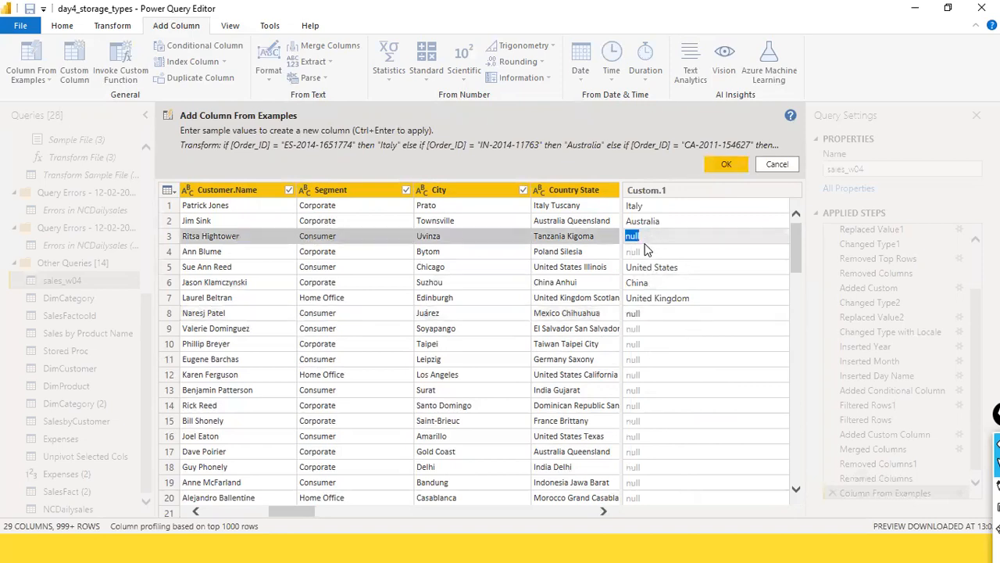
text(Tanzania)
click(645, 250)
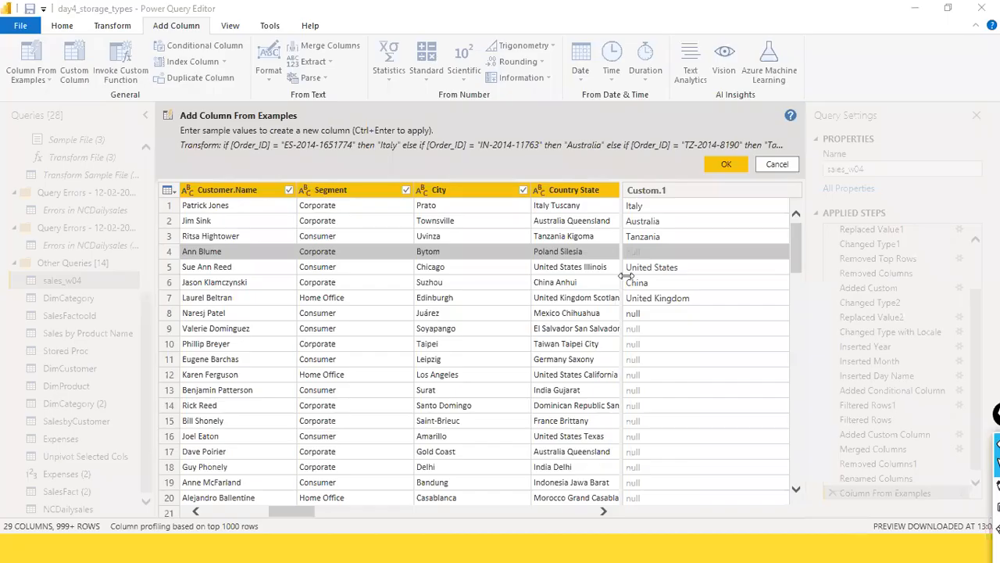
click(668, 252)
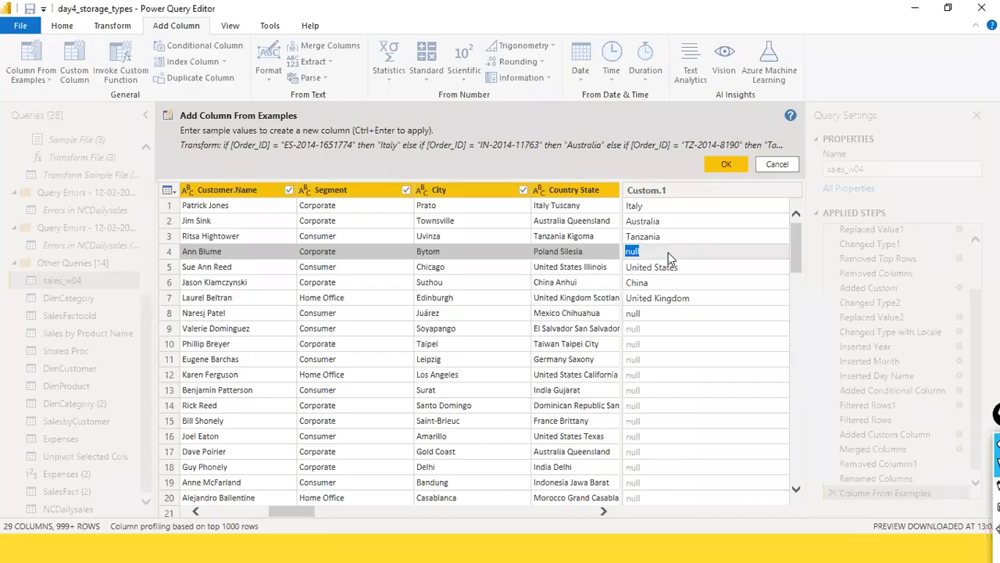
text(Poland)
key(Return)
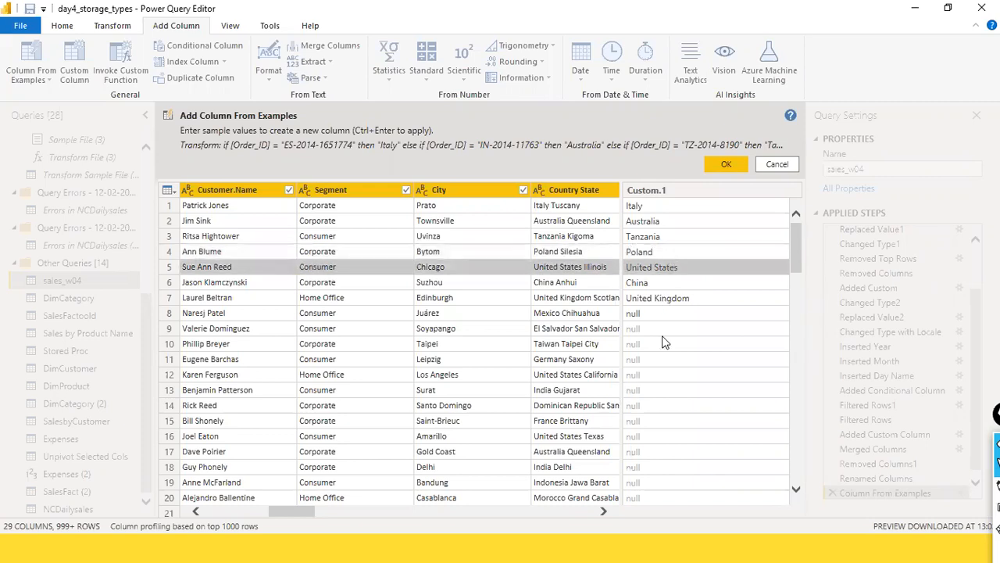
Enter Mexico as the example value for row 8 and discard the column based on all columns.
click(749, 311)
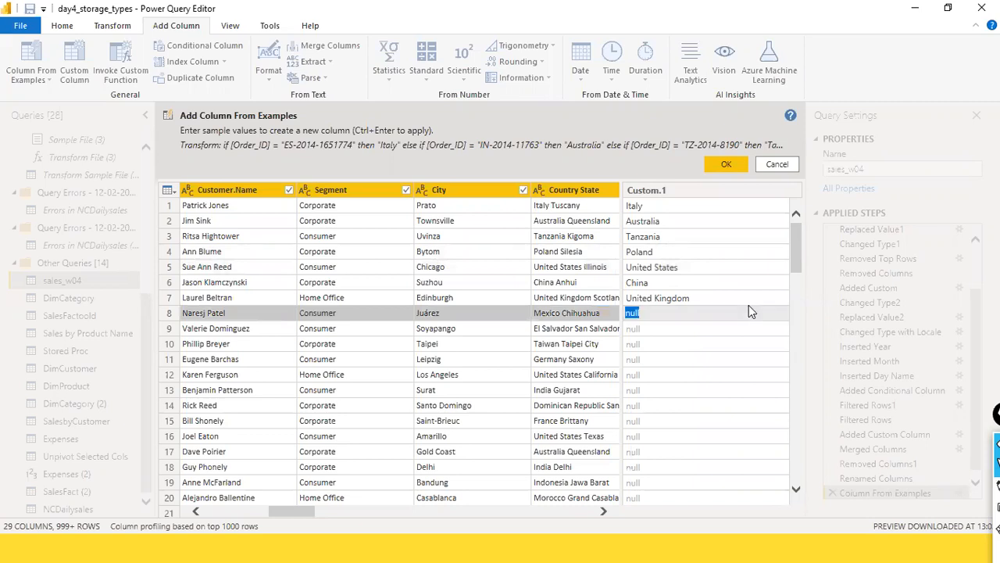
text(Mexico)
key(Return)
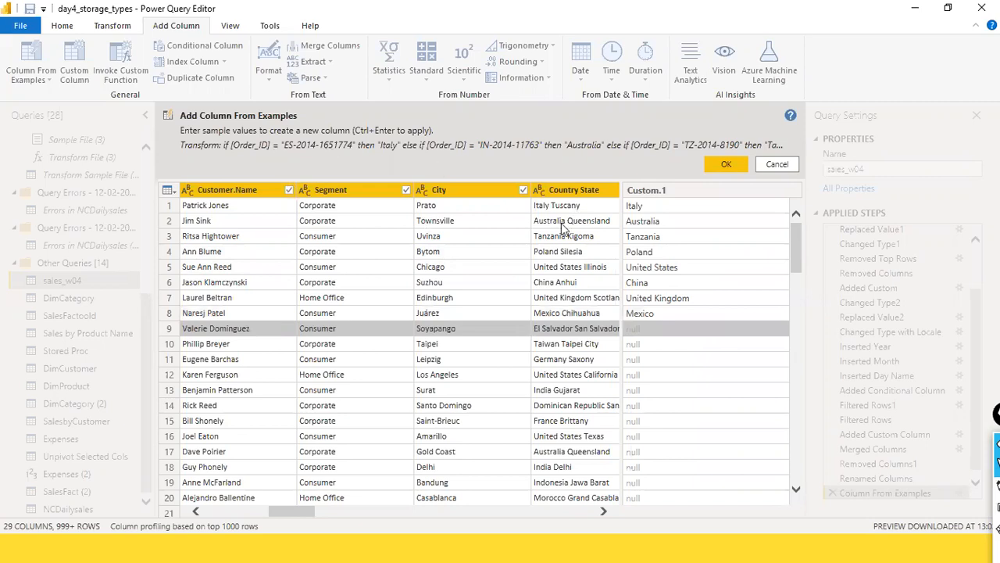
click(571, 192)
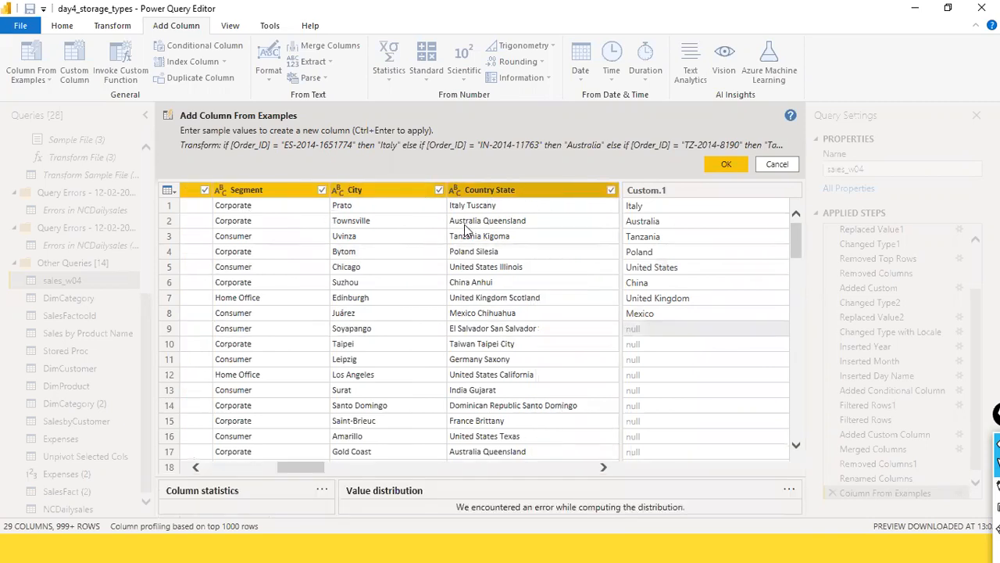
click(716, 164)
click(722, 172)
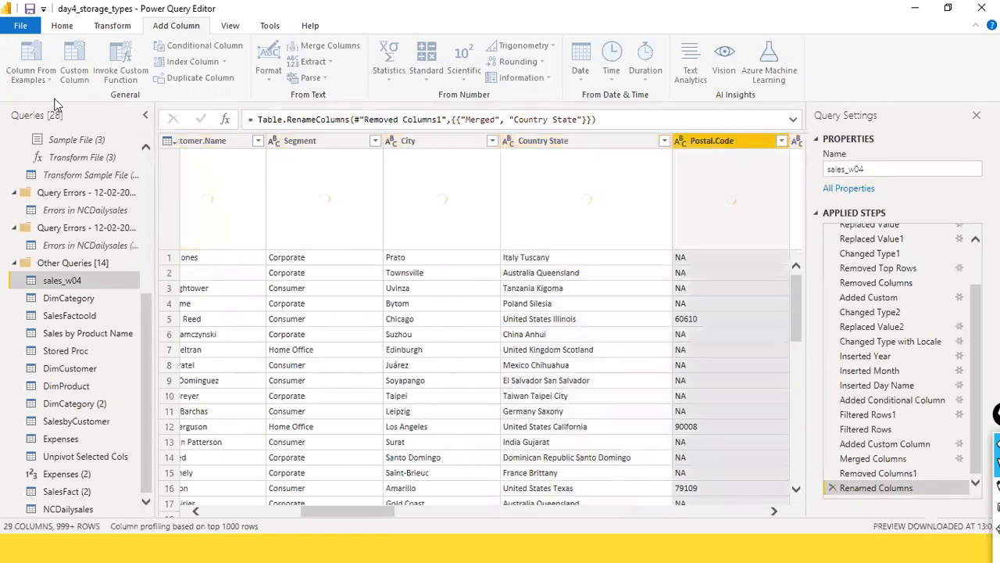
click(49, 81)
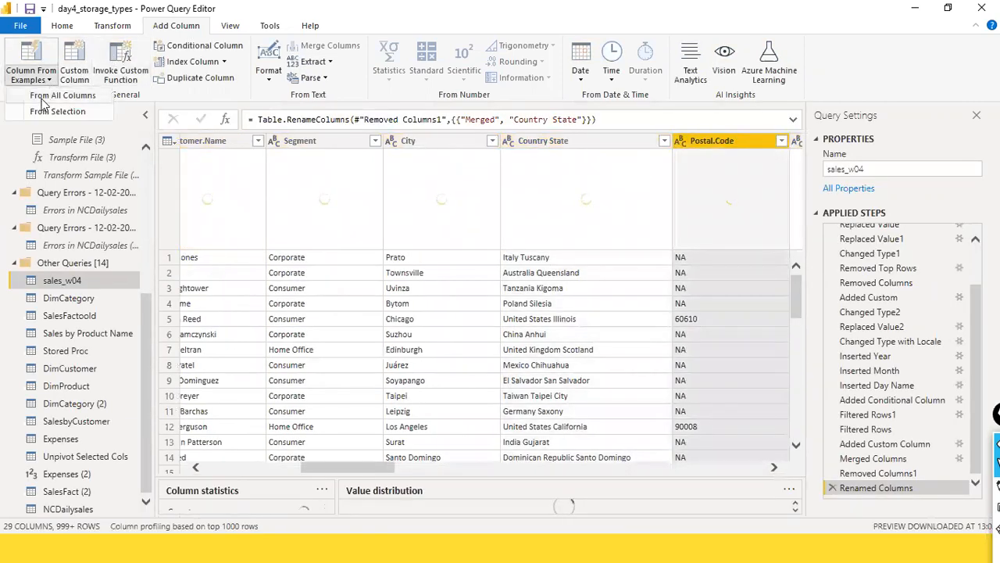
click(57, 111)
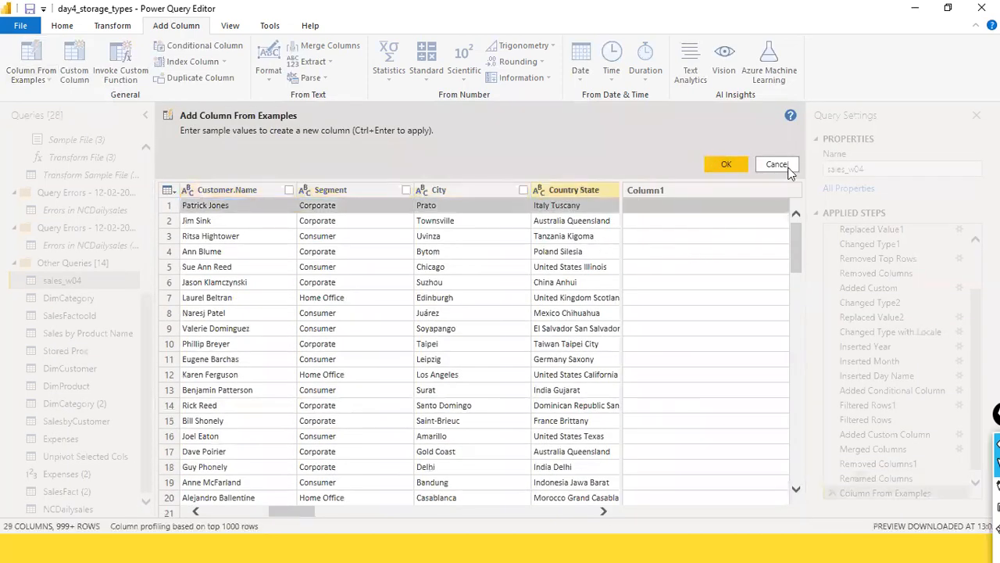
click(729, 164)
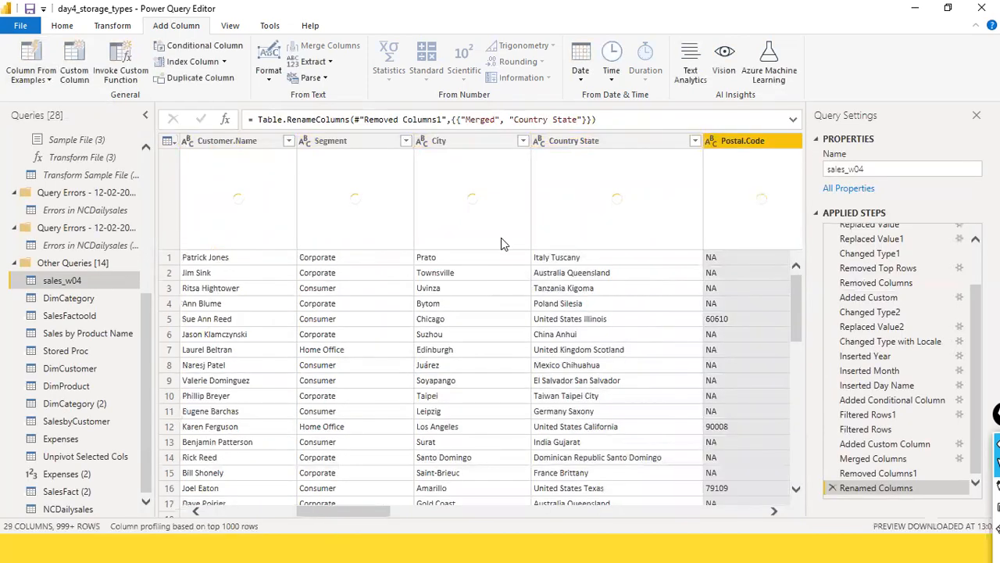
Start a column from examples based only on the Country State column, with Italy as the value for row 1.
click(591, 139)
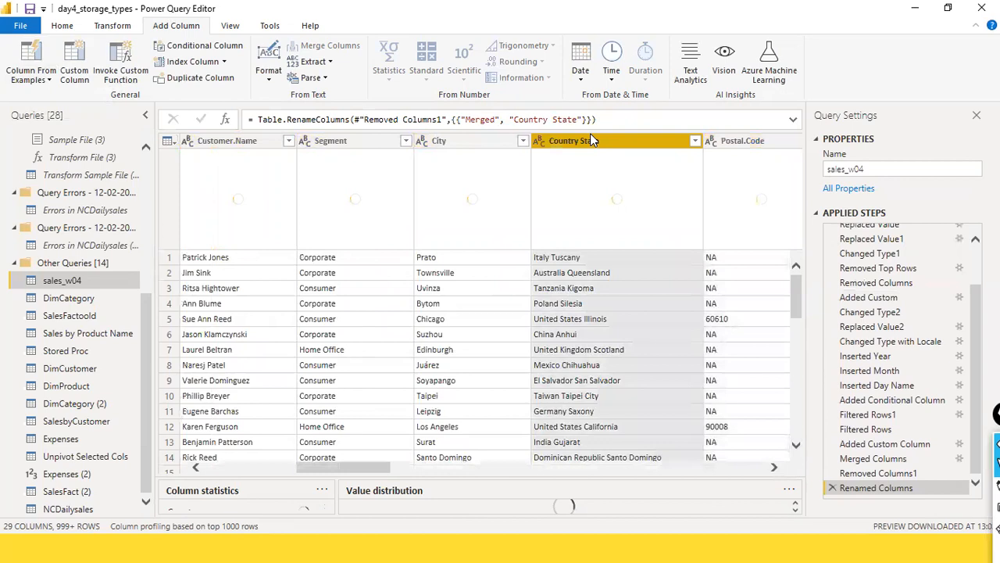
click(47, 78)
click(43, 112)
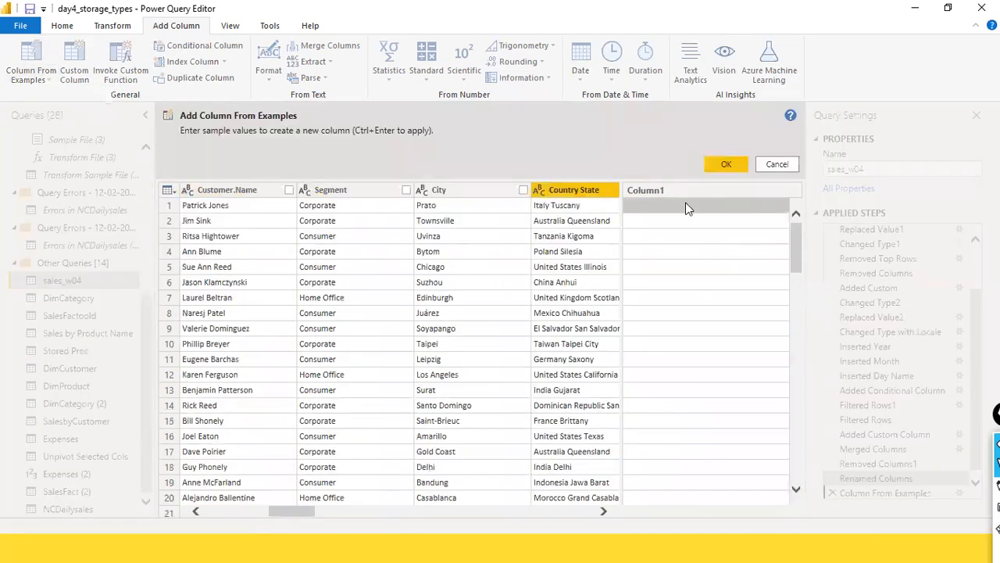
double_click(695, 205)
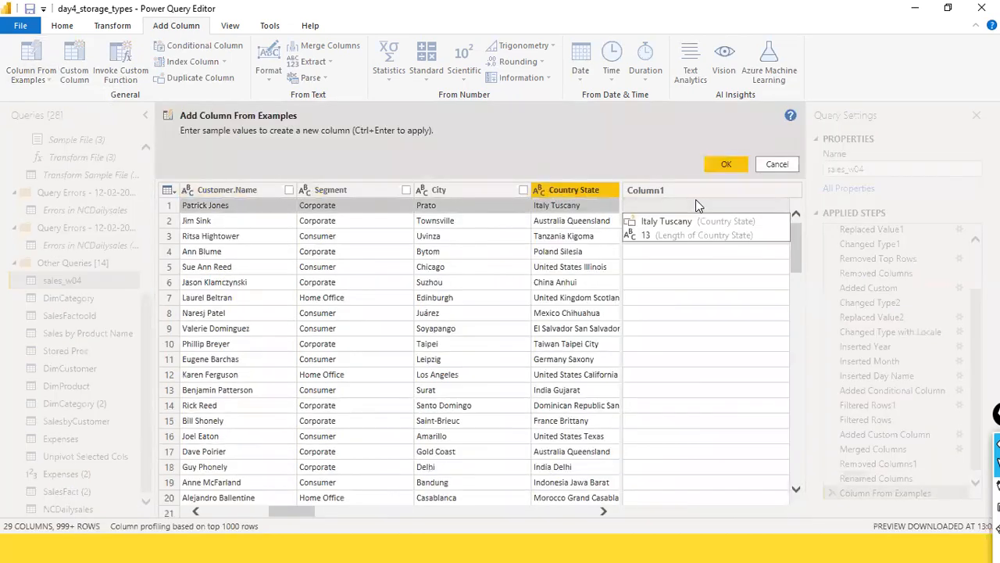
text(Itay)
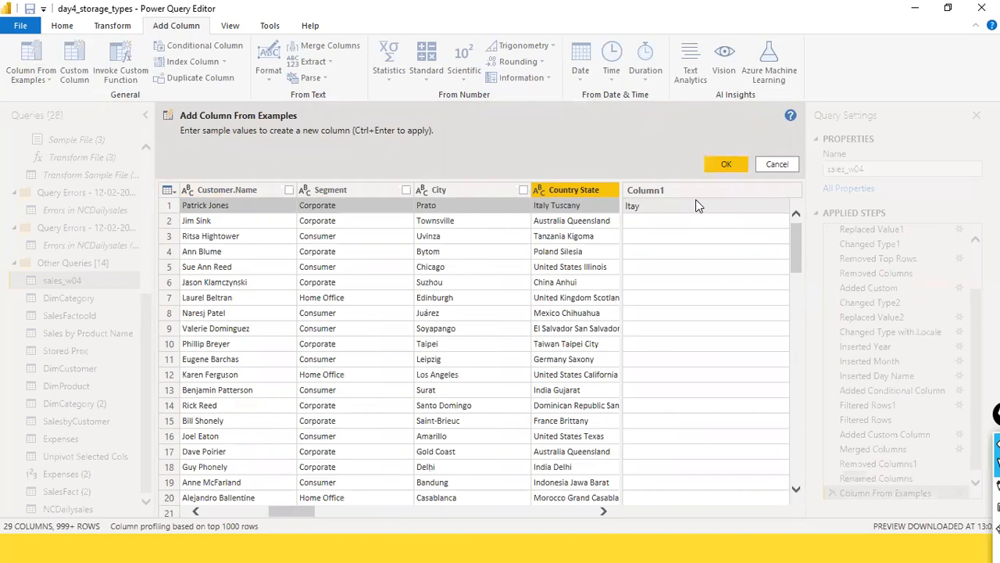
key(BackSpace)
text(ly)
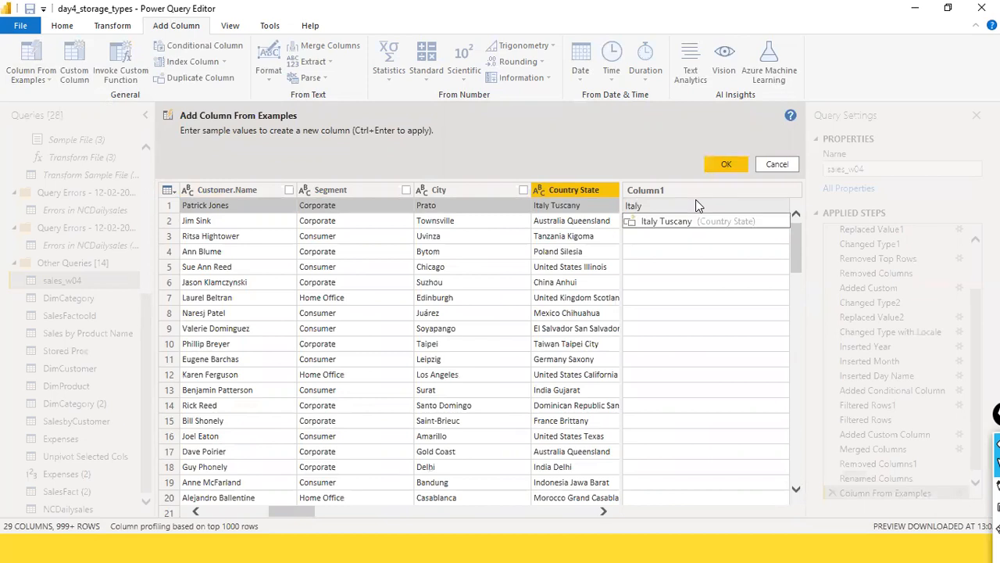
key(Return)
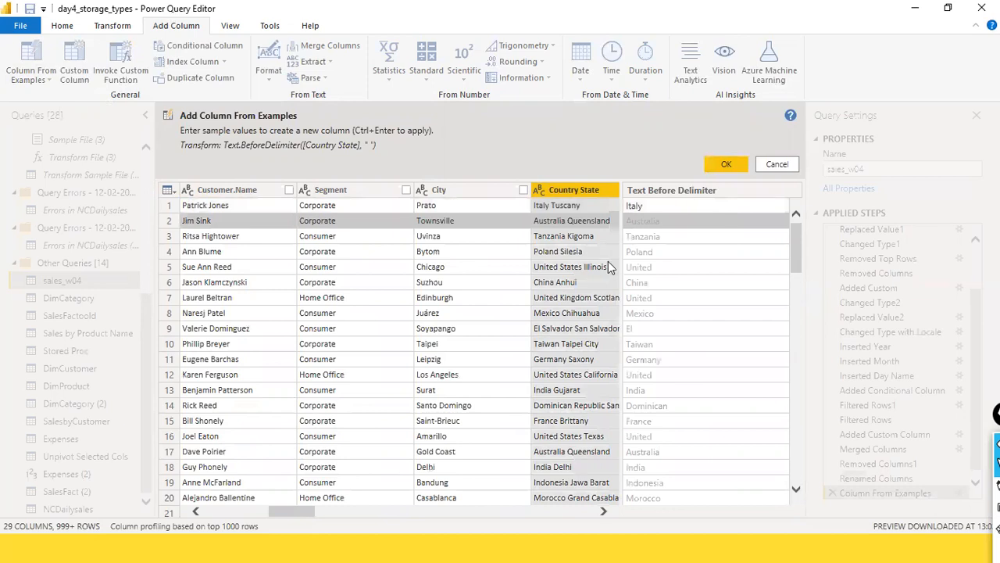
Enter United States as the example value for row 5 and China for row 6.
click(651, 270)
text(Un)
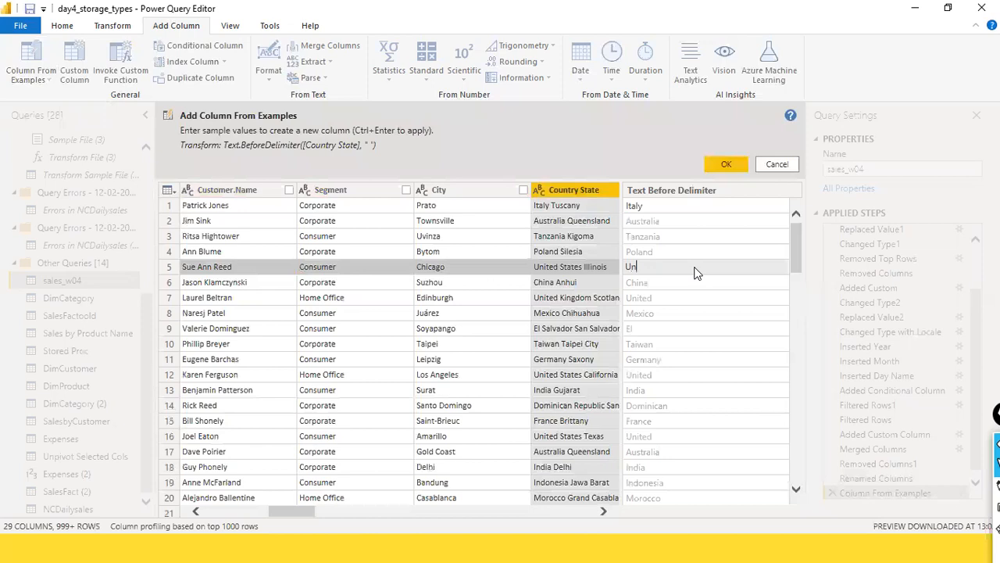
text(ited States)
key(Return)
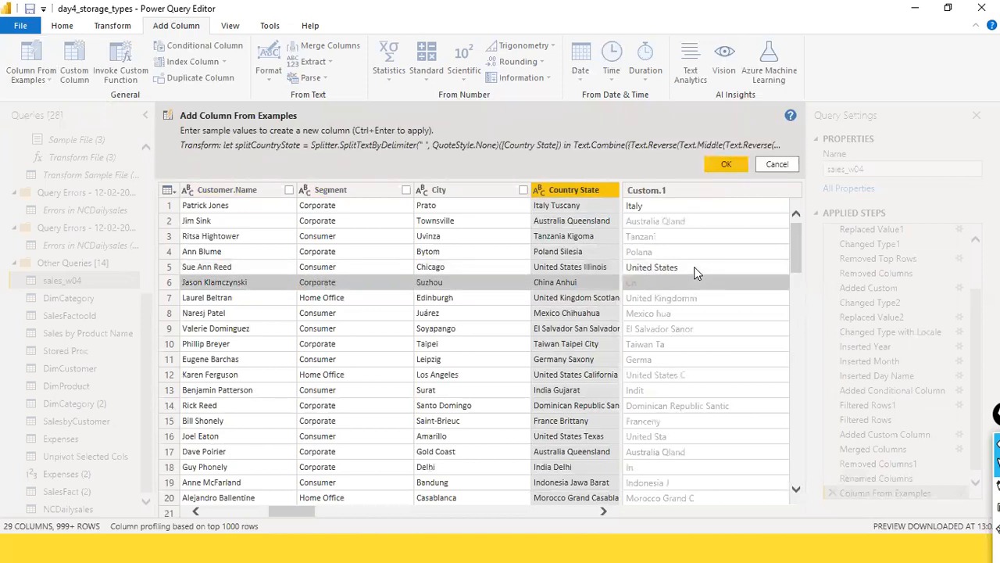
click(630, 282)
text(China)
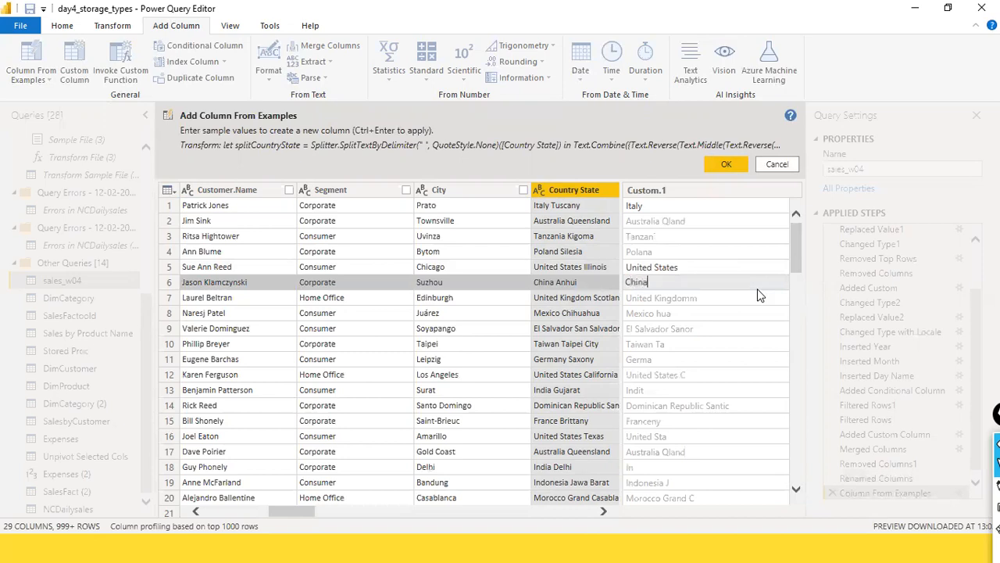
key(Return)
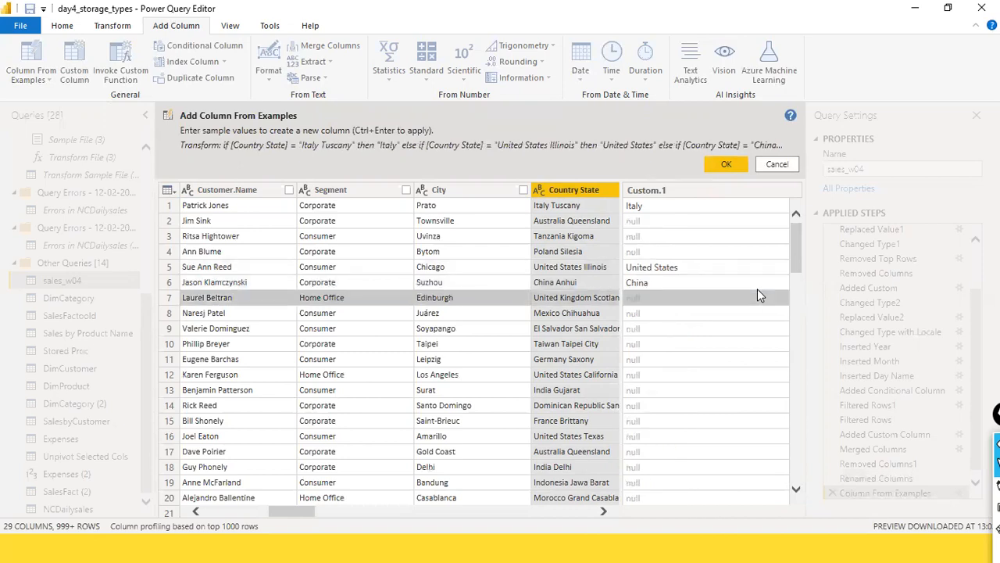
Fill in the example values United Kindom for row 7 and Mexico for row 8.
click(699, 303)
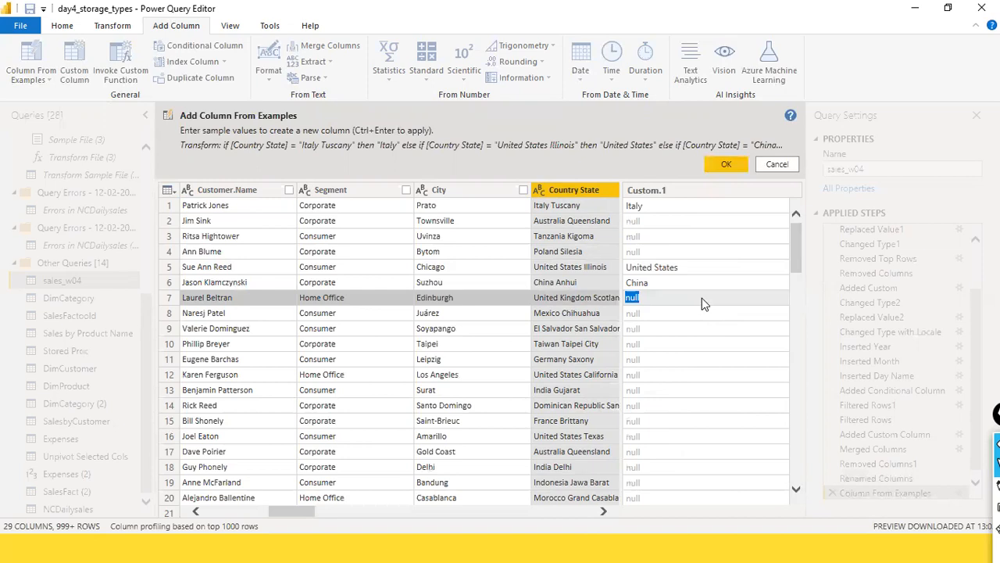
click(688, 303)
key(BackSpace)
key(BackSpace)
key(BackSpace)
key(BackSpace)
text(United Kindom)
key(Return)
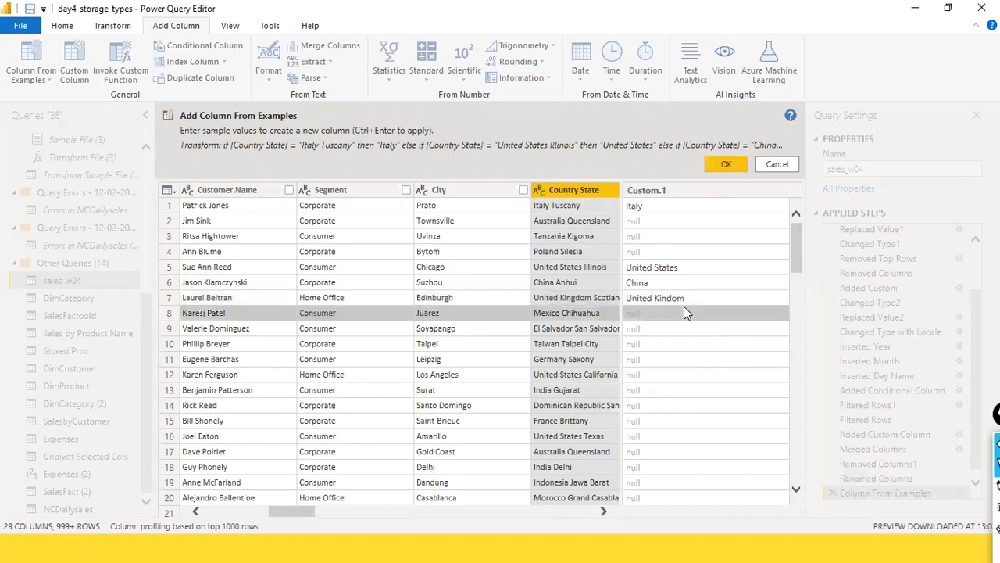
click(670, 320)
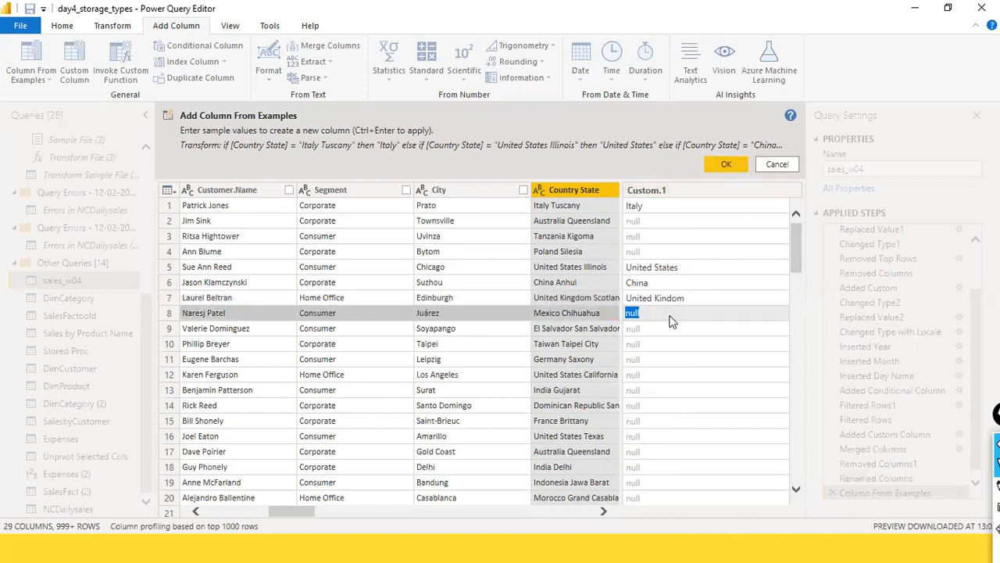
text(Mexico)
key(Return)
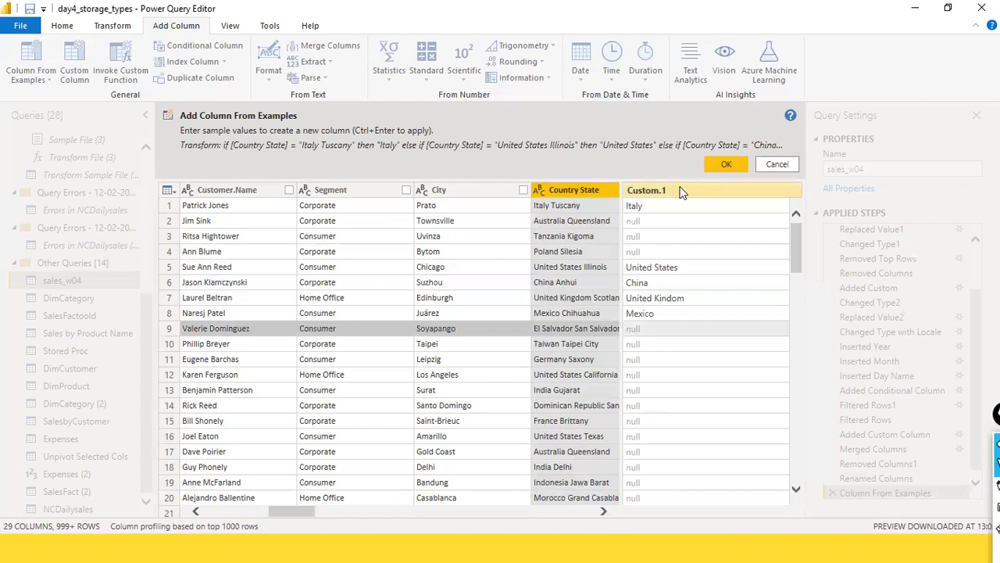
Enter Australia as the example value for row 2, next to Australia Queensland.
double_click(658, 331)
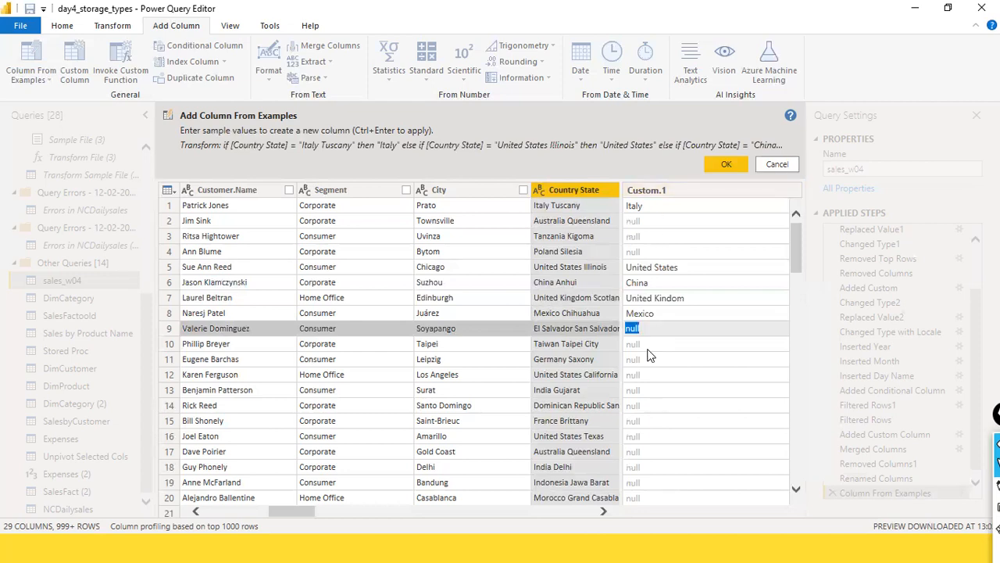
double_click(651, 219)
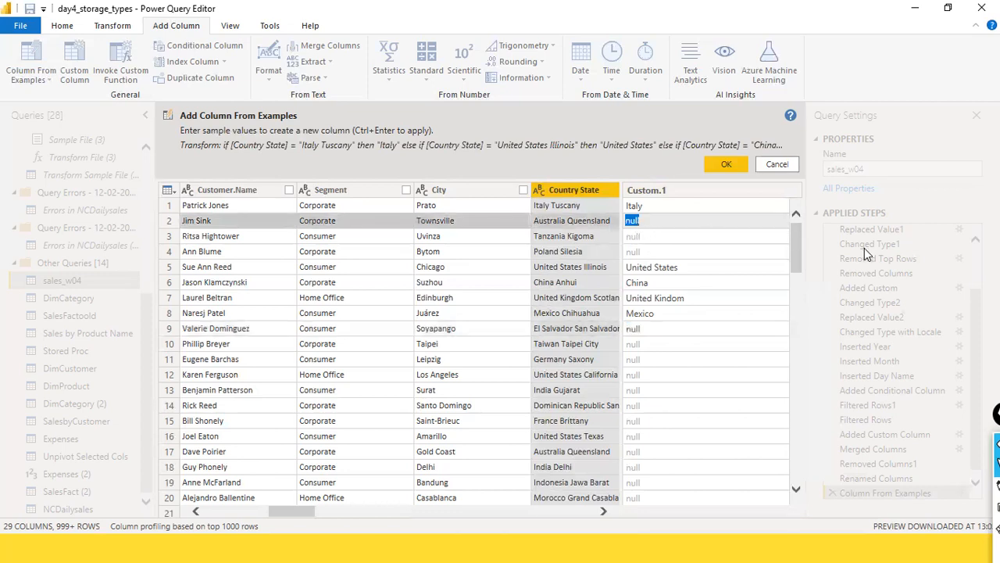
text(Al)
key(BackSpace)
text(ustralia)
key(Return)
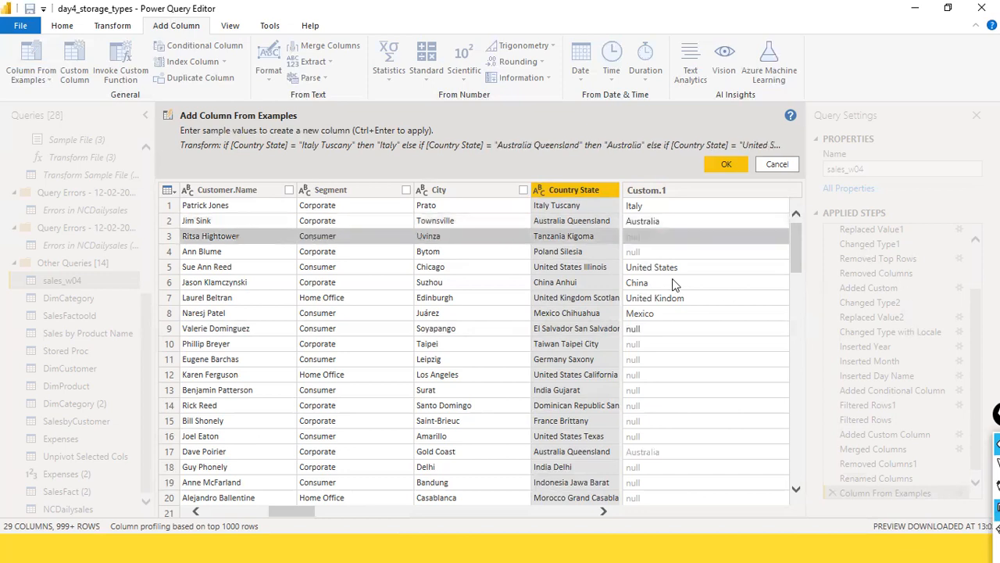
Enter Tanzania as the example value for row 3 and Poland for row 4.
click(657, 238)
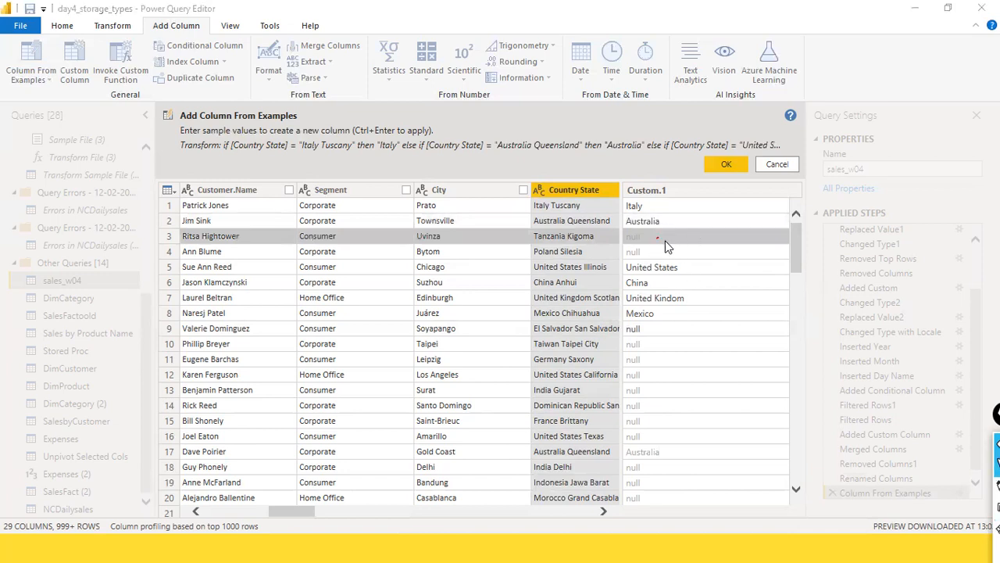
click(646, 239)
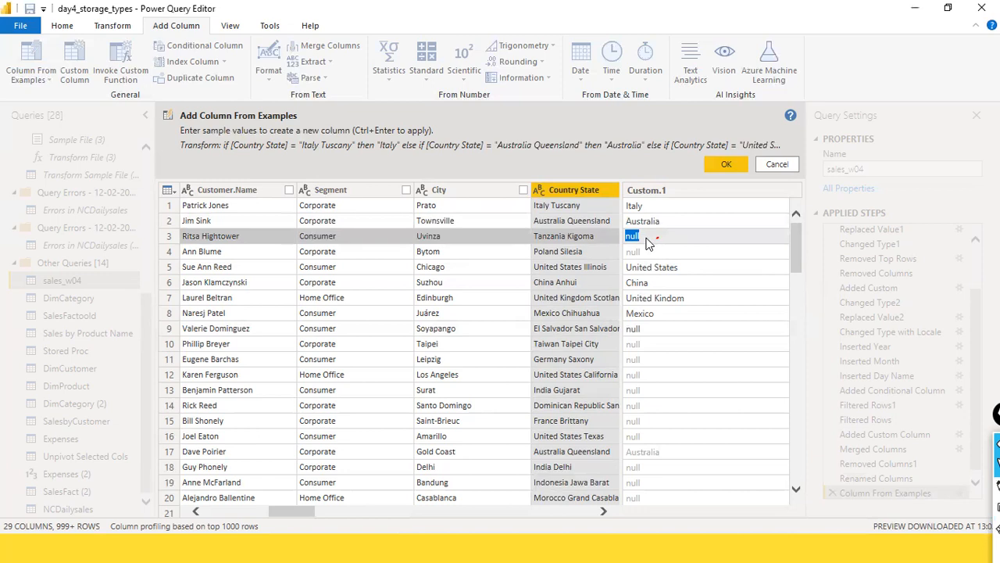
text(Tanzania)
key(Return)
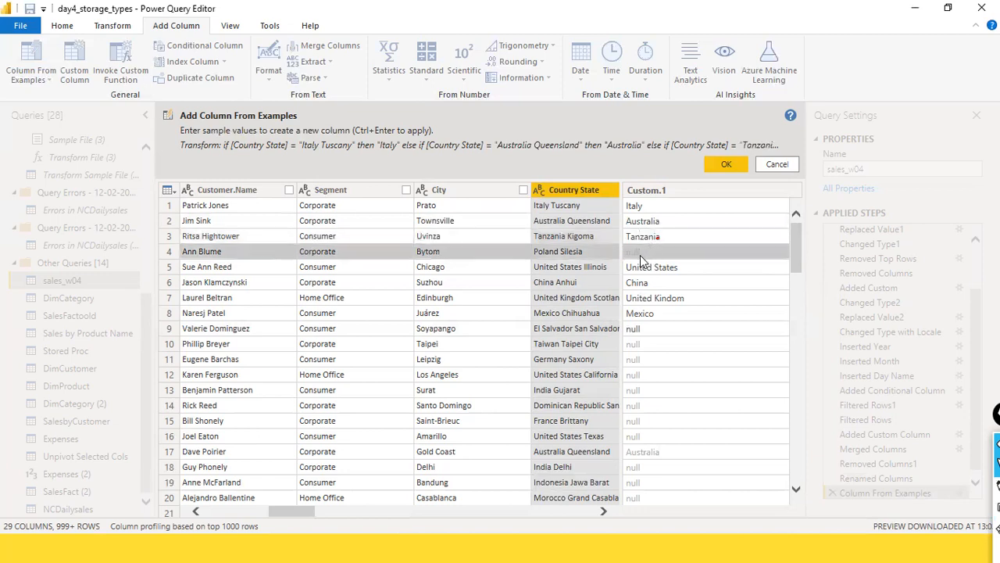
click(640, 255)
text(Poland)
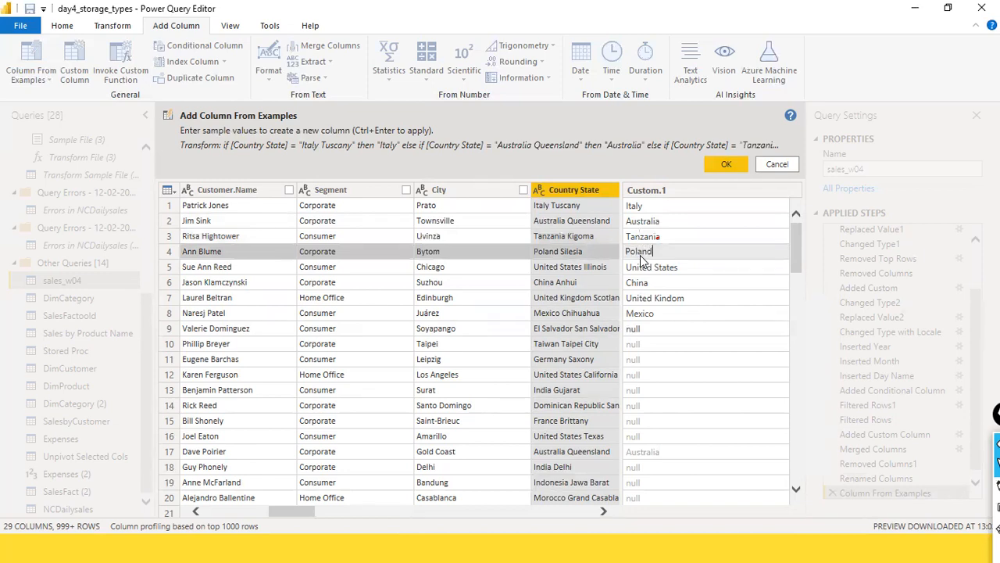
key(Return)
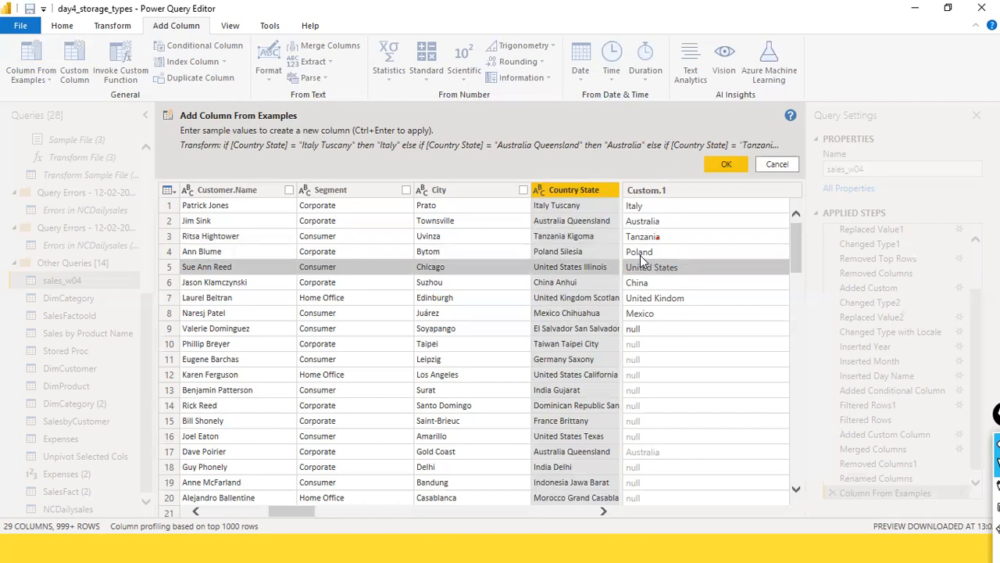
key(Return)
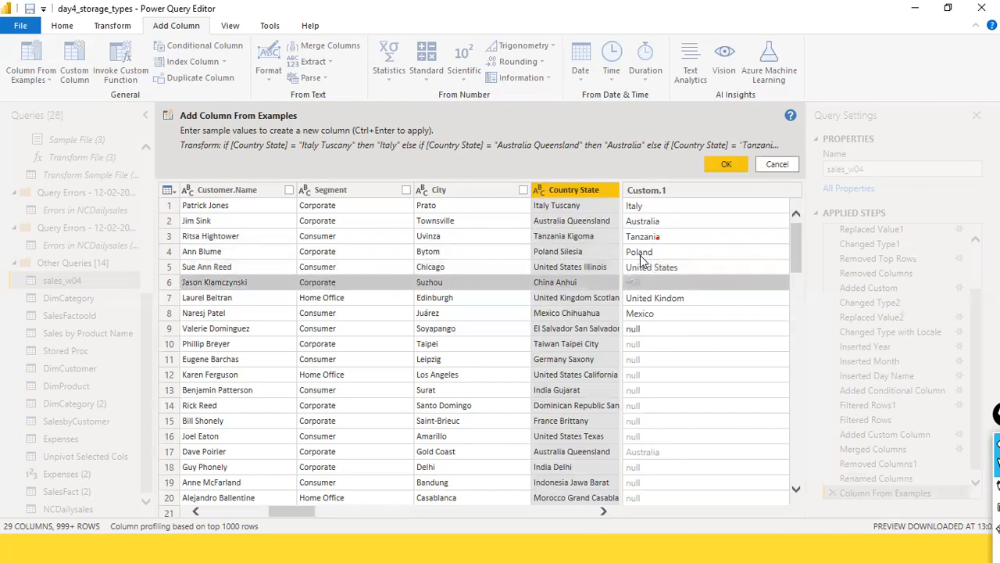
Enter Taiwan as the example value for row 10, next to Taiwan Taipei City.
key(Down)
key(Down)
key(Down)
key(Down)
key(Up)
key(Up)
key(Up)
key(Down)
key(Down)
key(Down)
text(Taiwan)
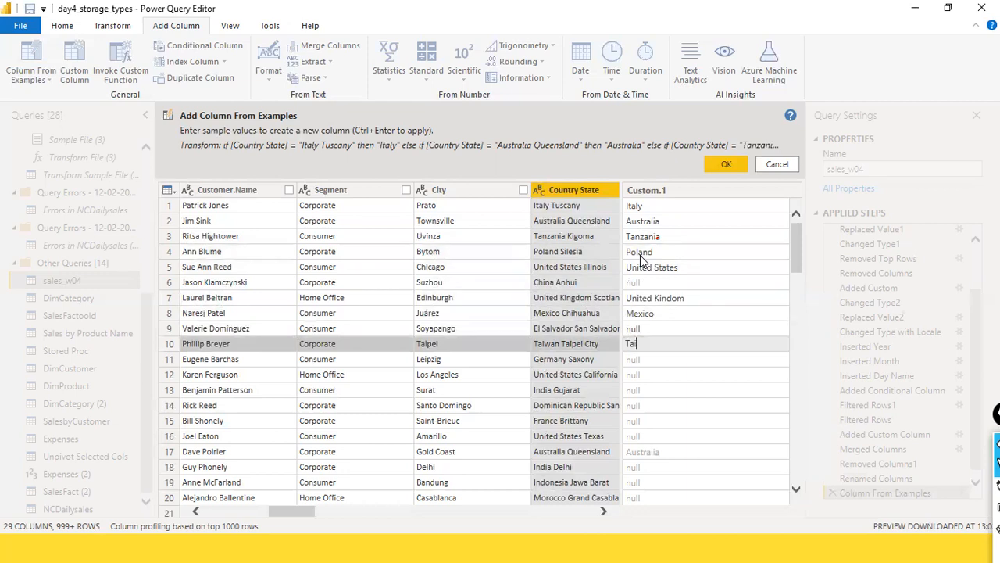
key(Down)
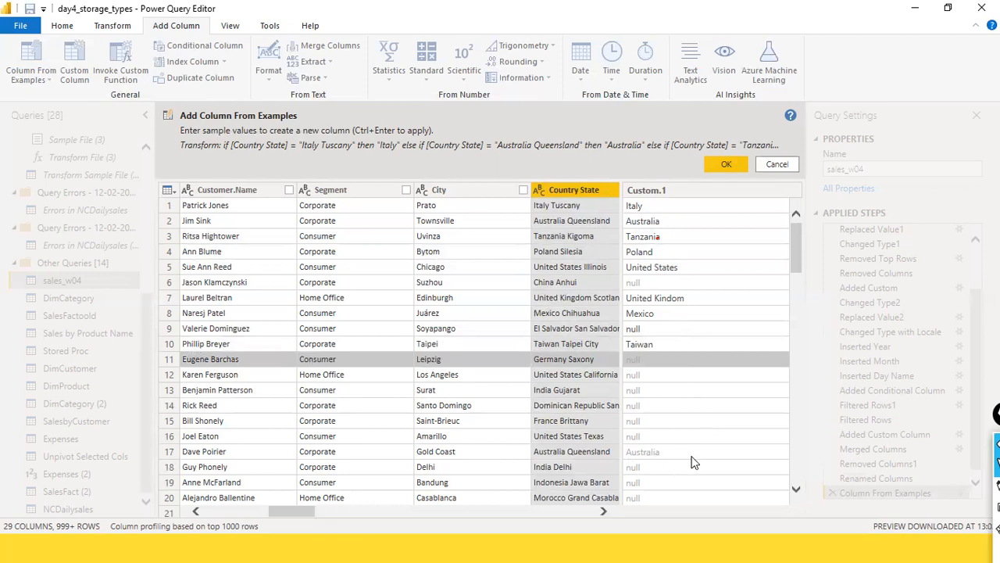
Fill in the example values United States for row 12 and Germany for row 11.
drag(631, 374, 646, 375)
click(646, 375)
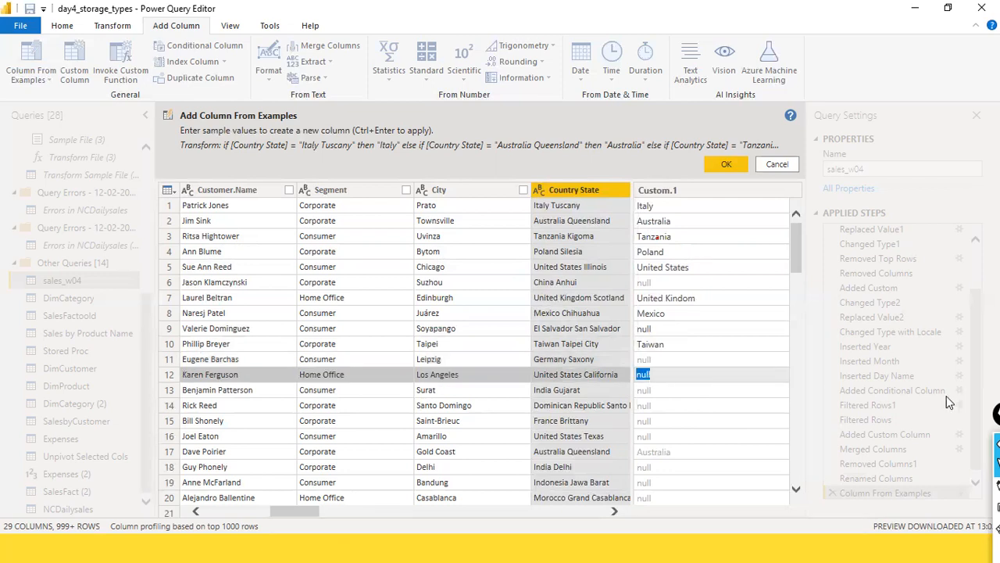
text(United States)
key(Return)
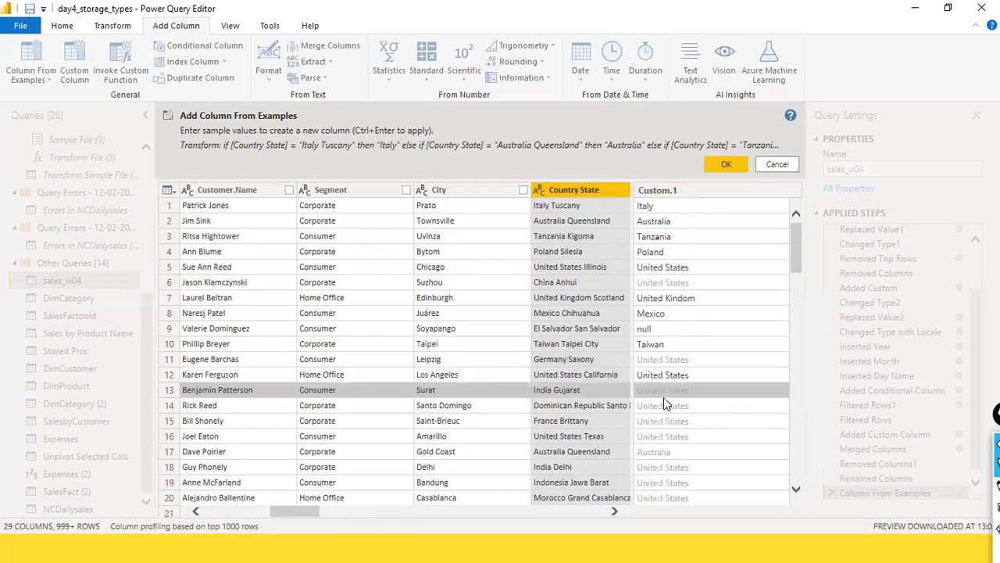
click(671, 361)
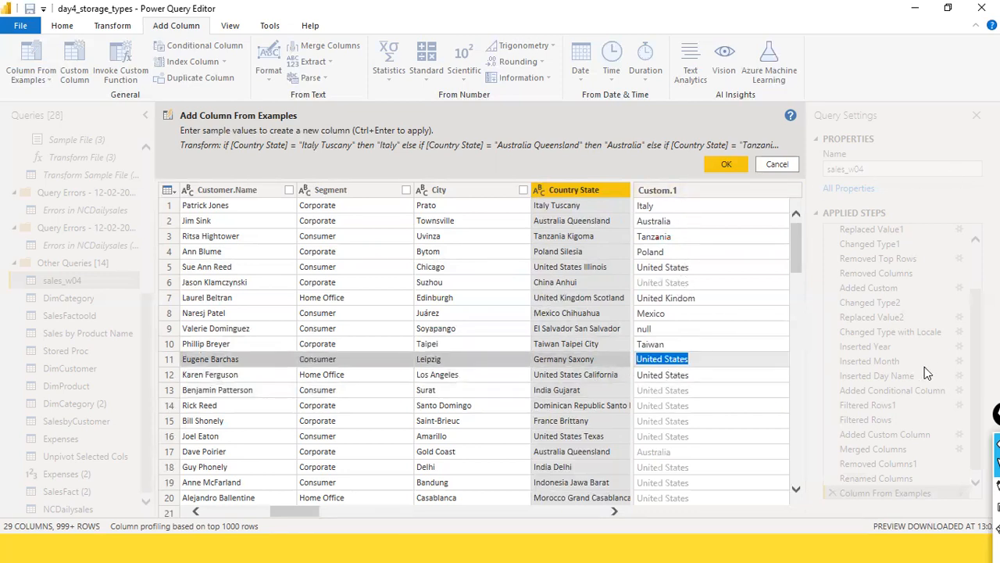
text(Germany)
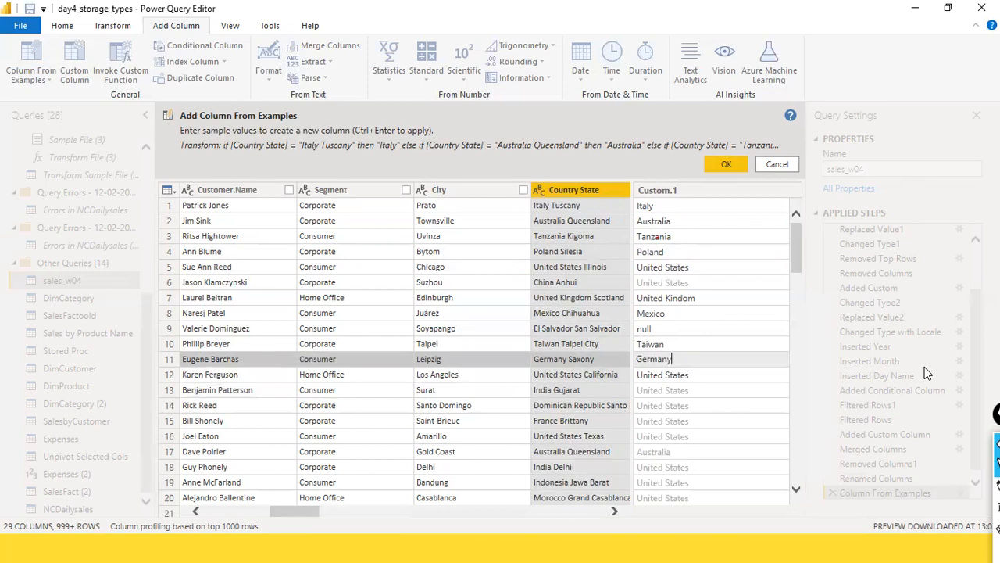
key(Return)
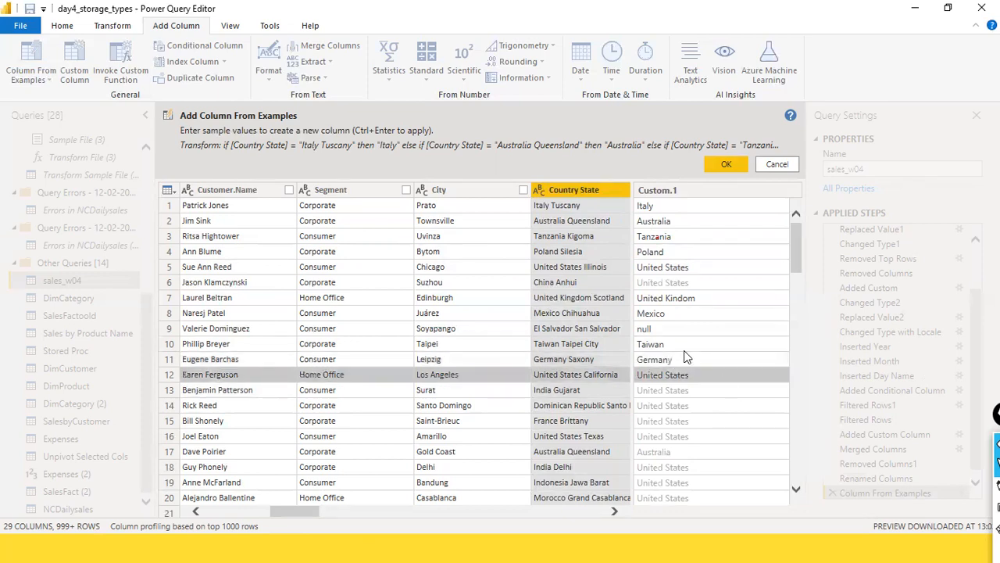
Enter China as the example value for row 6 and France for row 15.
click(688, 283)
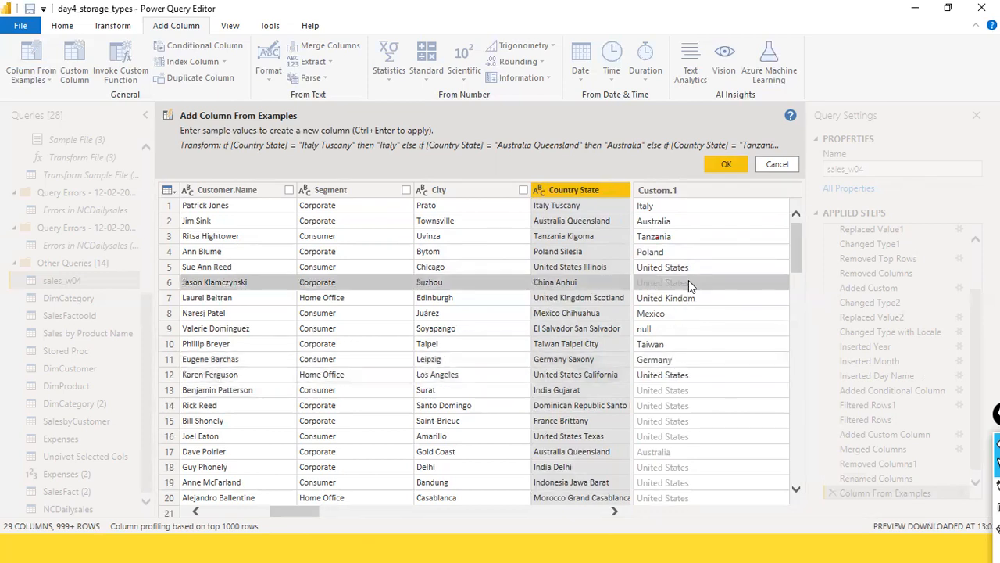
text(China)
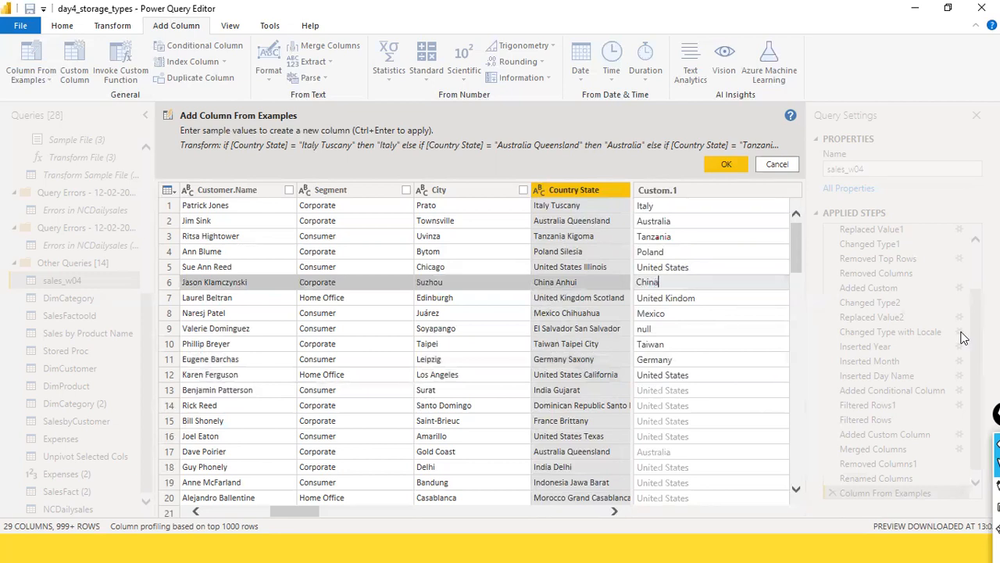
key(Return)
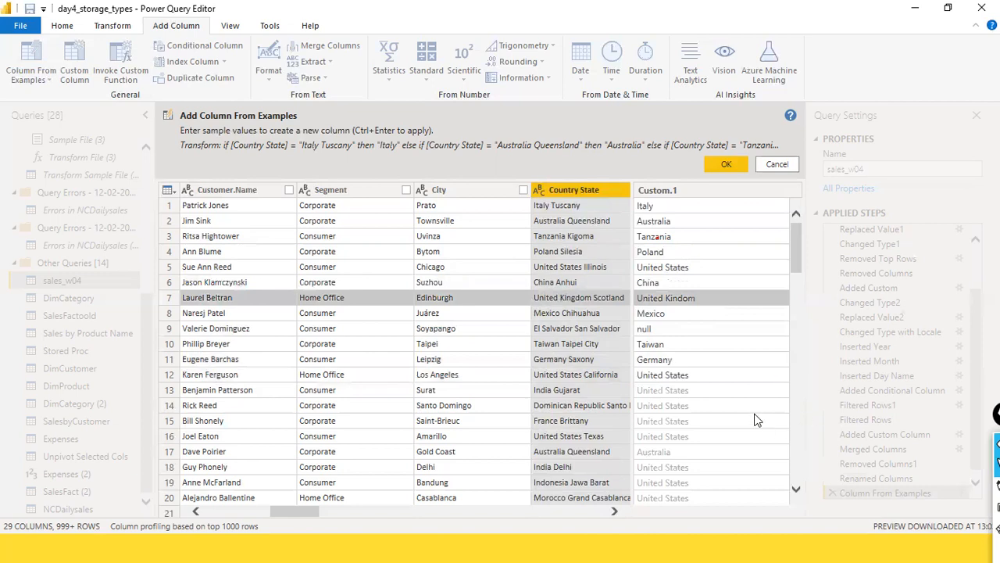
scroll(755, 421, down, 2)
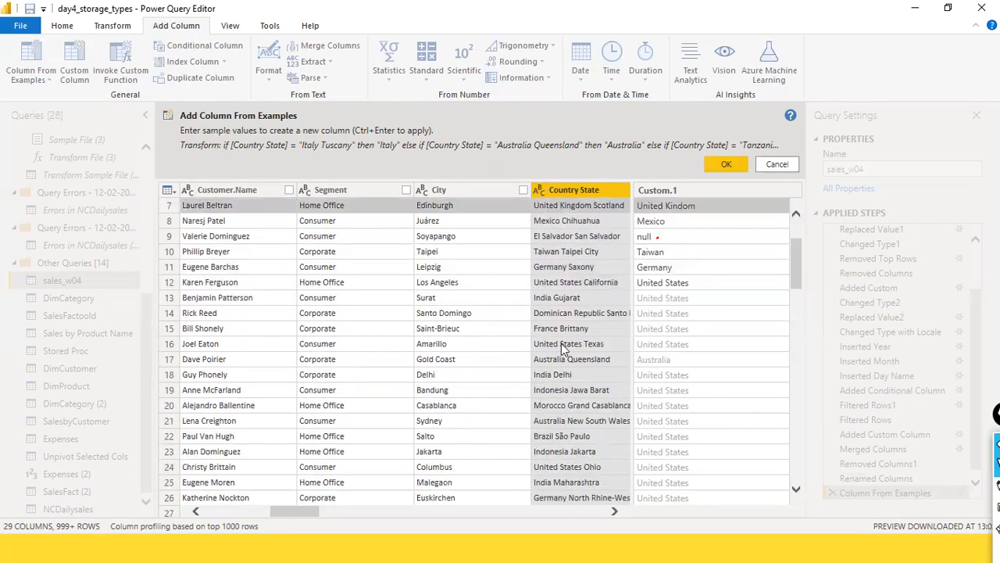
click(663, 329)
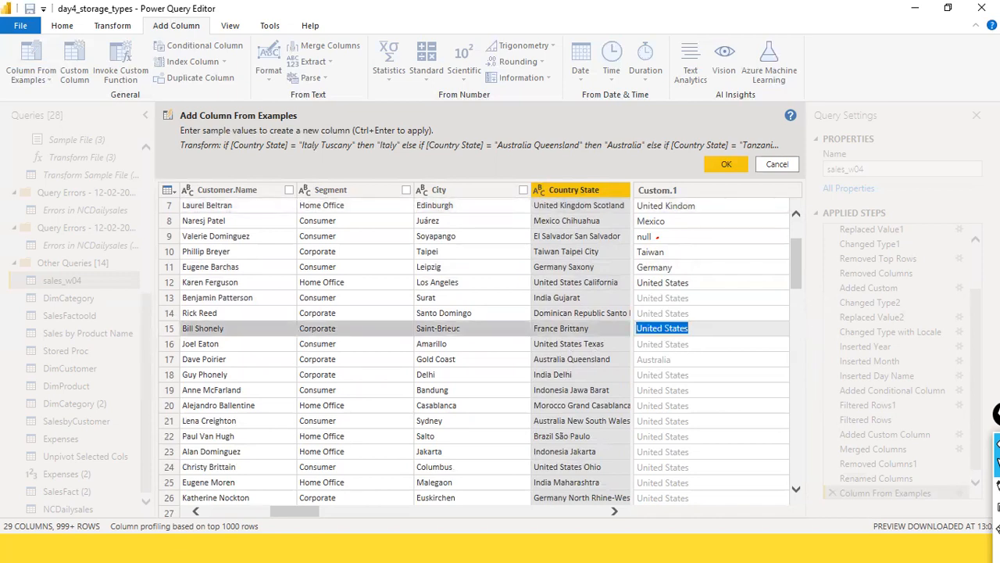
text(France)
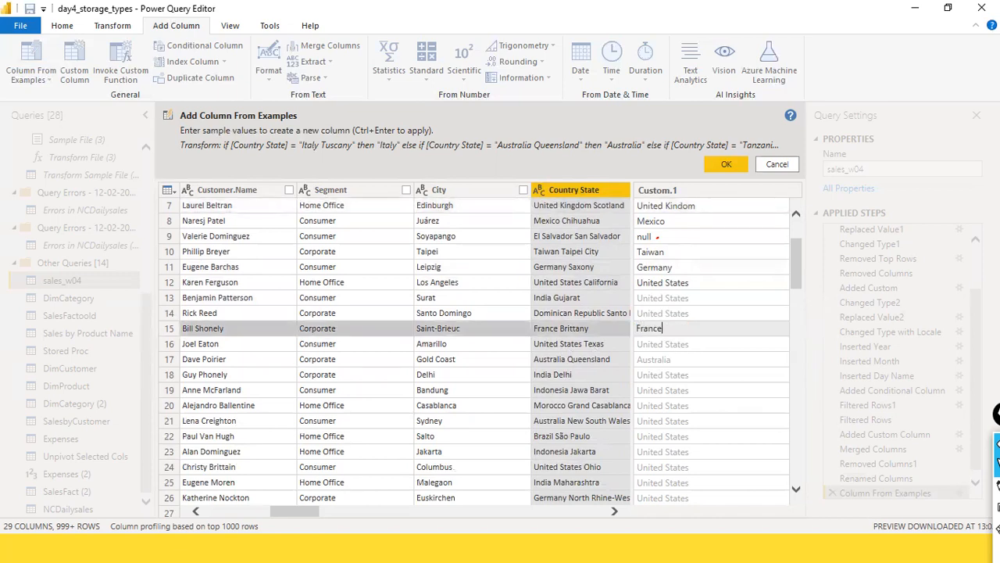
key(Return)
Enter Dominician as the example value for row 14, the Dominican Republic entry.
key(Up)
key(Up)
key(Up)
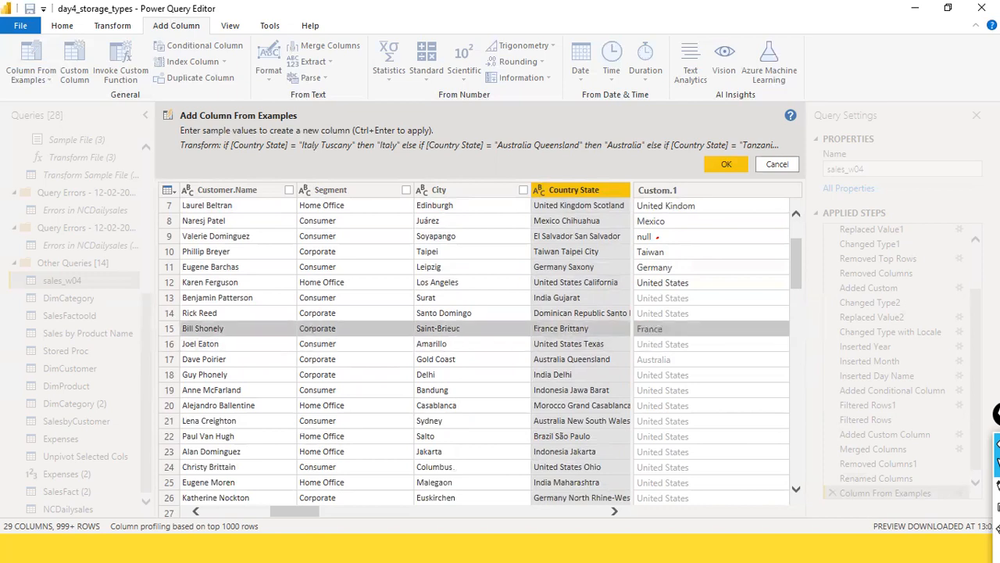
key(Down)
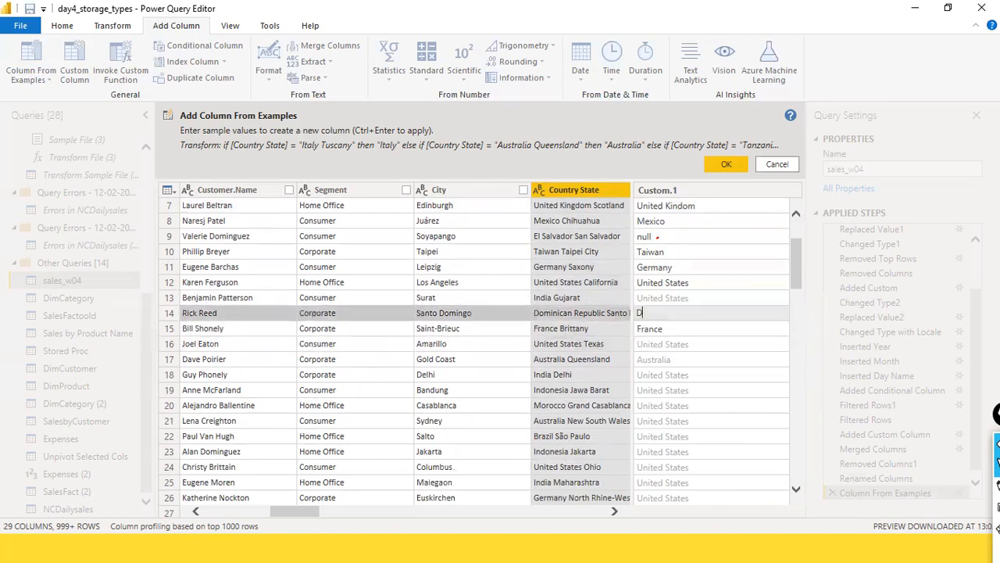
text(Dominician)
key(Return)
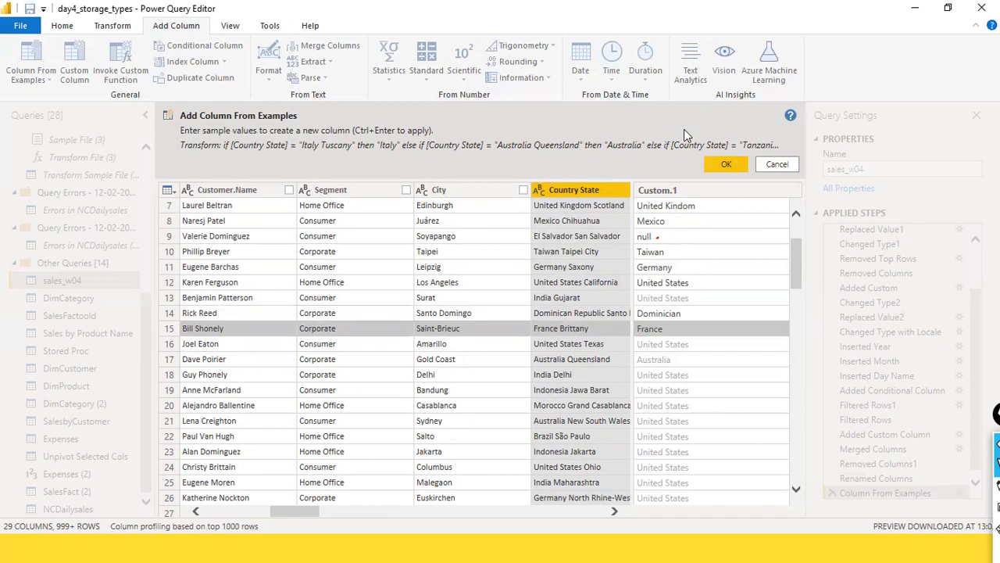
Enter India as the example value for row 13, next to India Gujarat.
click(687, 283)
click(690, 297)
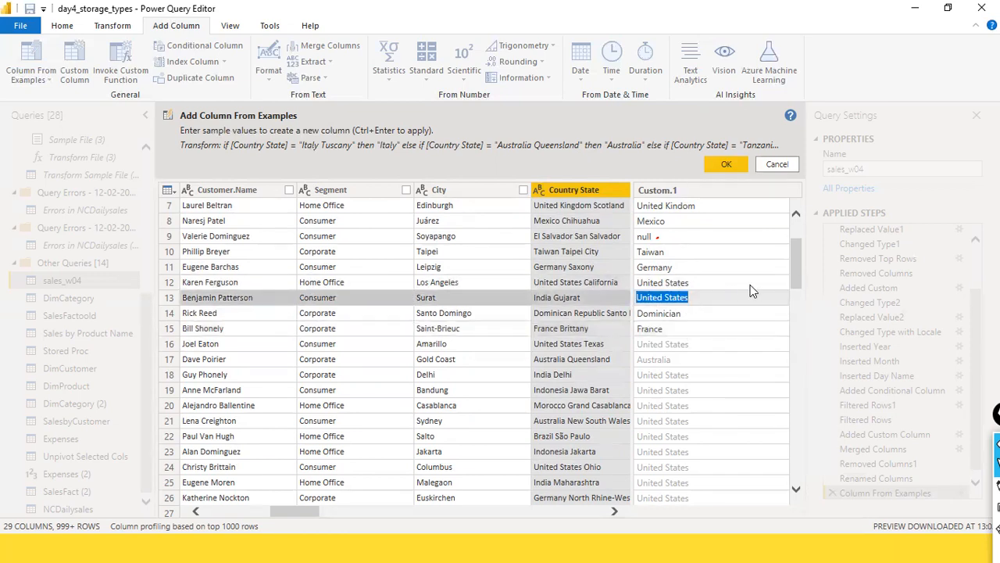
text(India)
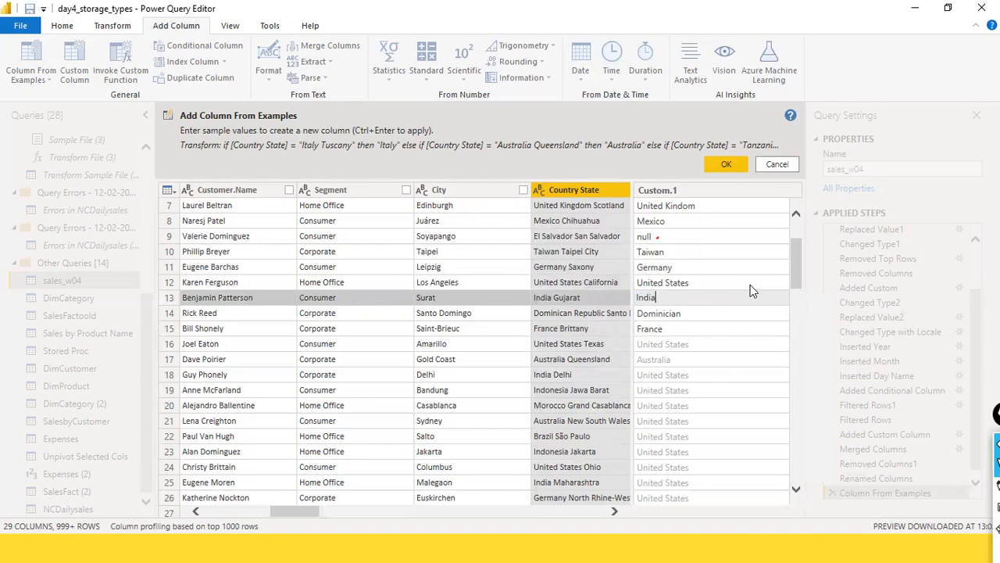
key(Return)
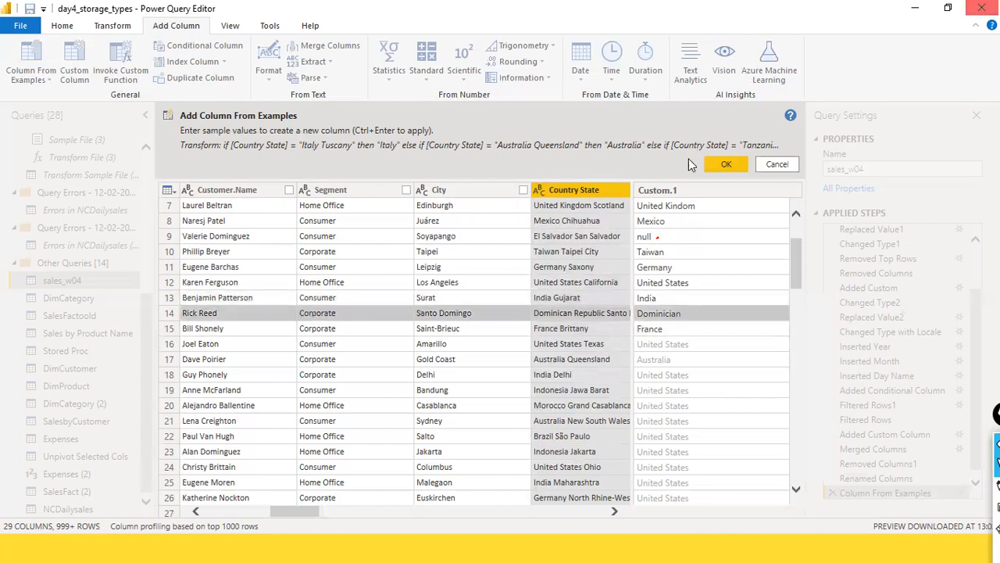
Enter India as the example value for row 18, next to India Delhi.
click(657, 236)
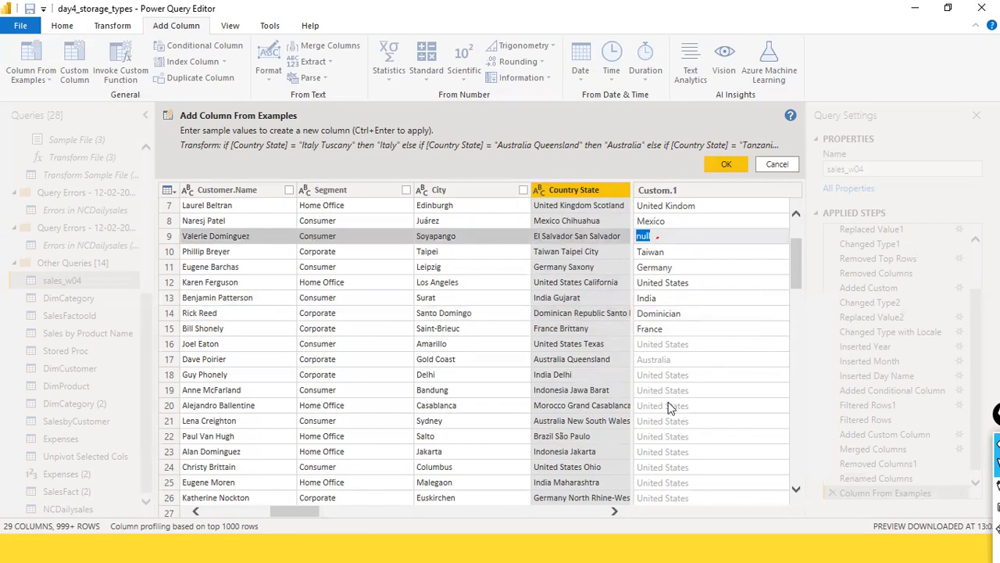
click(675, 375)
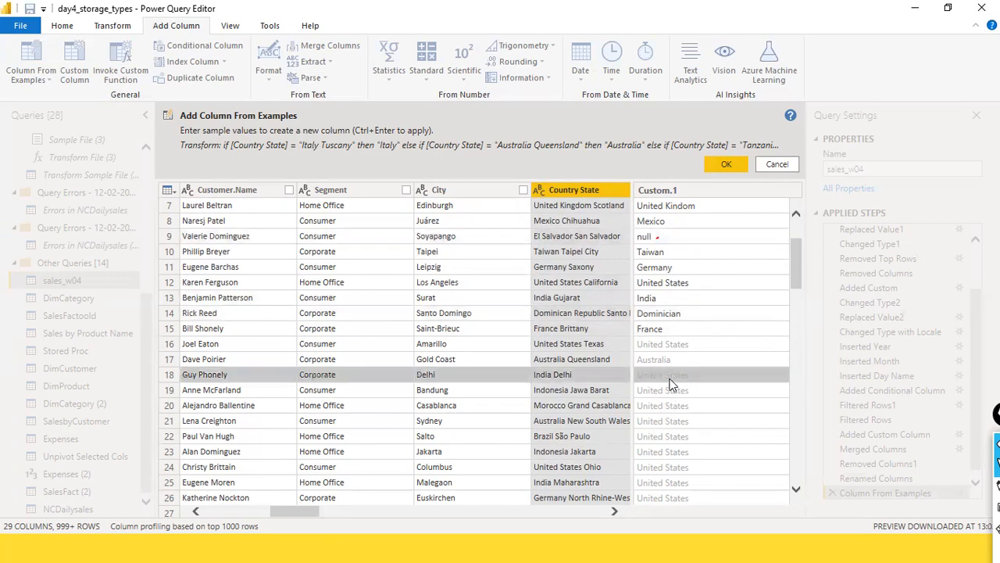
text(India)
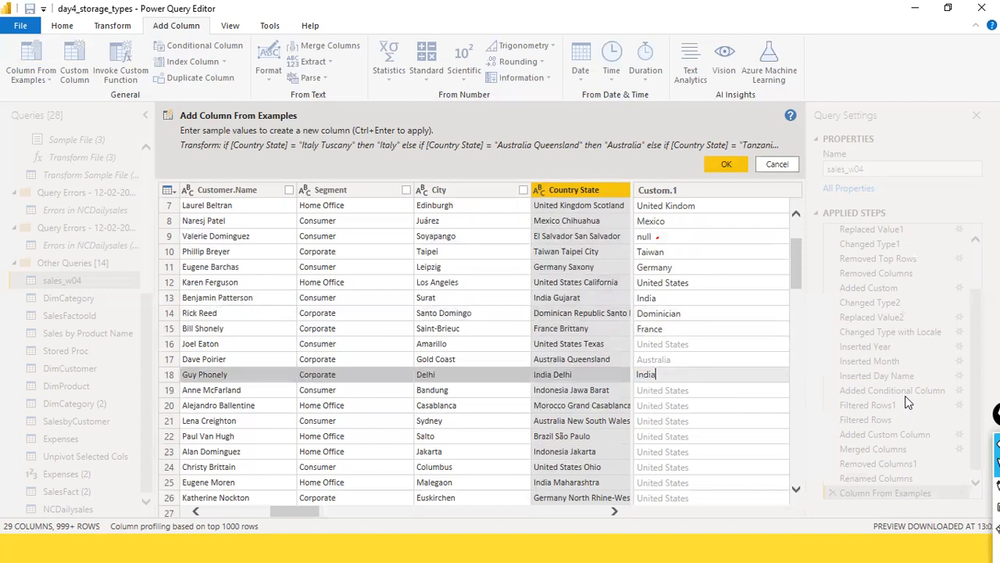
key(Return)
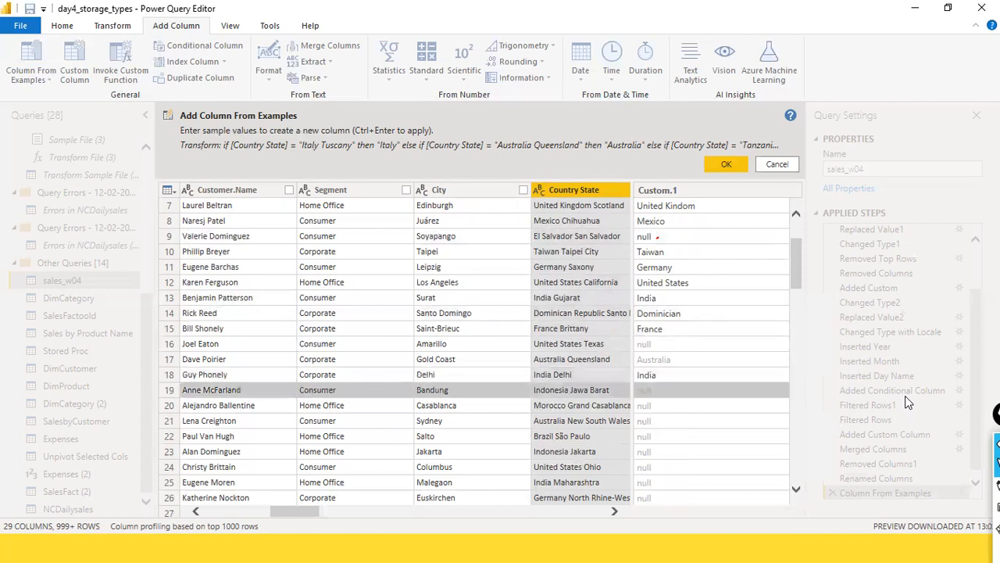
Enter United States as the example value for row 16, next to United States Texas.
click(675, 346)
text(Unit)
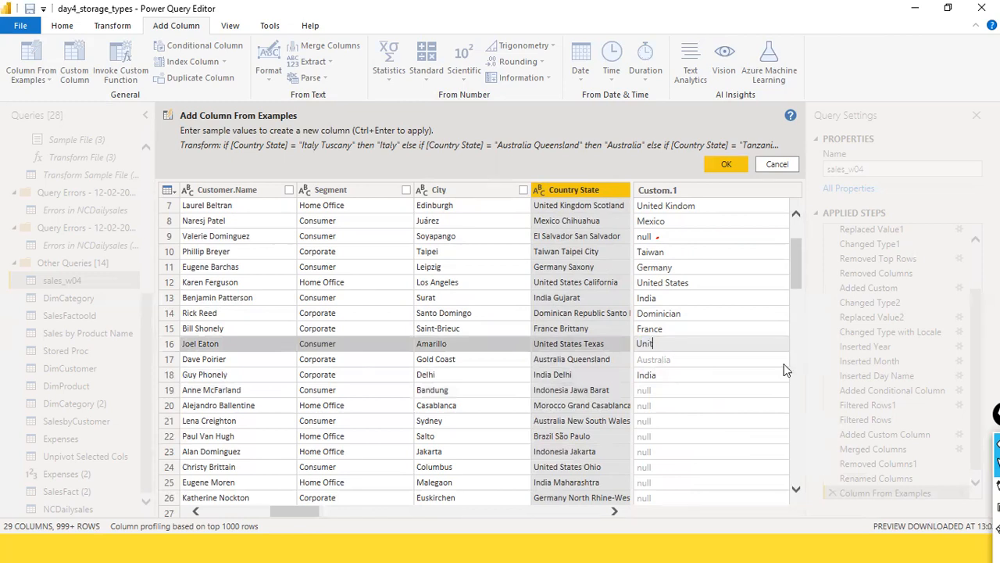
text(ed States)
key(Return)
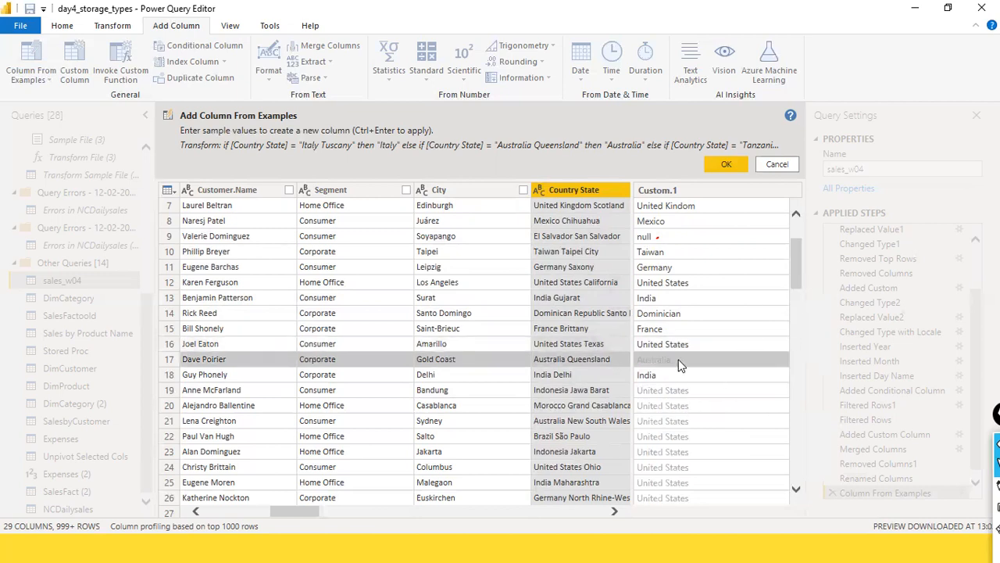
Enter Indonesia as the example value for row 19, next to Indonesia Jawa Barat.
key(Down)
key(Down)
key(Down)
key(Up)
text(Indonesia)
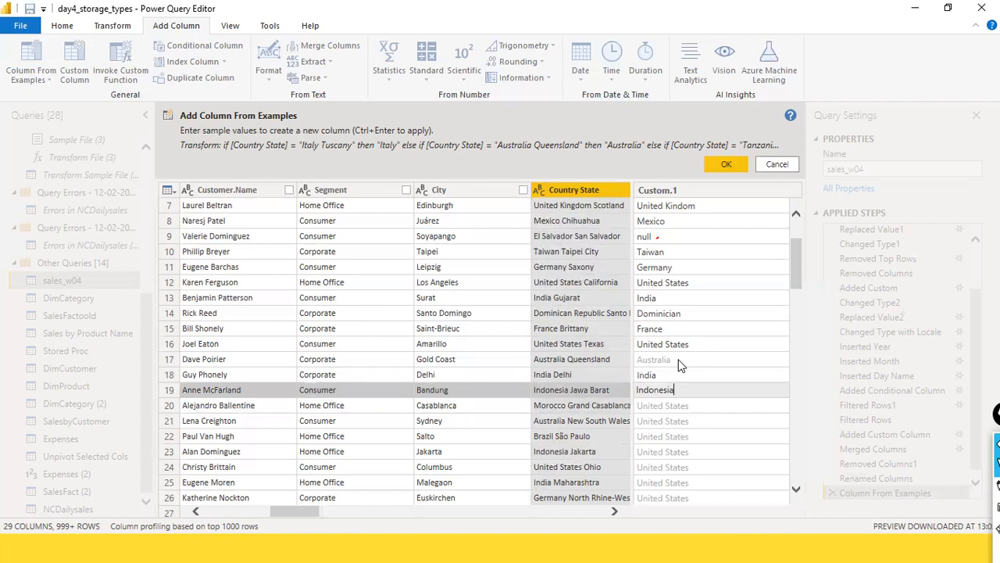
key(Return)
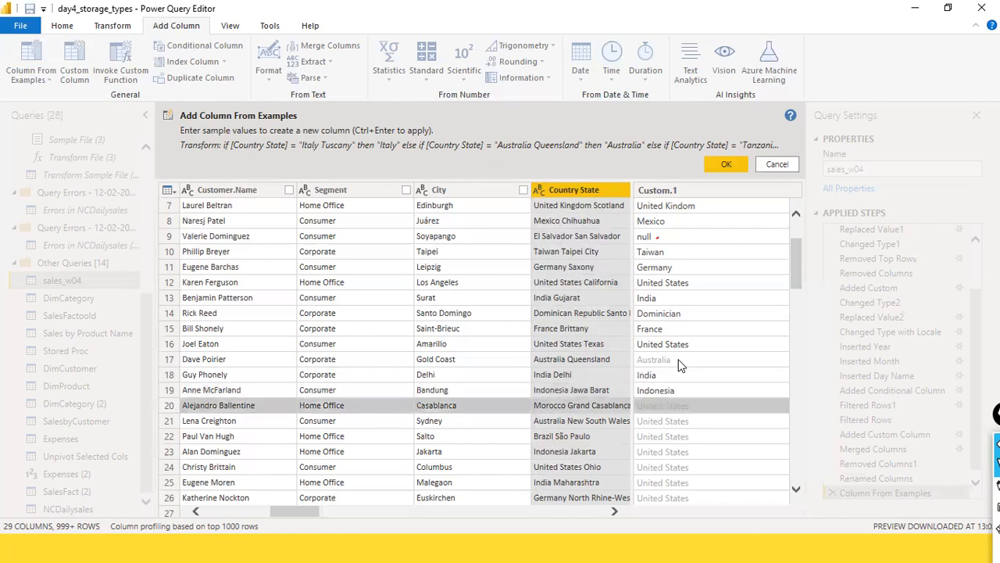
Fill in the example values Morocco for row 20 and Australia for row 21.
text(Morocco)
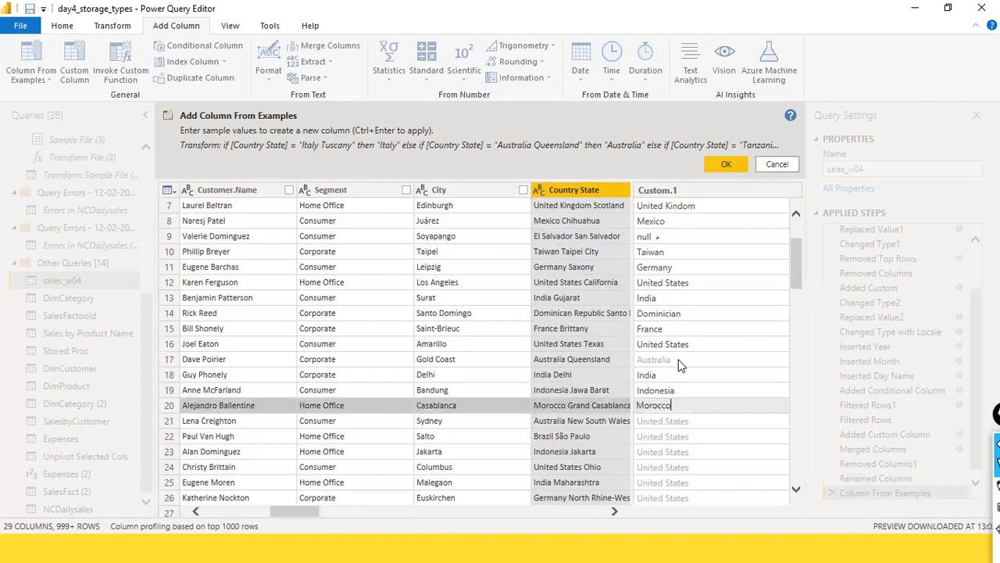
key(Return)
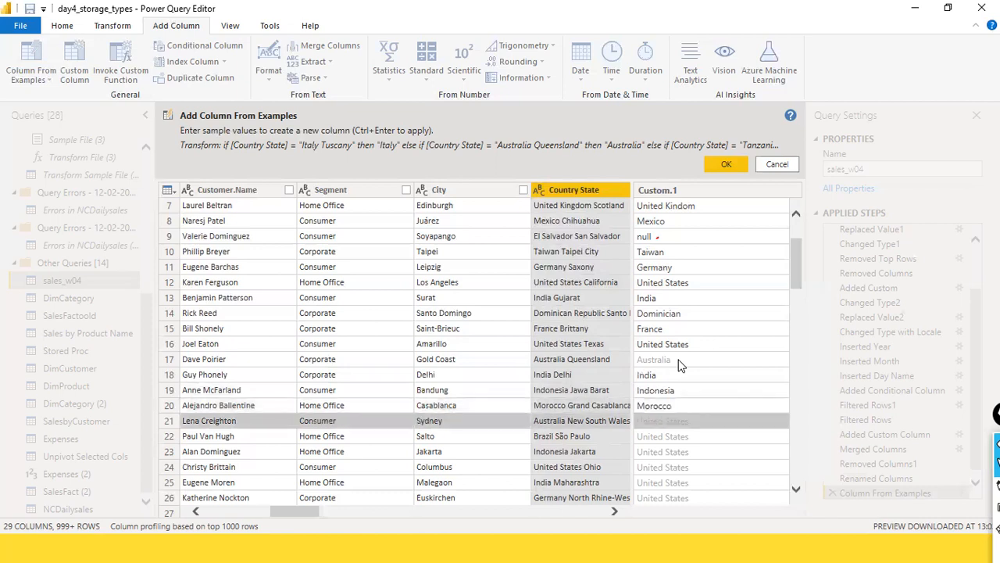
text(A)
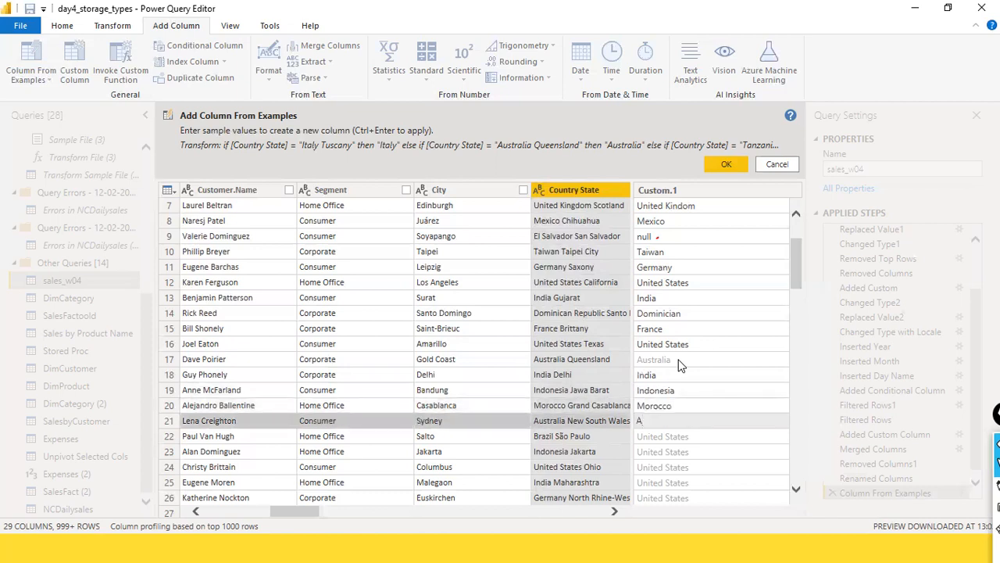
text(ustralia)
key(Return)
Review the example values in rows 9 to 21 against the Country State entries.
key(Up)
key(Up)
key(Up)
key(Up)
key(Up)
key(Up)
key(Up)
key(Up)
key(Up)
key(Up)
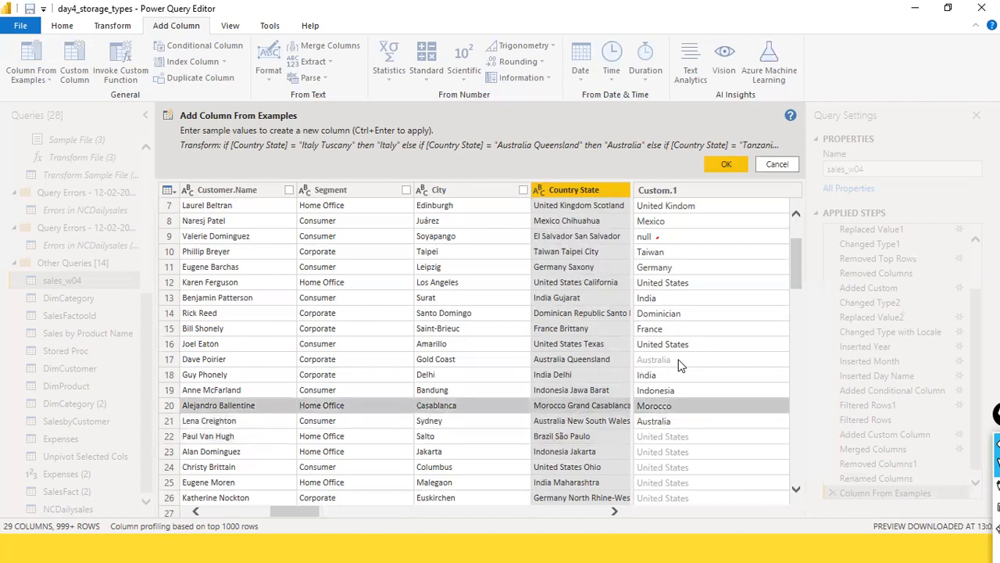
key(Up)
key(Up)
key(Up)
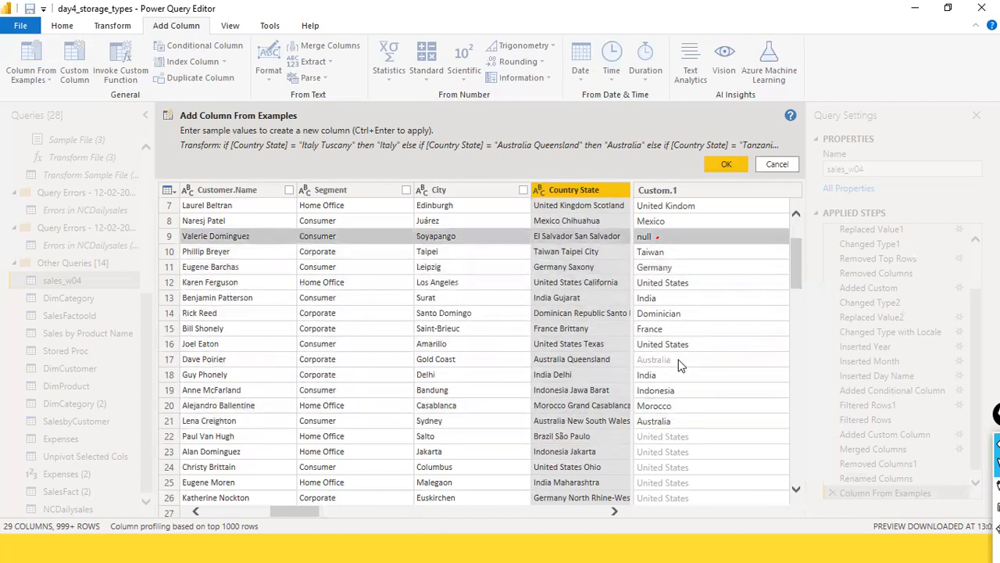
key(Down)
key(Down)
key(Down)
key(Down)
key(Down)
key(Down)
key(Down)
key(Down)
key(Down)
key(Down)
key(Down)
key(Down)
key(Down)
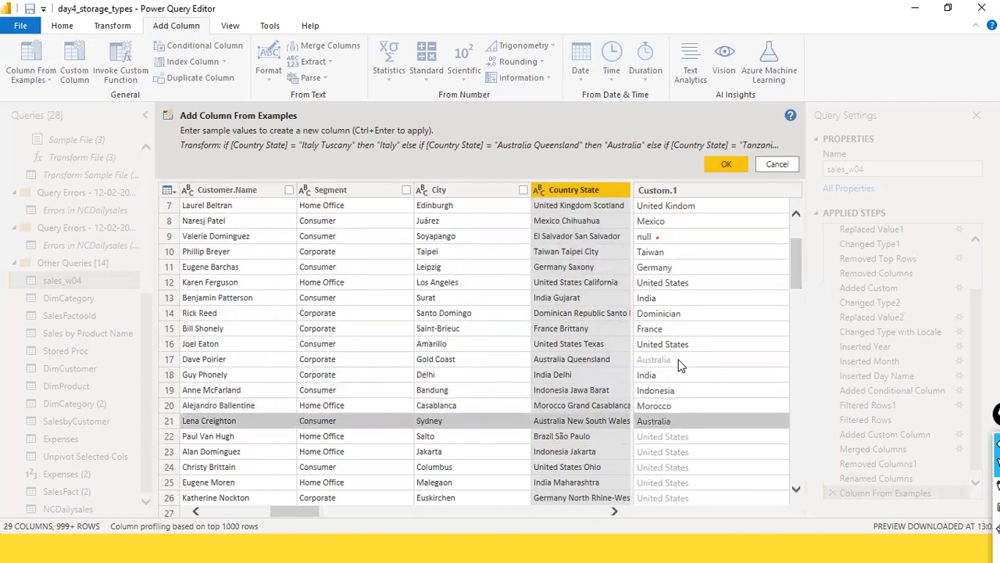
Fill in the example values Brazil for row 22 and Indonesia for row 23.
text(zil)
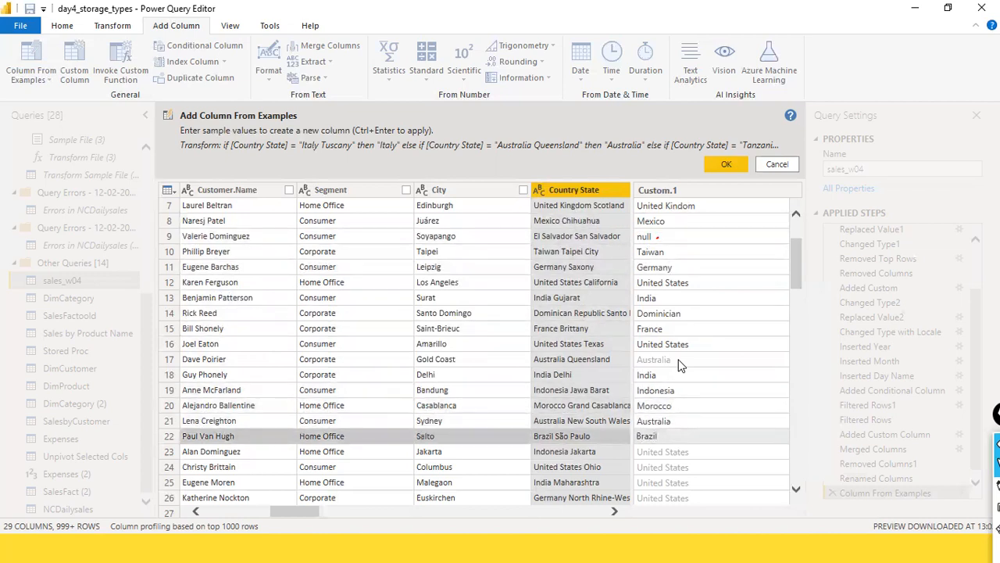
key(Return)
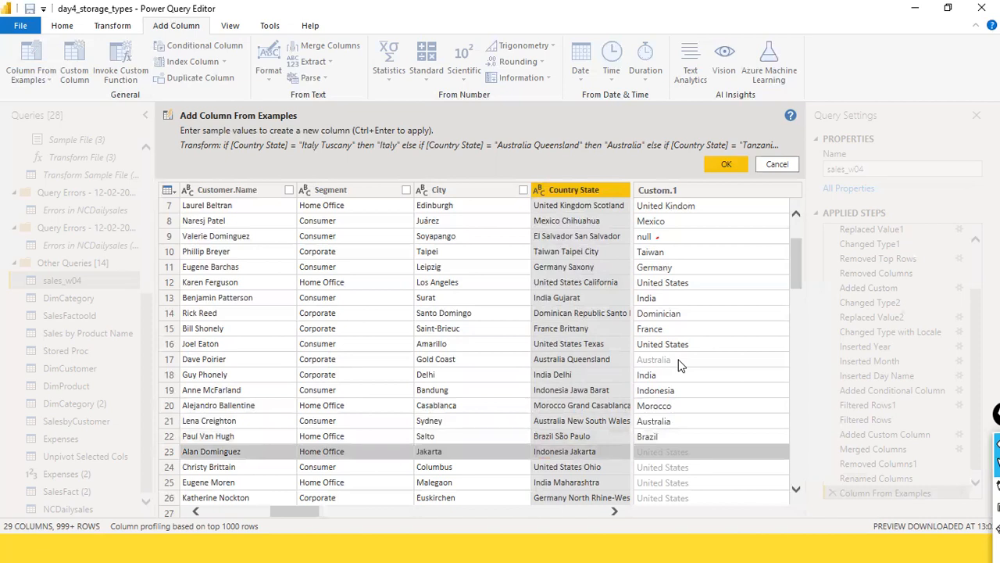
text(Indonesia)
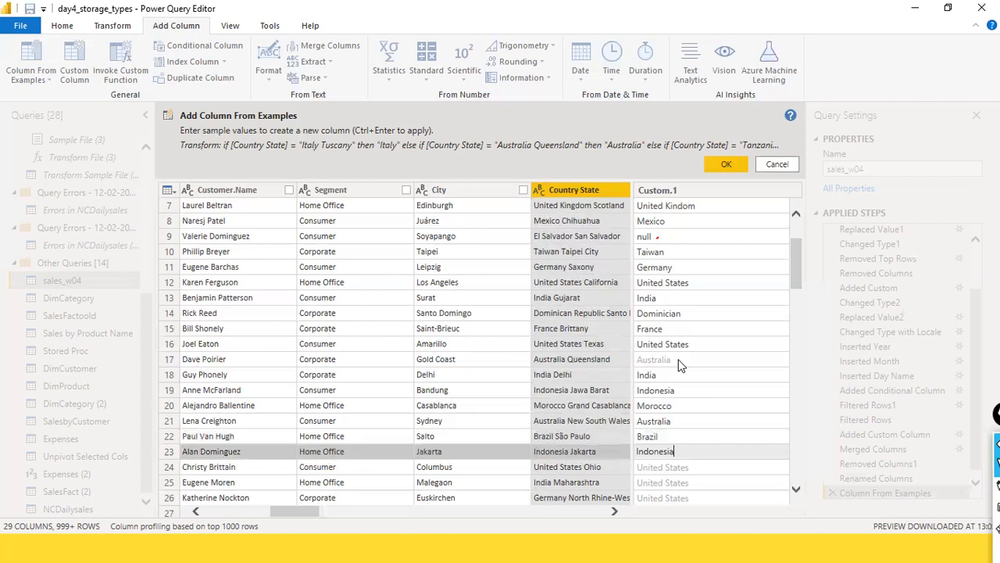
key(Return)
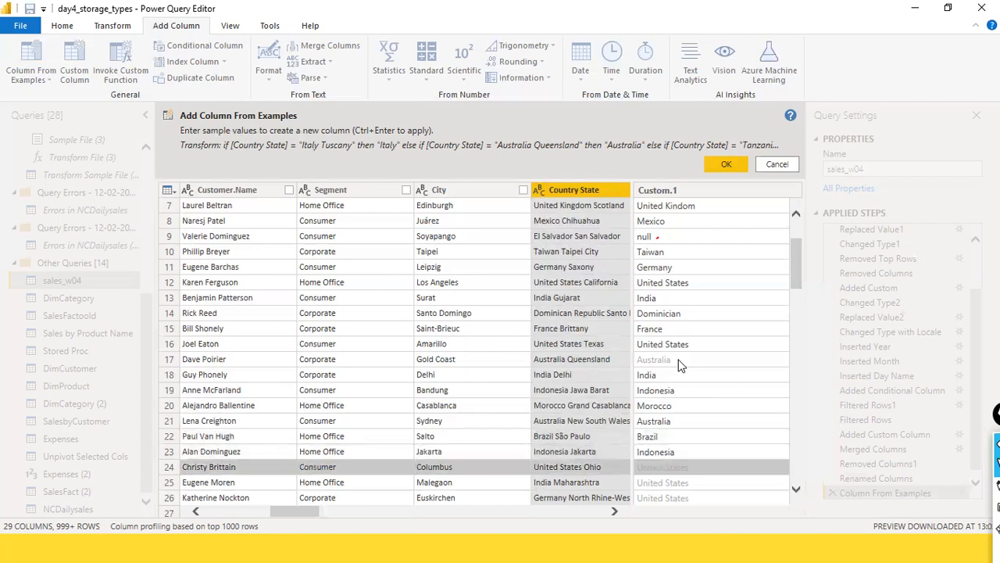
Enter India as the example value for row 25, next to India Maharashtra.
key(Return)
text(India)
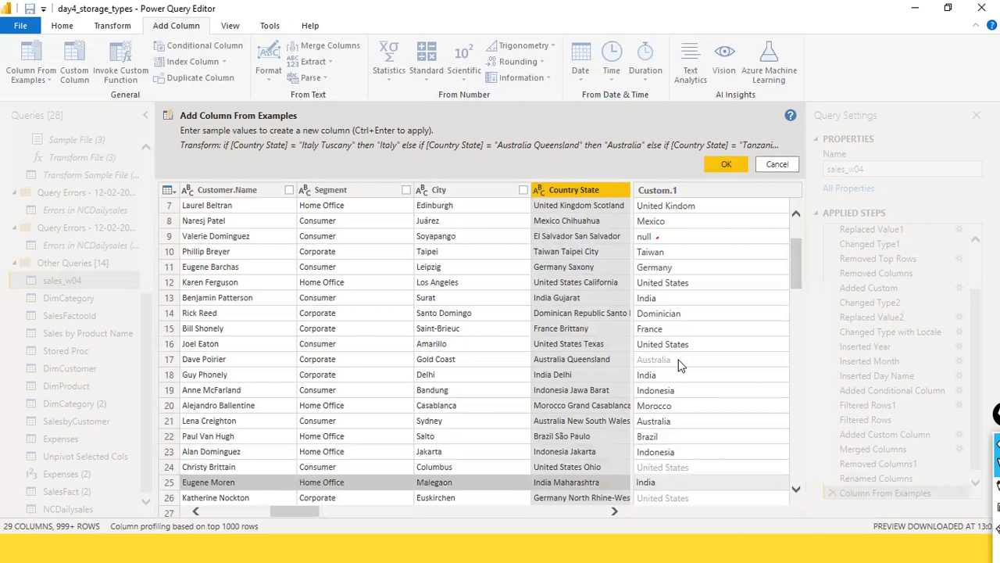
key(Return)
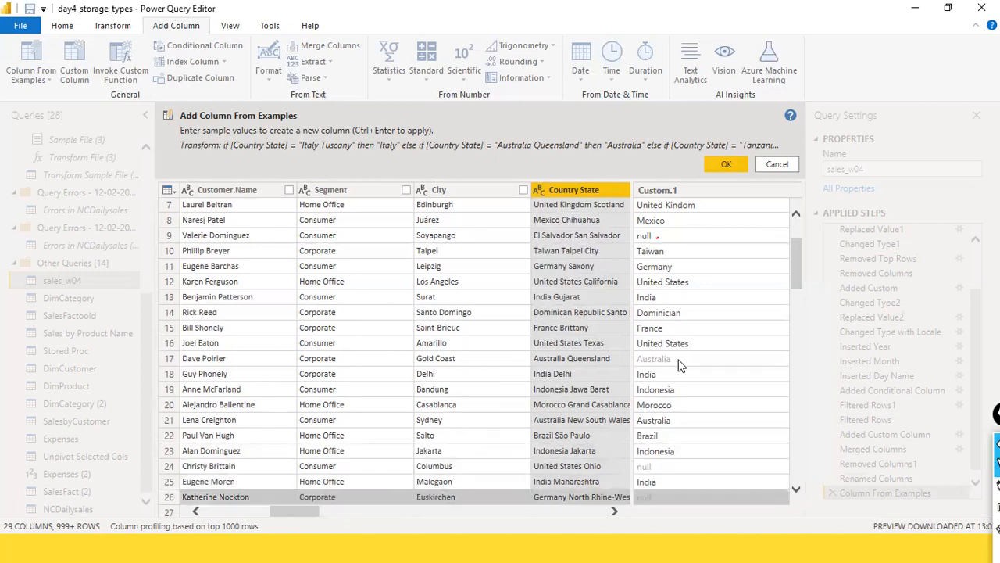
Enter United States as the example value for row 24, next to United States Ohio.
scroll(678, 393, down, 2)
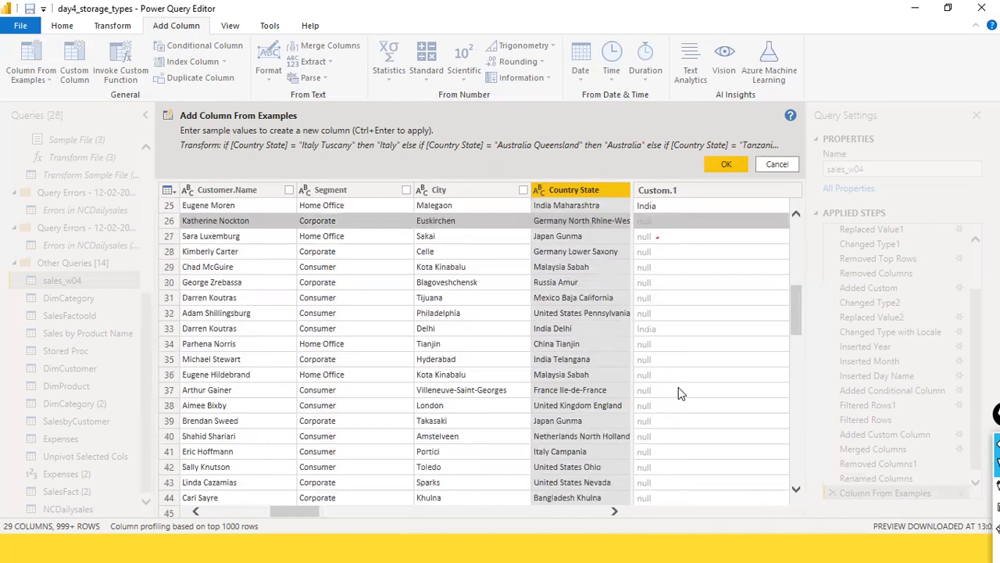
scroll(678, 393, up, 1)
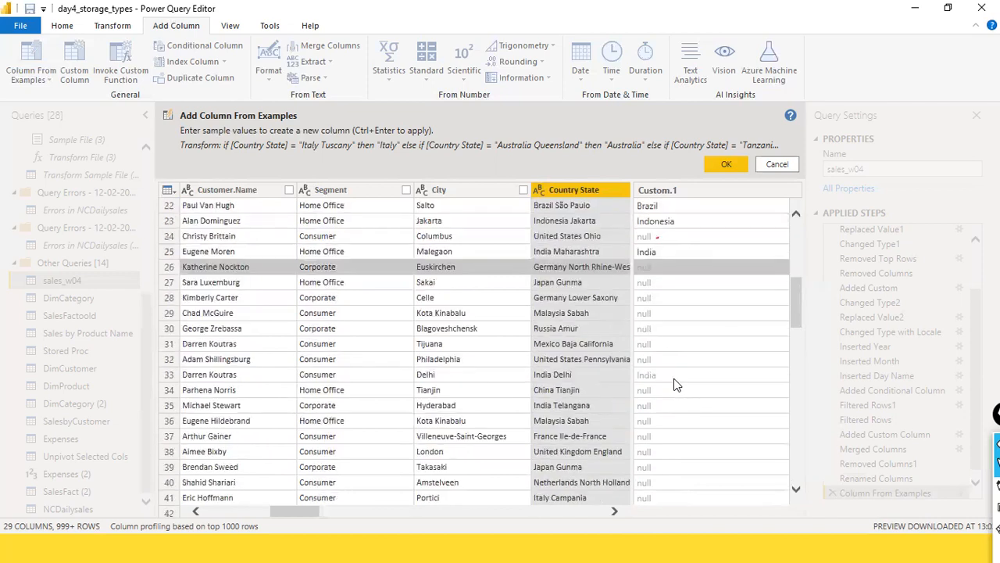
click(665, 236)
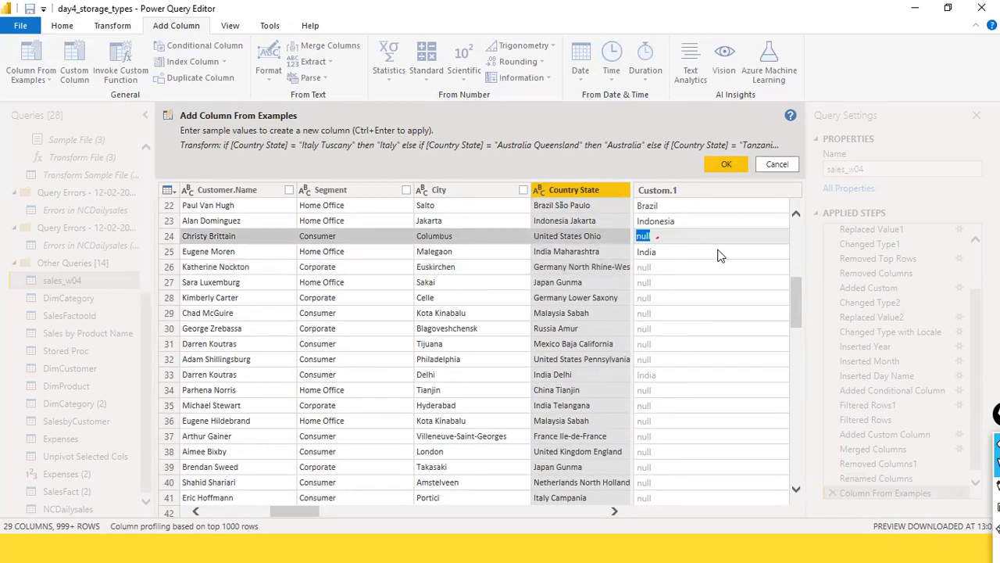
text(United States)
key(Return)
Re-enter India as the example value for row 25 and enter Germany for row 26.
text(India)
key(Return)
text(Germany)
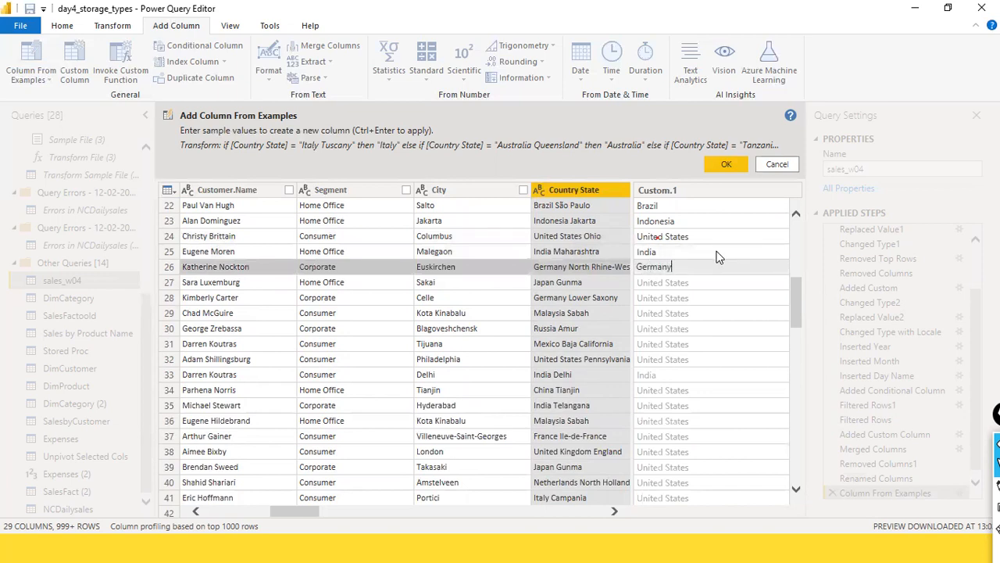
key(Return)
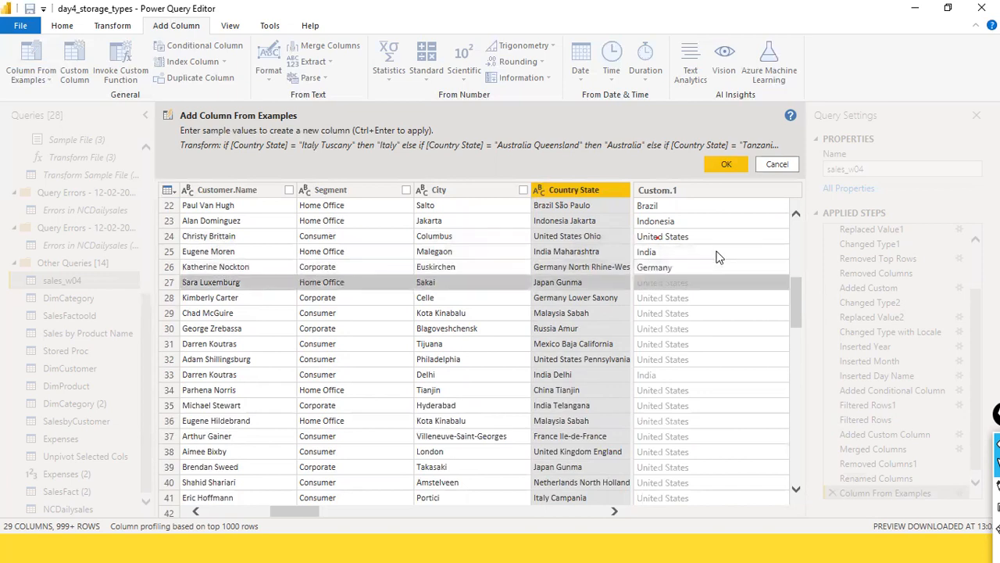
Fill in the example values Japan, Germany and Malaysia for rows 27, 28 and 29 respectively.
text(Japan)
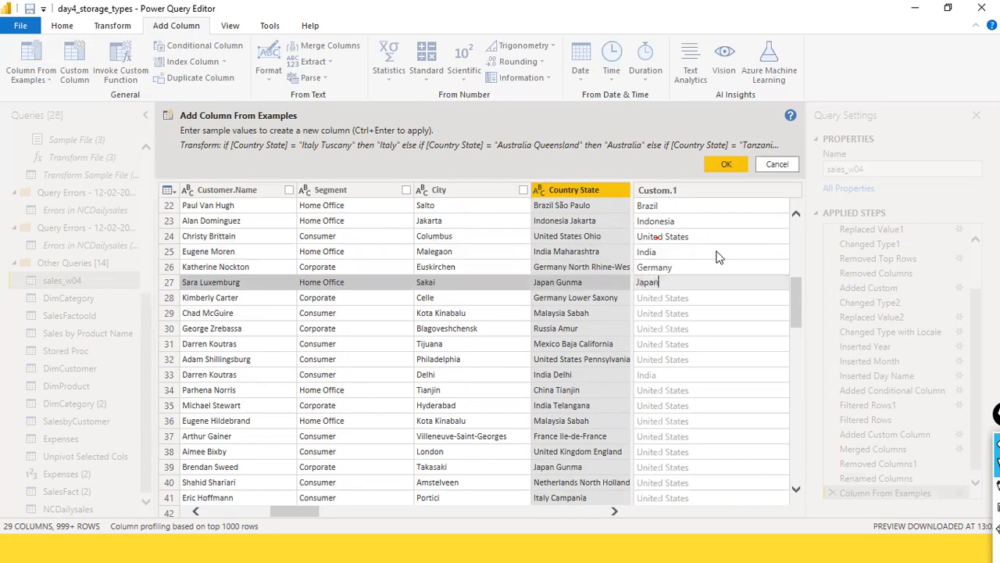
key(Return)
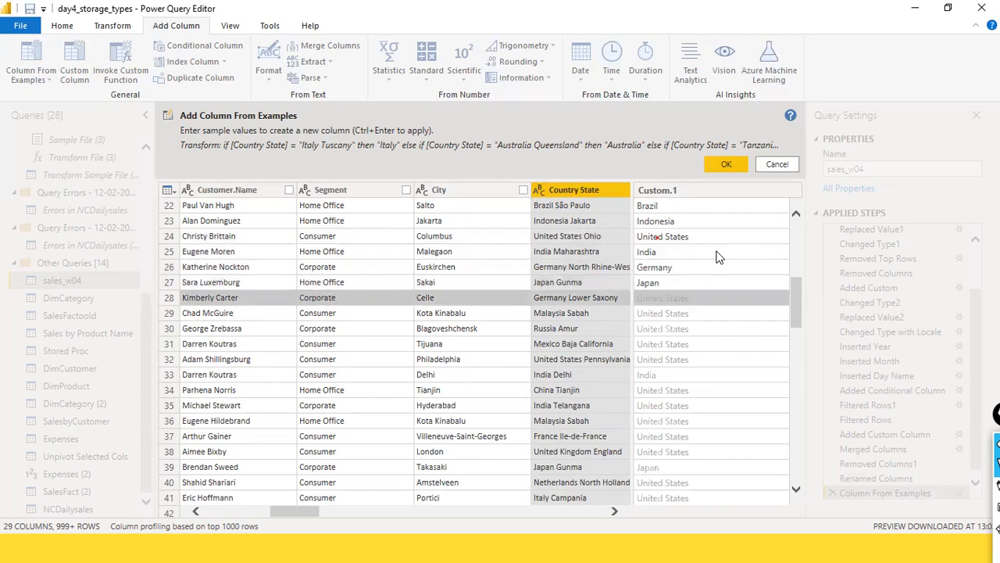
text(Germany)
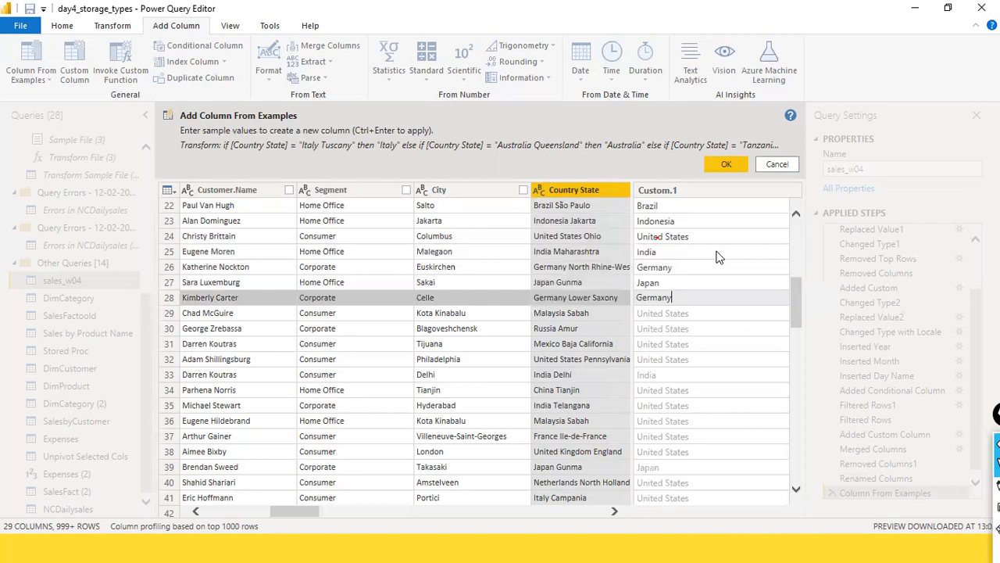
key(Return)
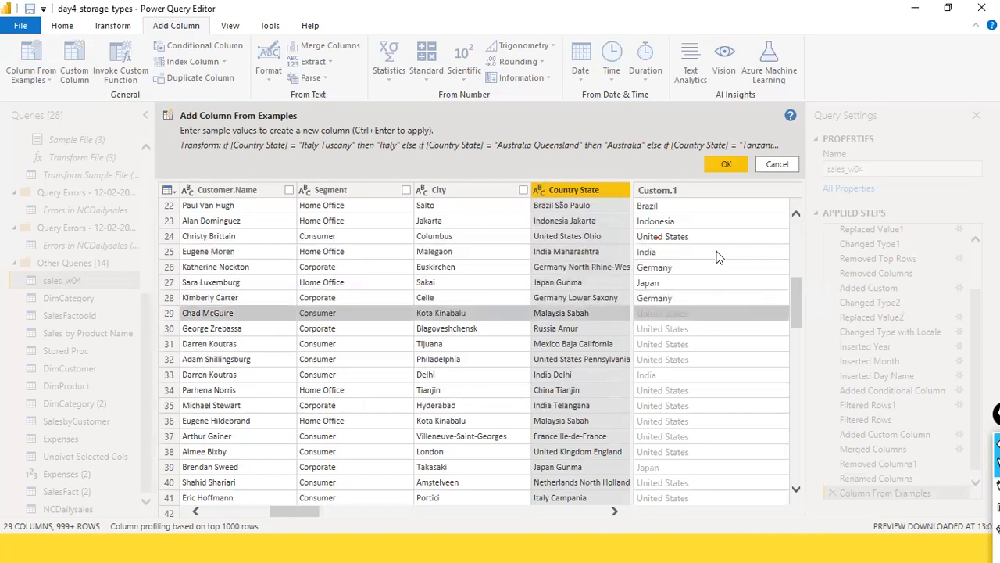
text(Malaysia)
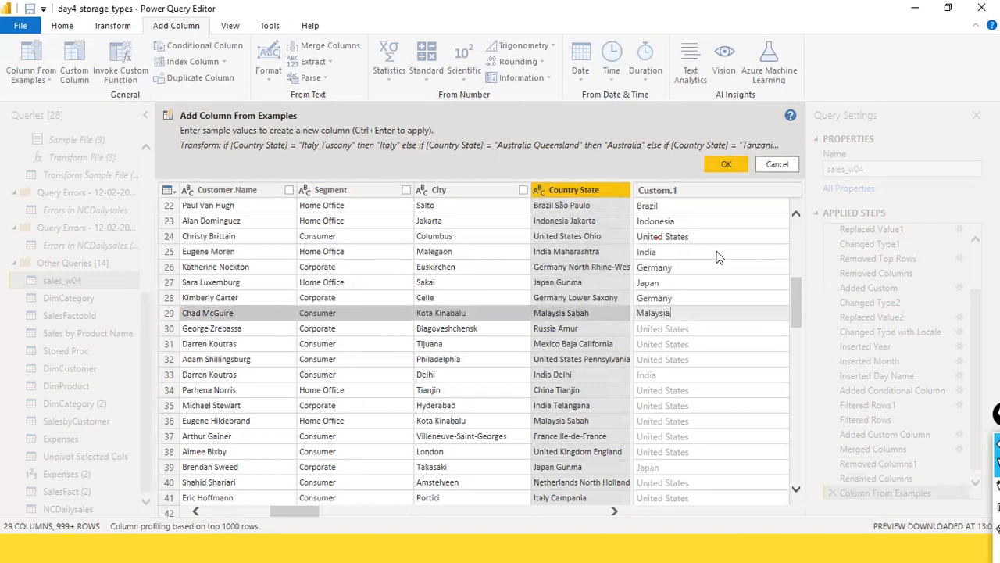
key(Return)
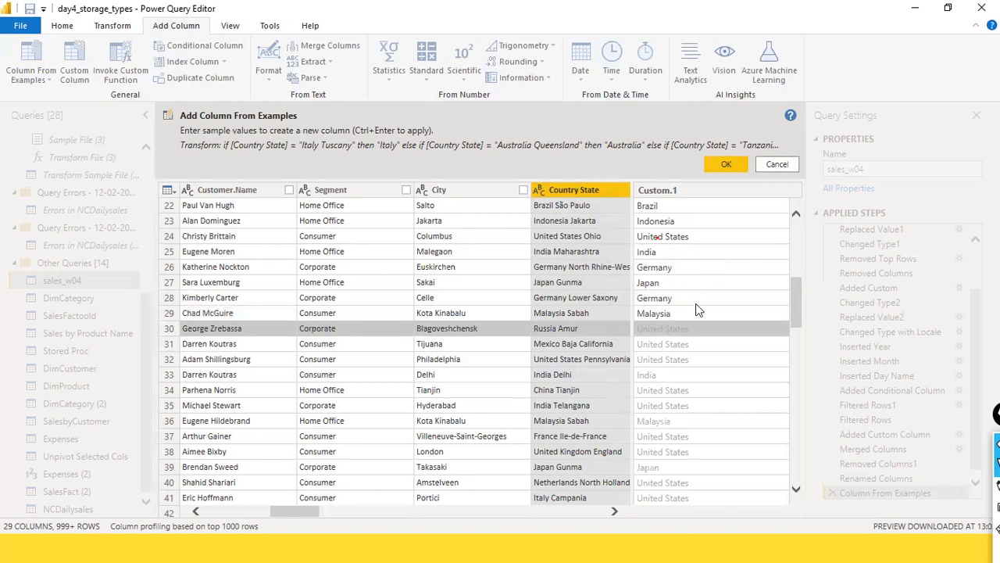
Compare the suggested Custom.1 values with the Country State entries in the remaining rows.
scroll(698, 316, up, 7)
scroll(700, 349, down, 9)
scroll(700, 378, down, 13)
scroll(700, 378, down, 4)
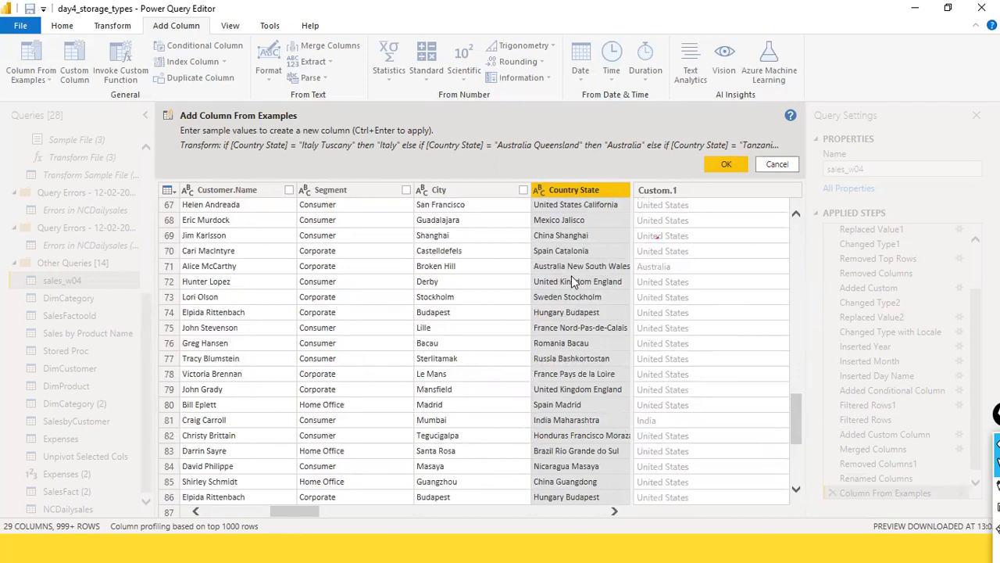
Review the suggested Custom.1 values against Country State through row 100 and back up to the first row.
scroll(700, 270, down, 4)
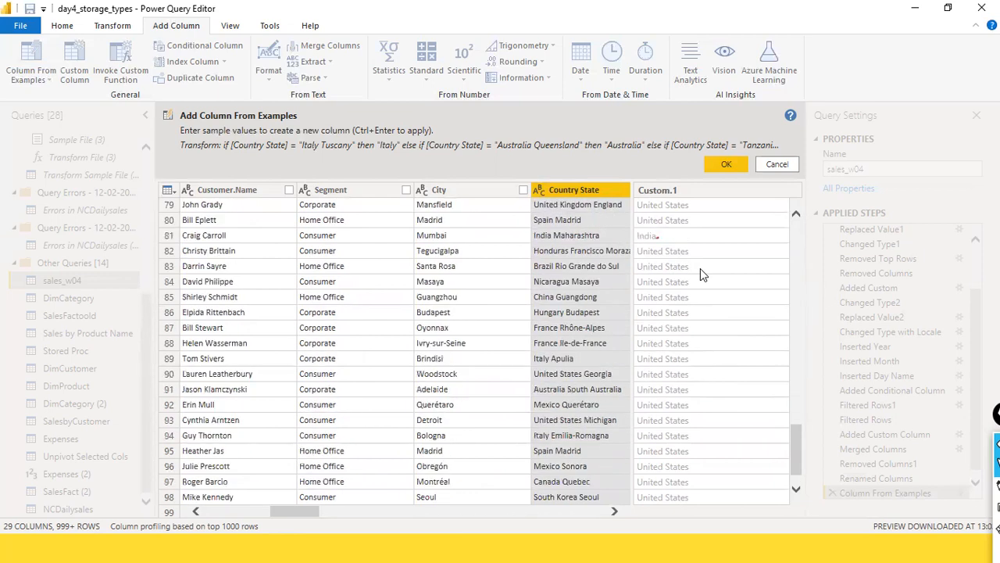
scroll(700, 273, down, 1)
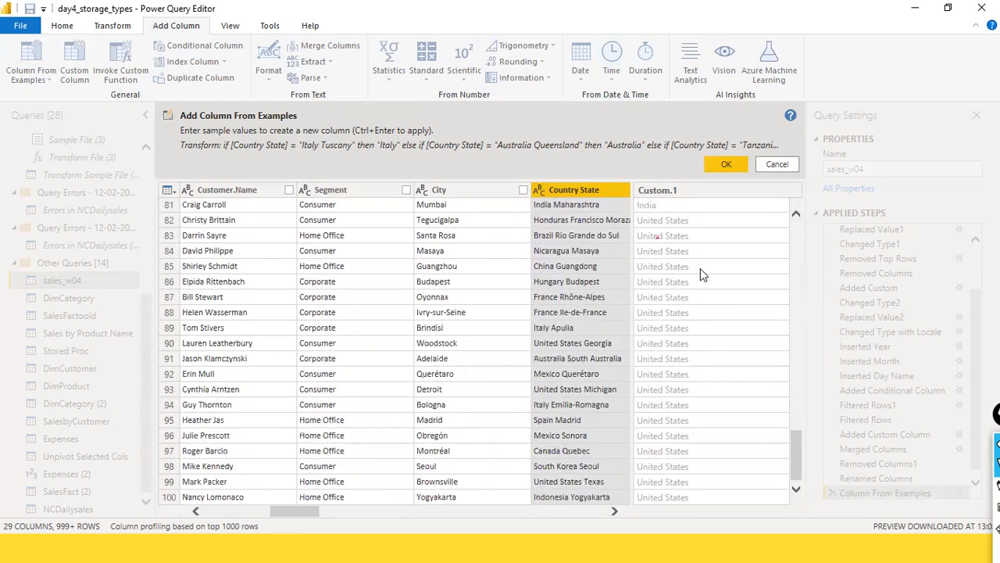
scroll(700, 274, up, 4)
scroll(700, 268, up, 5)
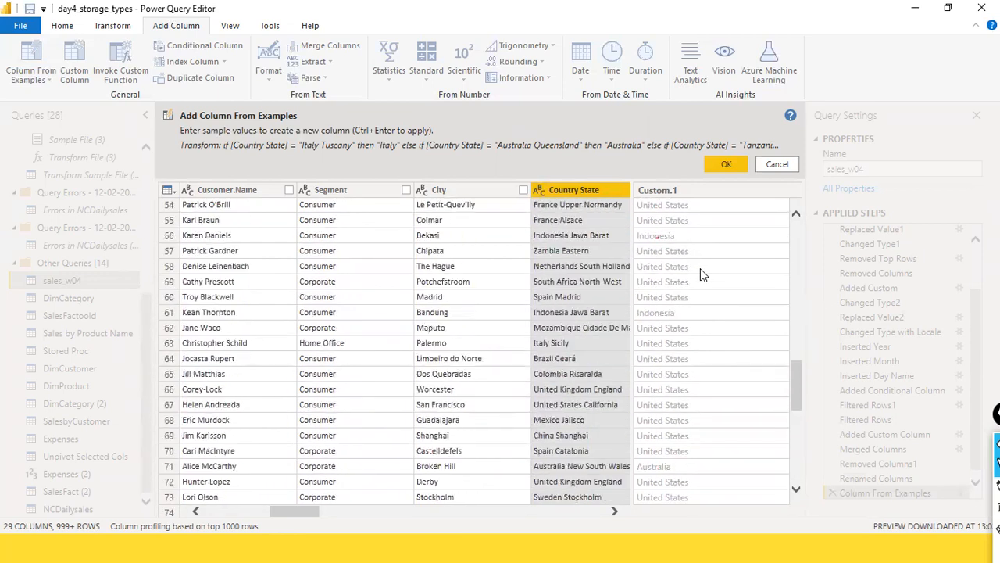
scroll(700, 268, up, 9)
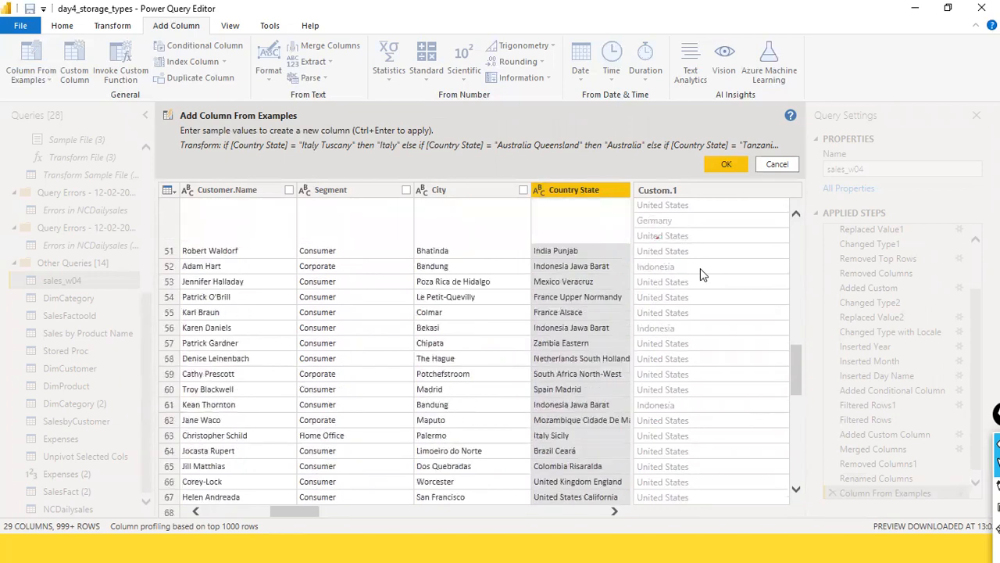
scroll(700, 268, up, 4)
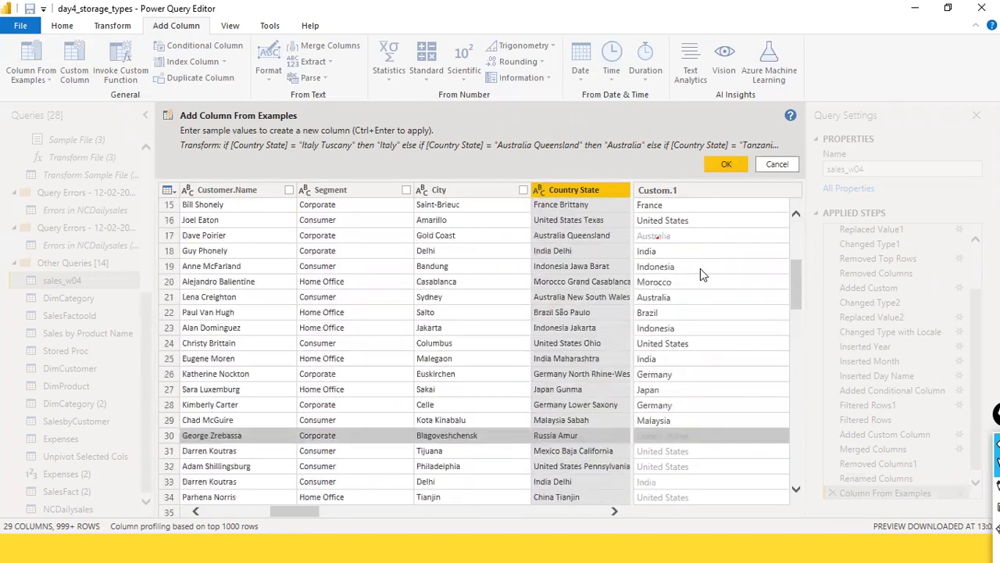
scroll(700, 268, up, 5)
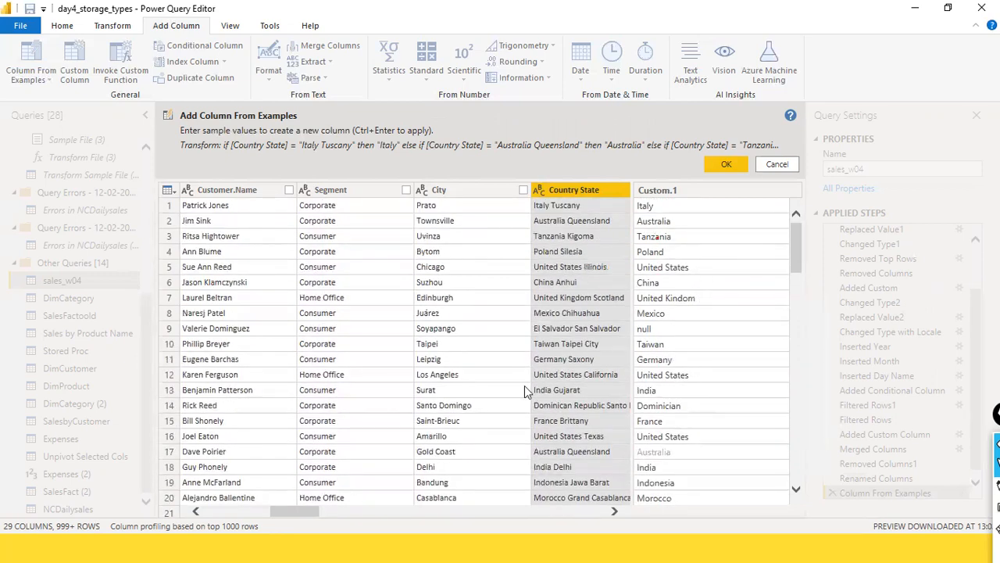
Enter Russia as the example value for row 30 and Mexico for row 31 in the Custom.1 column.
scroll(660, 376, down, 2)
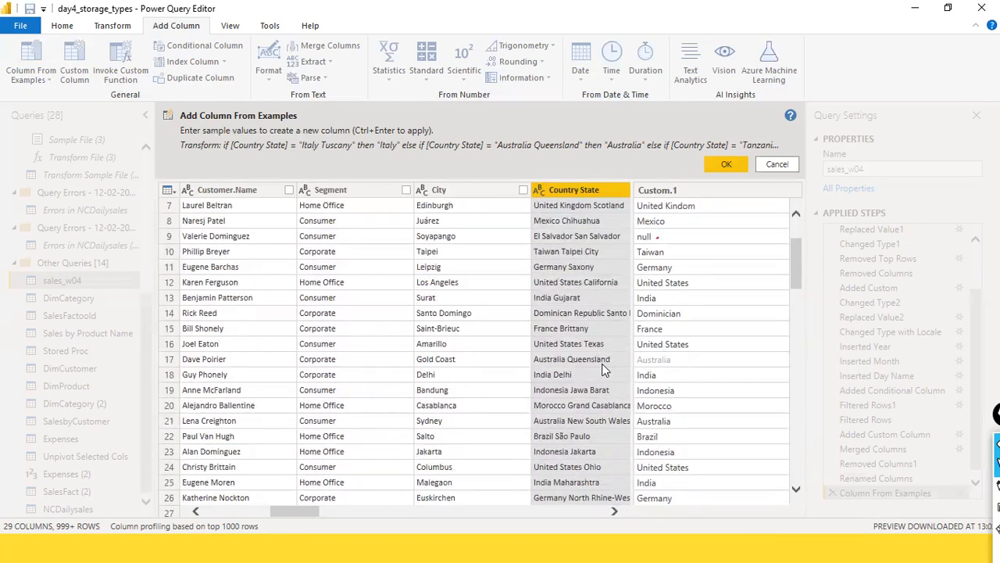
scroll(648, 395, down, 2)
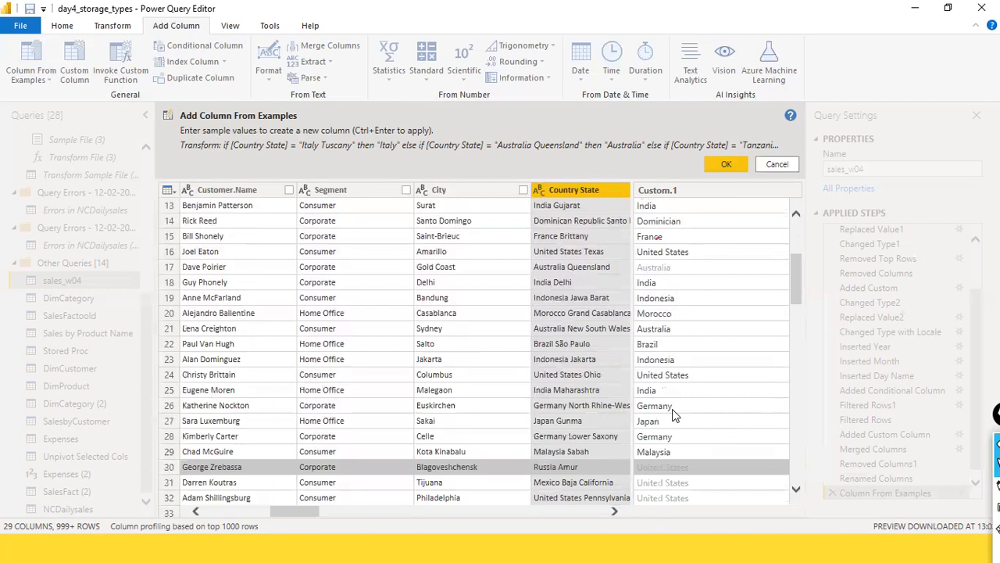
scroll(690, 392, down, 1)
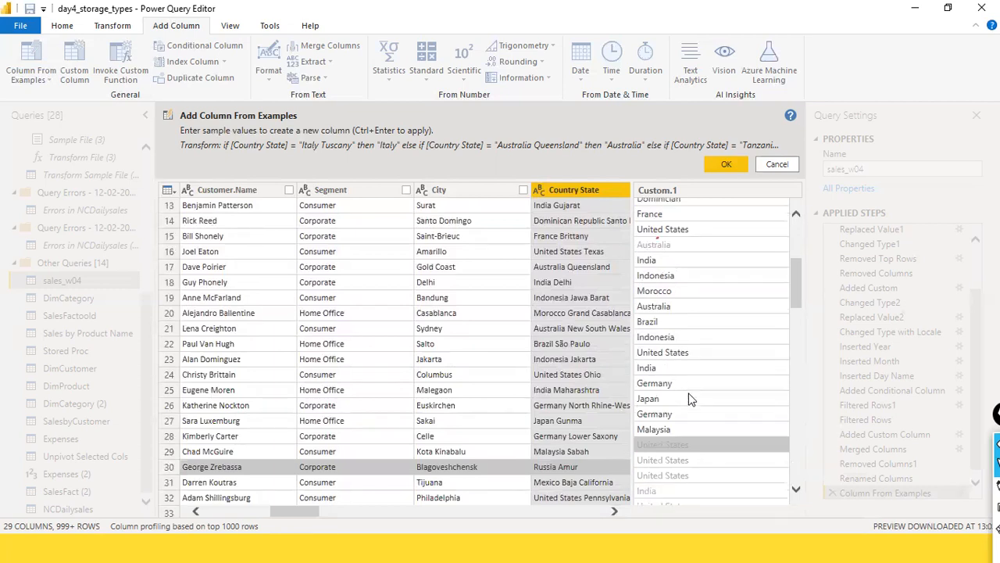
double_click(684, 418)
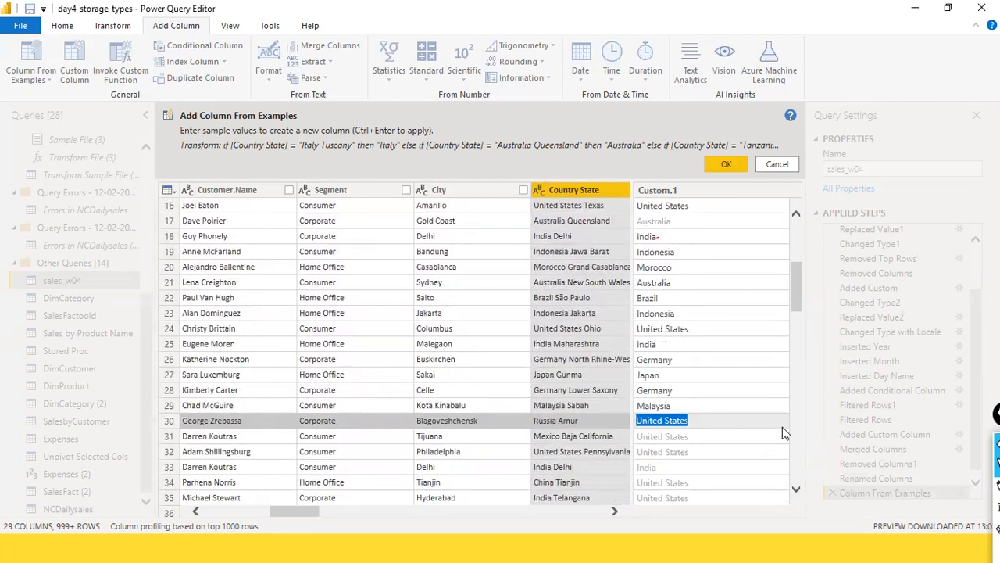
text(Ru)
key(BackSpace)
text(ussia)
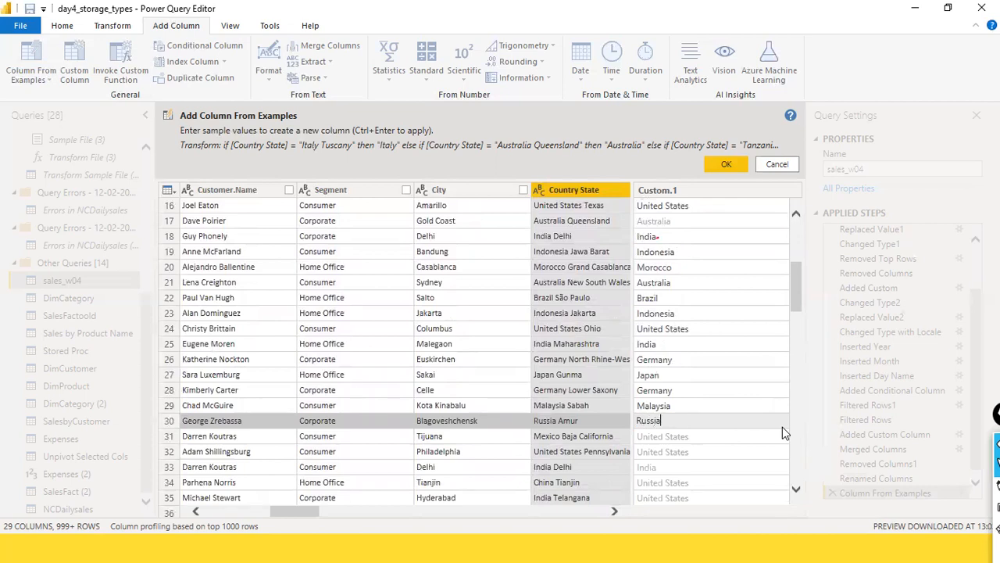
key(Return)
key(Up)
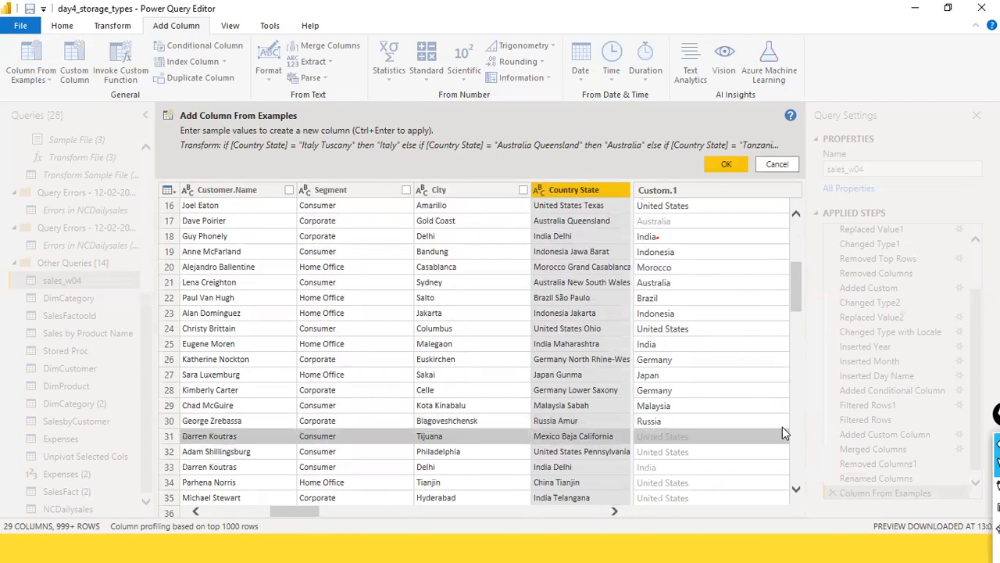
text(Mexico)
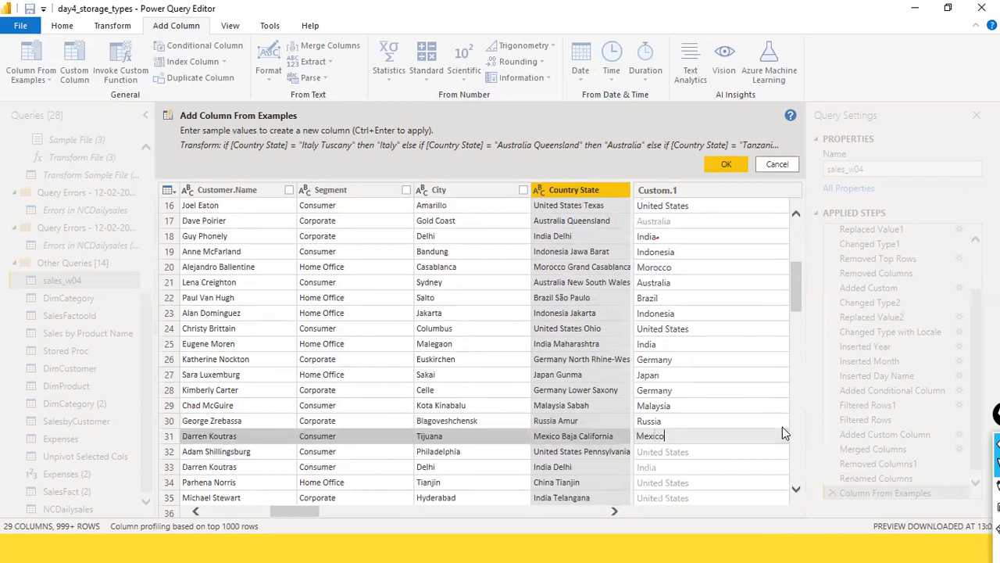
key(Return)
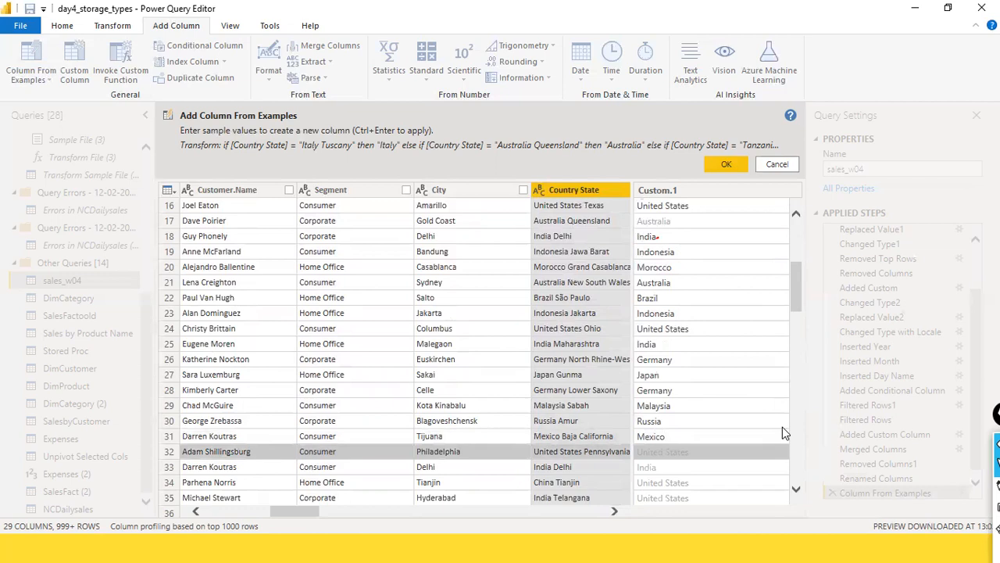
Enter China as the example value for row 34 and India for row 35.
key(Down)
key(Down)
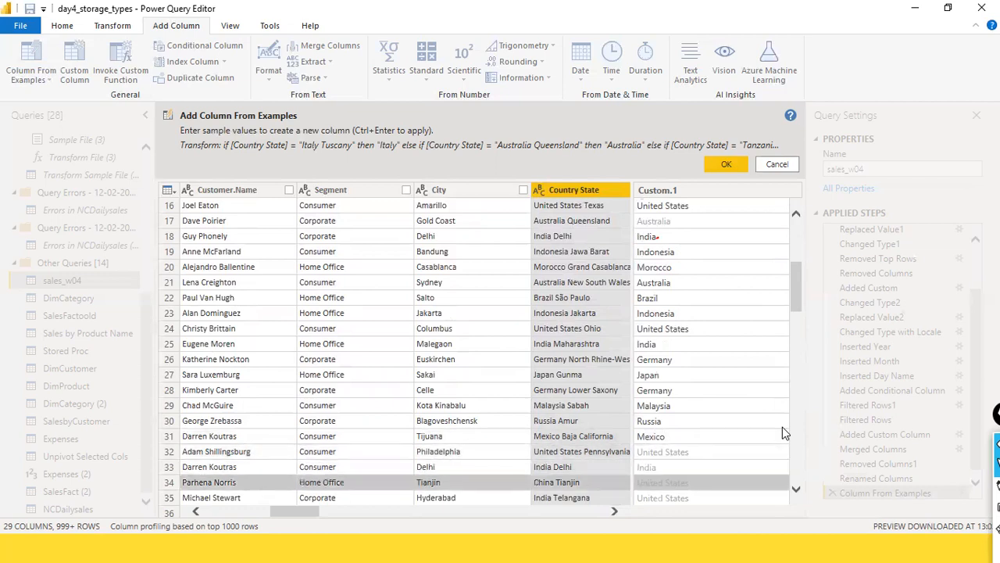
text(China)
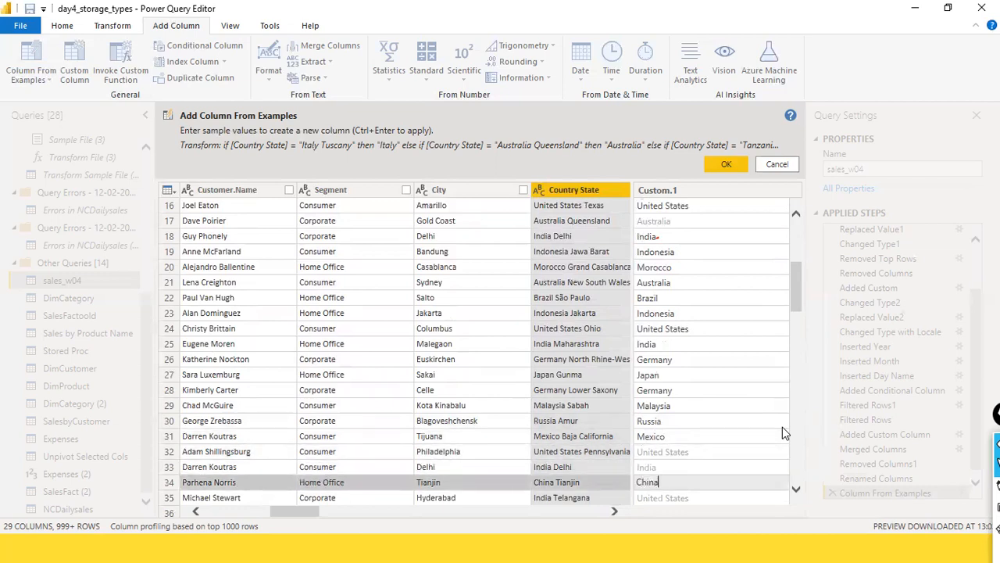
key(Down)
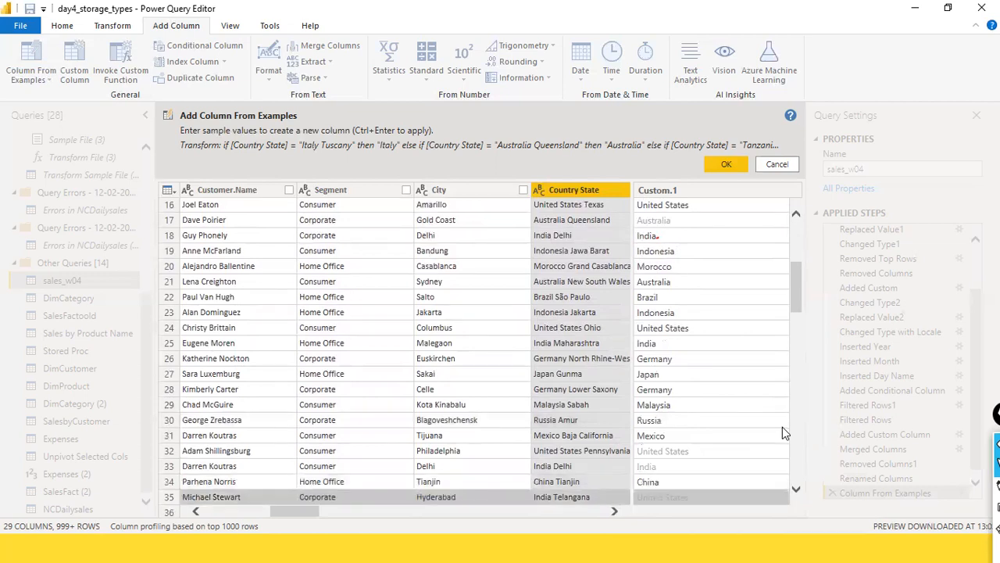
text(India)
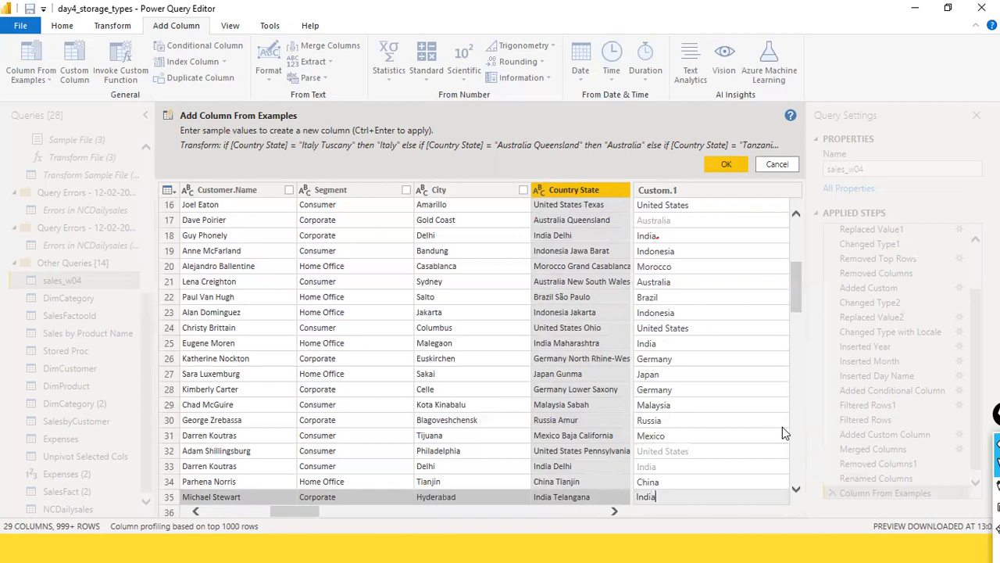
key(Down)
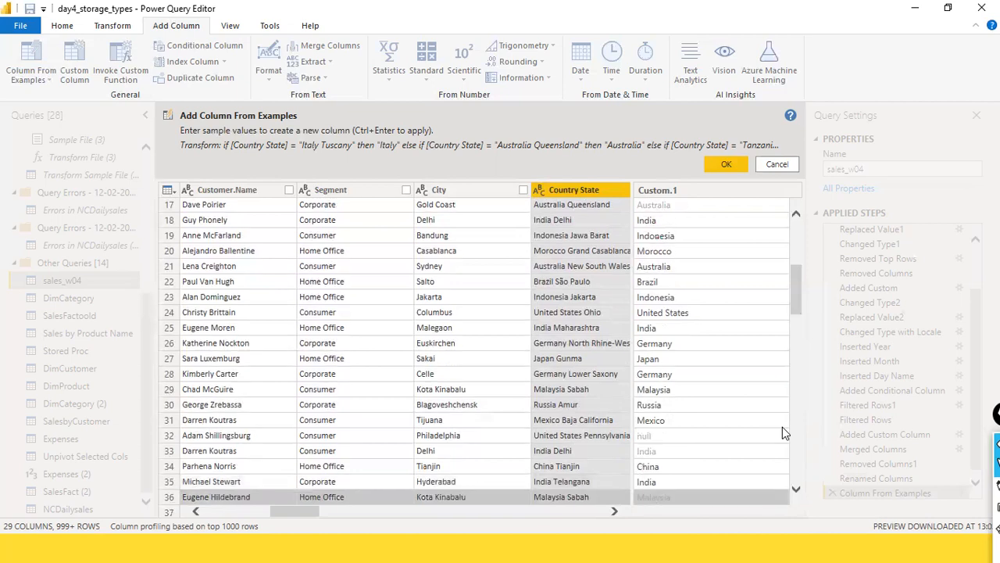
Enter France as the example value for row 37 and United Kingdom for row 38.
key(Down)
key(Down)
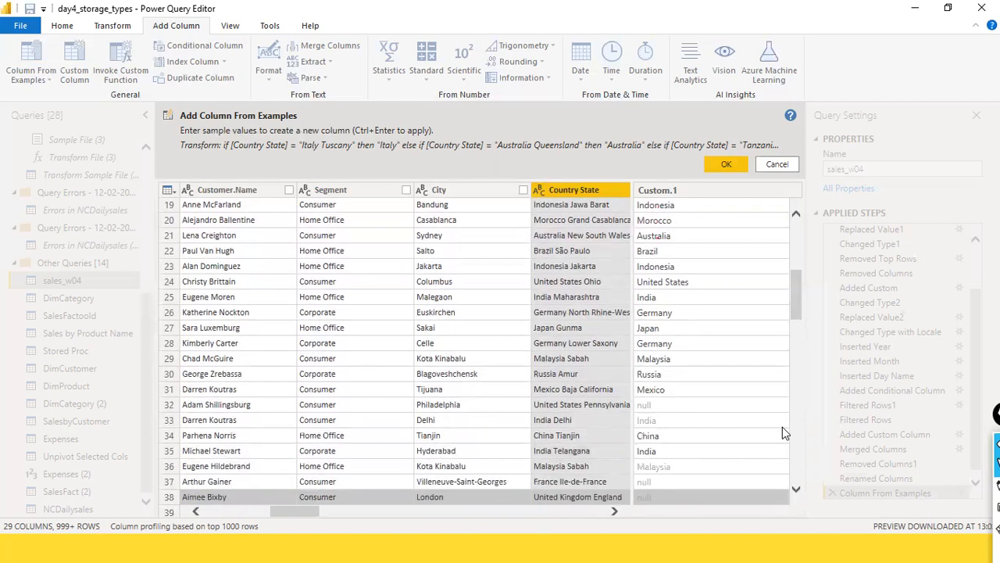
key(Down)
key(Down)
key(Up)
key(Up)
key(Up)
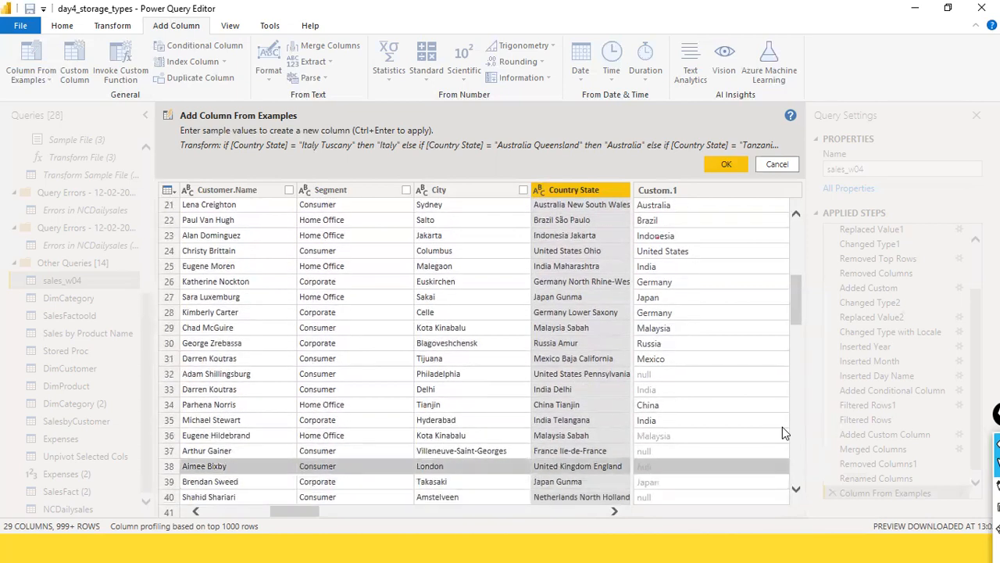
text(France)
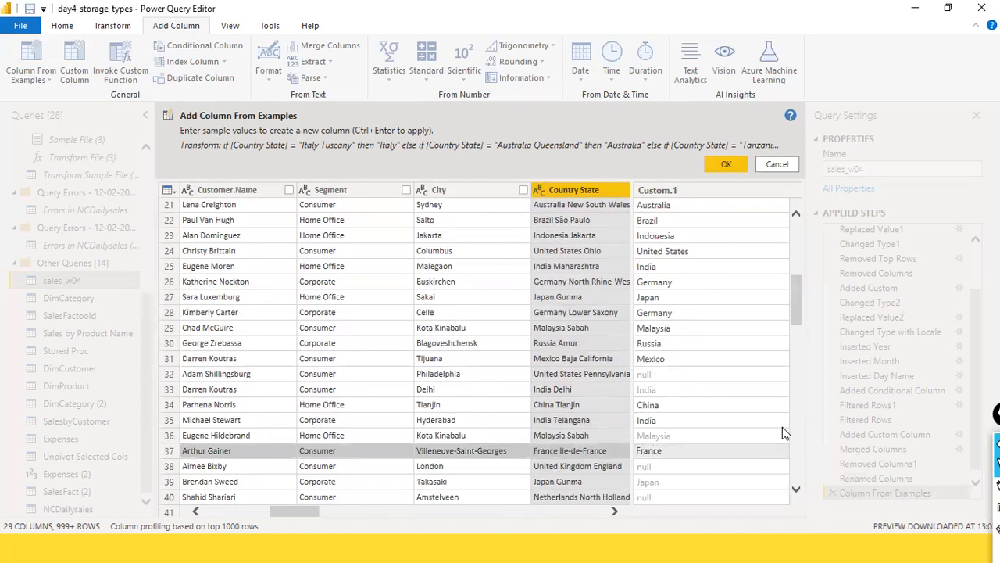
key(Return)
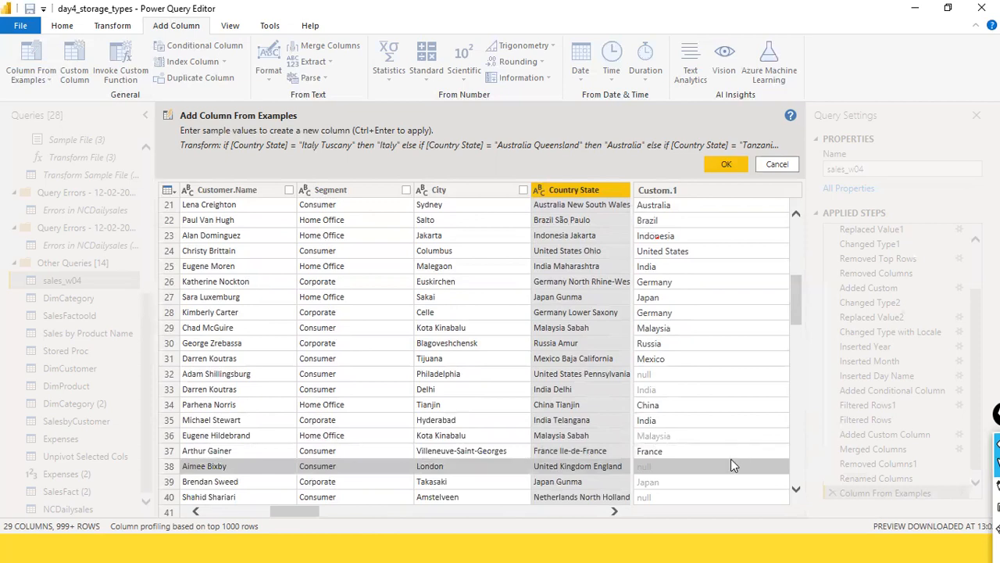
text(Unit)
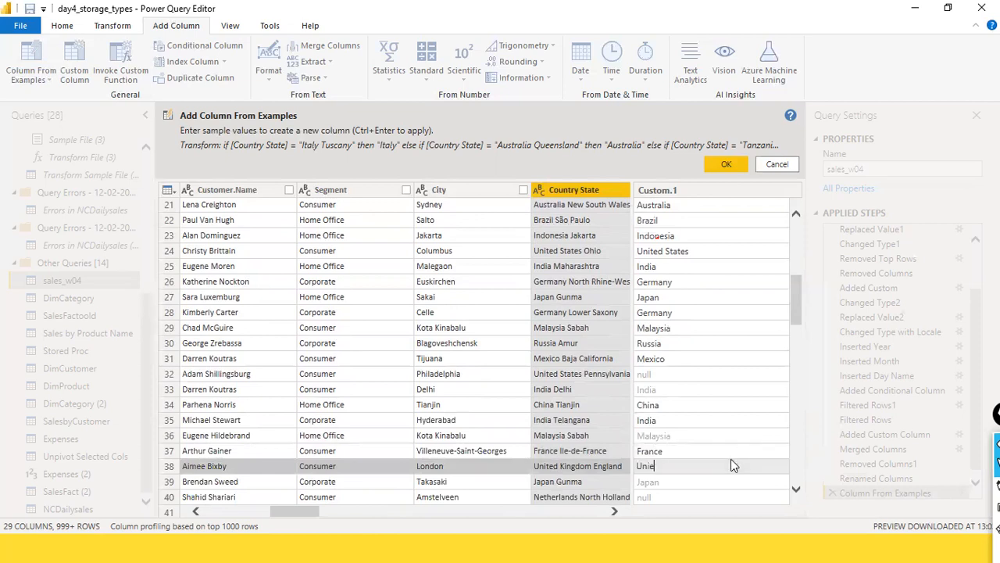
text(ed Kingdom)
key(Return)
Go back to row 32, United States Pennsylvania, and enter United States as its example value.
key(Up)
key(Up)
key(Up)
key(Up)
key(Up)
key(Up)
key(Up)
key(Up)
key(Down)
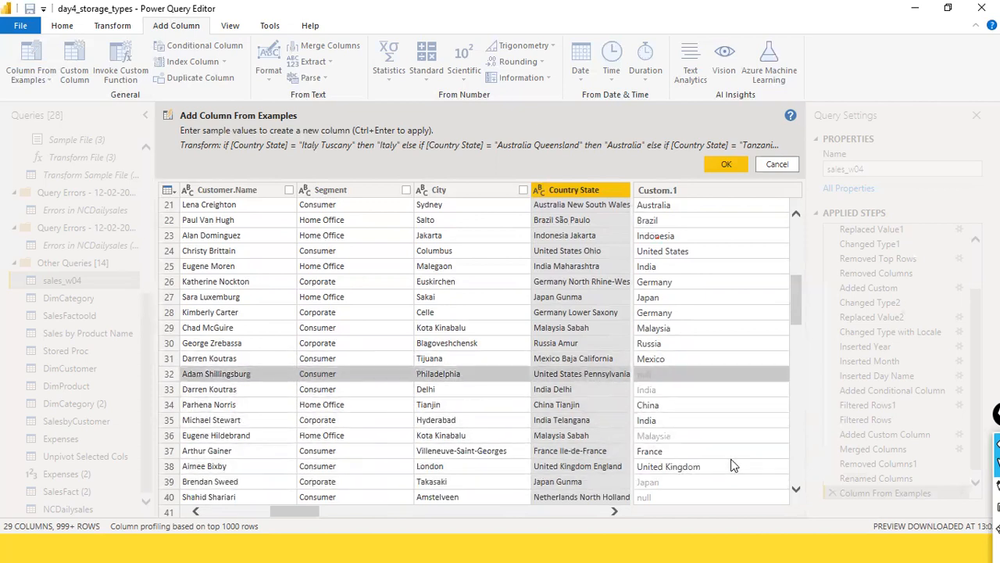
text(United States)
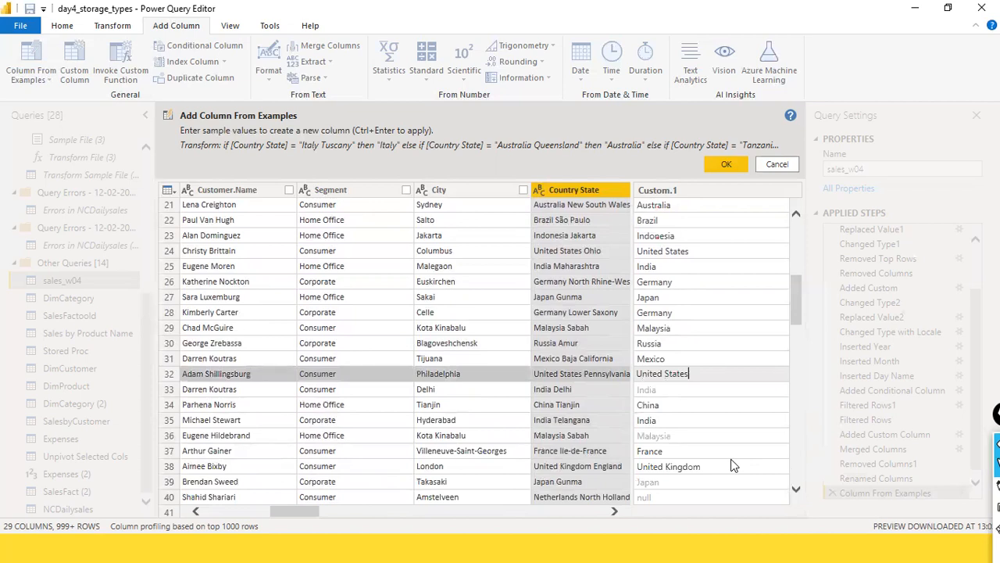
key(Return)
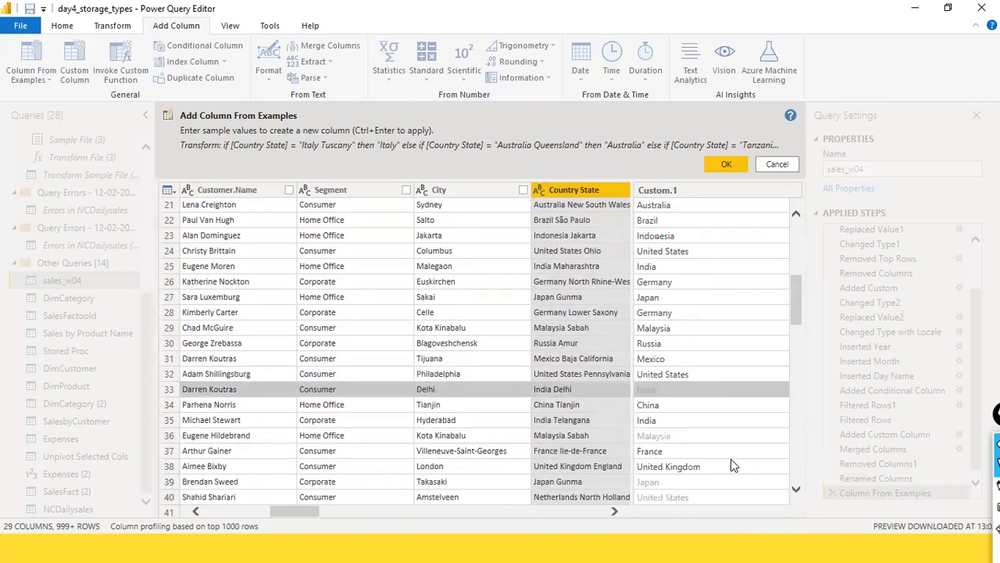
Enter Netherlands as the example value for row 40 and Italy for row 41.
scroll(605, 500, down, 2)
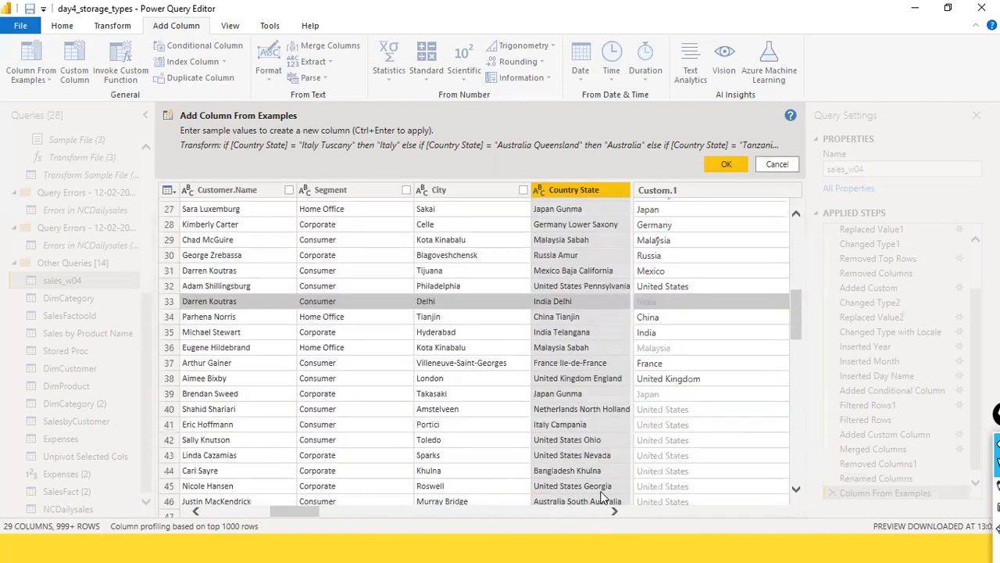
click(685, 410)
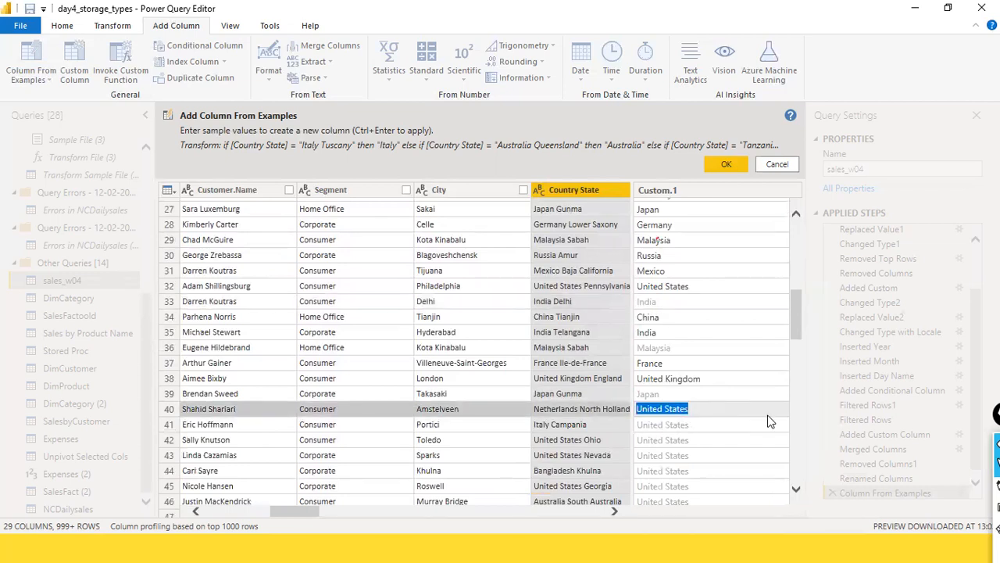
text(Netherlands)
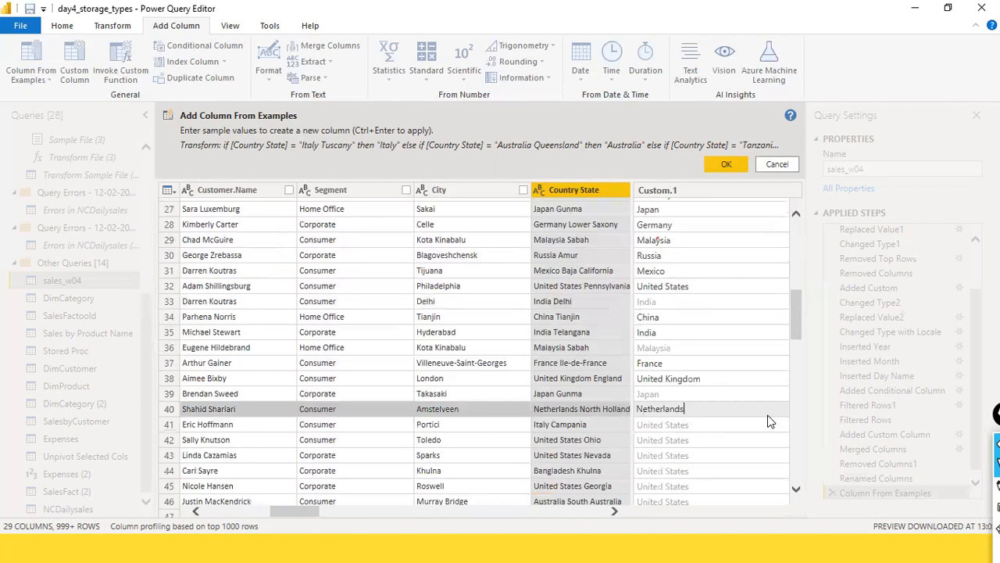
key(Return)
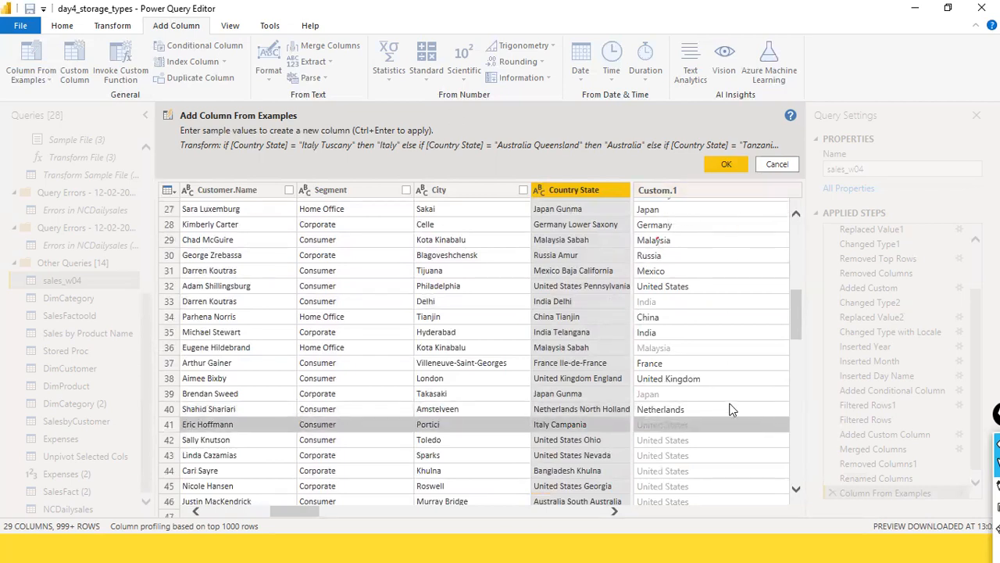
text(Italy)
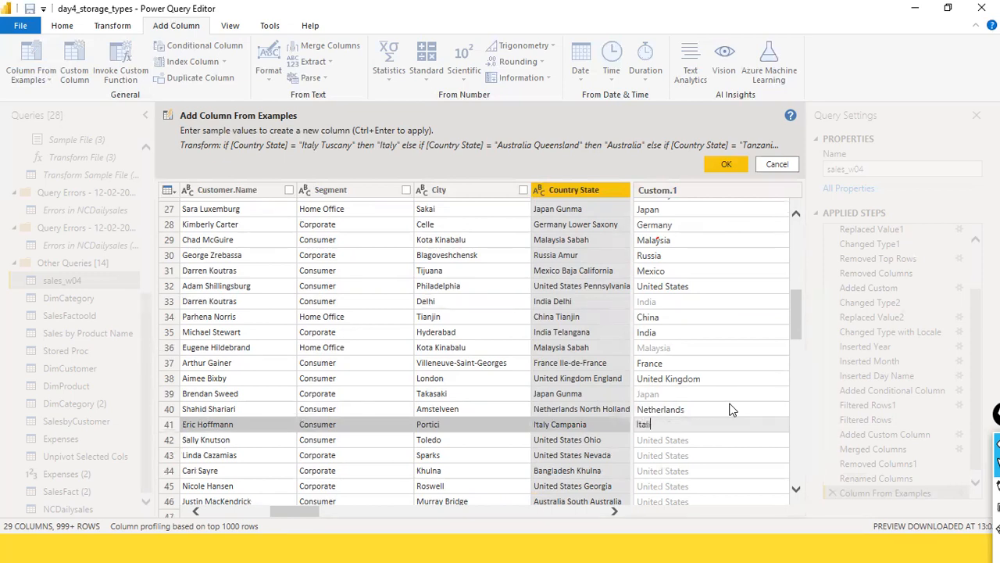
key(Return)
key(Return)
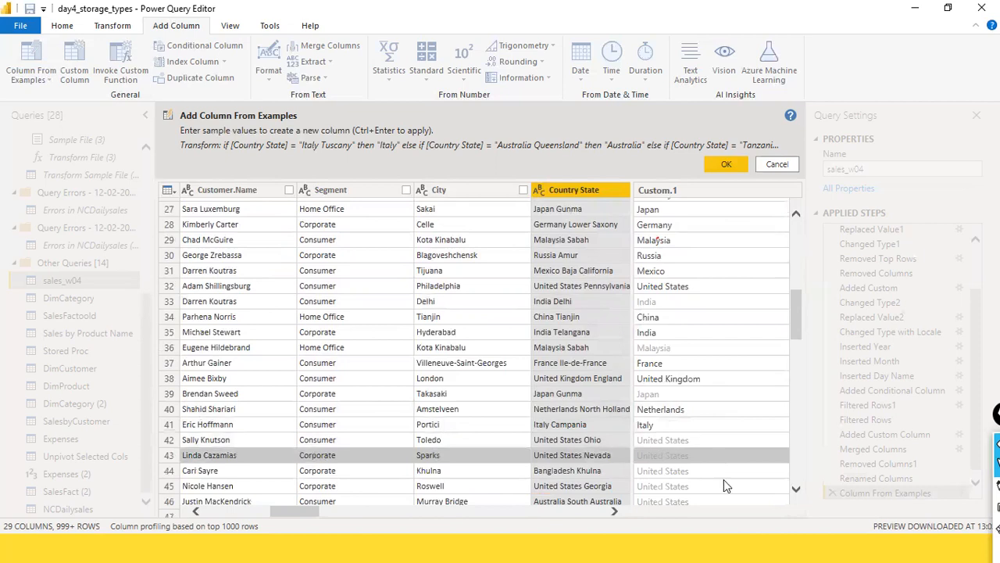
Enter Bangladesh as the example value for row 44, Bangladesh Khulna.
click(695, 472)
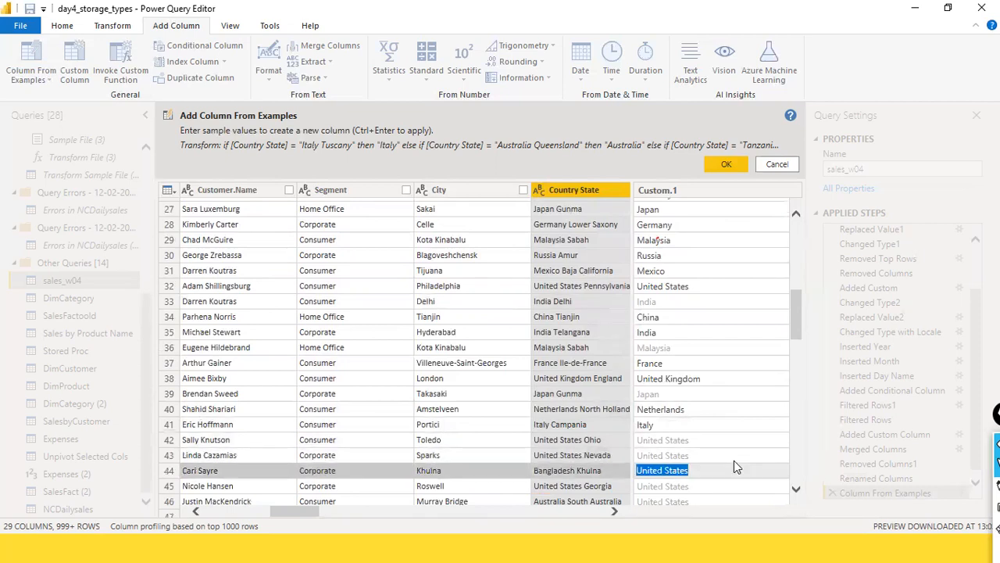
text(Banga)
key(BackSpace)
text(ladesh)
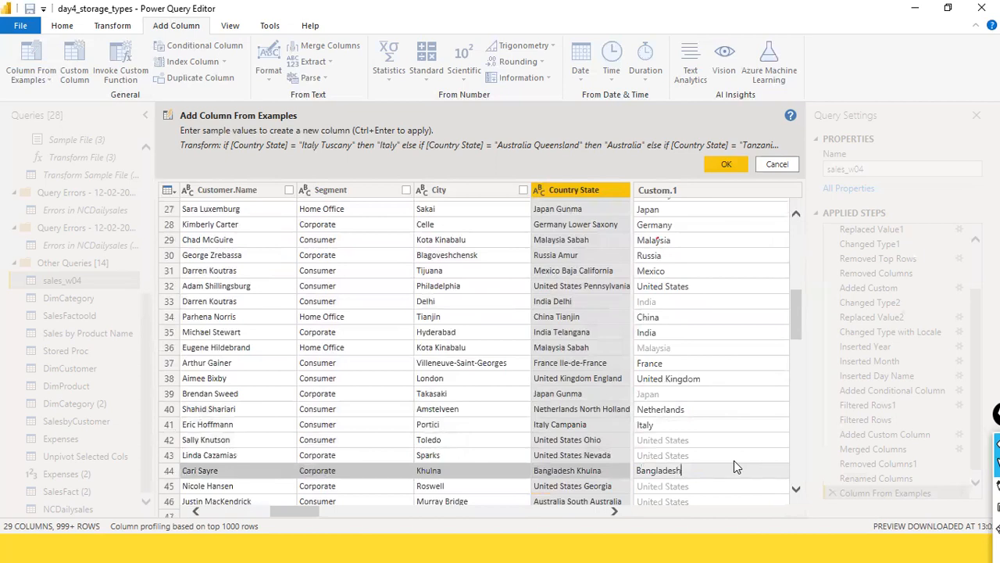
key(Return)
Enter Australia as the example value for row 46 and China for row 47.
scroll(690, 492, down, 1)
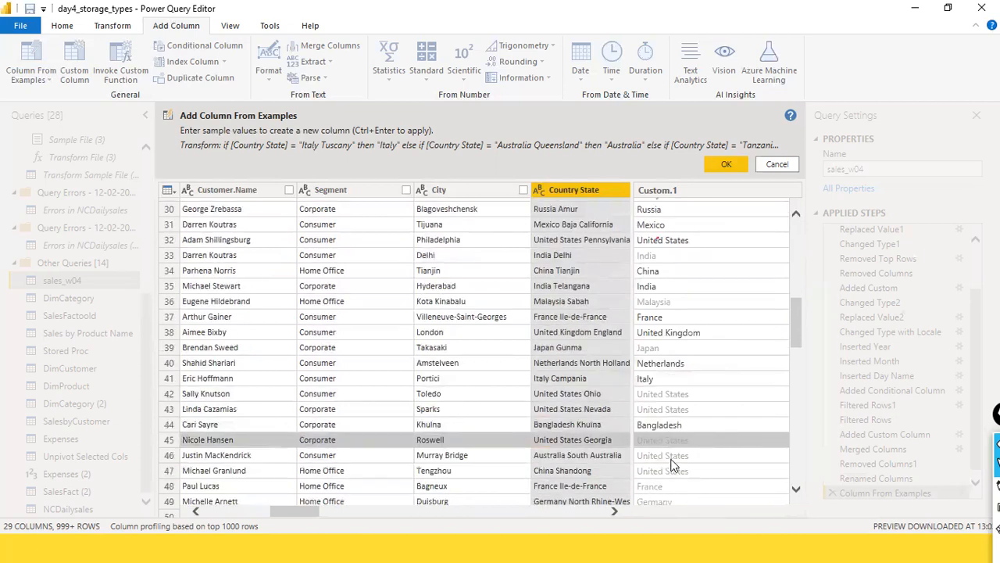
key(Return)
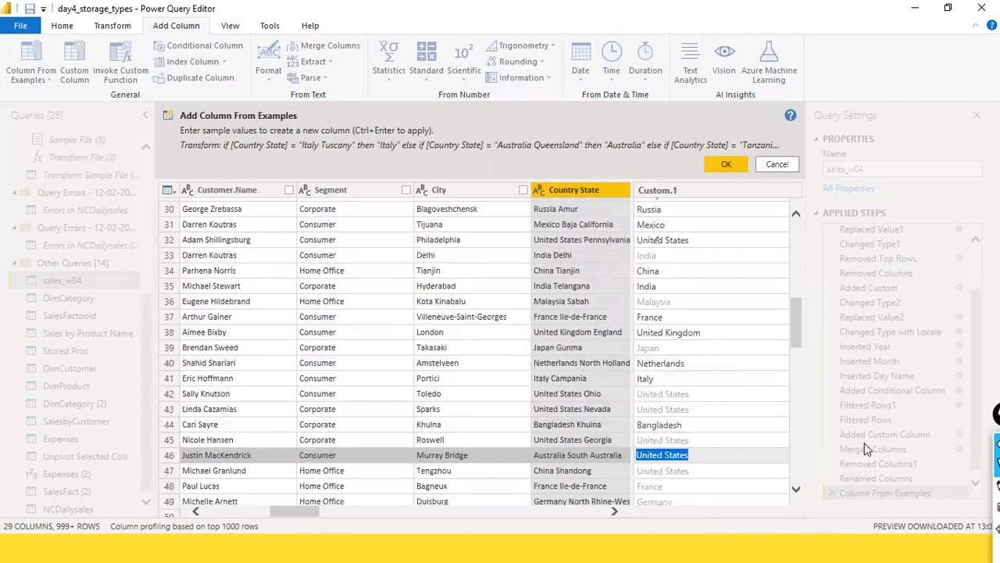
text(Australia)
key(Return)
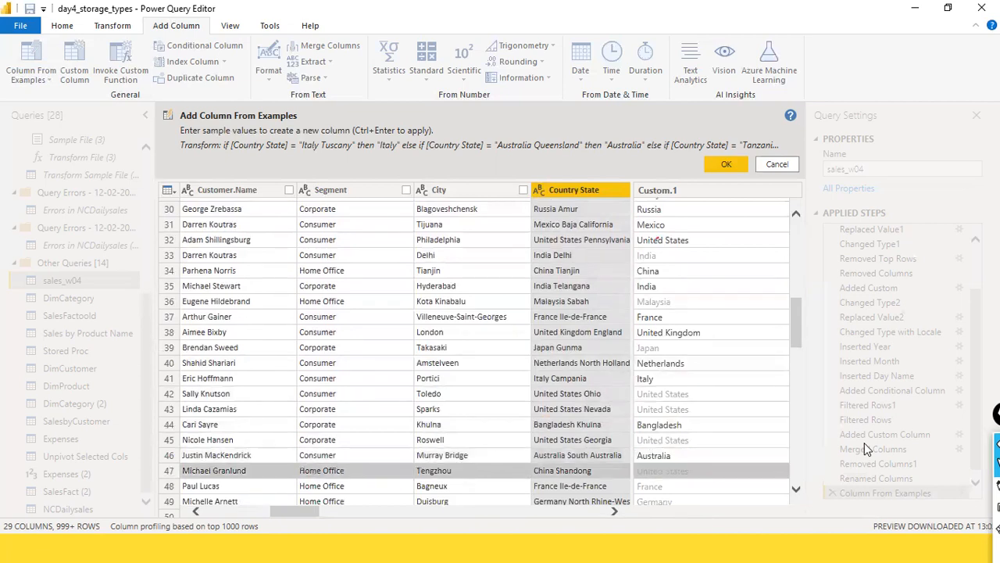
text(China)
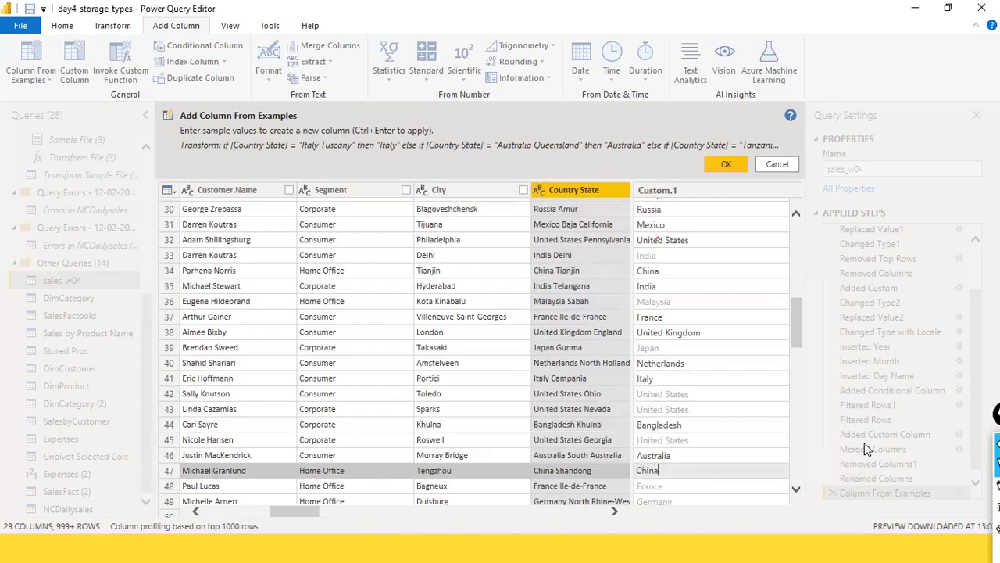
key(Return)
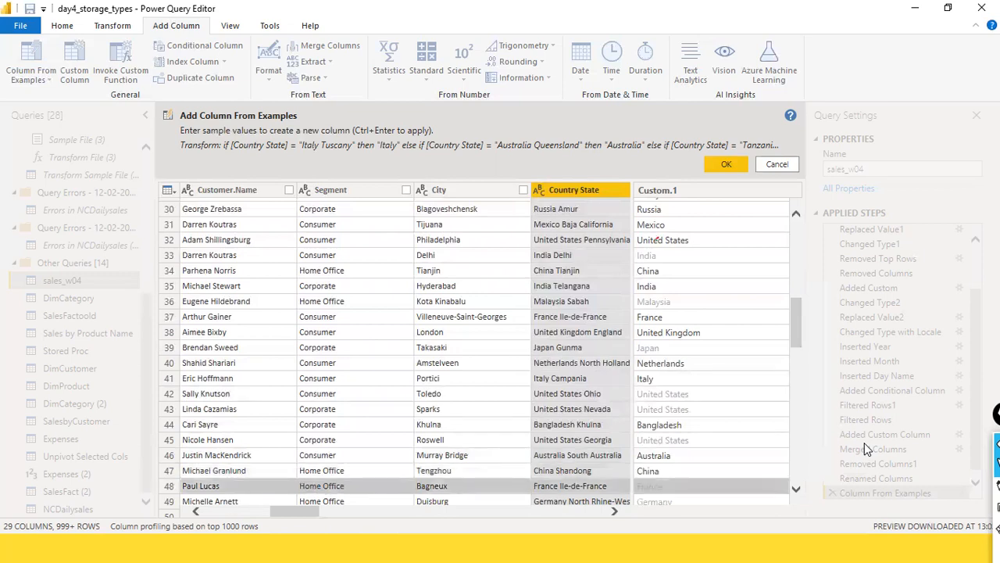
Enter Mexico as the example value for row 53 and France for row 54.
scroll(747, 355, up, 10)
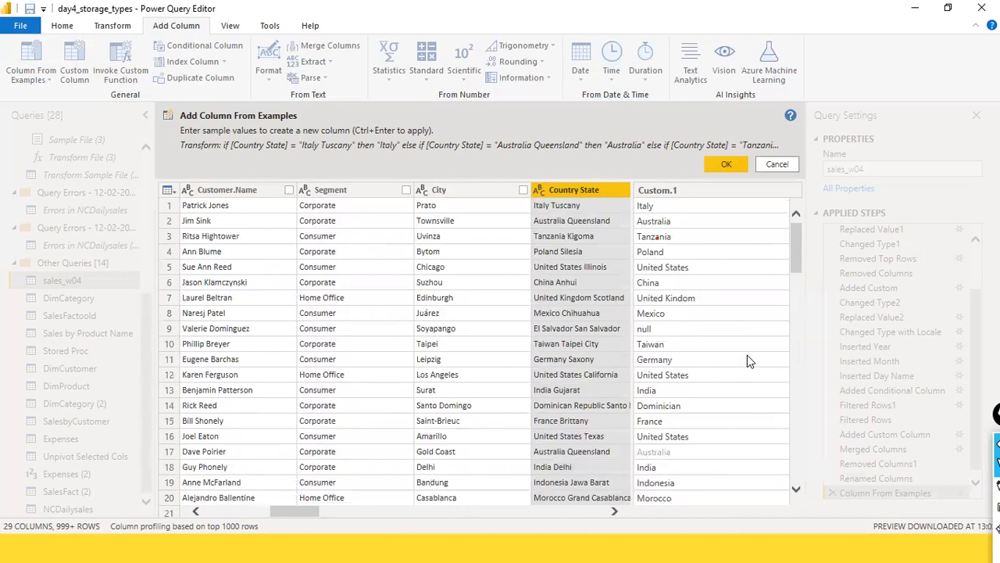
scroll(747, 357, down, 13)
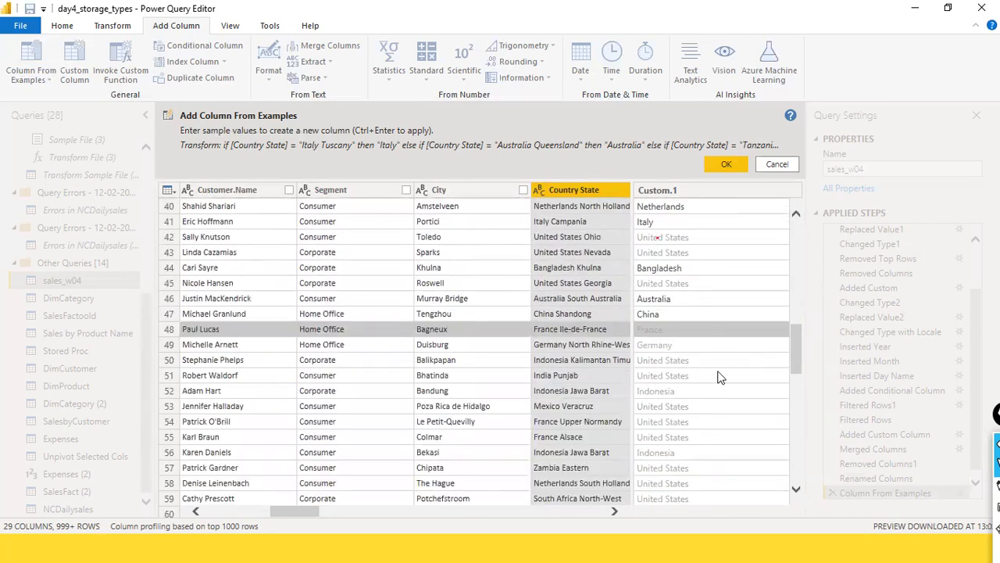
double_click(688, 404)
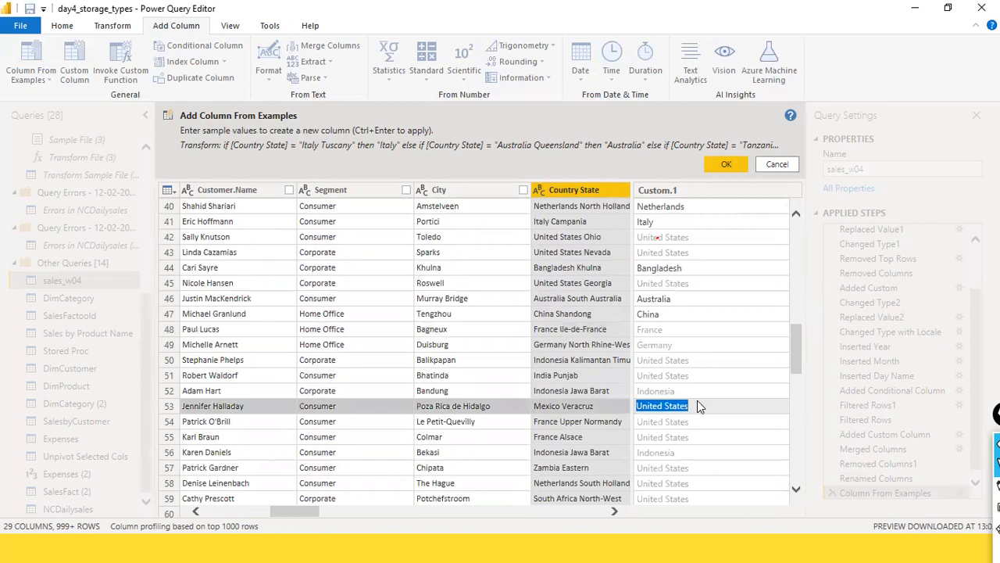
text(Mexico)
key(Return)
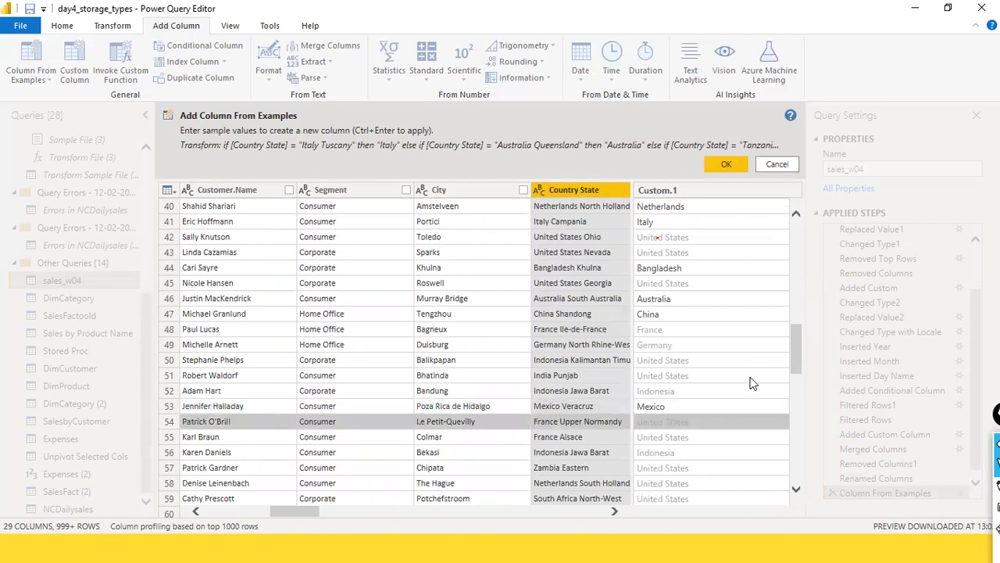
text(France)
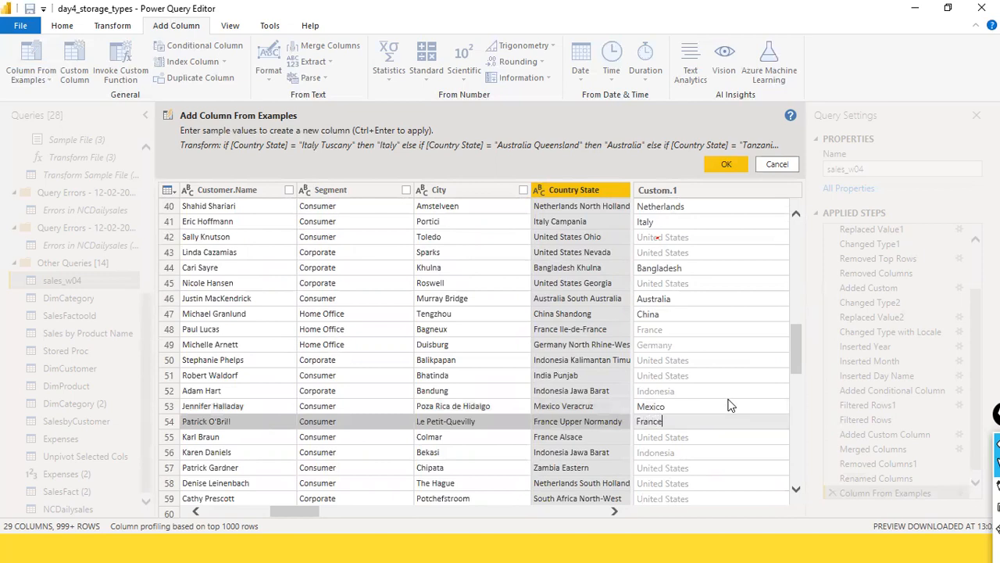
key(Return)
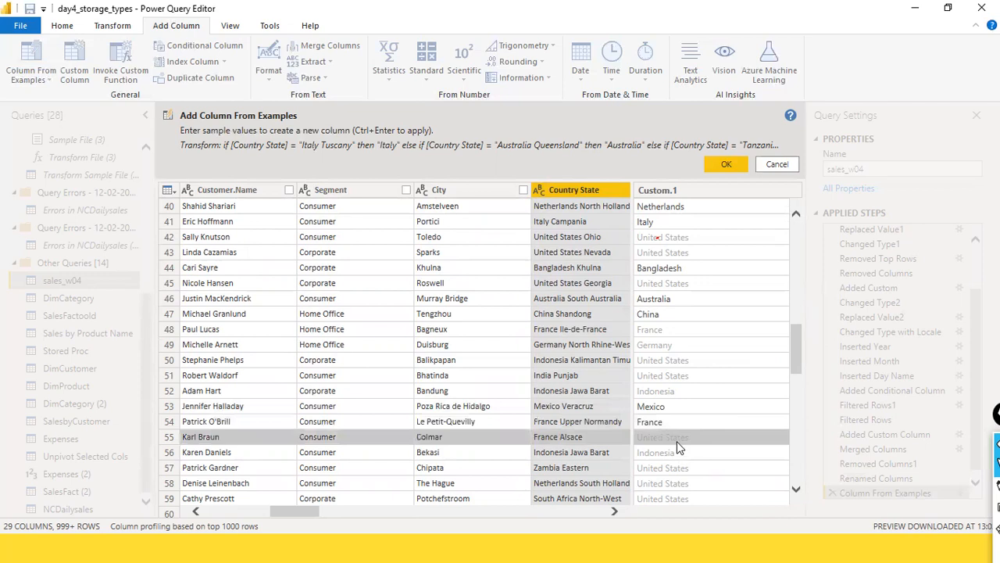
Enter France as the example value for row 55, France Alsace.
click(674, 439)
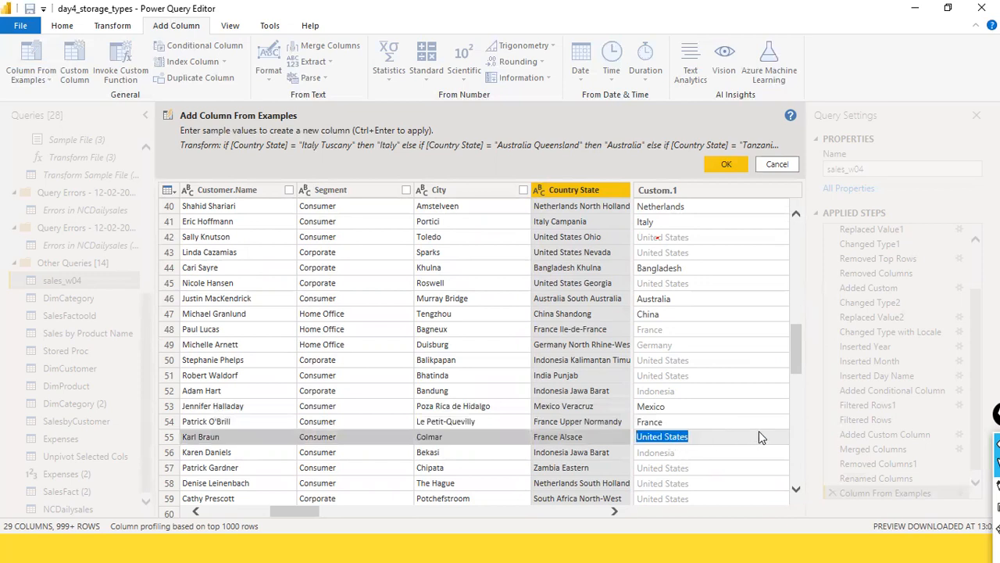
text(Franc)
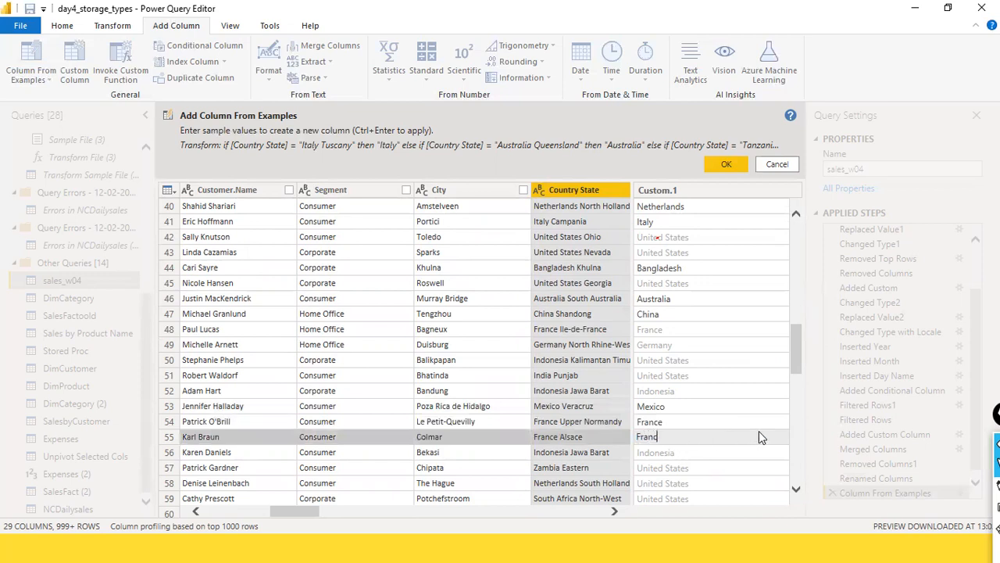
key(Return)
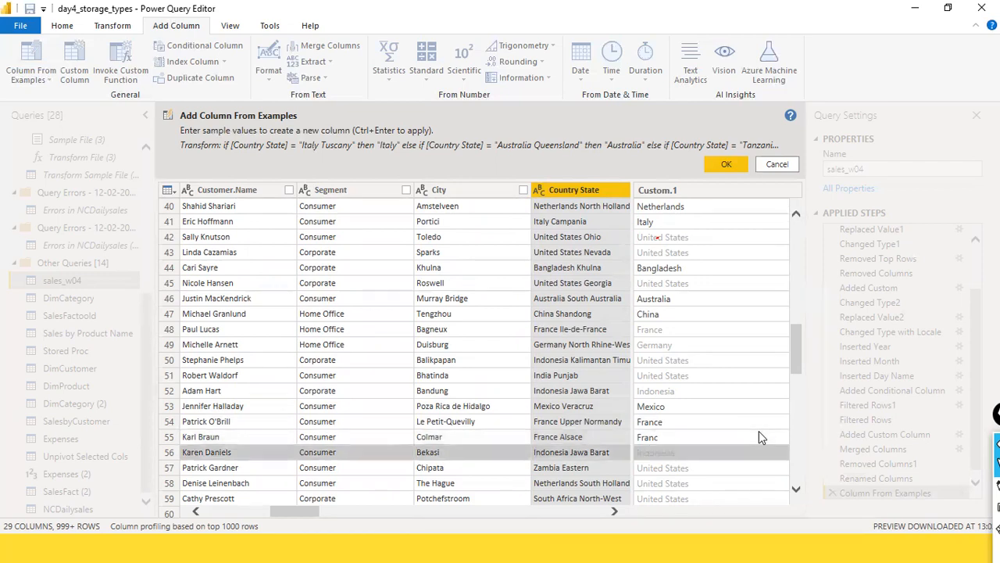
click(759, 436)
text(France)
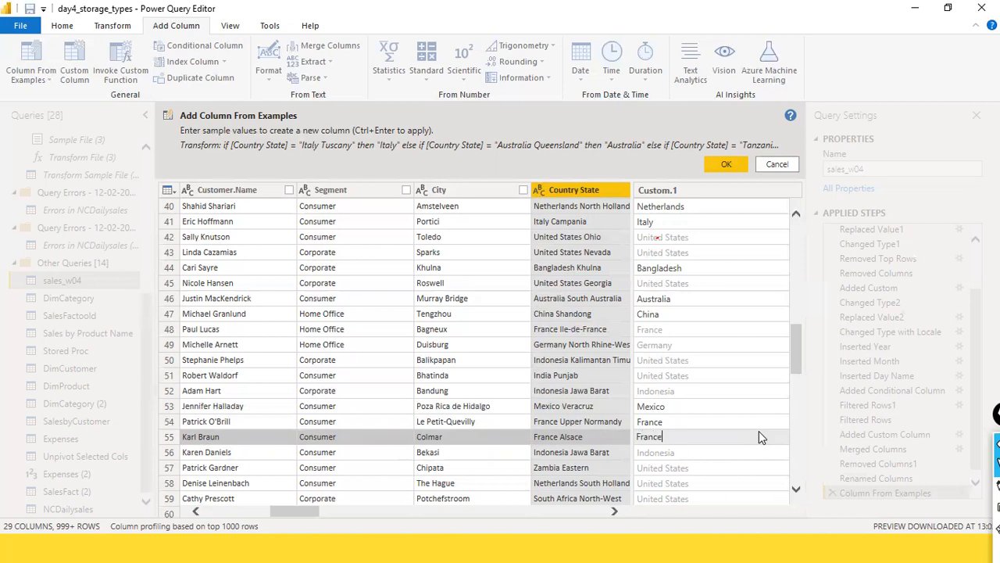
key(Return)
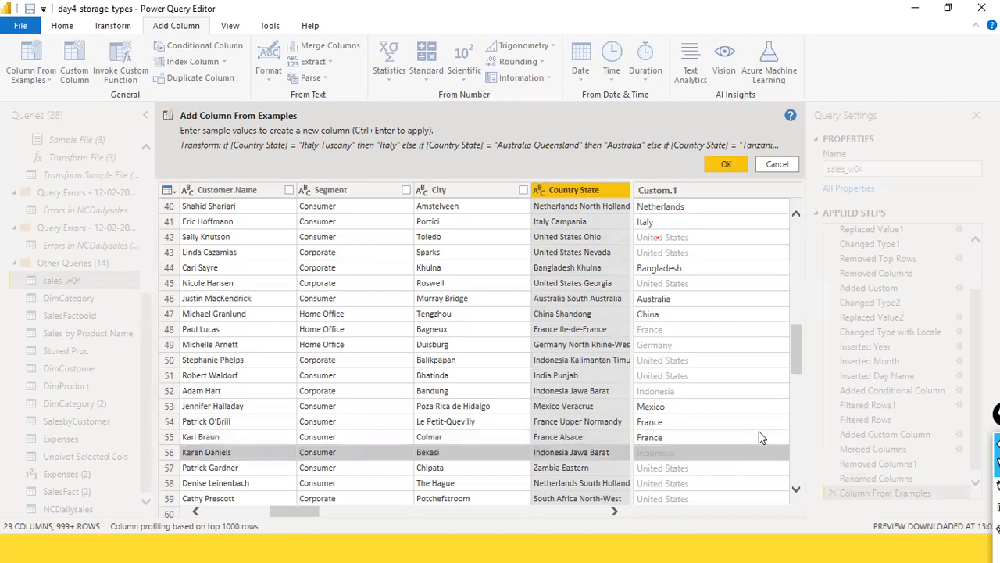
Go back to row 9, El Salvador San Salvador, and replace its null example with El Salvador.
scroll(745, 399, up, 13)
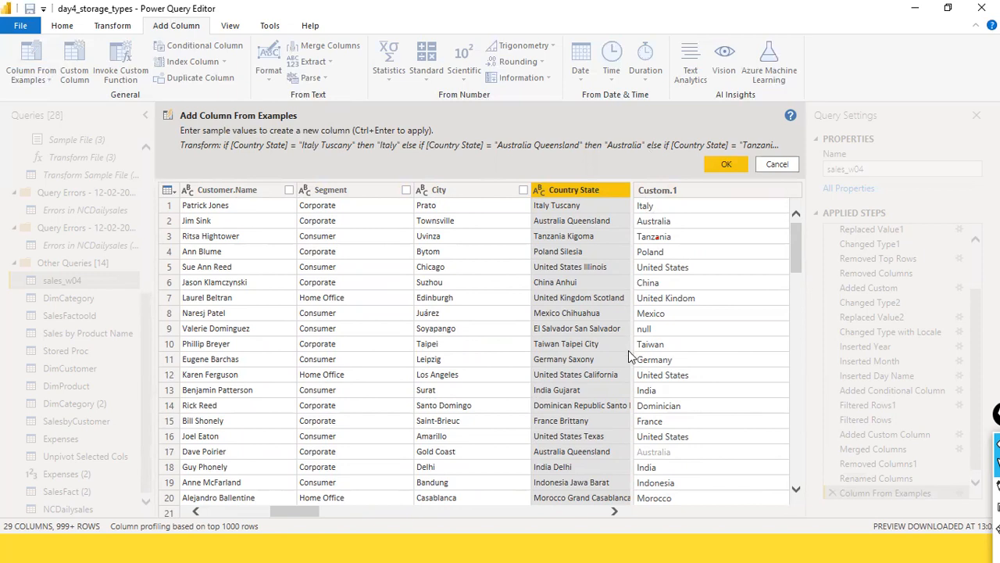
double_click(648, 329)
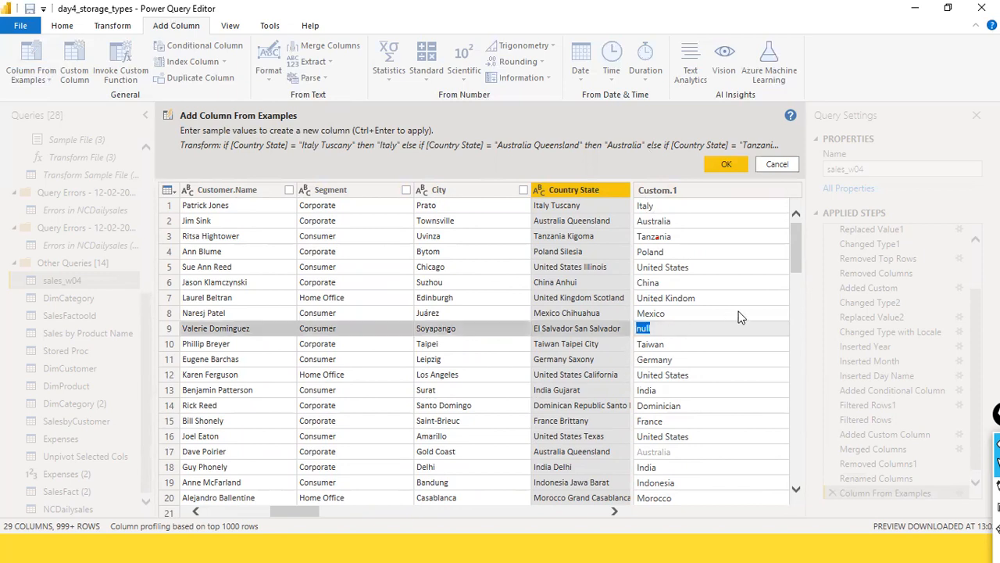
text(El Salvador)
key(Return)
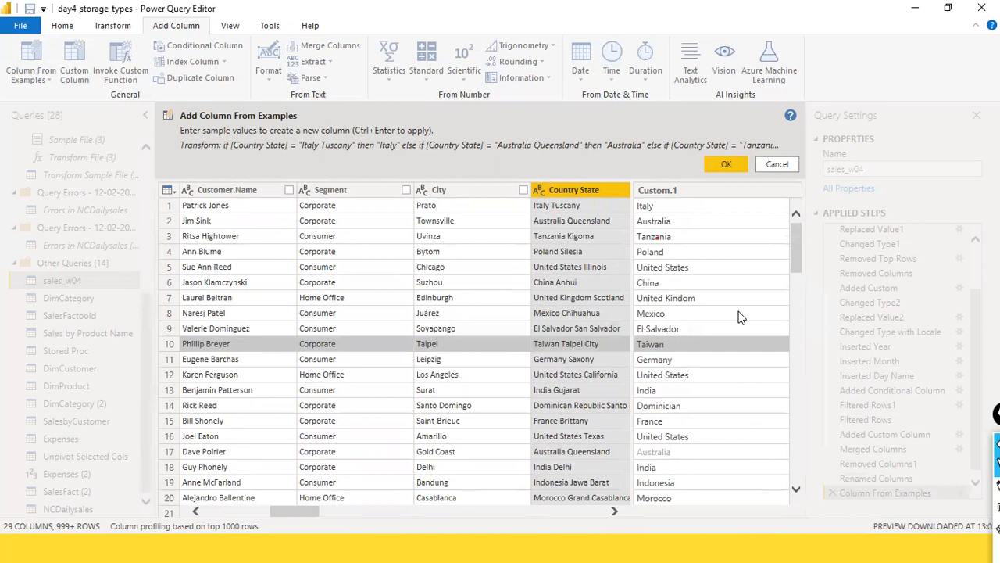
Compare the suggested Custom.1 values with the Country State entries across all preview rows, from row 1 to row 100.
scroll(713, 312, down, 1)
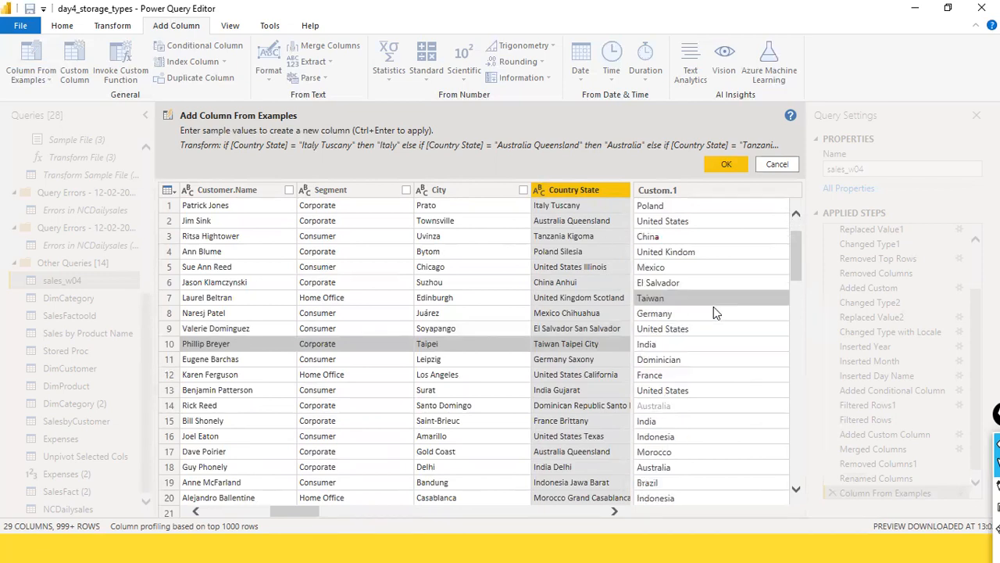
scroll(713, 310, down, 12)
scroll(713, 310, down, 15)
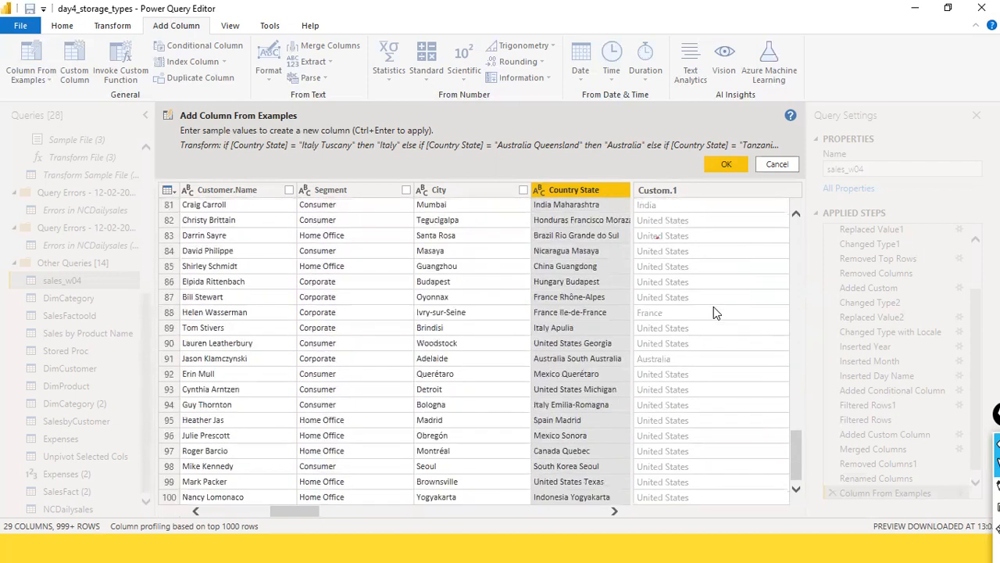
scroll(714, 312, up, 1)
scroll(713, 312, down, 1)
scroll(713, 310, up, 20)
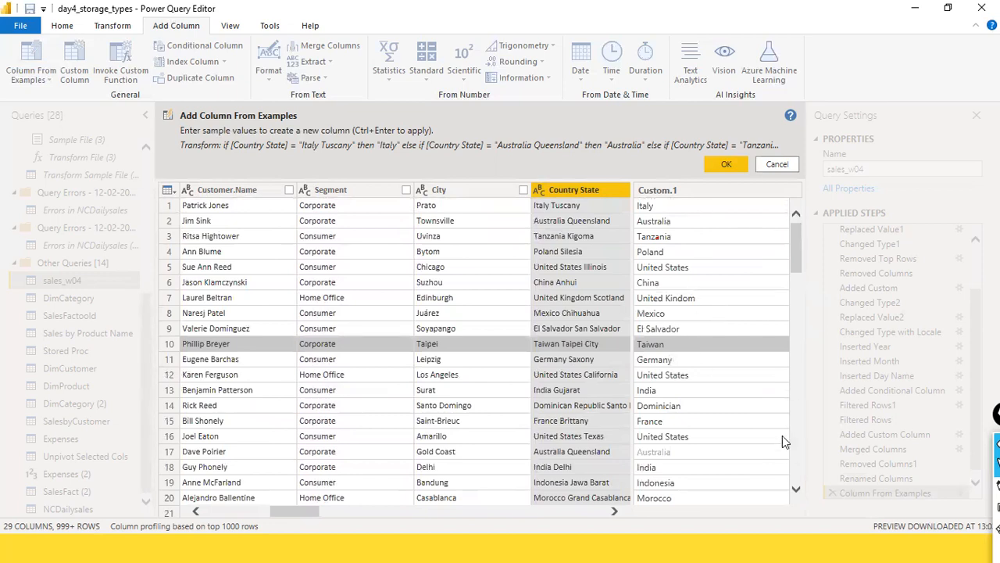
scroll(707, 309, down, 4)
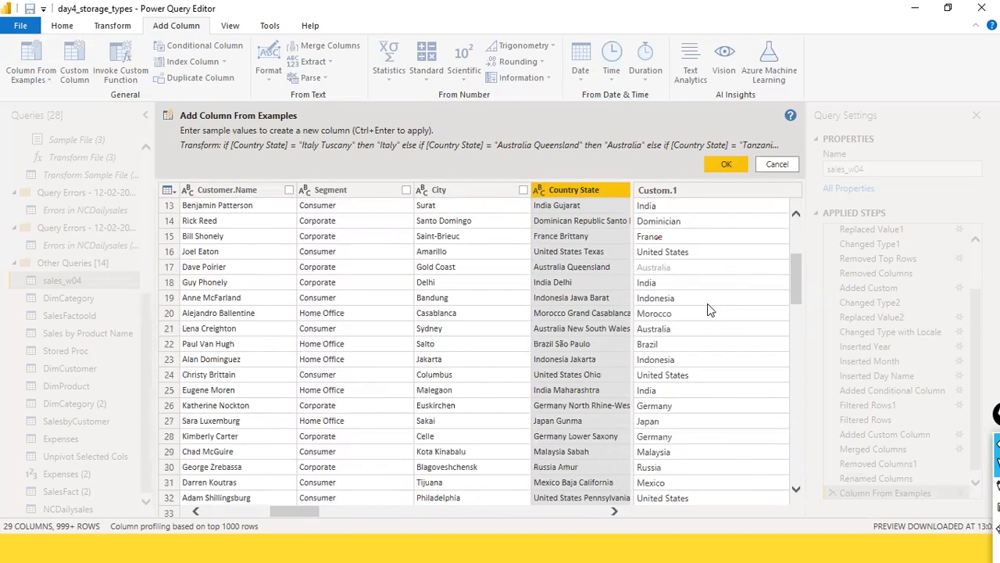
scroll(708, 309, down, 9)
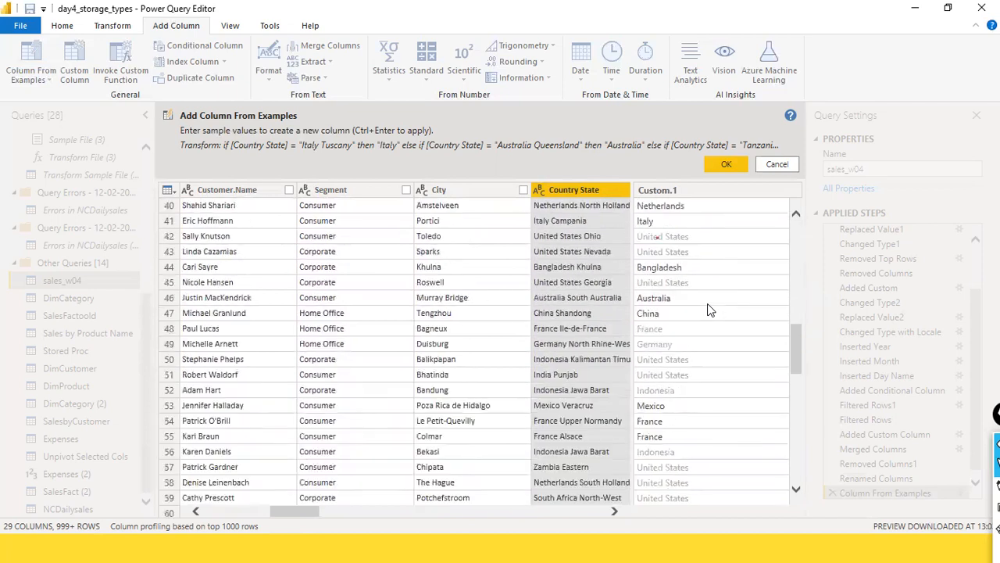
scroll(708, 310, down, 4)
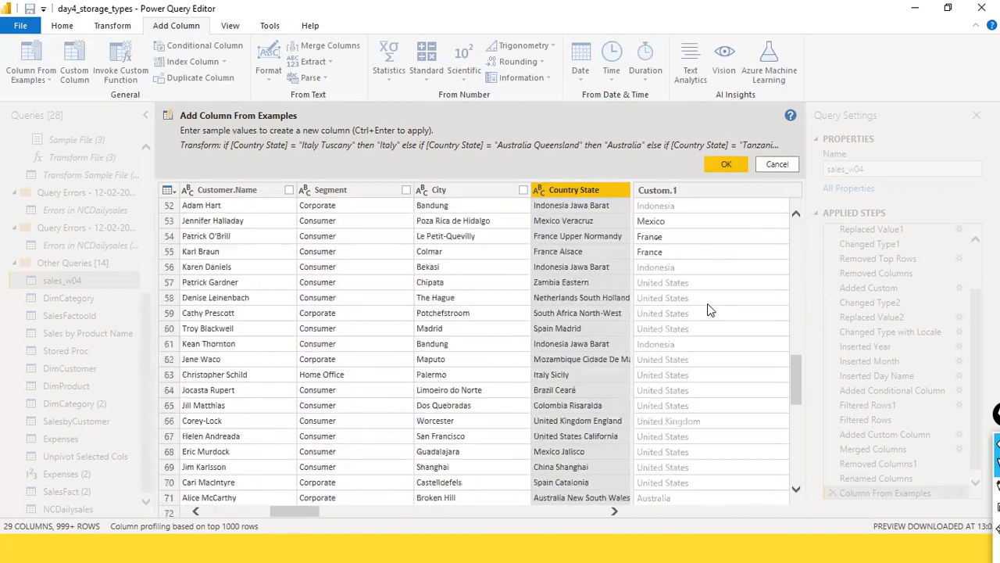
scroll(708, 310, up, 17)
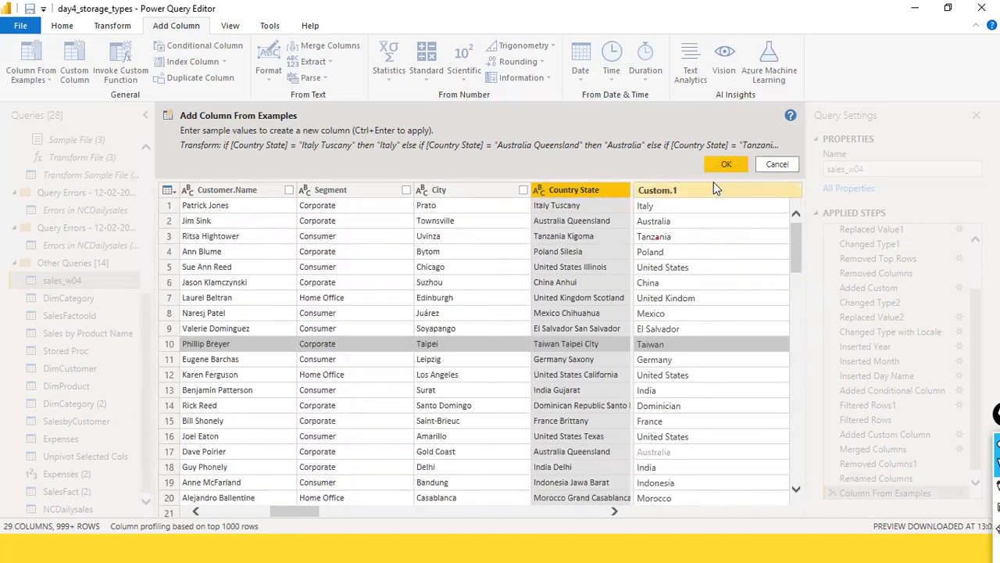
Accept the column built from the examples and rename Custom.1 to Country Name.
click(737, 164)
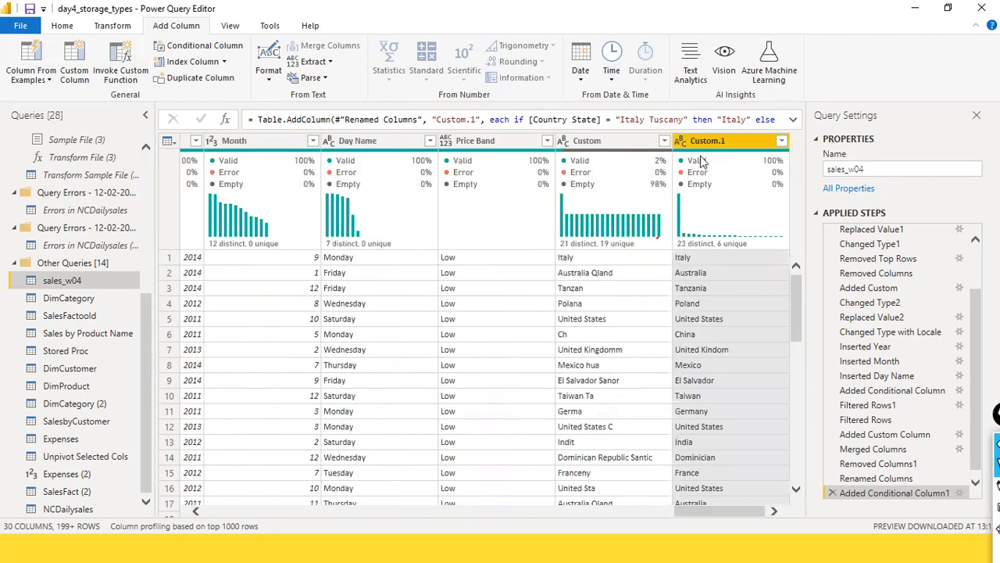
text(Country)
key(ctrl+a)
key(BackSpace)
text(Cuntry Name)
key(Return)
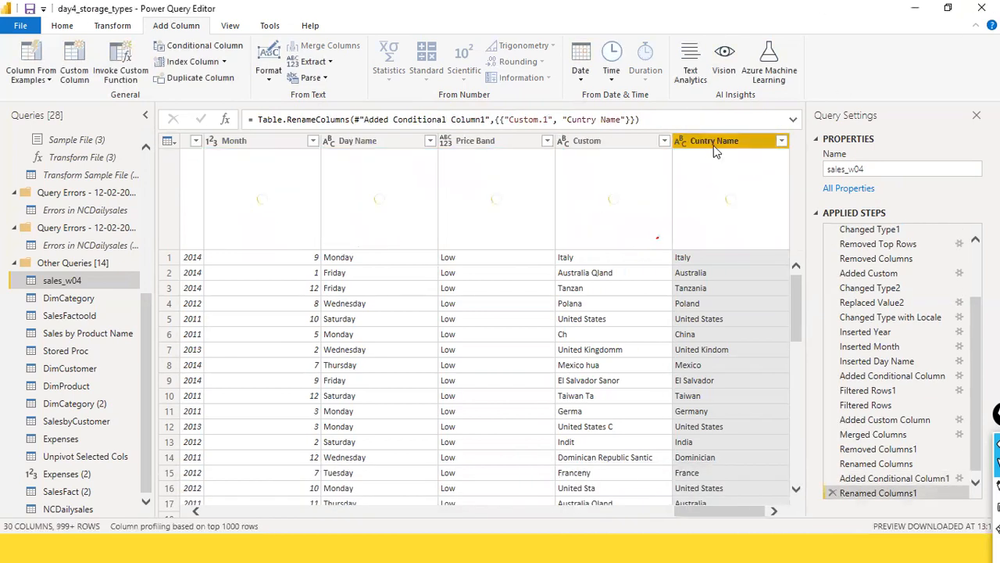
double_click(701, 142)
click(704, 142)
text(o)
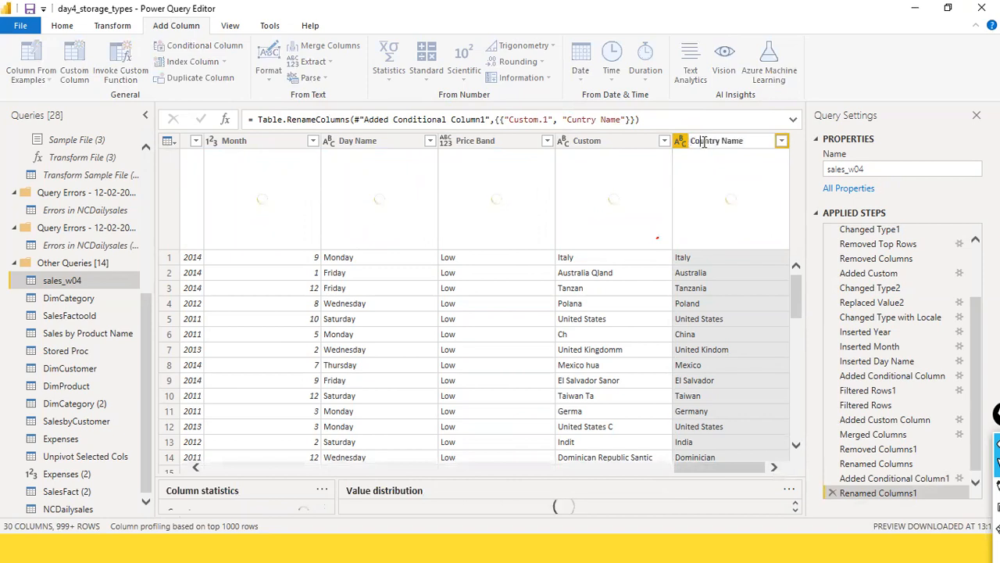
key(Return)
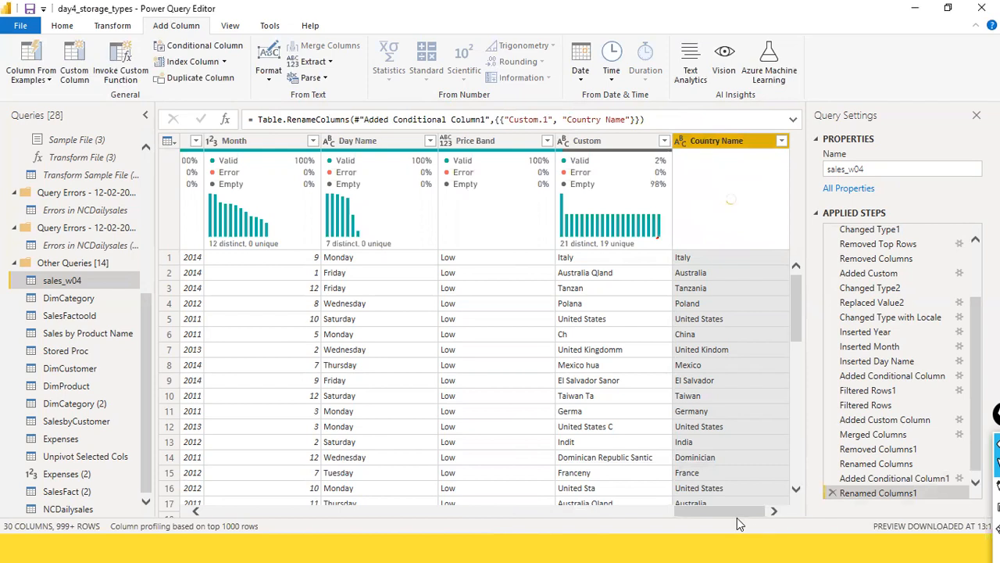
Start a new Column From Examples based only on the Order_Date column of sales_w04.
click(251, 509)
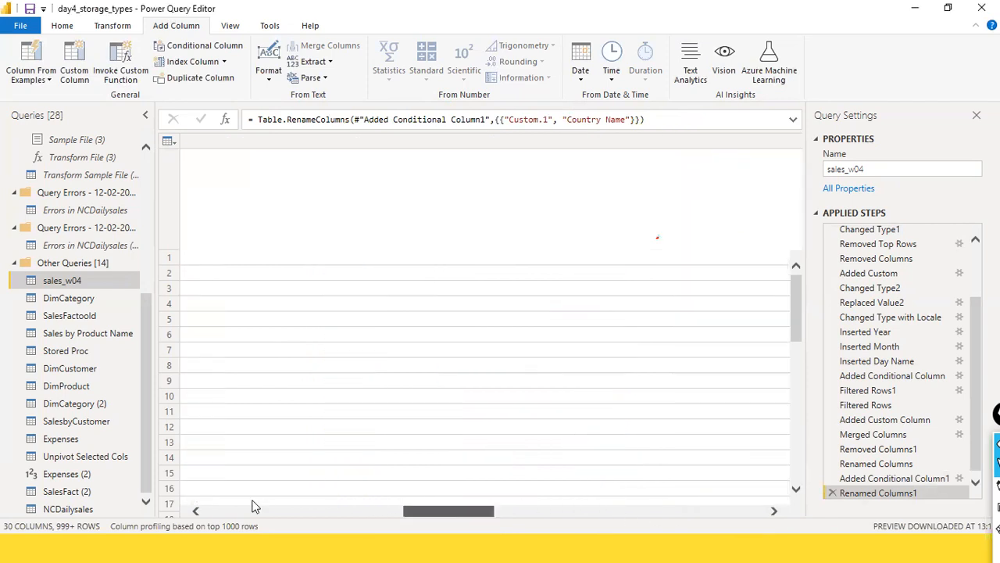
click(251, 509)
drag(253, 507, 236, 505)
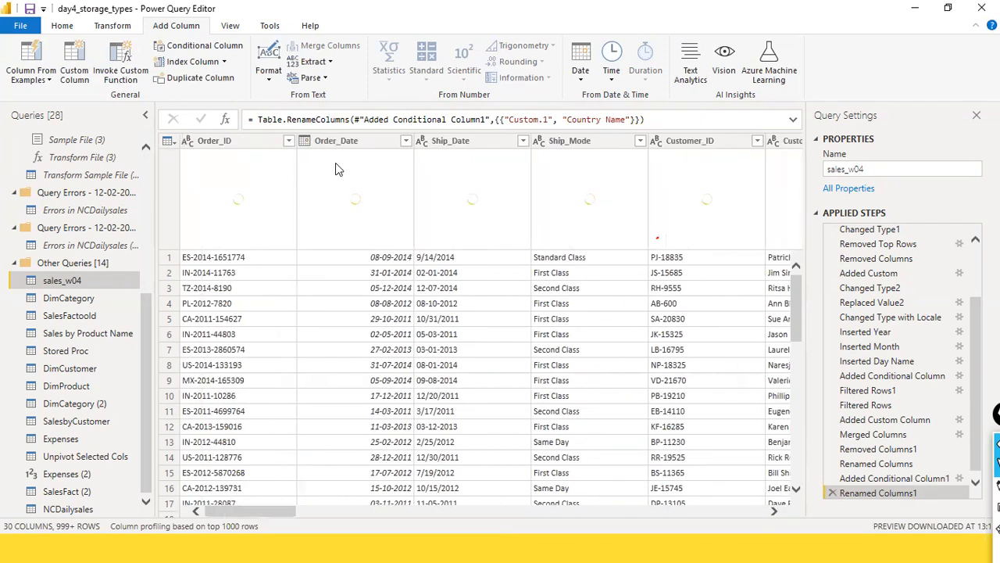
click(363, 141)
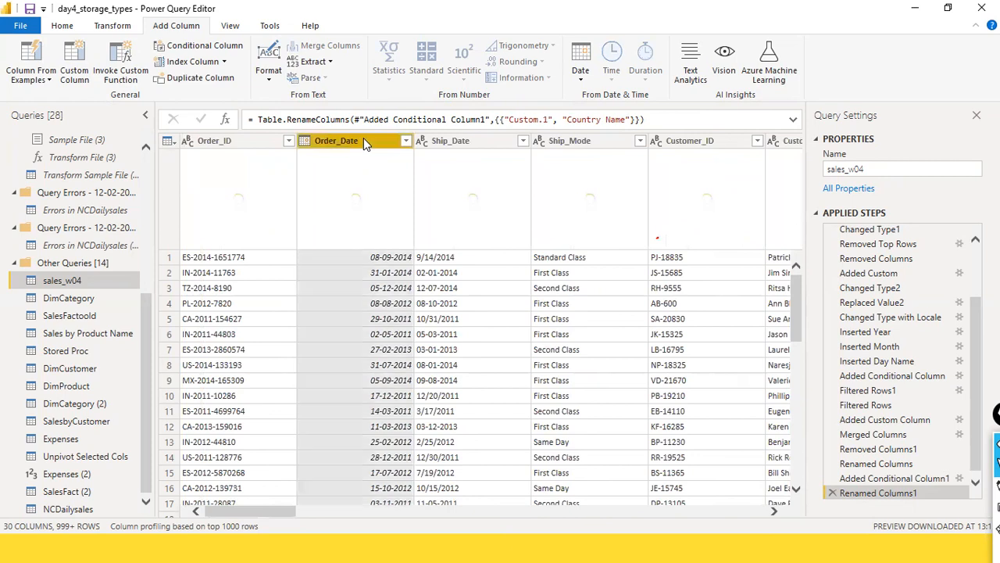
click(32, 77)
click(55, 112)
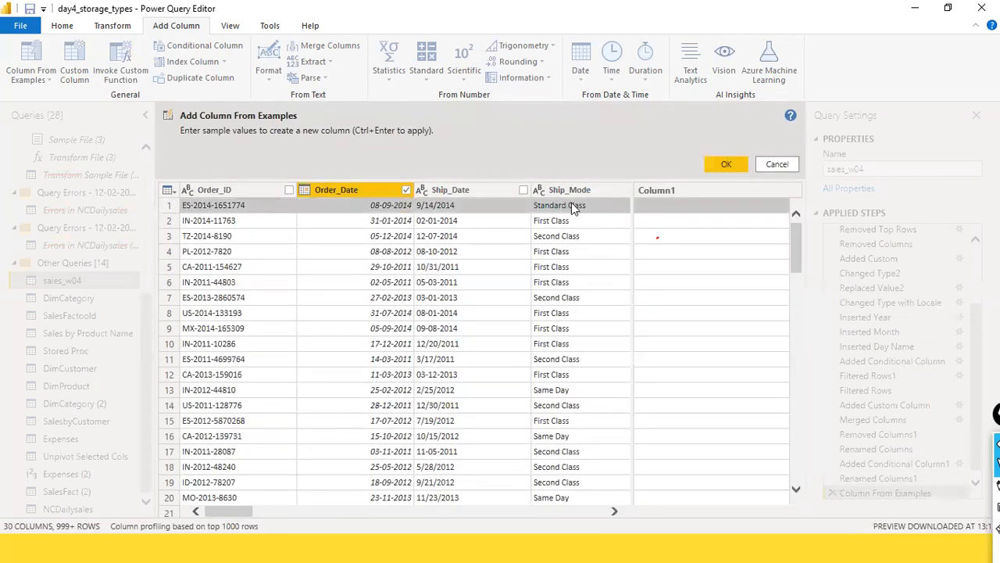
Enter 2014-09-08 as the example value for row 1, order date 08-09-2014.
click(665, 206)
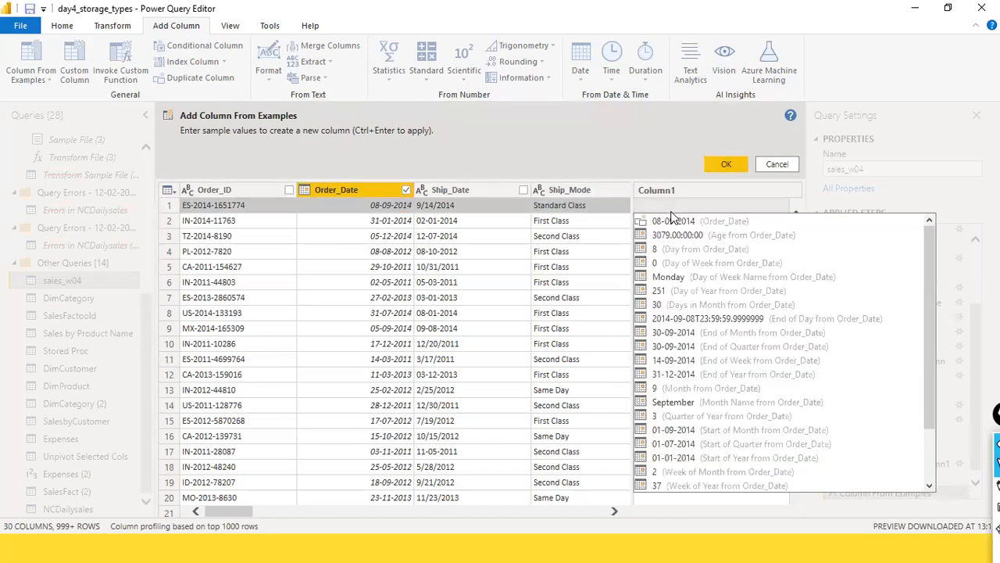
text(2014-)
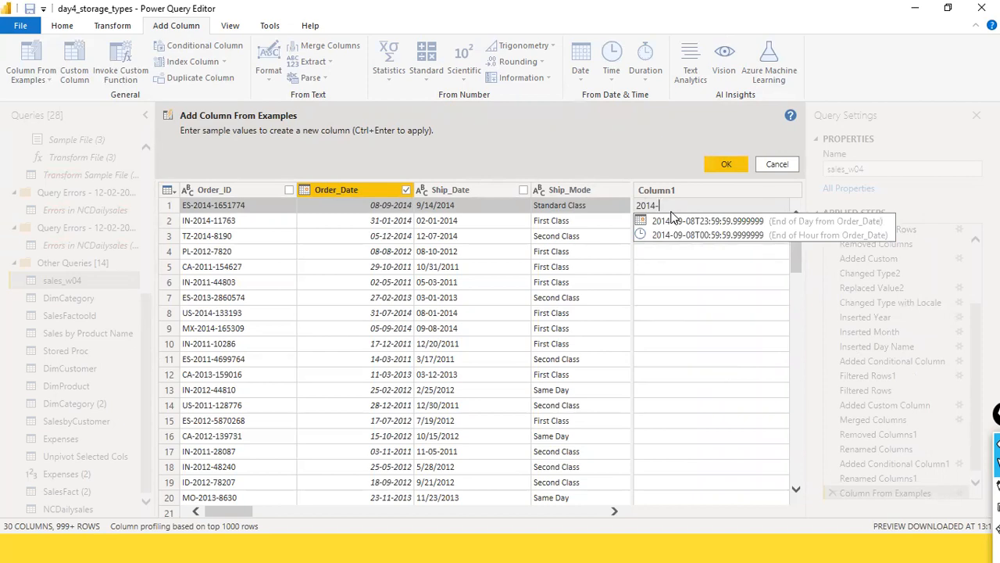
text(09-08)
key(Return)
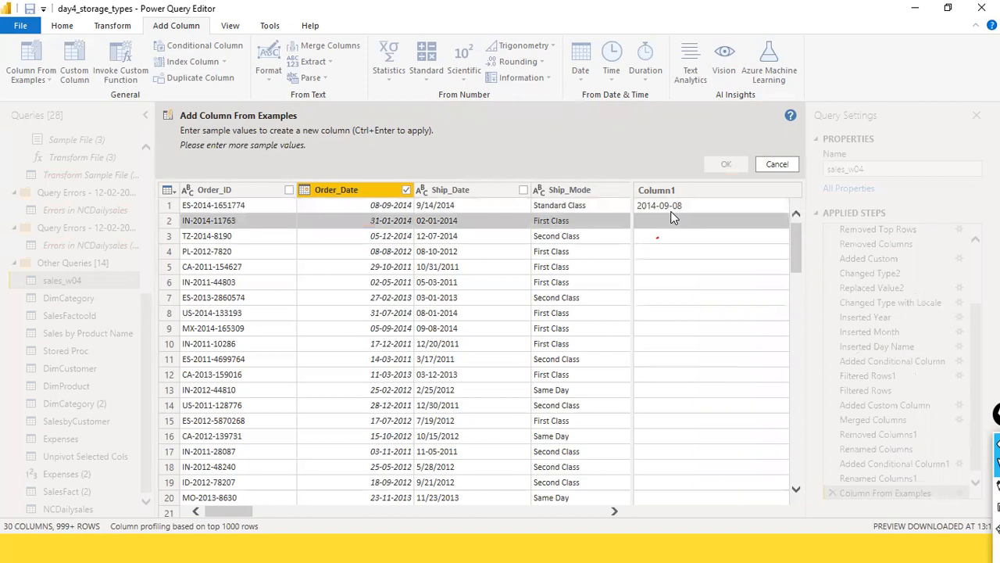
Enter 2014-01-31 as the example value for row 2, order date 31-01-2014.
click(674, 219)
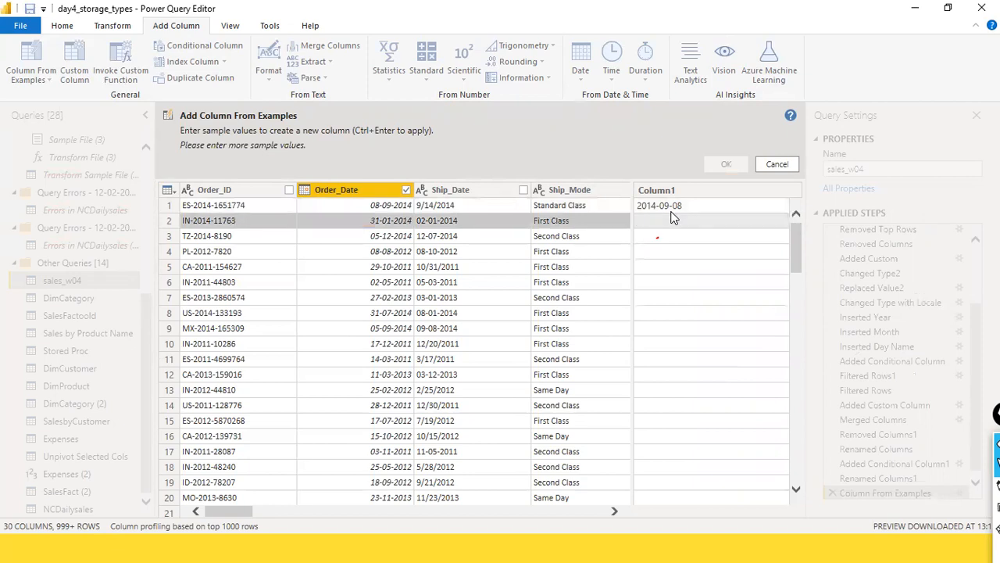
text(2014-01-31)
key(Return)
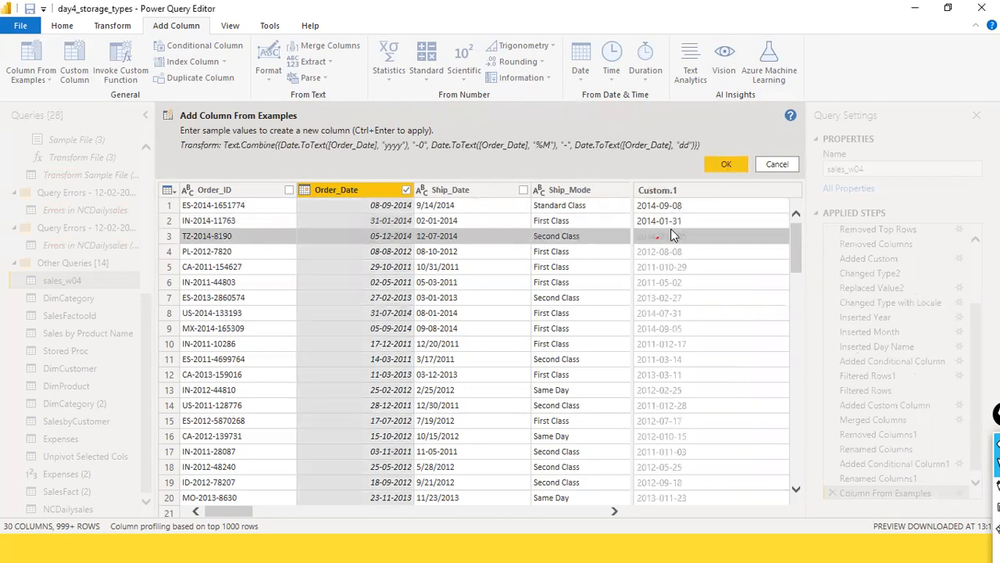
Replace the suggested value in row 3, order date 05-12-2014, with the example 2014-12-05.
click(705, 239)
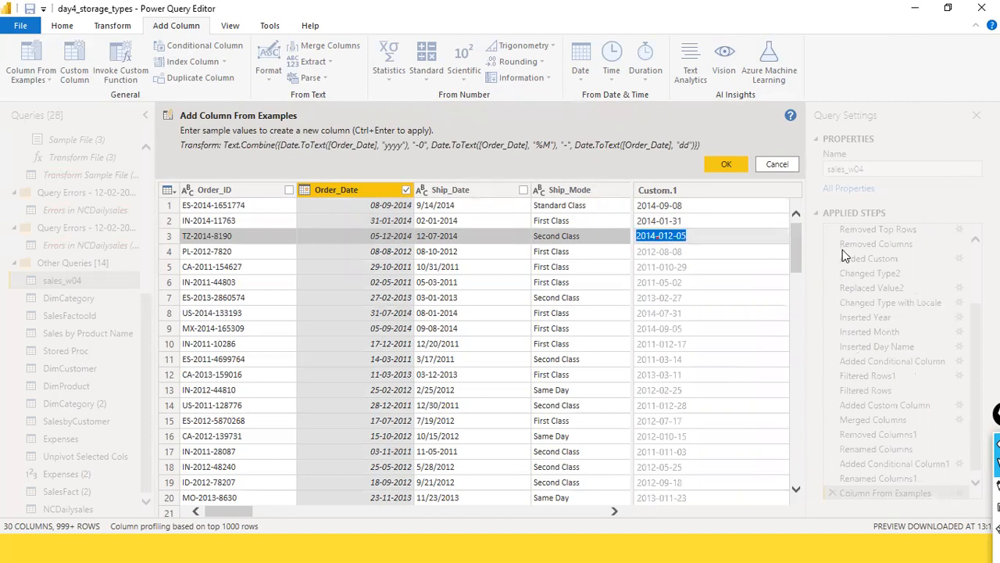
text(2014-12-05)
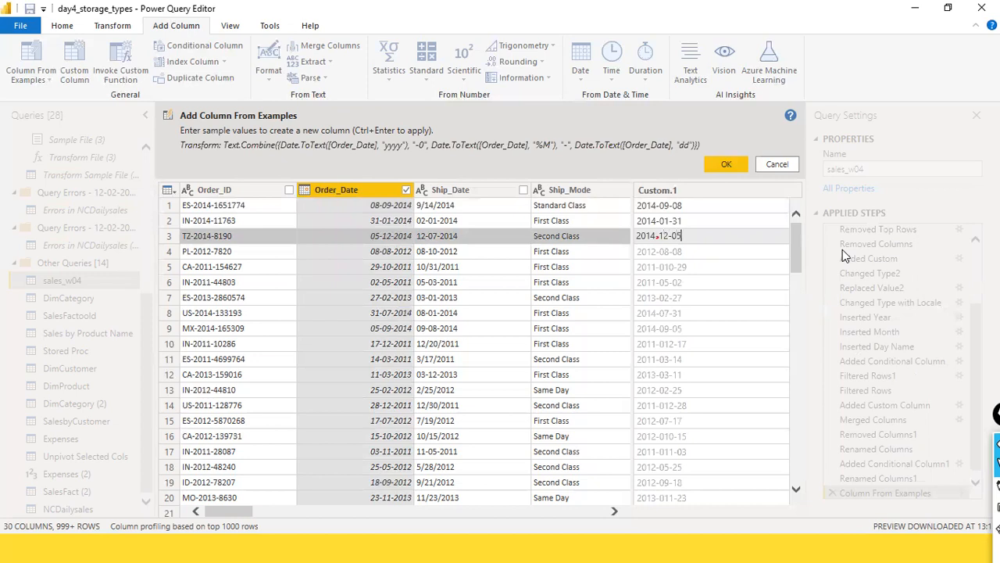
key(Return)
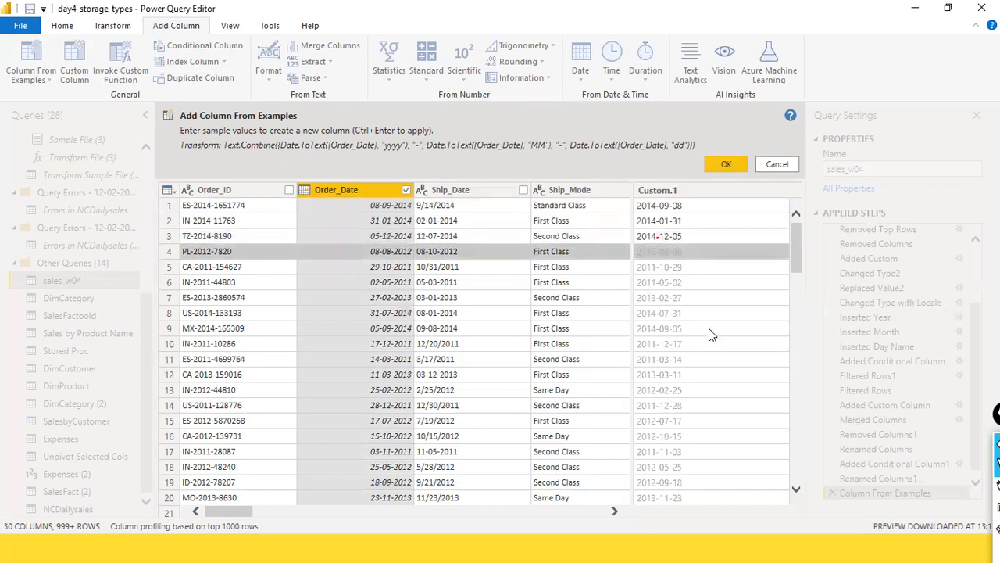
scroll(709, 328, down, 10)
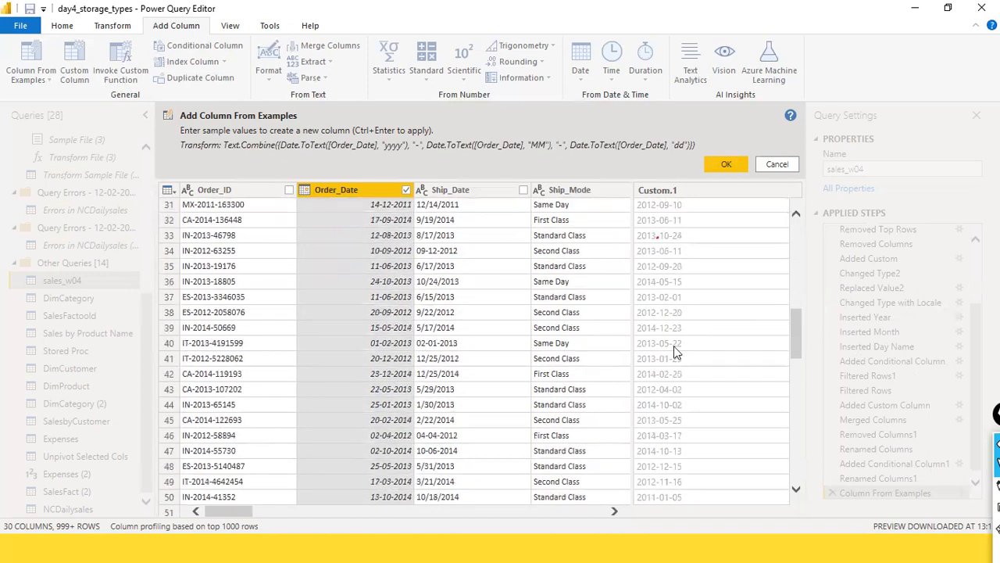
click(674, 347)
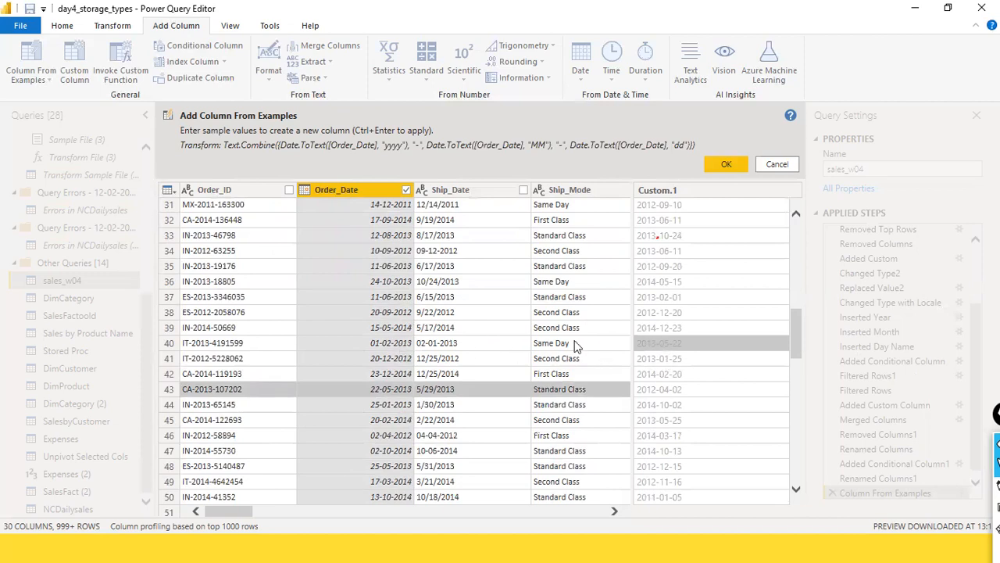
click(650, 345)
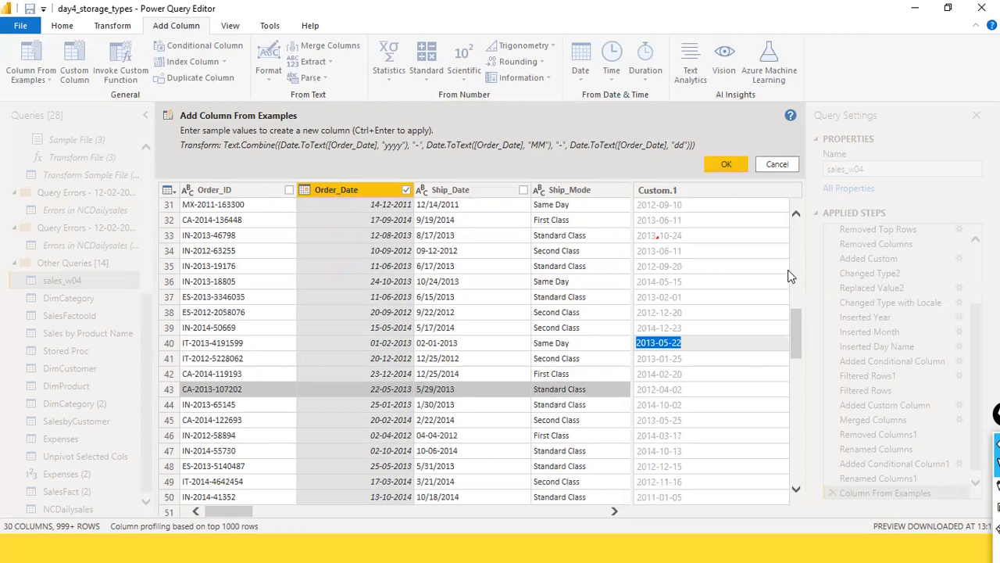
scroll(795, 258, up, 10)
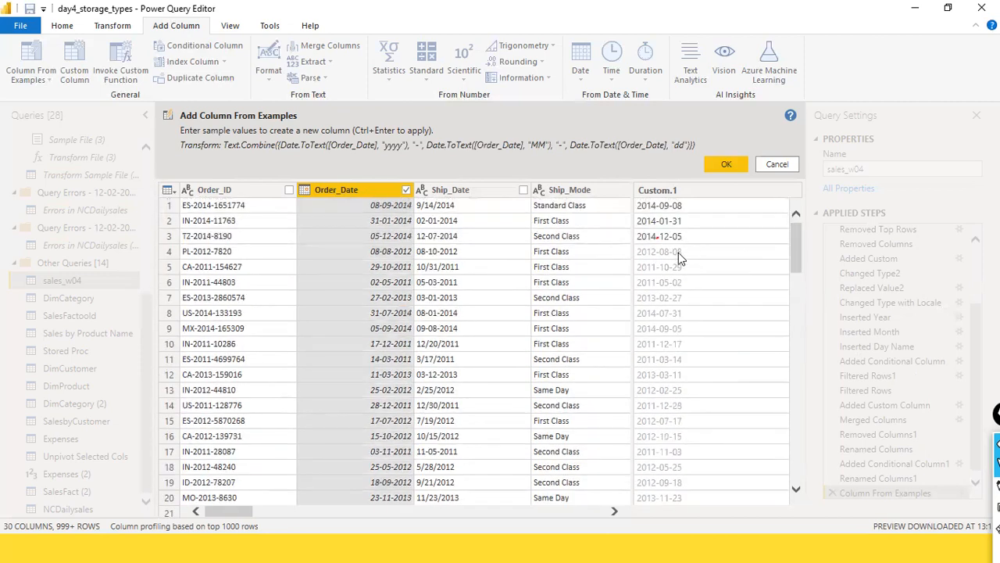
double_click(678, 247)
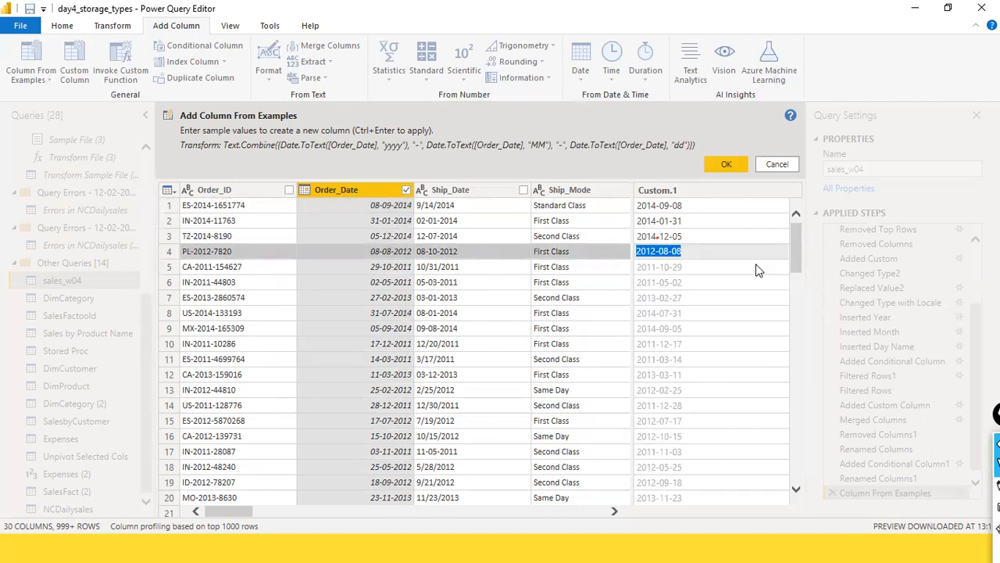
key(Return)
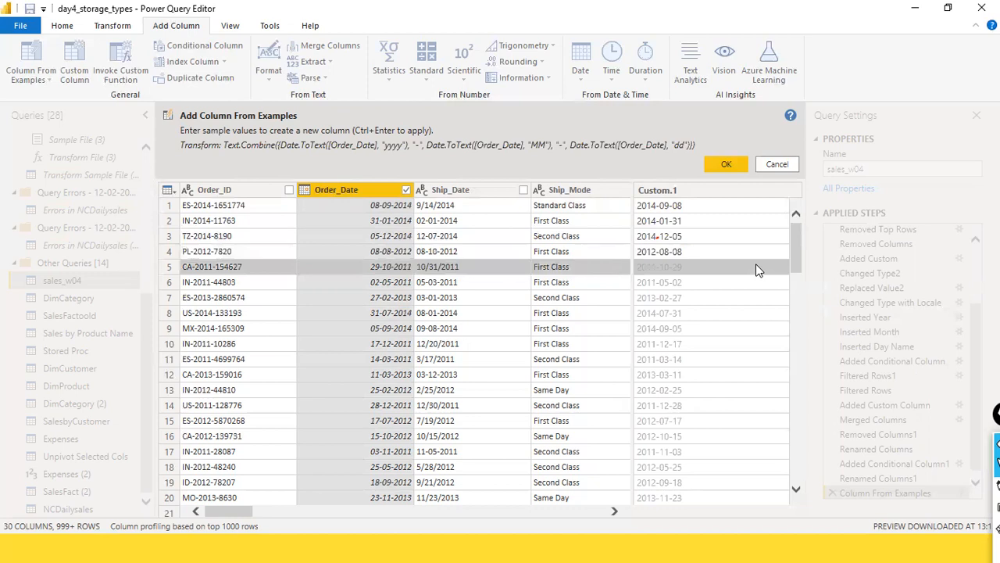
Compare the suggested Custom.1 dates with the Order_Date values row by row, from row 5 to row 32.
key(Down)
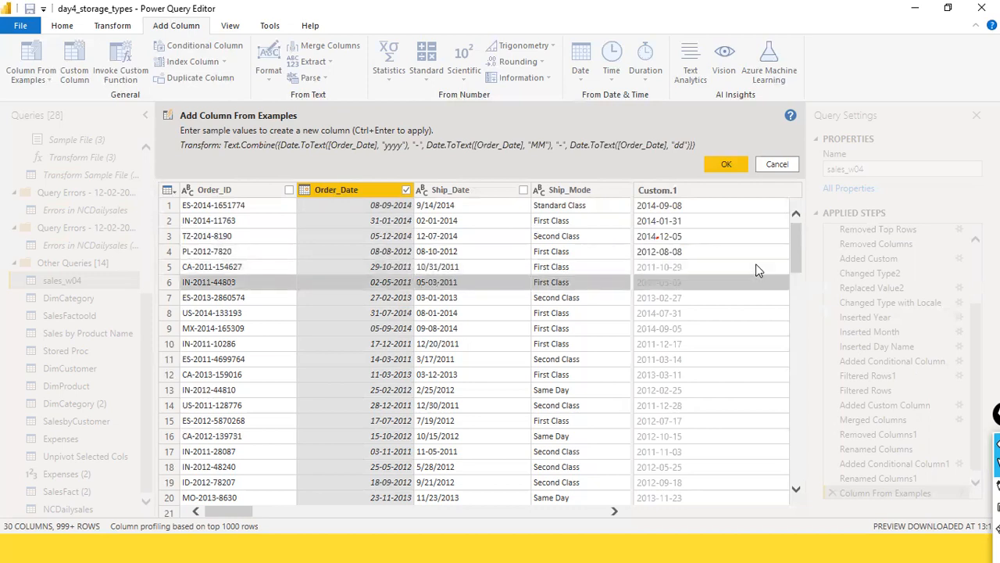
key(Down)
key(Down)
key(Down)
key(Down)
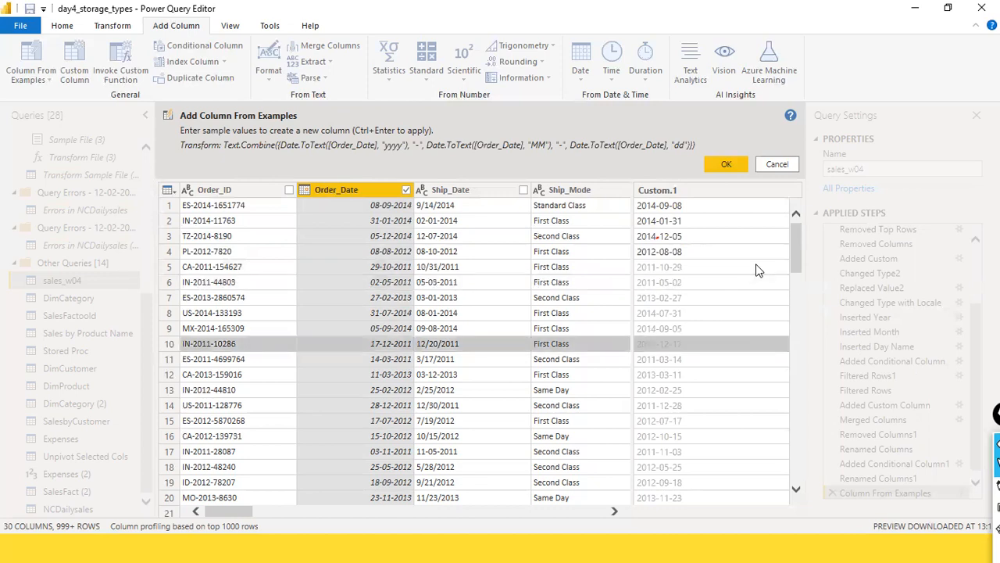
key(Down)
key(Down)
key(Down)
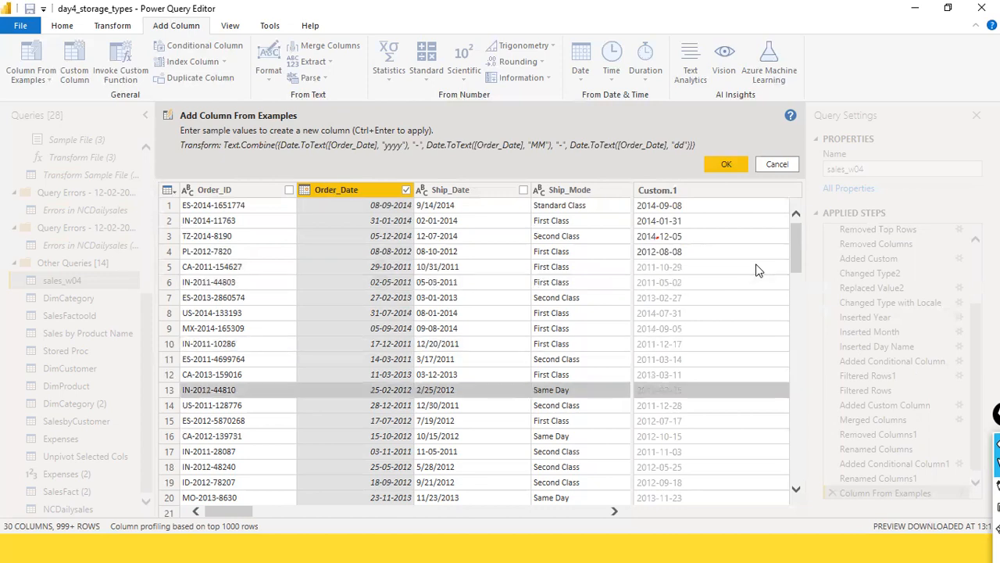
key(Down)
key(Down)
key(Down)
key(Down)
key(Down)
key(Down)
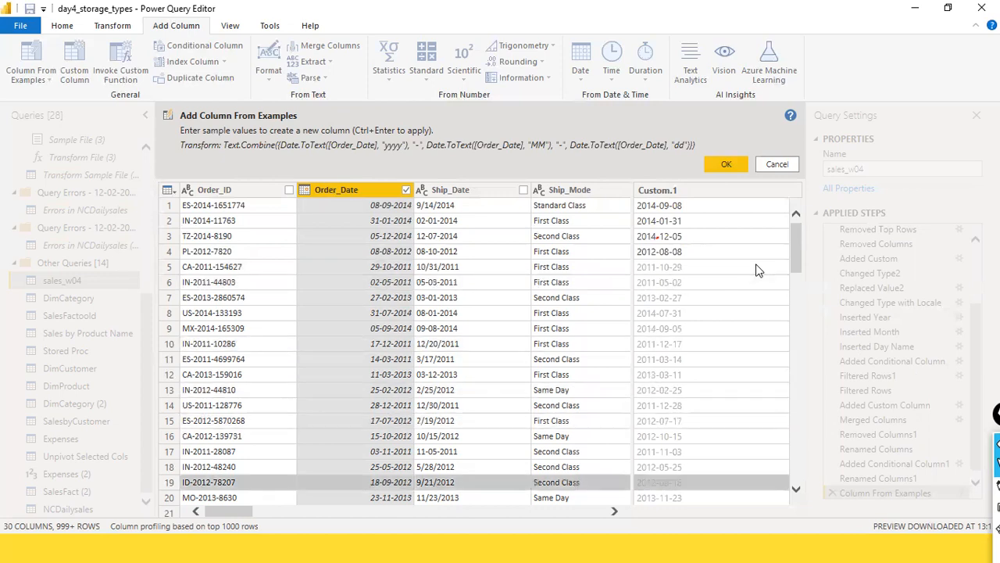
key(Down)
key(Down)
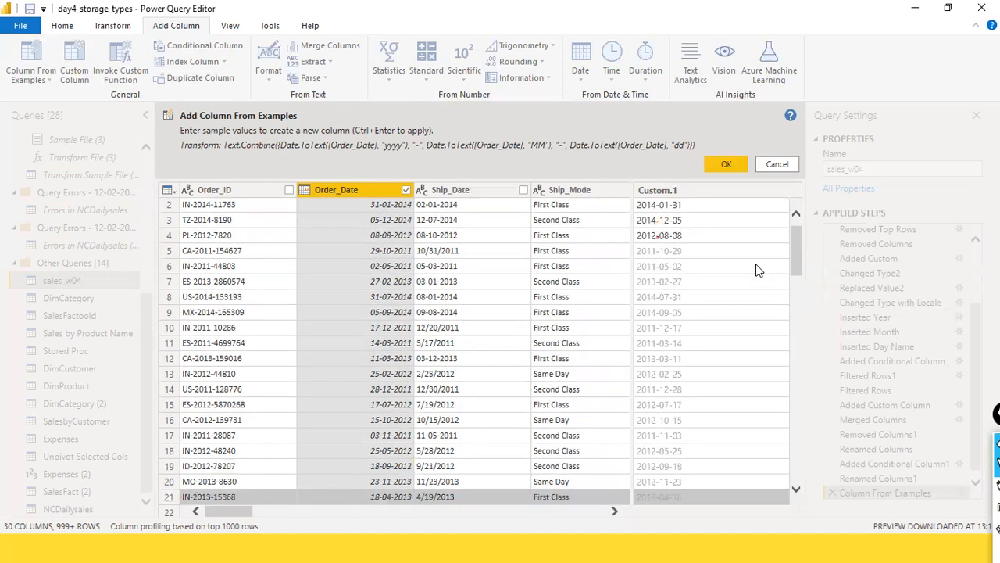
key(Down)
key(Down)
key(Down)
key(Up)
key(Up)
key(Up)
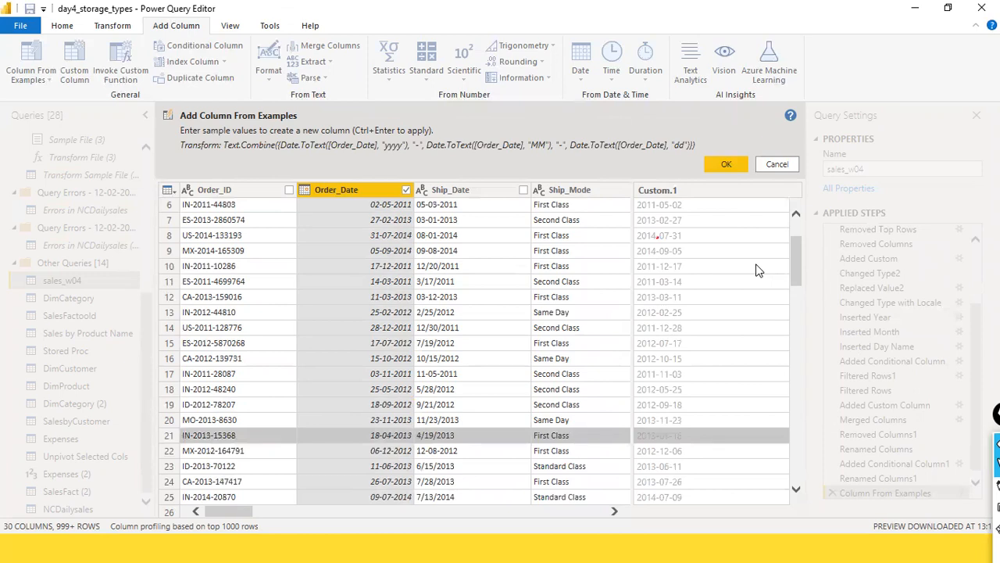
key(Down)
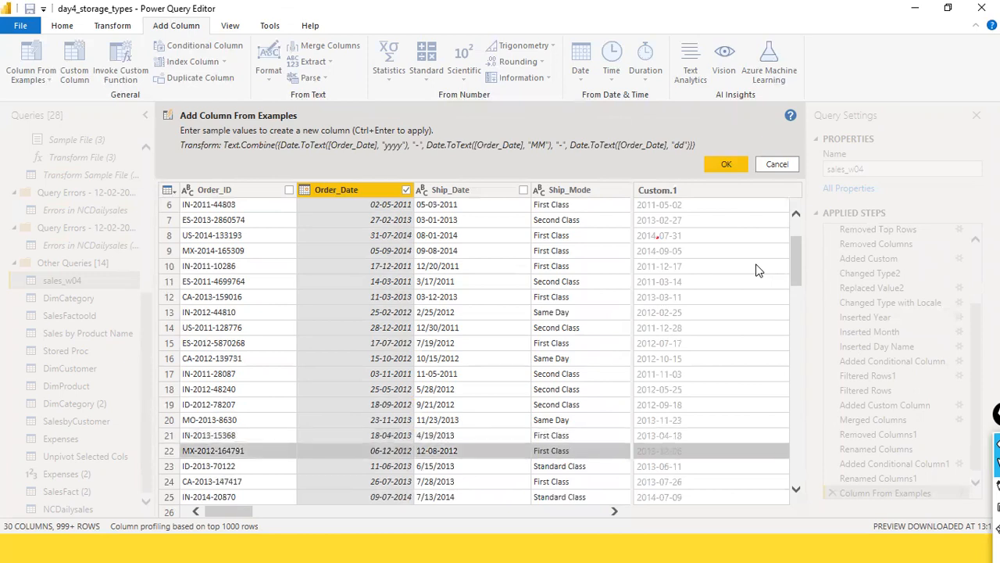
key(Down)
key(Down)
key(Down)
key(Down)
key(Down)
key(Down)
key(Down)
key(Down)
key(Down)
key(Down)
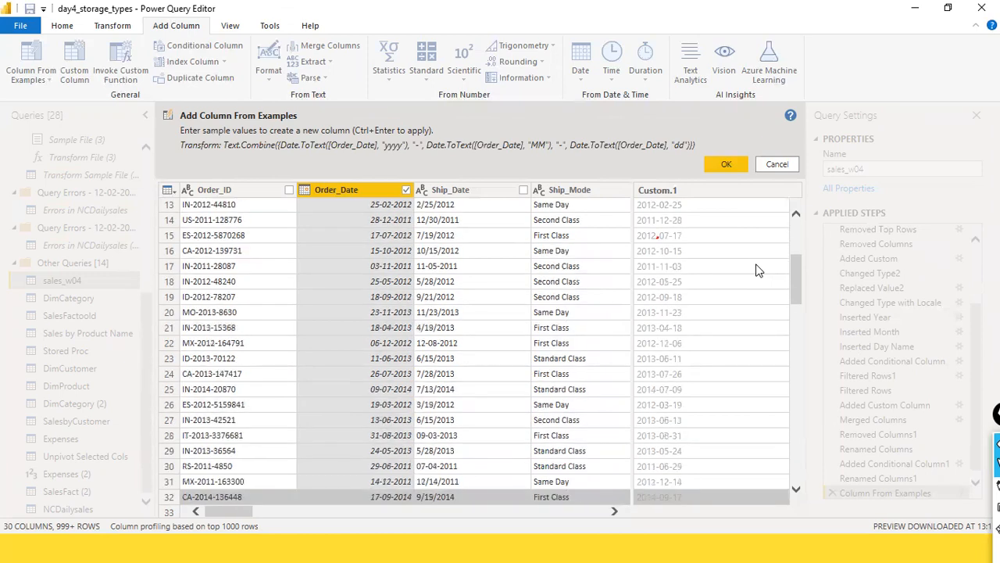
key(Up)
key(Up)
key(Up)
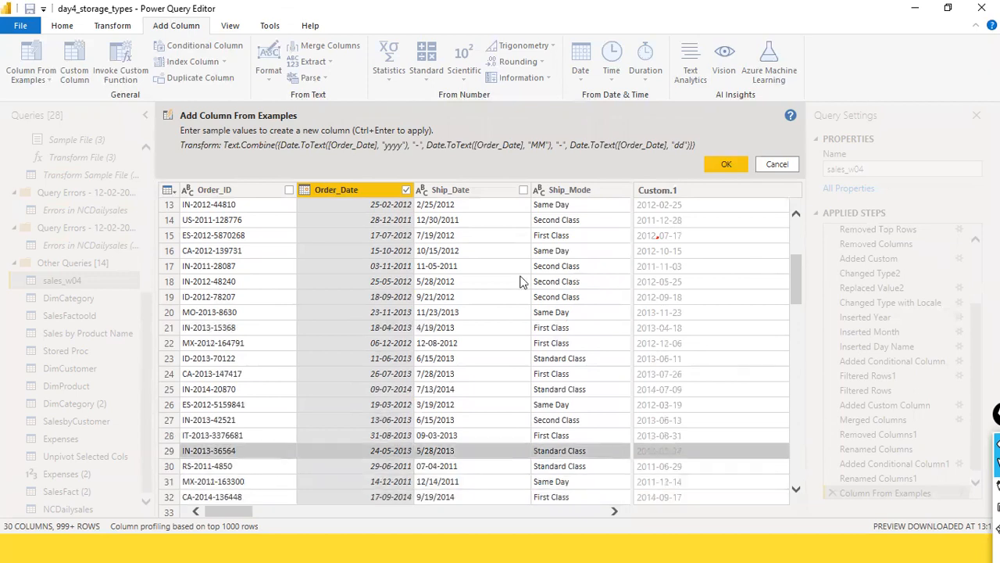
Compare the remaining Custom.1 dates with Order_Date down to row 100, checking rows 43, 44, 93 and 99 individually.
scroll(666, 427, down, 1)
scroll(661, 409, down, 8)
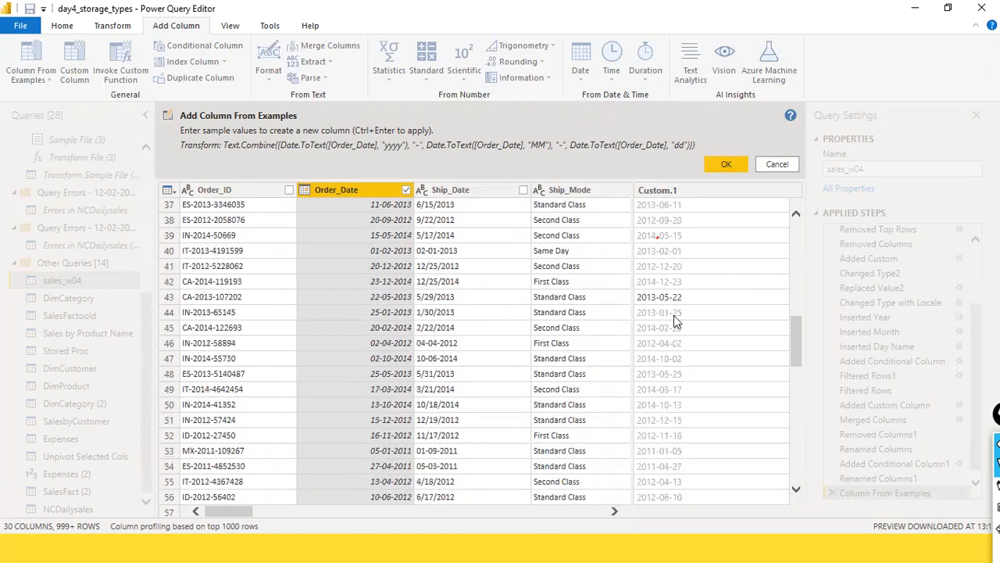
click(700, 297)
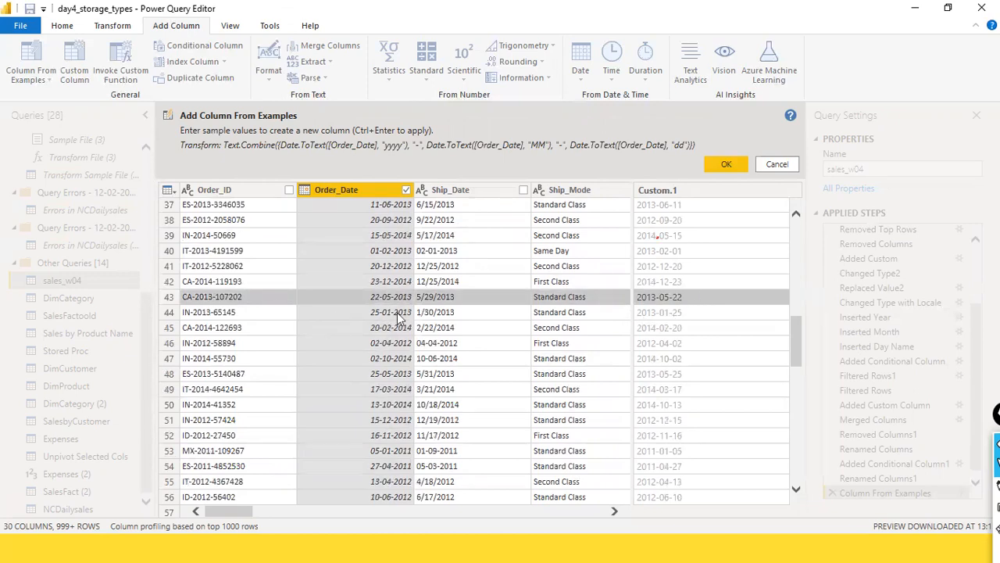
click(695, 313)
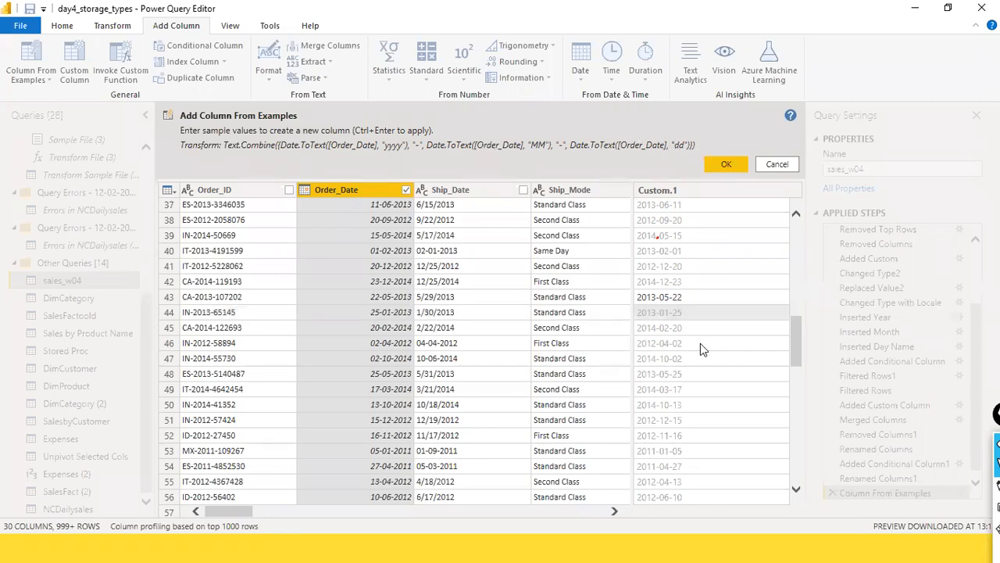
scroll(701, 349, down, 4)
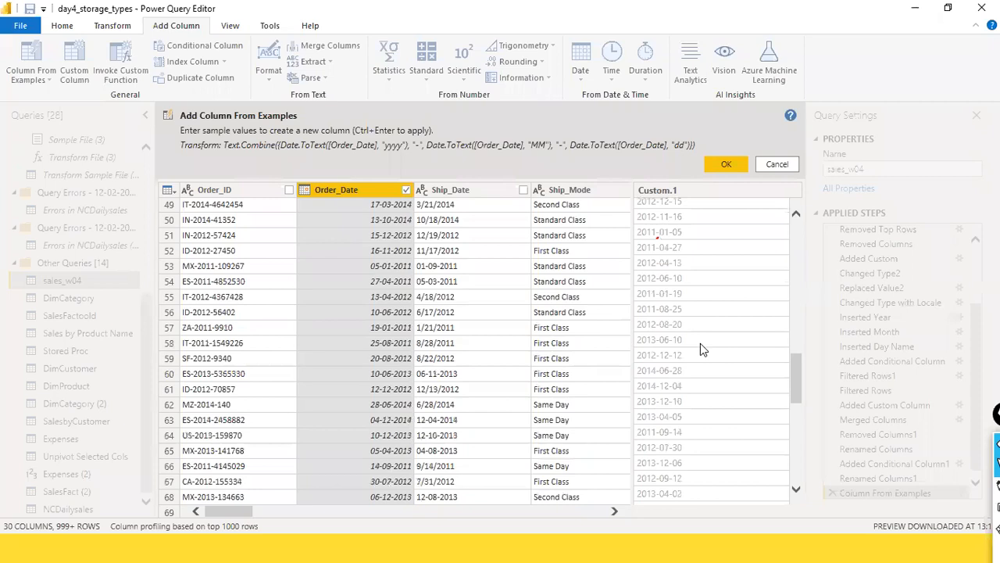
scroll(700, 350, down, 10)
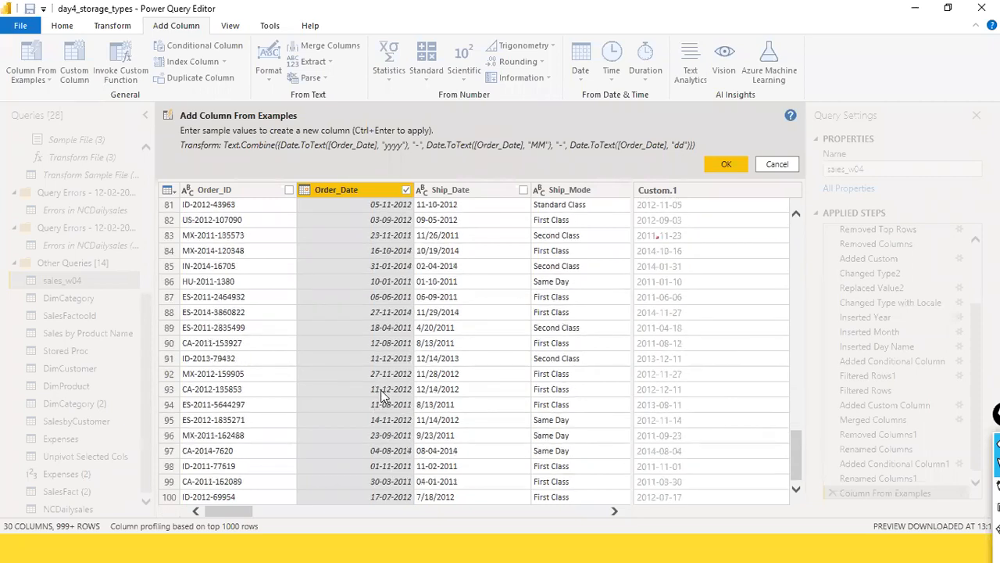
click(382, 390)
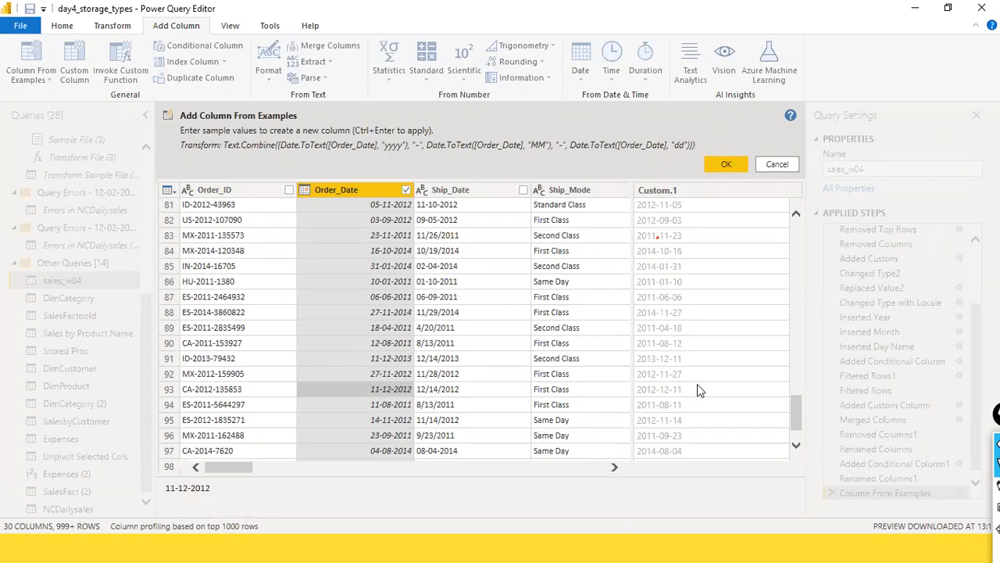
scroll(697, 384, down, 1)
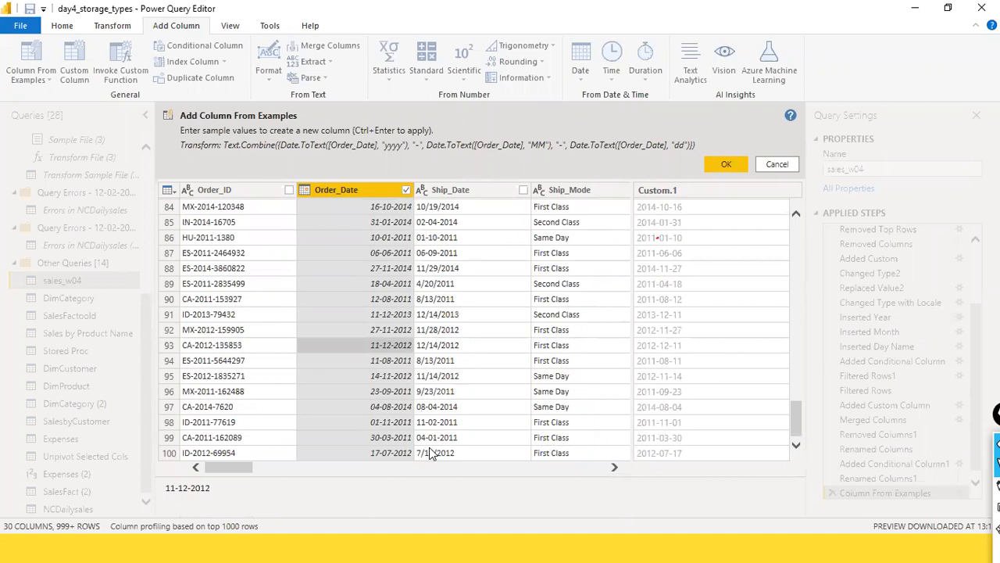
click(386, 442)
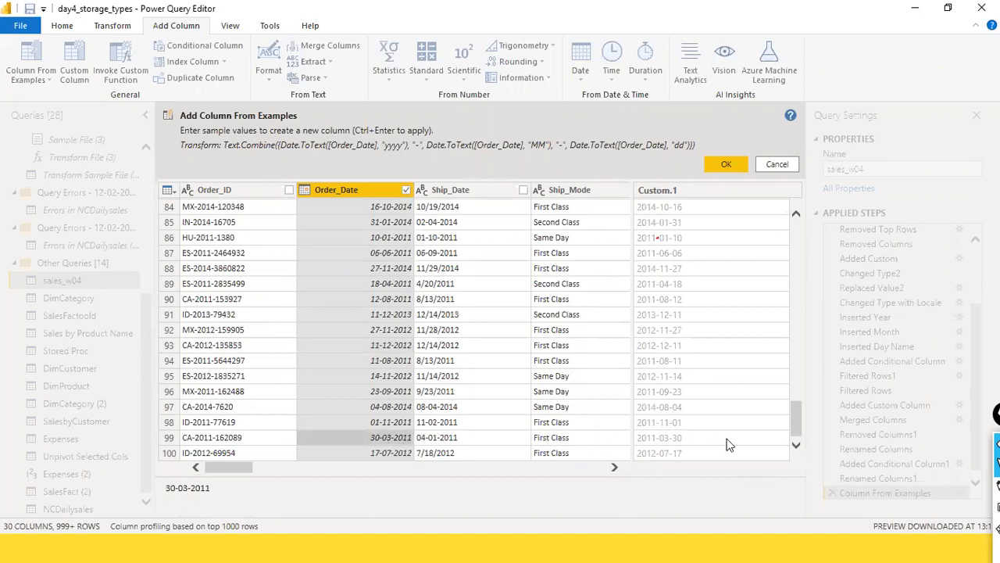
Add the example-based Custom.1 column that converts Order_Date to the yyyy-MM-dd format to sales_w04.
scroll(727, 390, up, 6)
click(715, 168)
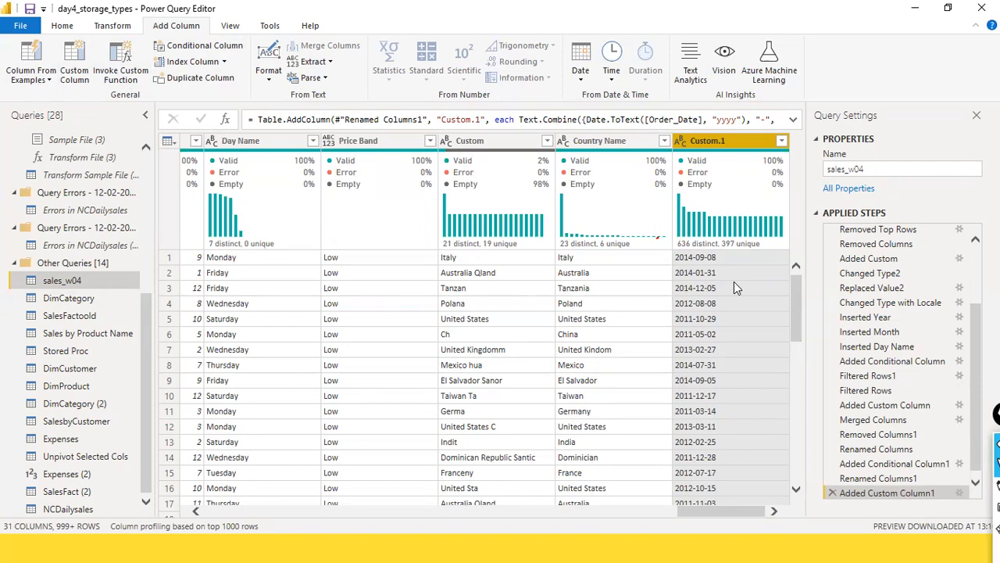
Review the Custom.1 values in the added column and the applied steps of sales_w04 from Source to Added Custom Column1.
scroll(748, 335, down, 3)
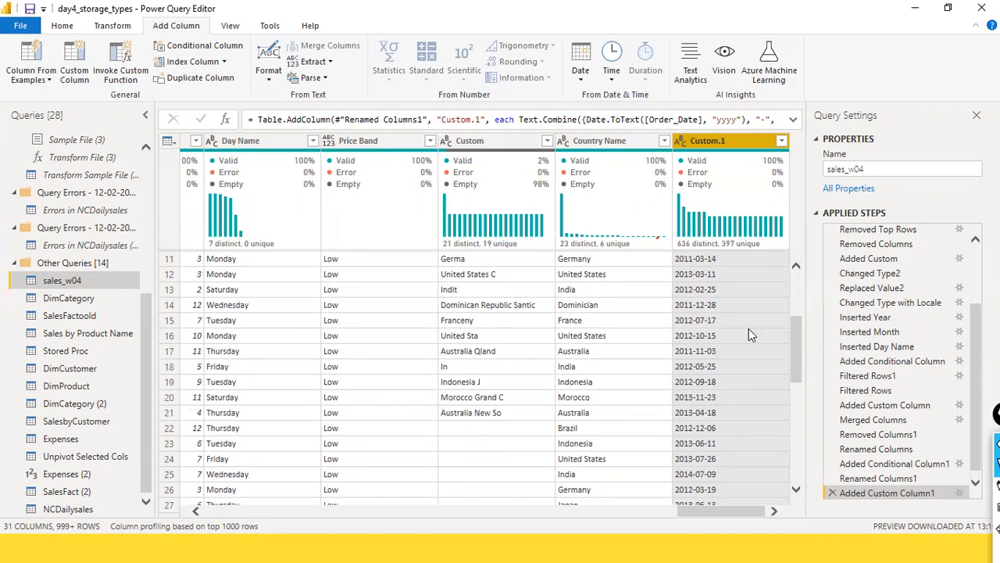
click(814, 258)
mouse_move(579, 213)
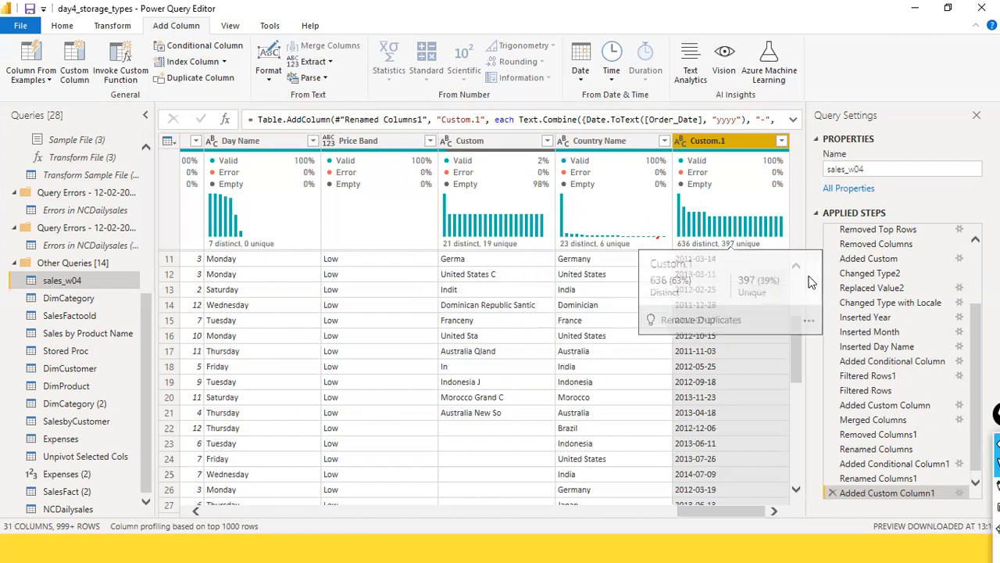
scroll(923, 315, up, 2)
scroll(904, 278, down, 3)
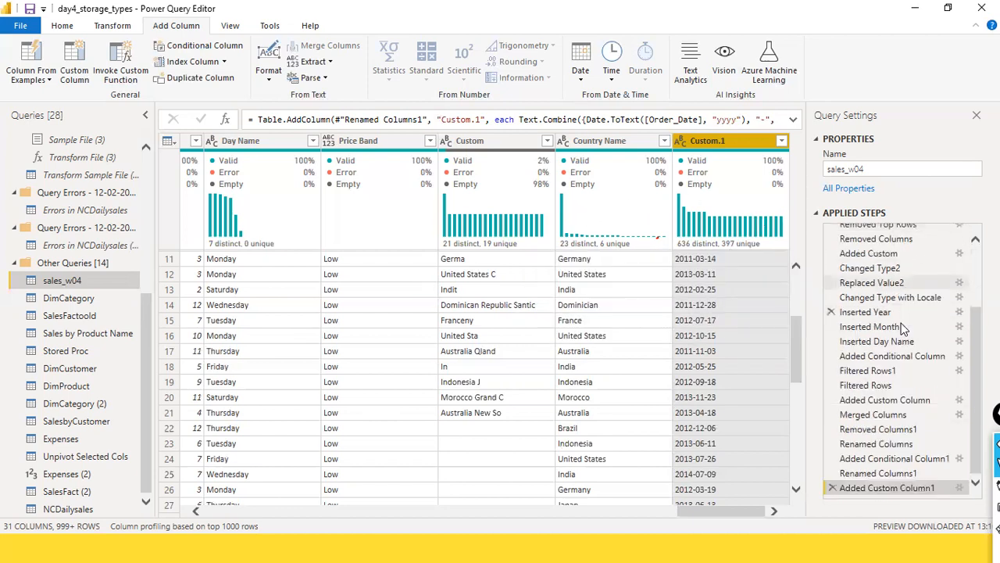
scroll(883, 336, up, 3)
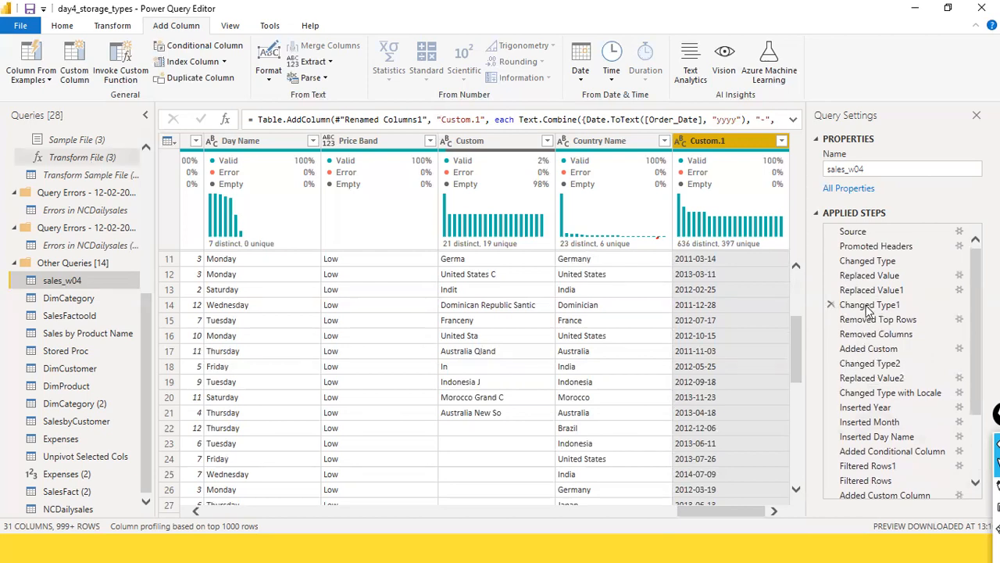
scroll(864, 327, down, 3)
scroll(863, 327, up, 3)
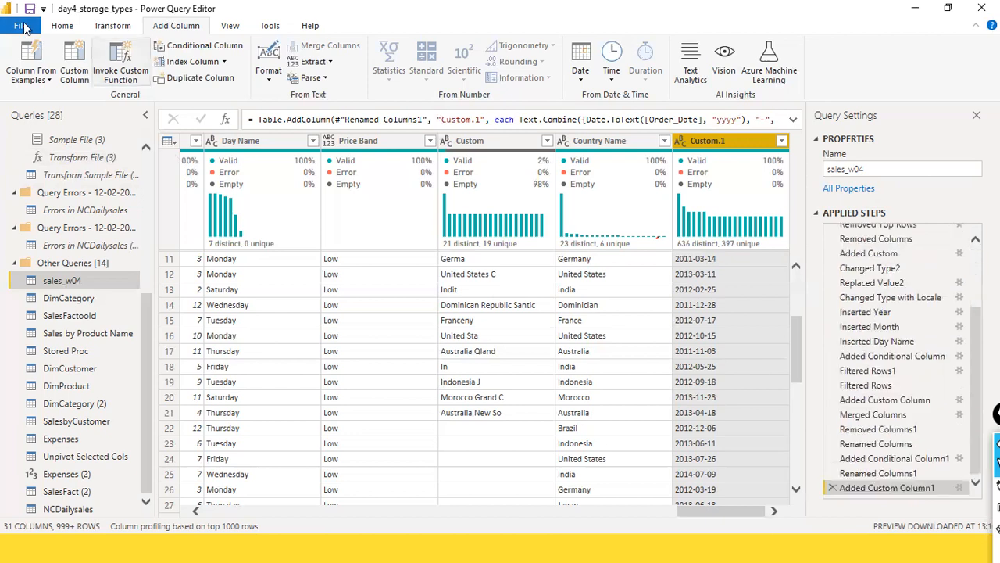
Switch from Power Query Editor to the day4_storage_types report in Power BI Desktop without applying the query changes.
click(23, 28)
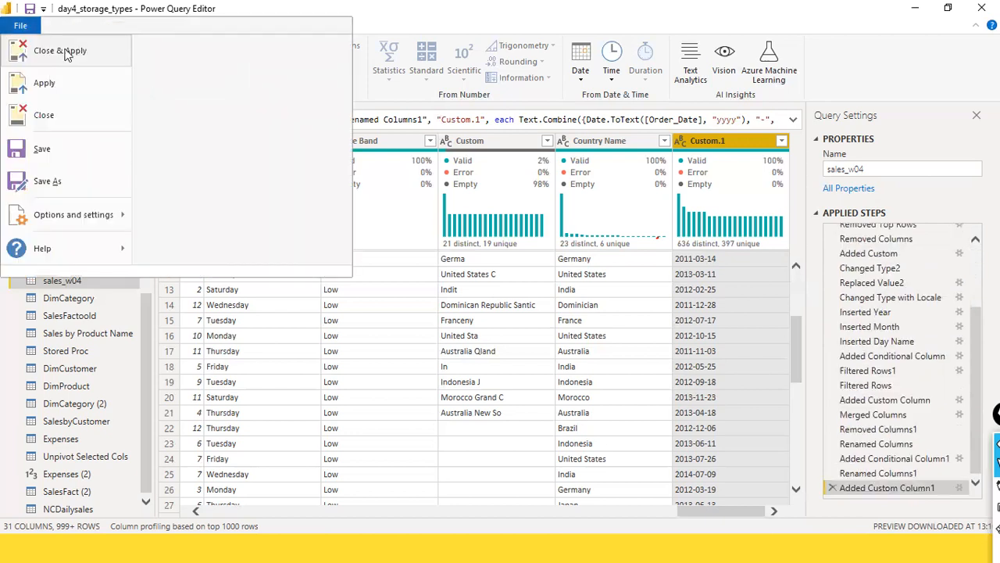
key(Escape)
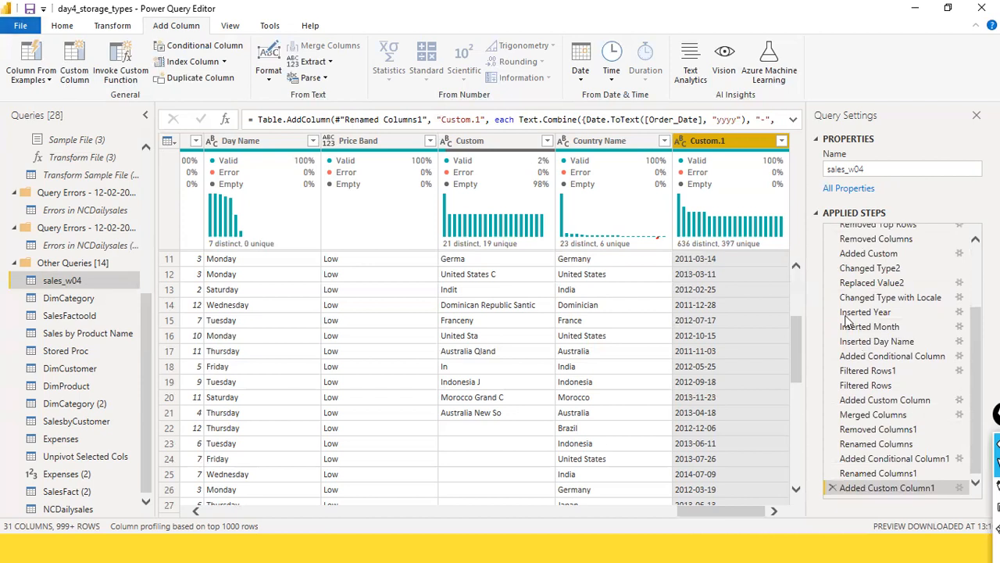
key(alt+Tab)
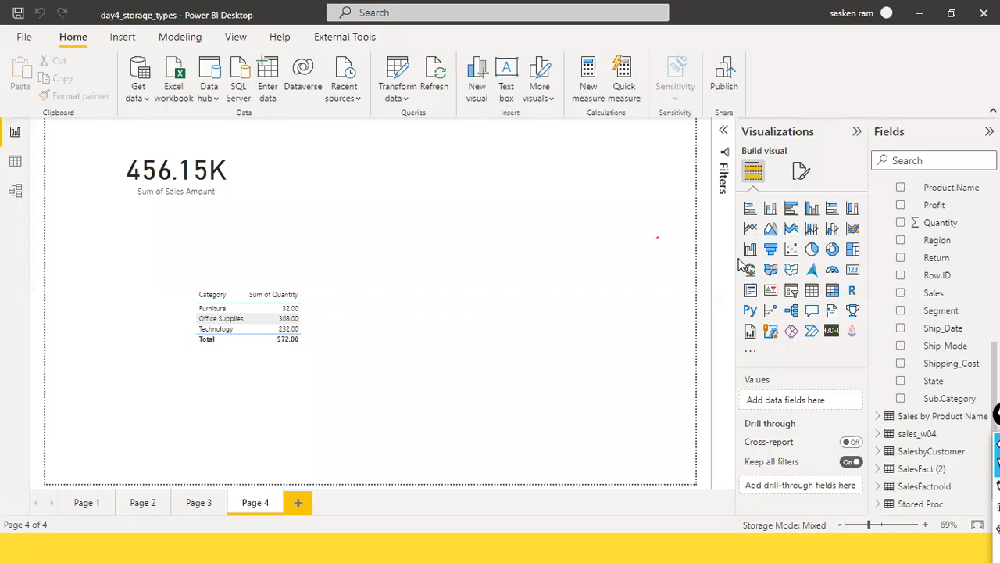
key(super)
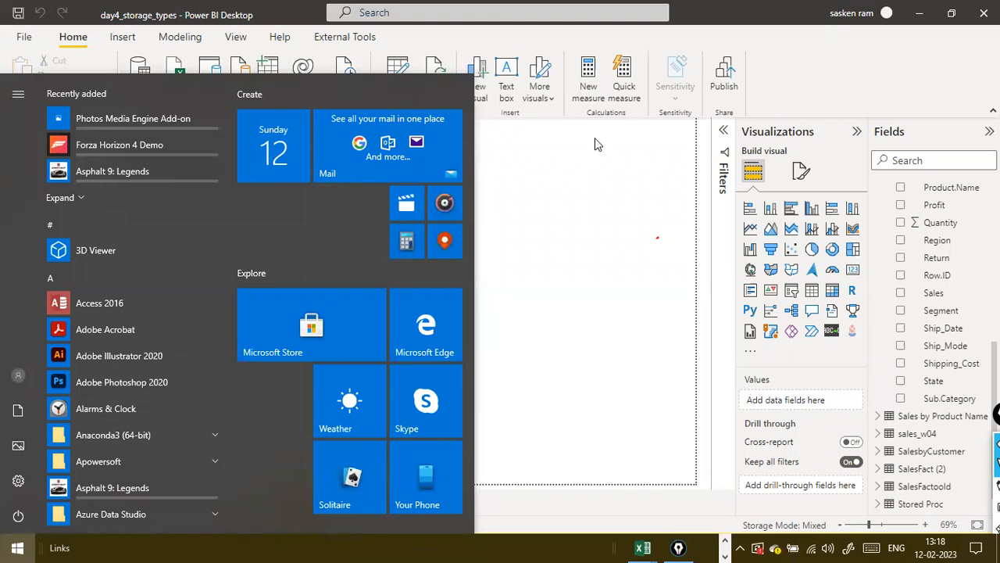
click(734, 47)
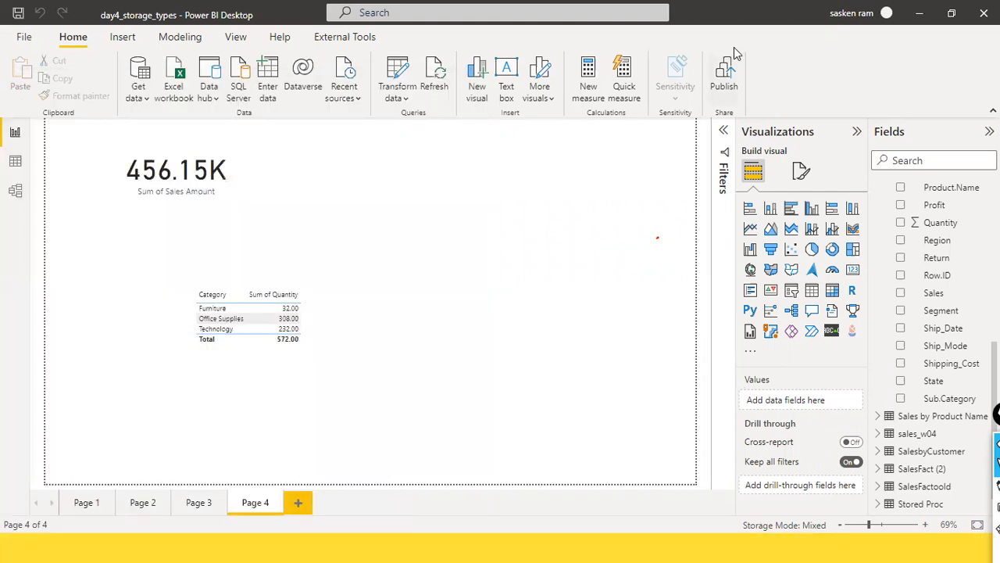